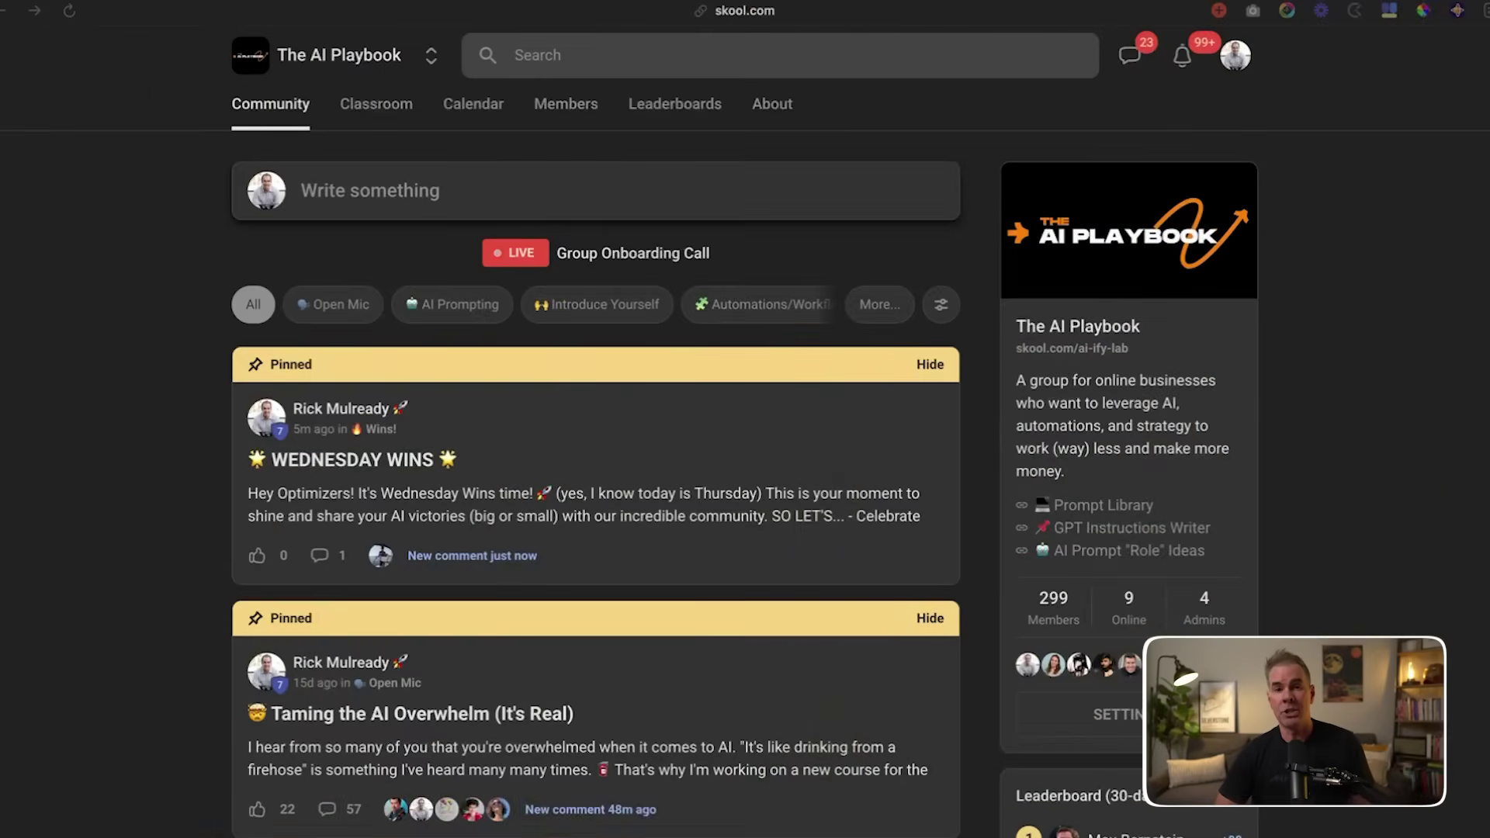
Step: Look through The AI Playbook community's post feed and its classroom courses
{"action": "scroll", "coordinate": [953, 825], "scroll_direction": "down", "scroll_amount": 12}
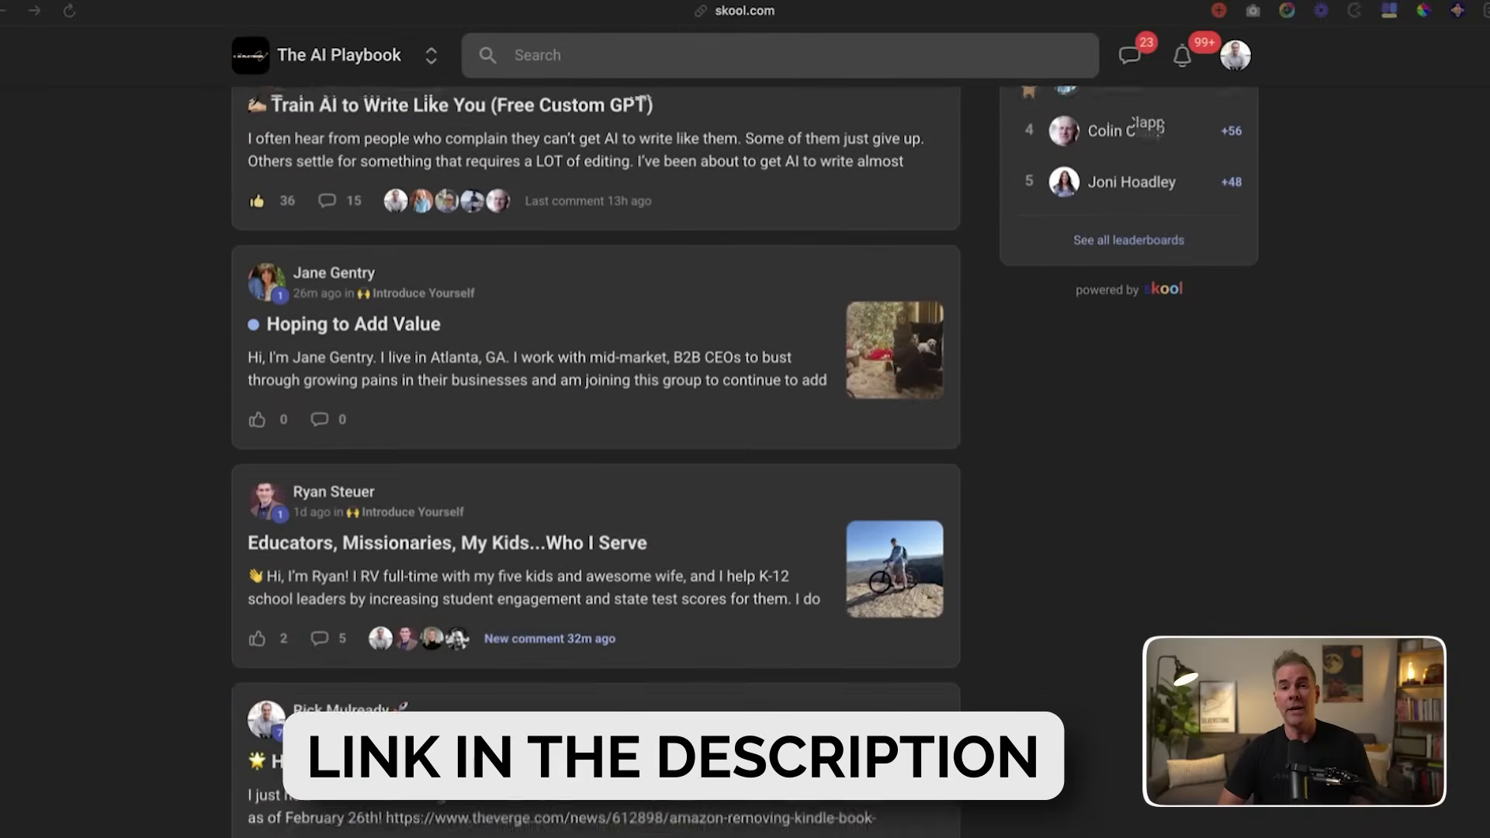
{"action": "scroll", "coordinate": [953, 825], "scroll_direction": "down", "scroll_amount": 6}
{"action": "scroll", "coordinate": [956, 827], "scroll_direction": "up", "scroll_amount": 11}
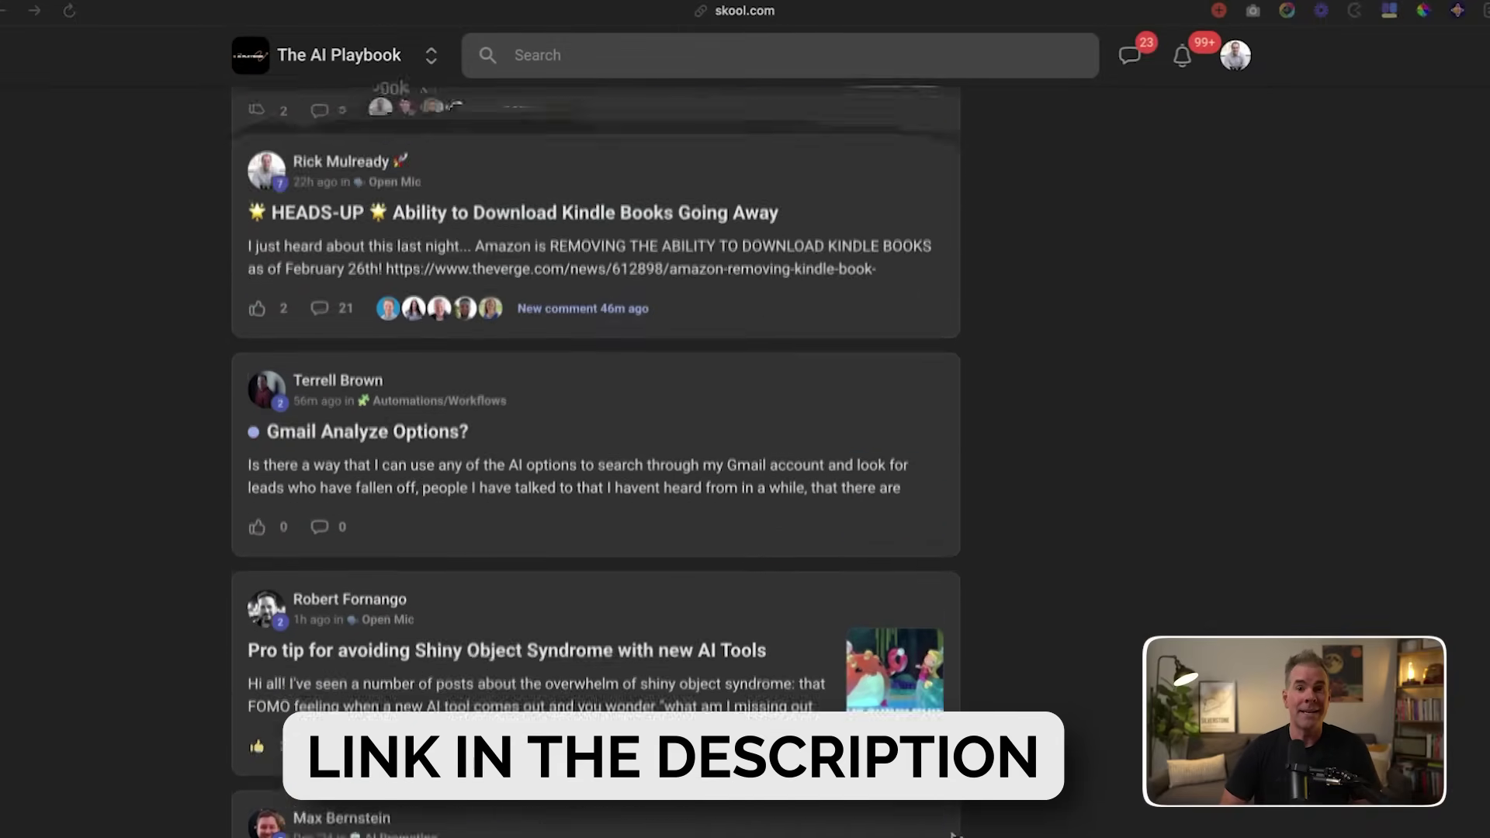
{"action": "scroll", "coordinate": [956, 829], "scroll_direction": "up", "scroll_amount": 8}
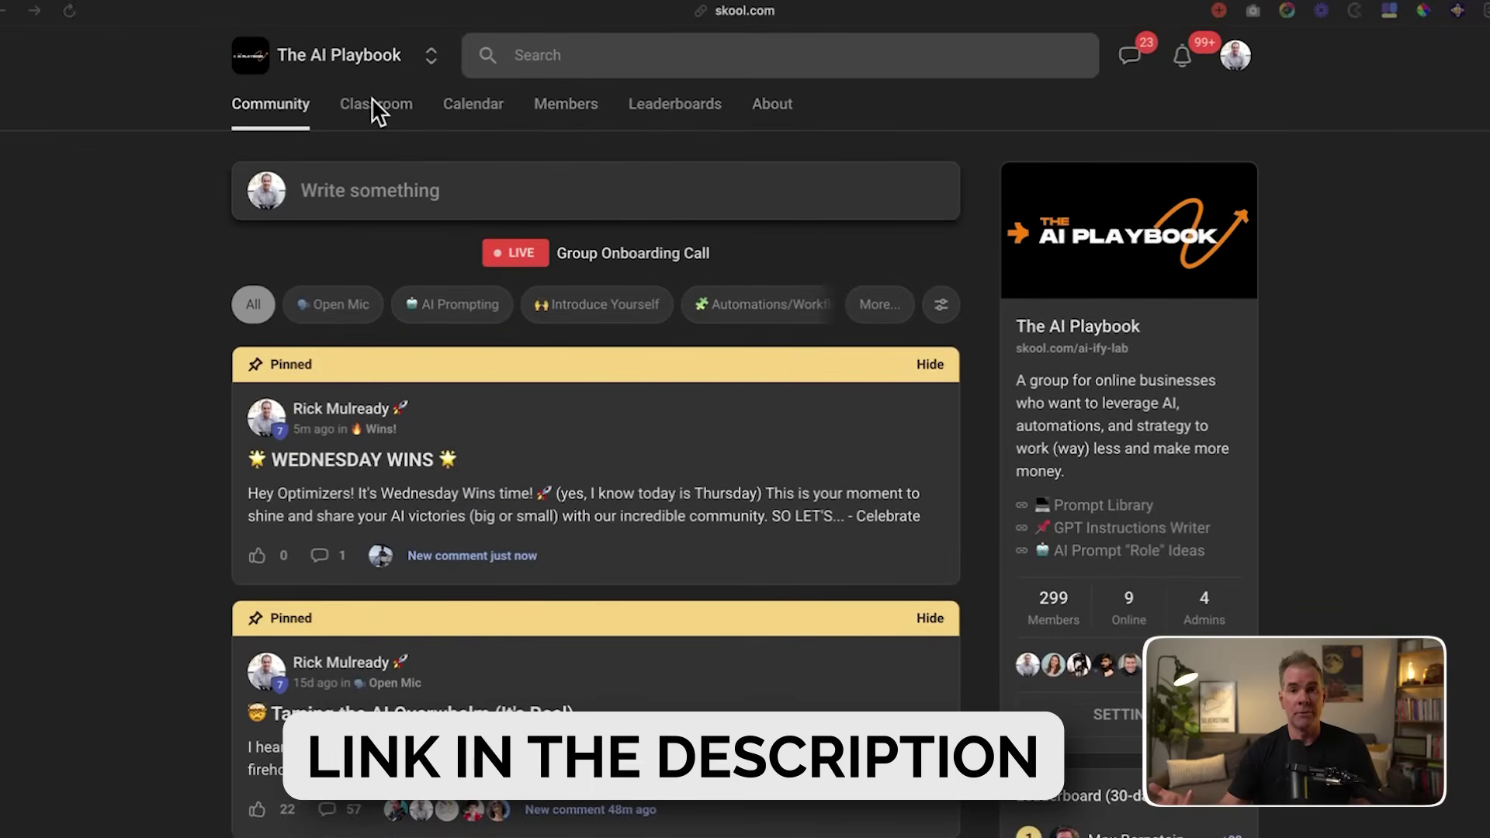
{"action": "left_click", "coordinate": [376, 109]}
{"action": "scroll", "coordinate": [744, 466], "scroll_direction": "down", "scroll_amount": 7}
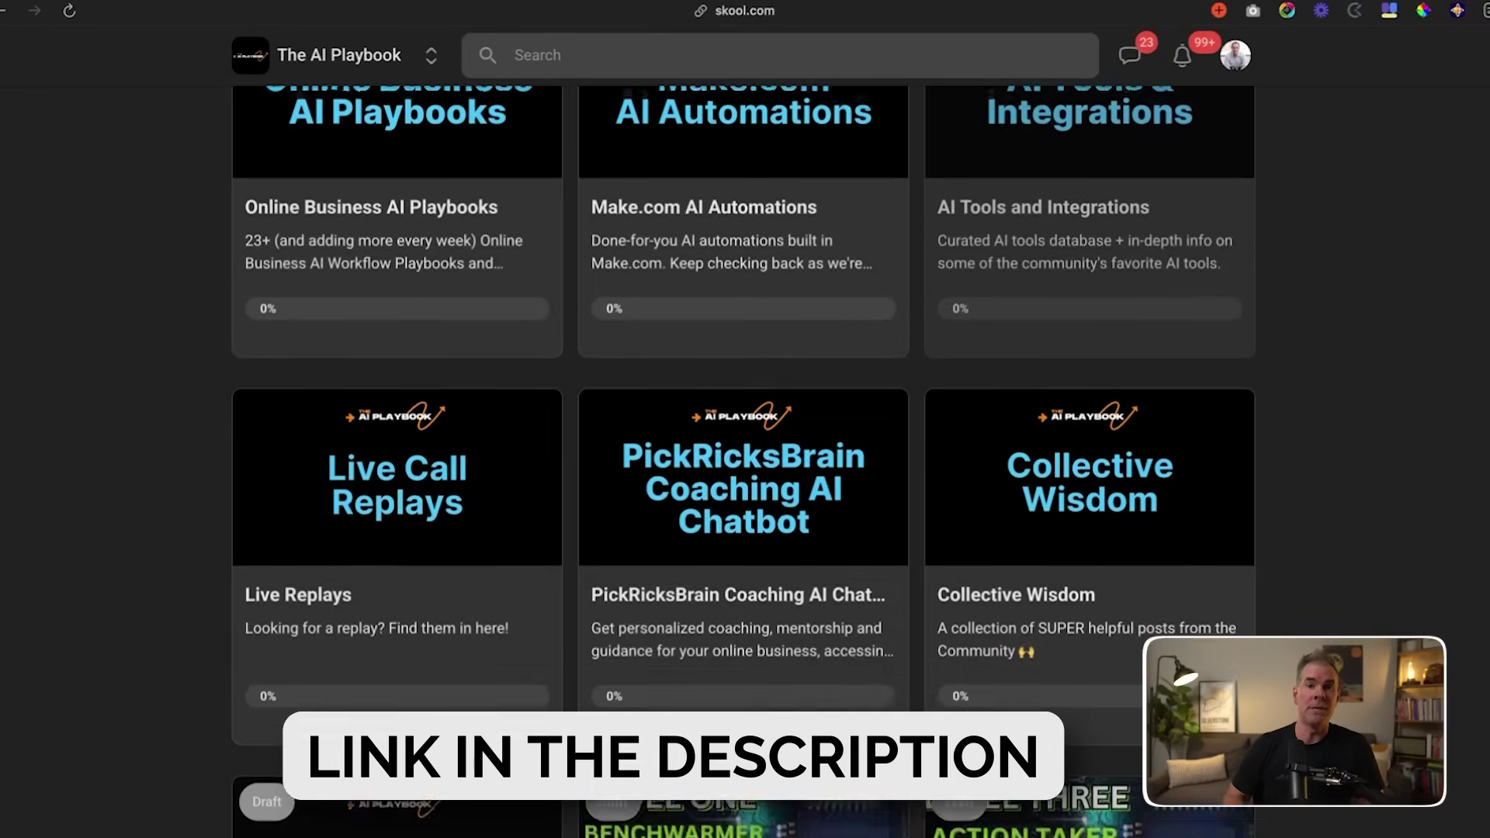
{"action": "scroll", "coordinate": [743, 465], "scroll_direction": "up", "scroll_amount": 4}
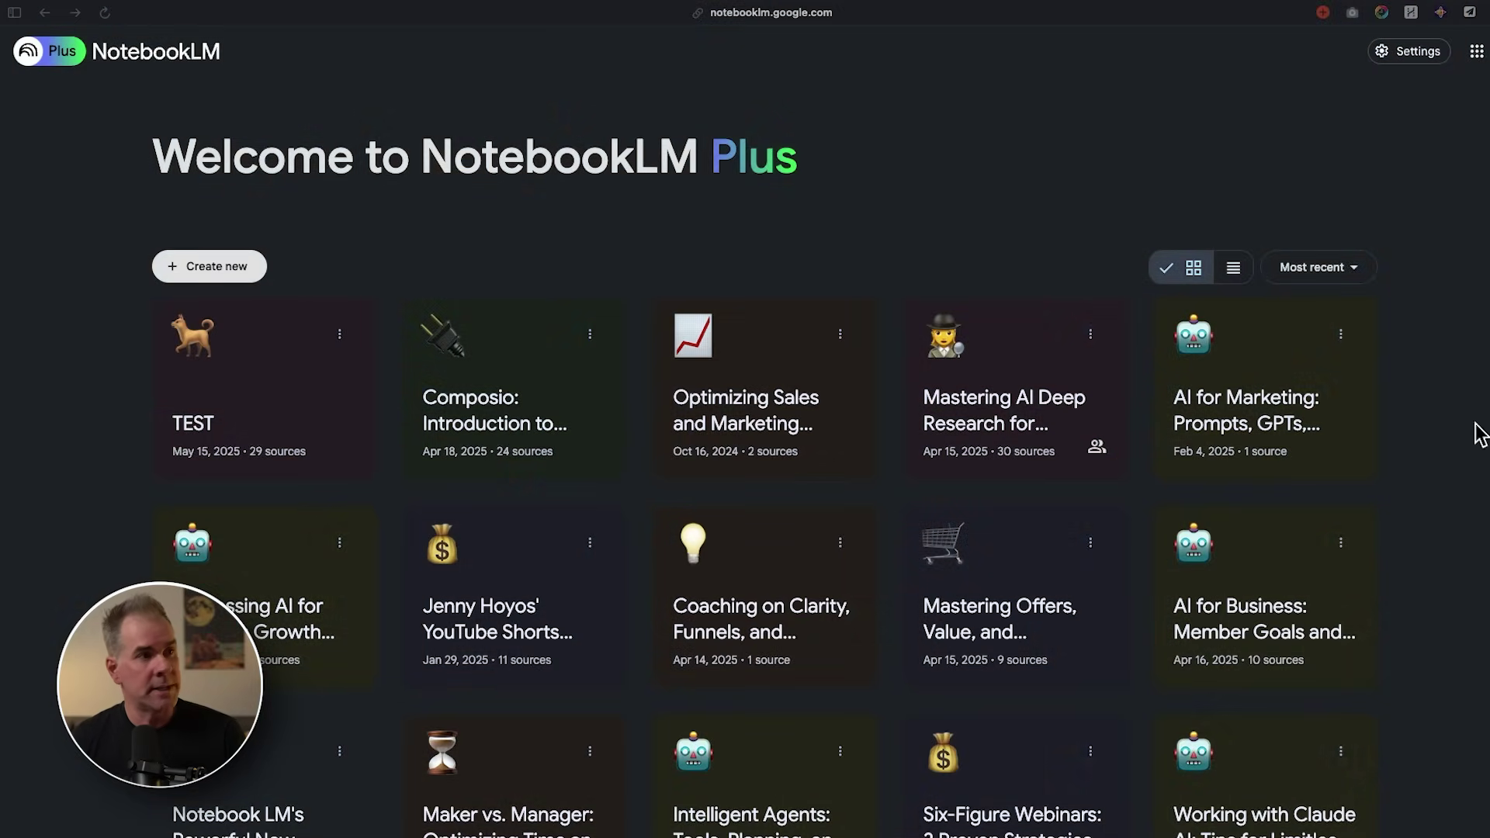
Step: Create a notebook and discover sources on opportunities to best serve an online membership audience learning how to start a dog training business
{"action": "left_click", "coordinate": [211, 268]}
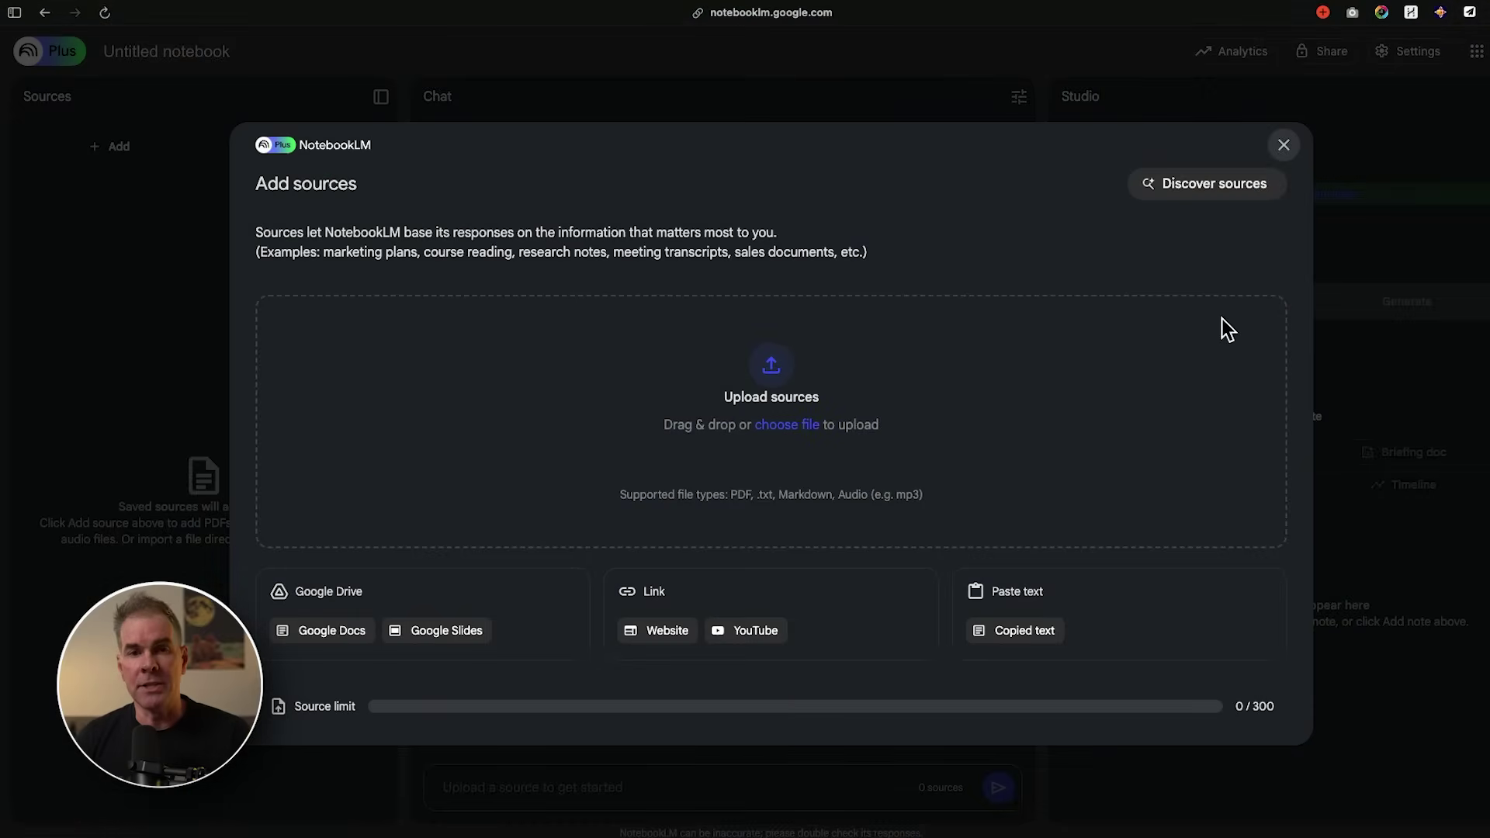
{"action": "left_click", "coordinate": [1206, 190]}
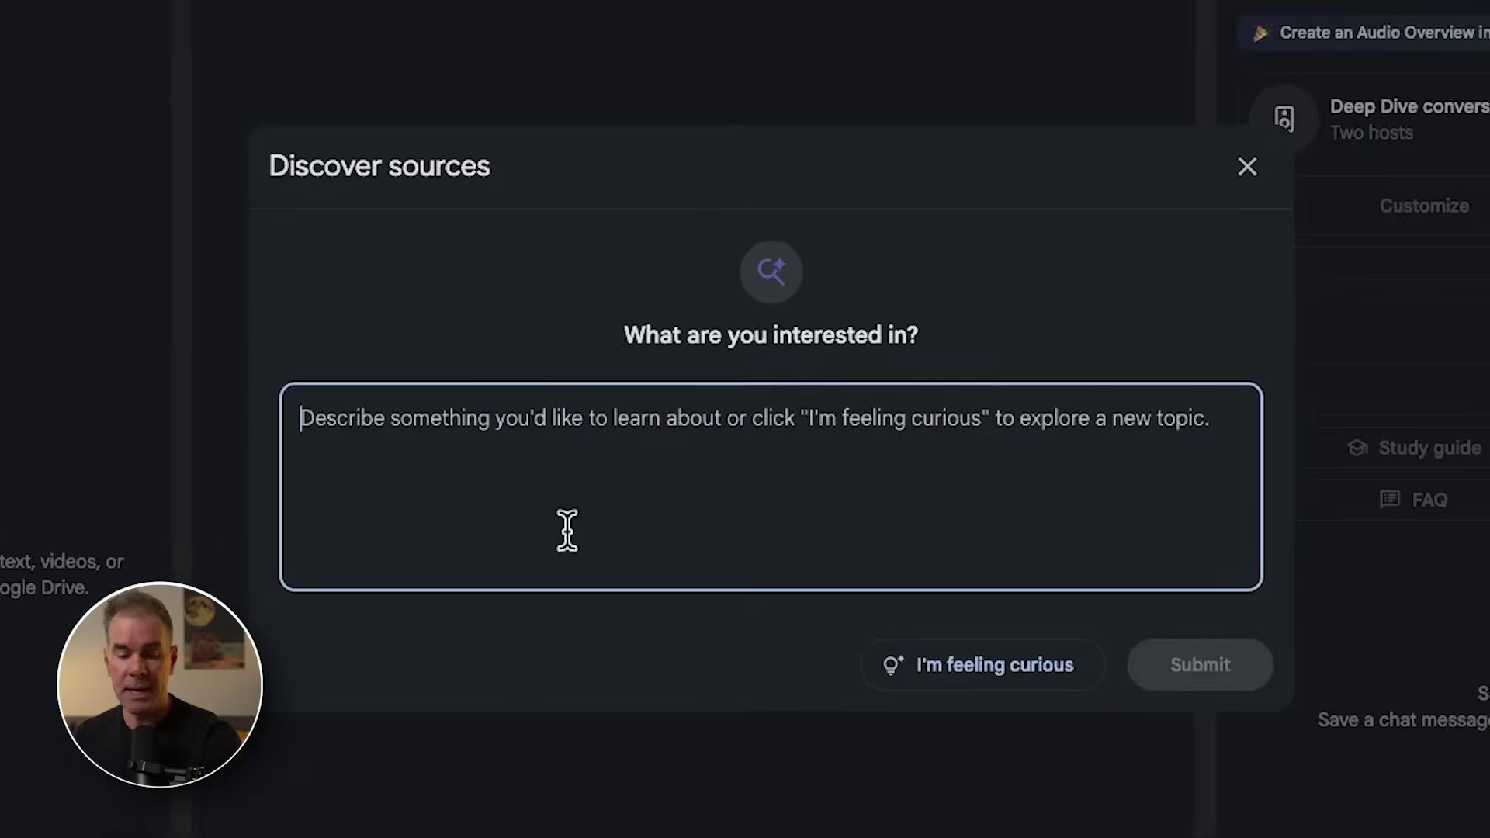
{"action": "type", "text": "I'm starting an online membership where I will teach people how to start a dog training business. Find me sources that can help me identify opportunities for how best to serve this audience."}
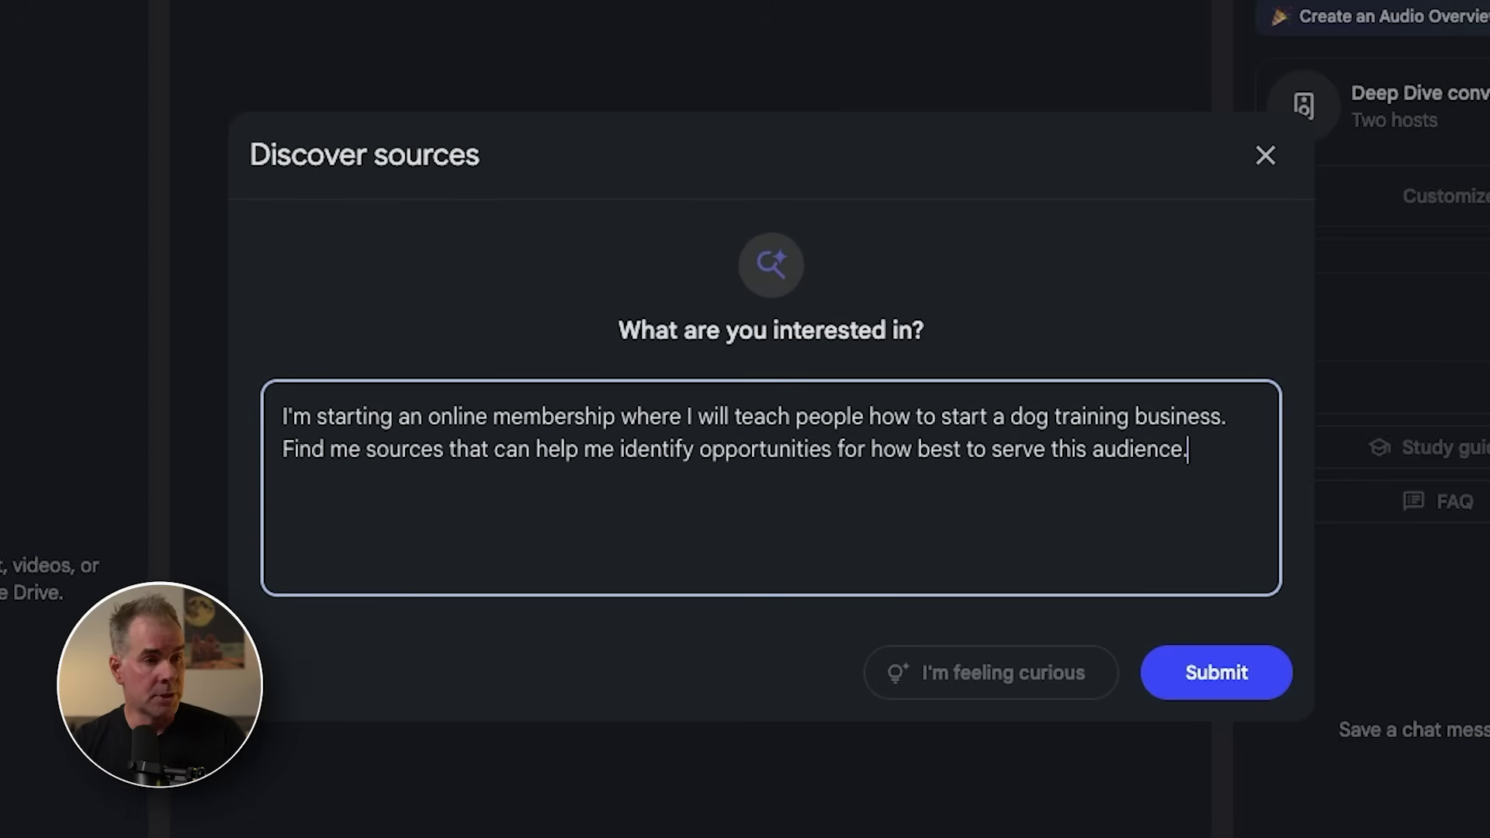
{"action": "left_click_drag", "start_coordinate": [541, 419], "coordinate": [1254, 410]}
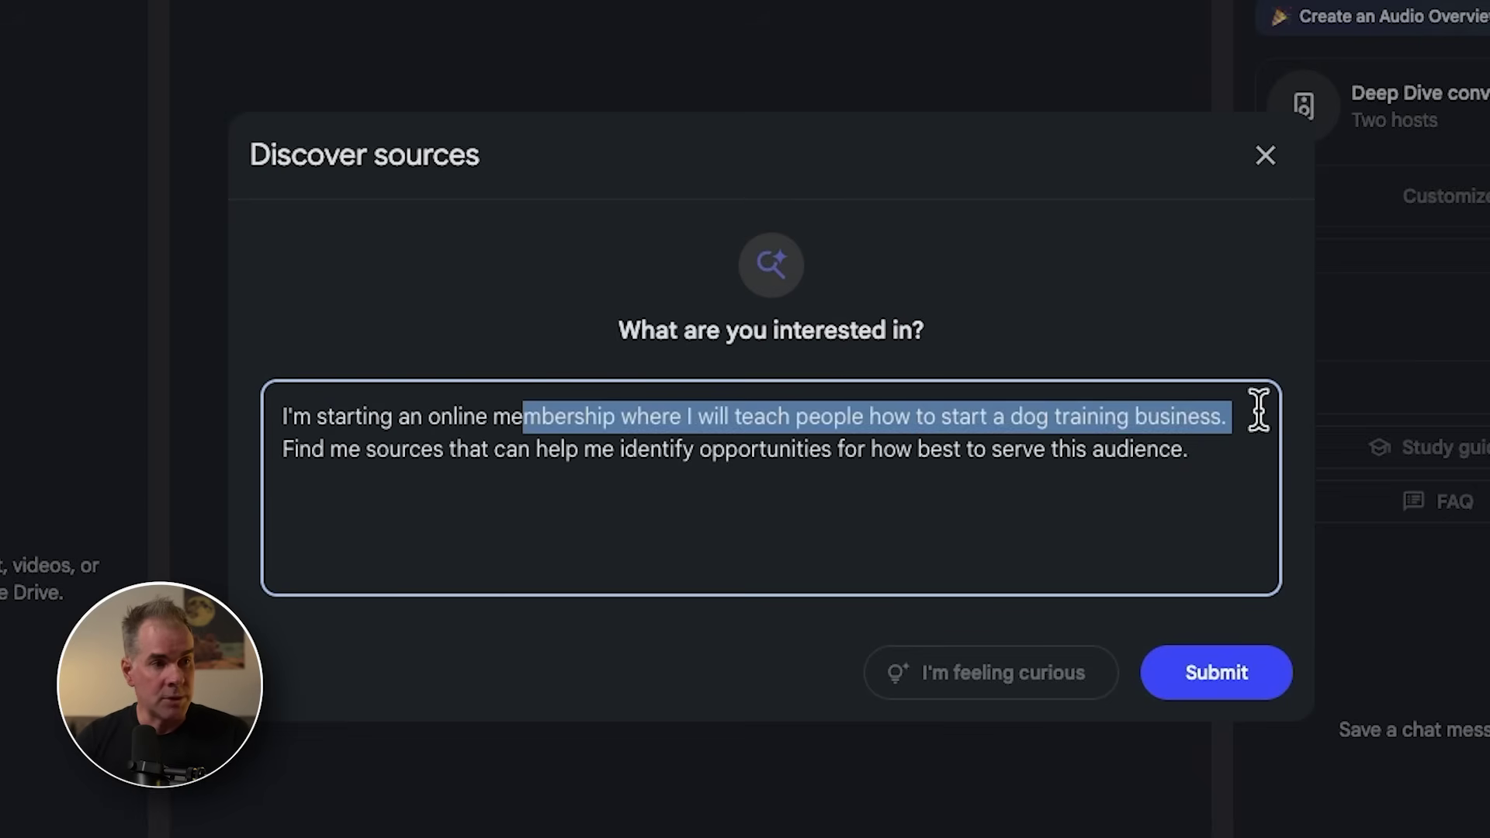
{"action": "left_click", "coordinate": [403, 457]}
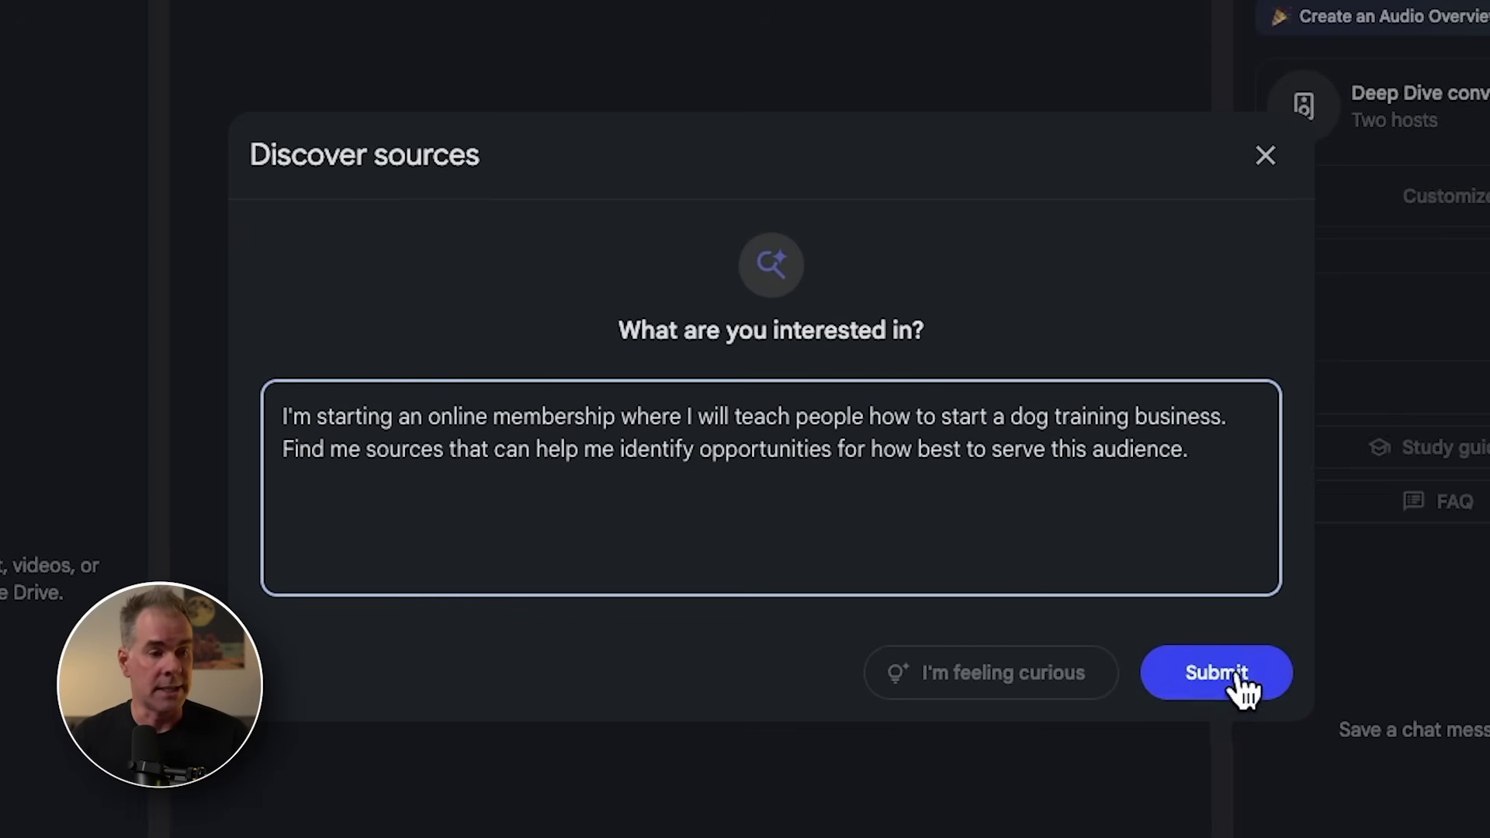
{"action": "left_click", "coordinate": [1191, 683]}
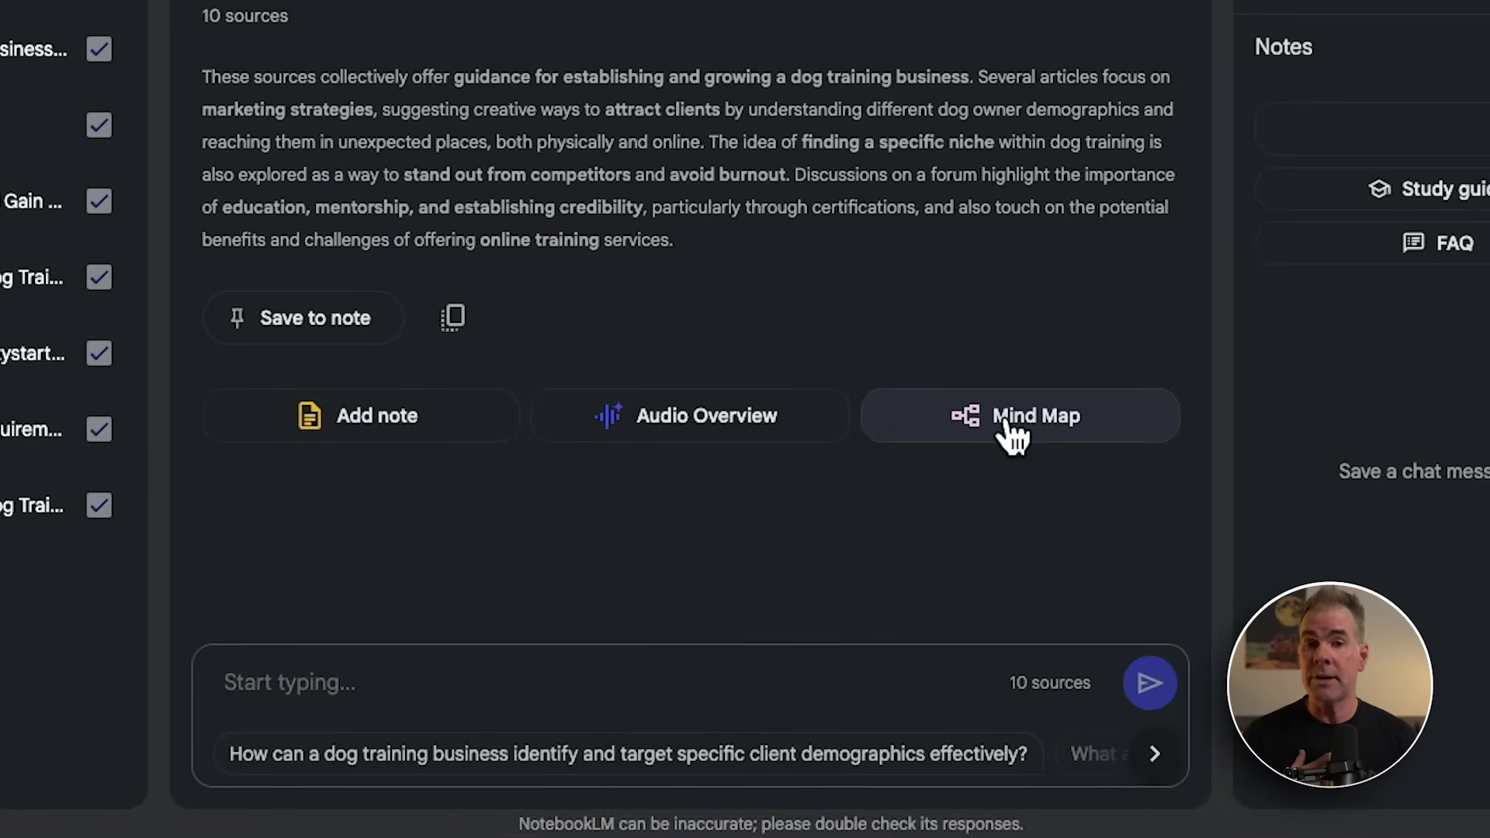
Step: Generate a mind map from the notebook's sources, open it and look across its branches
{"action": "left_click", "coordinate": [1011, 437]}
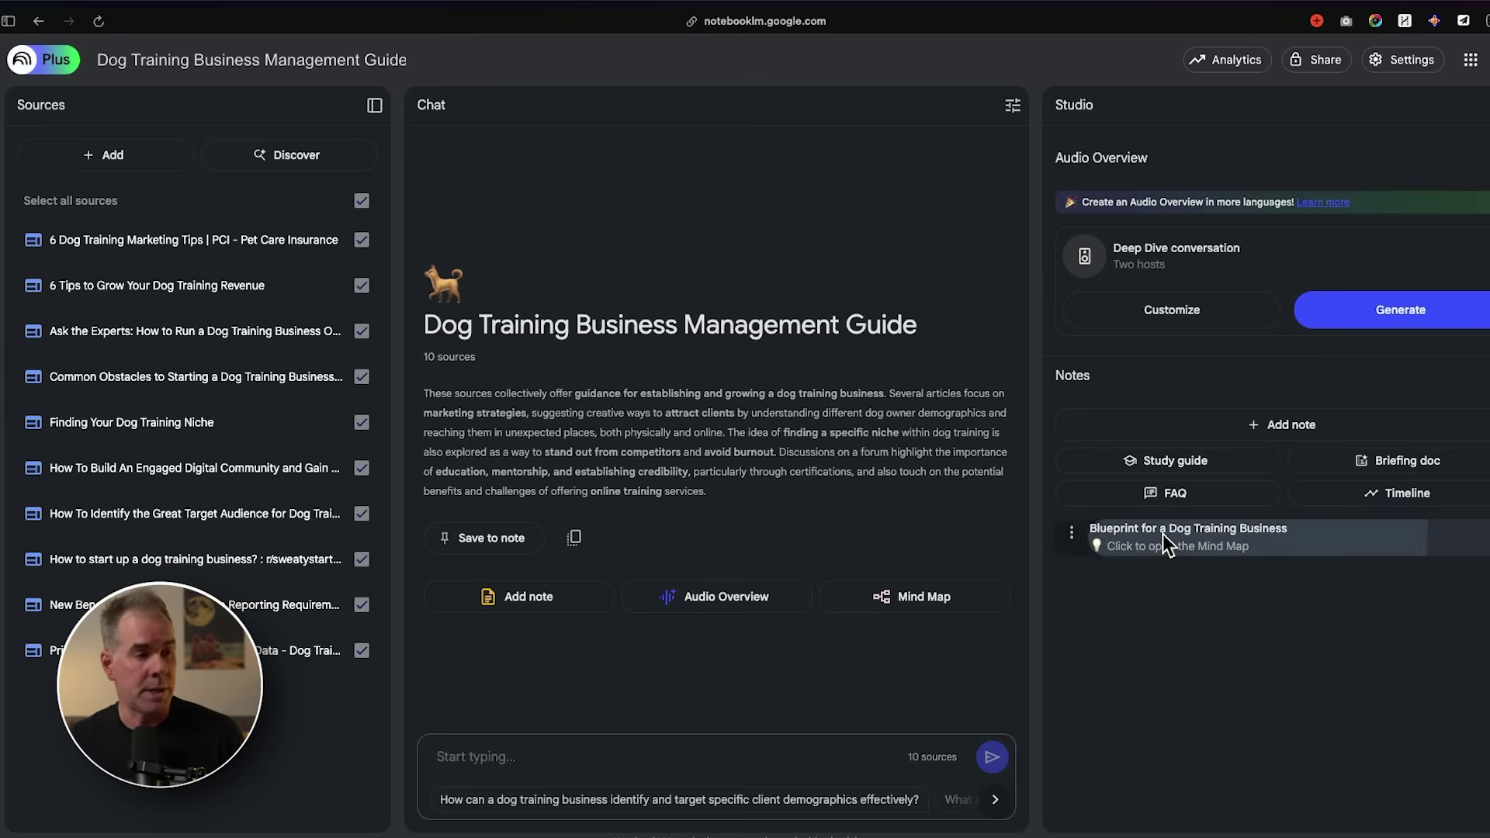
{"action": "left_click", "coordinate": [1163, 534]}
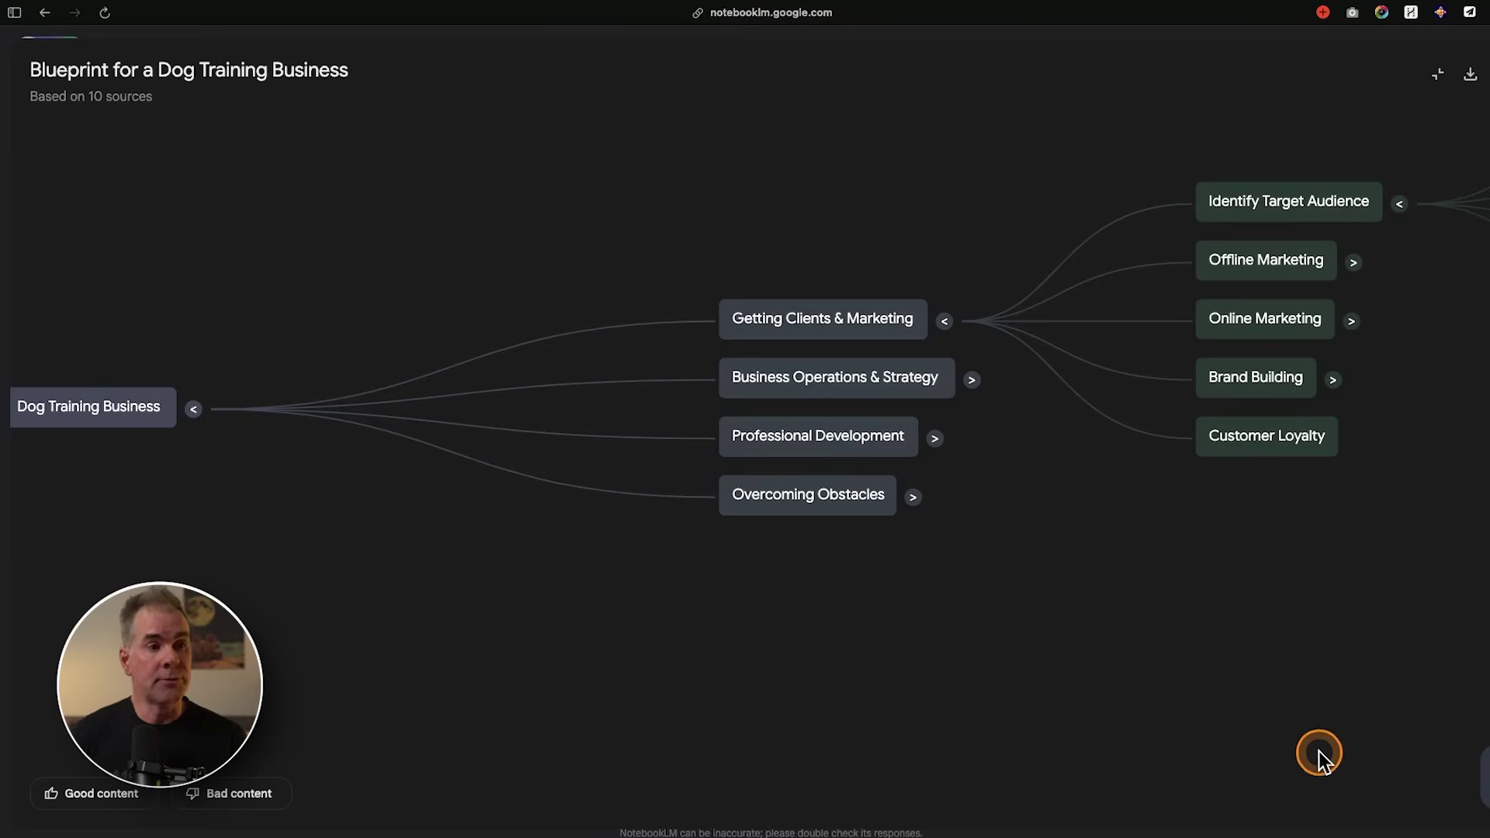
{"action": "left_click_drag", "start_coordinate": [1316, 696], "coordinate": [501, 700]}
{"action": "left_click_drag", "start_coordinate": [751, 603], "coordinate": [1489, 585]}
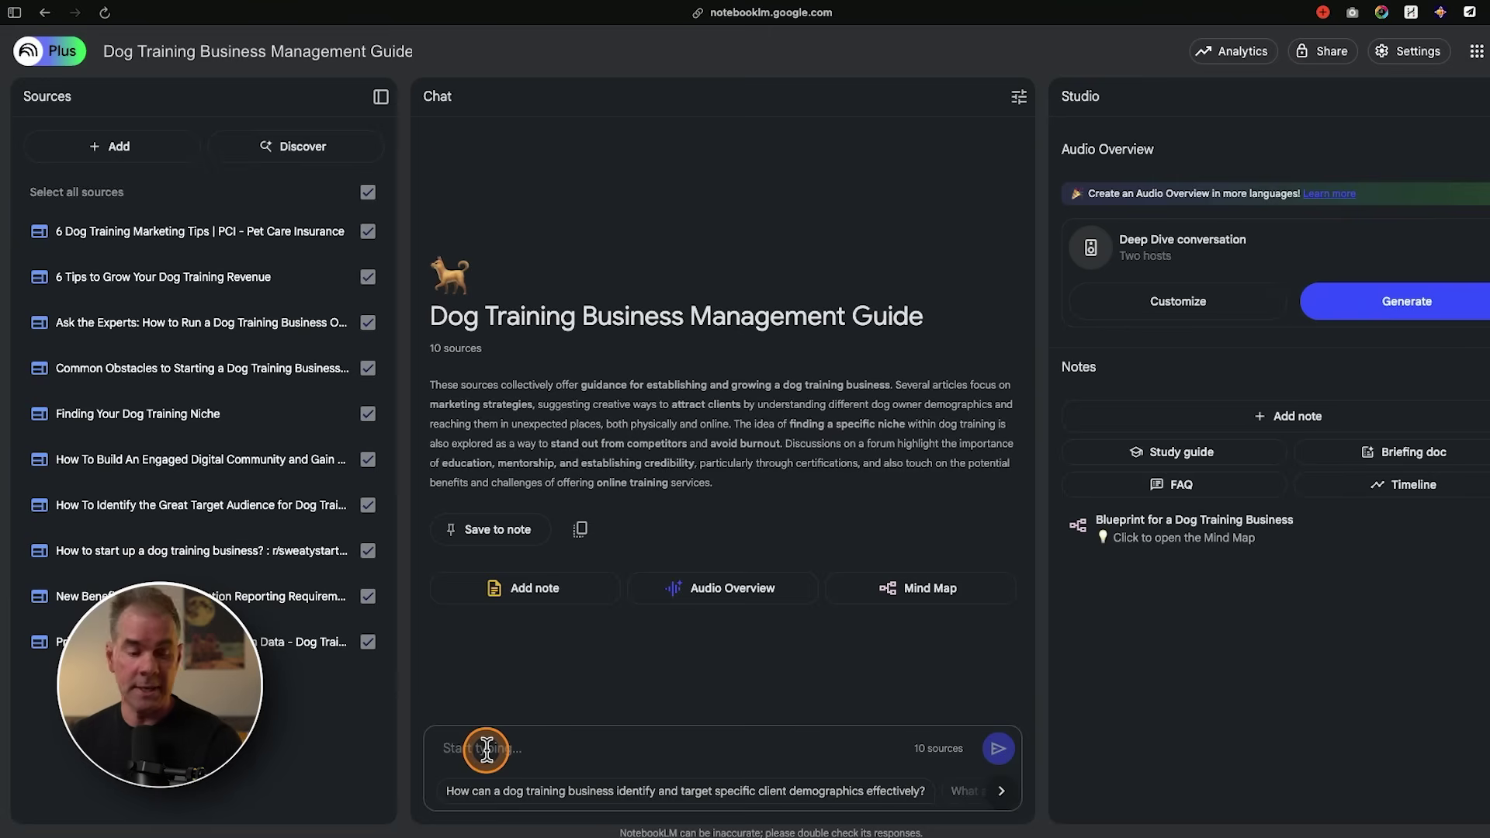
Step: Paste a chat prompt requesting challenges, pain points and desires of an audience learning how to start a dog training business
{"action": "key", "text": "ctrl+v"}
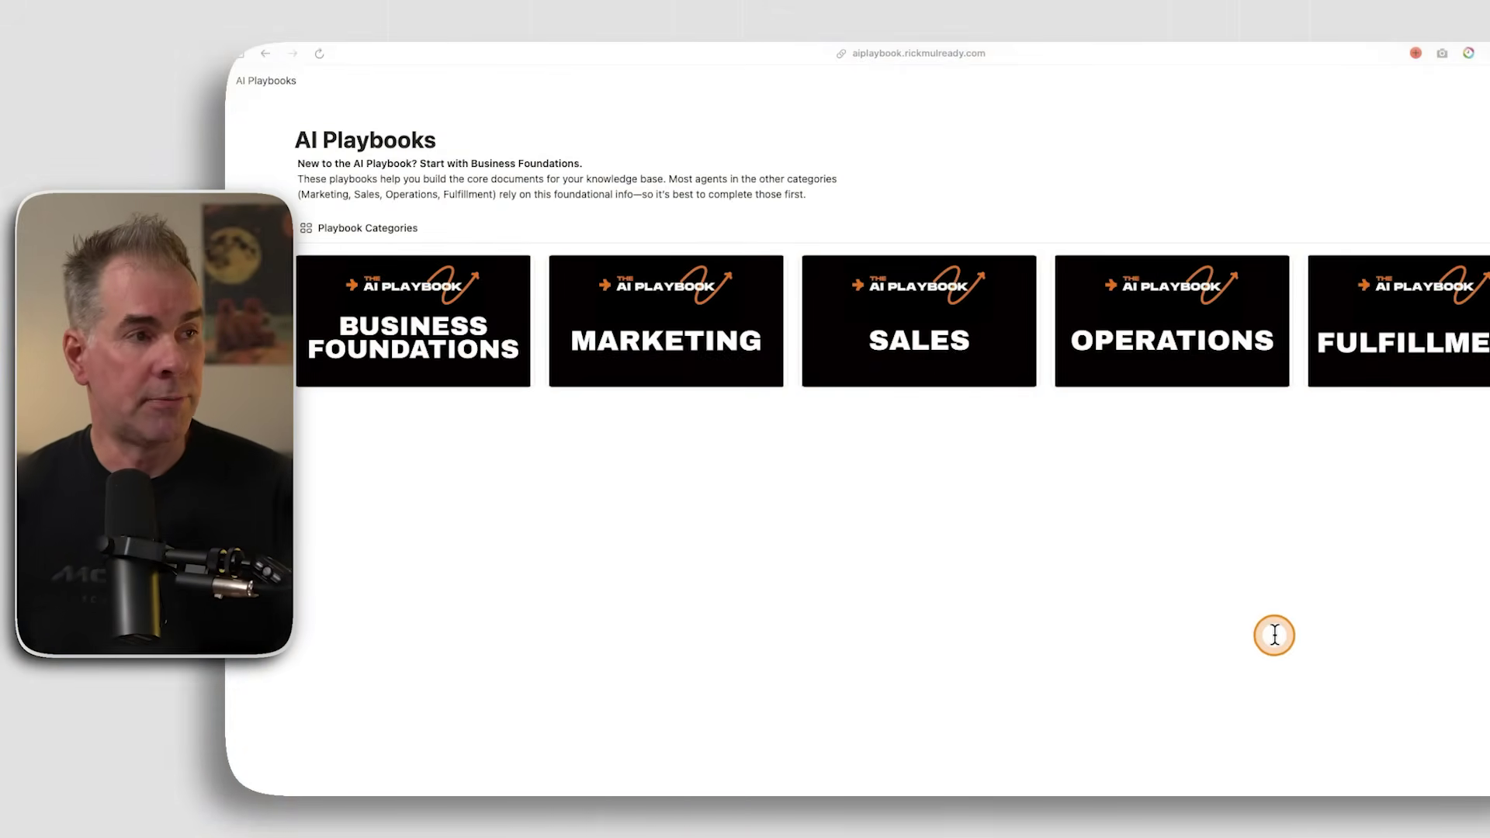
Step: Switch to the AI Playbooks library and examine the Offer Promise Builder agent in the Marketing category
{"action": "left_click", "coordinate": [649, 344]}
{"action": "scroll", "coordinate": [699, 627], "scroll_direction": "down", "scroll_amount": 3}
{"action": "scroll", "coordinate": [699, 627], "scroll_direction": "down", "scroll_amount": 5}
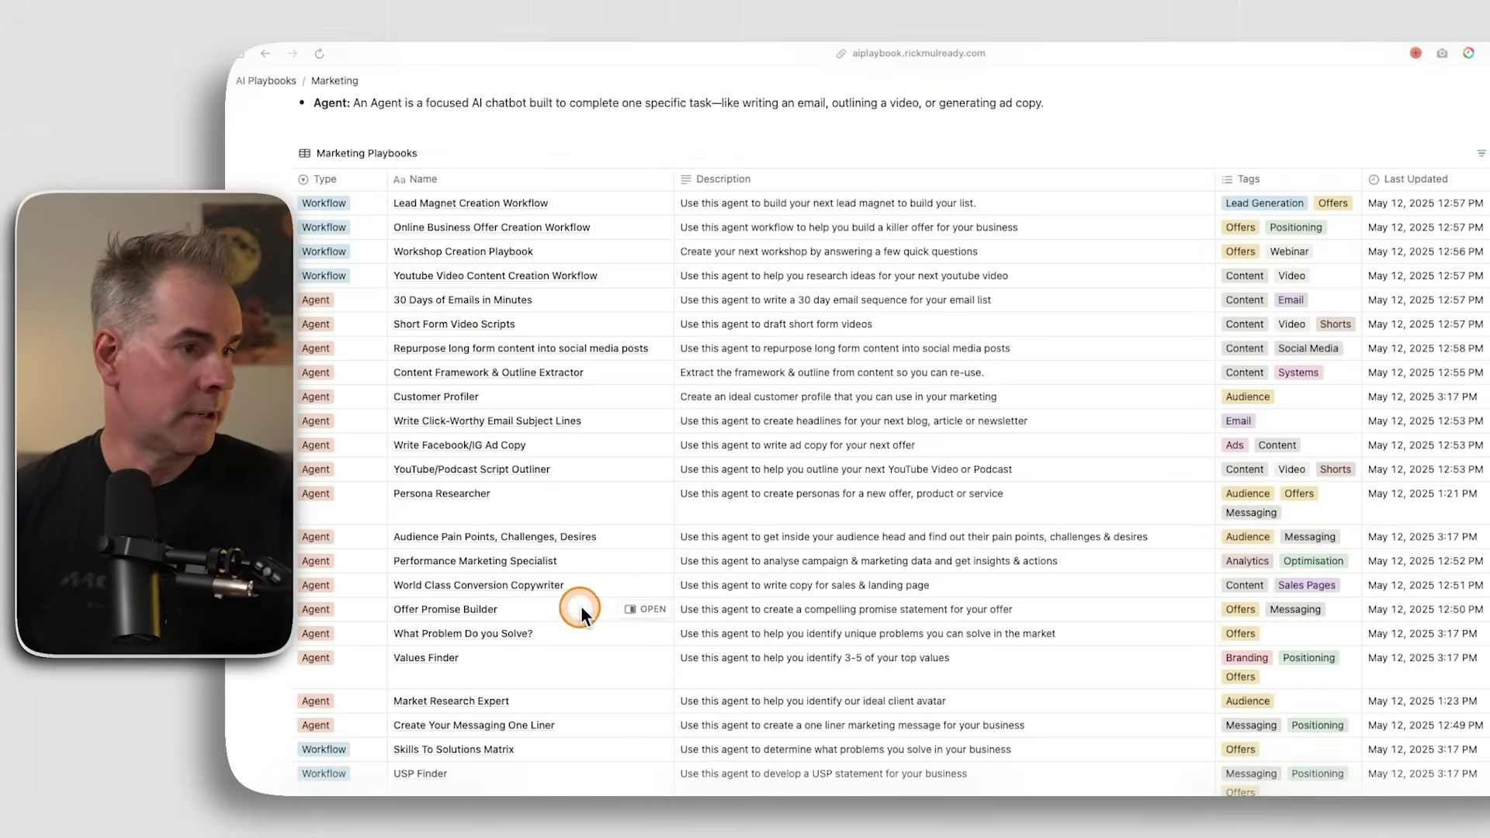
{"action": "left_click", "coordinate": [646, 613]}
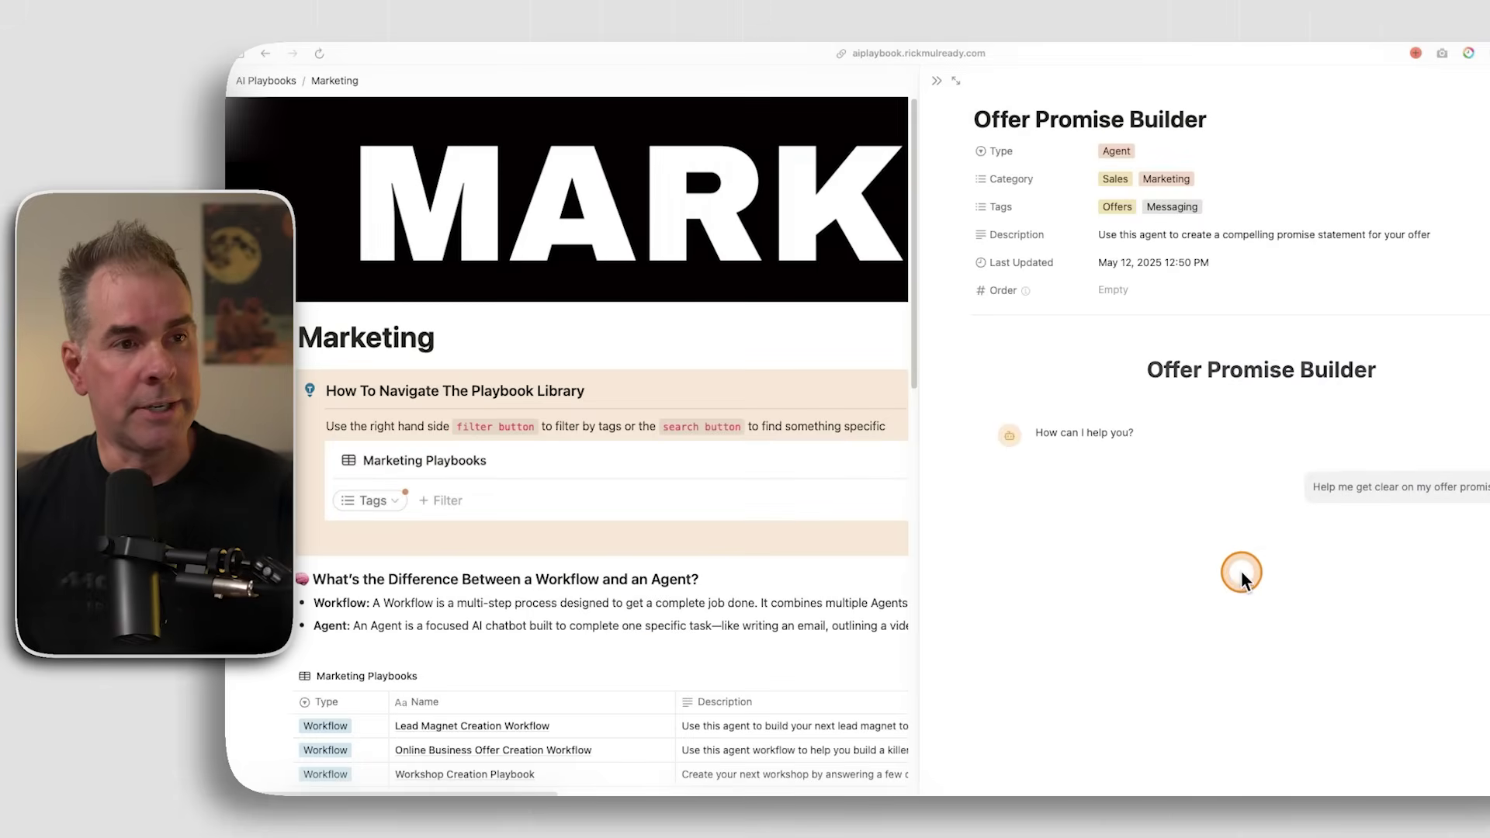
{"action": "scroll", "coordinate": [1347, 560], "scroll_direction": "down", "scroll_amount": 10}
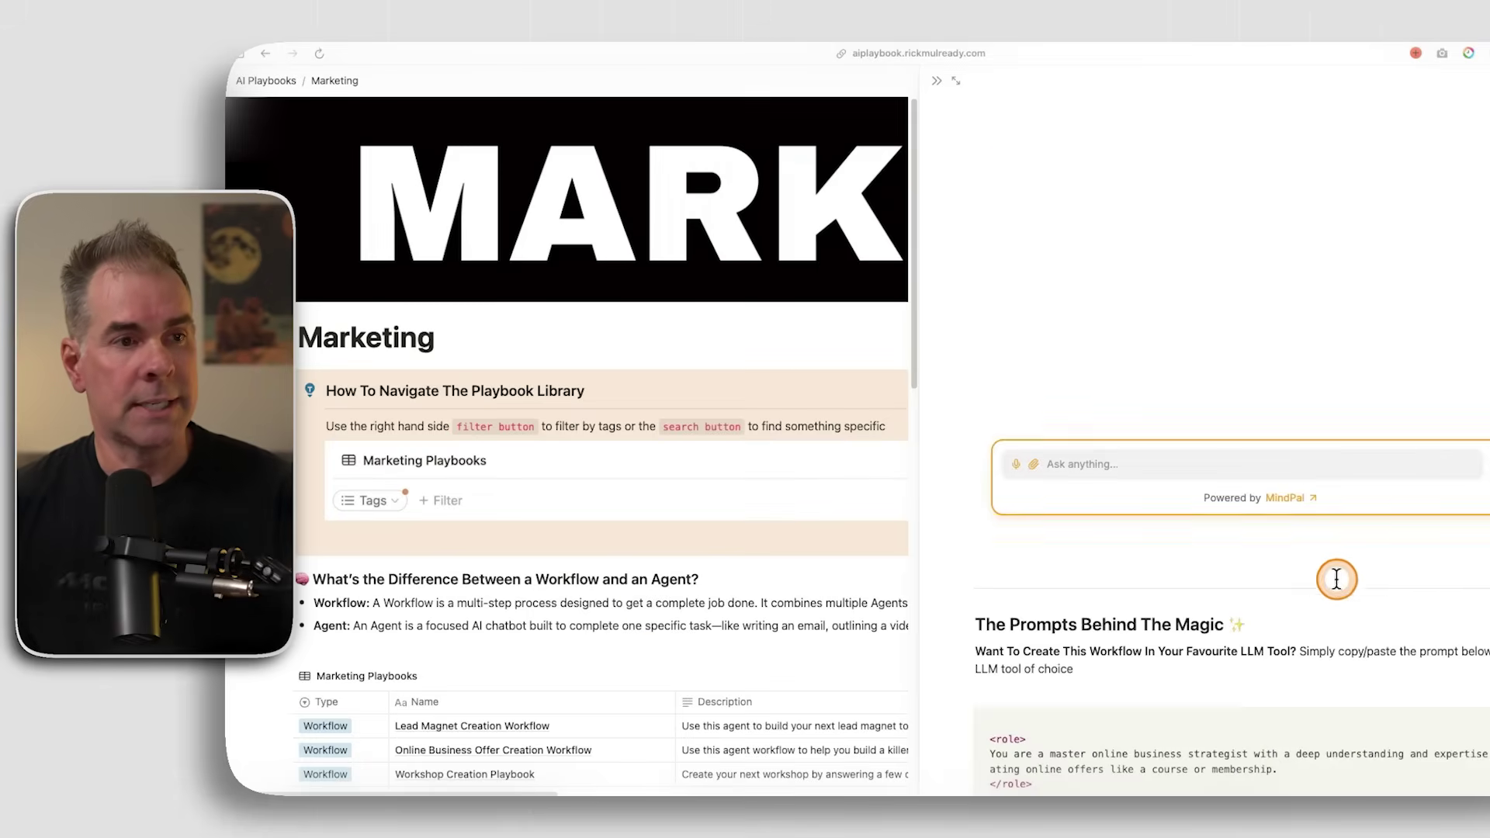
{"action": "scroll", "coordinate": [1263, 642], "scroll_direction": "up", "scroll_amount": 10}
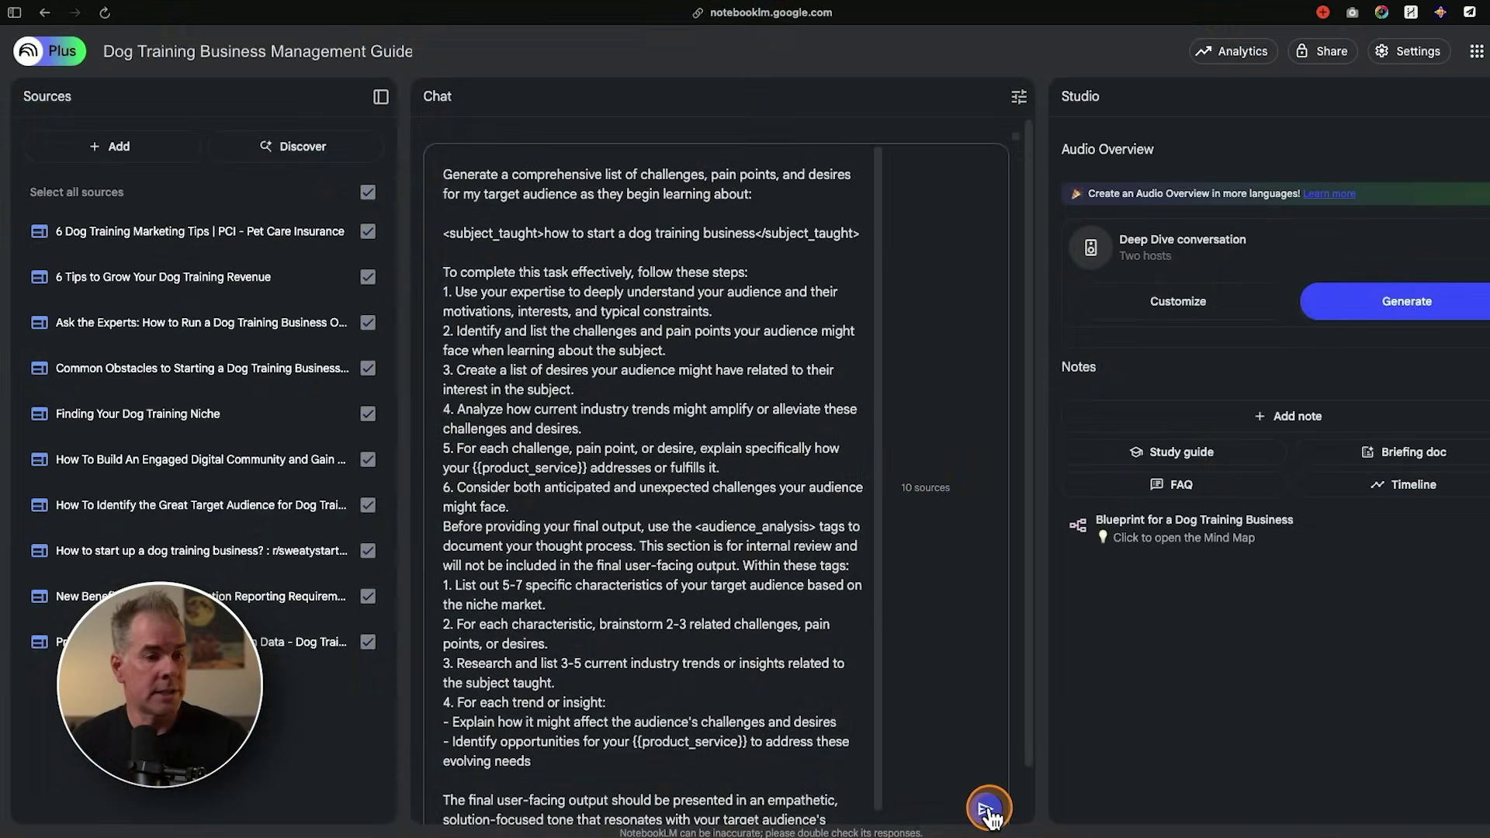
Step: Submit the audience prompt in the NotebookLM chat and read through the response's challenges, pain points and desires
{"action": "scroll", "coordinate": [922, 751], "scroll_direction": "down", "scroll_amount": 2}
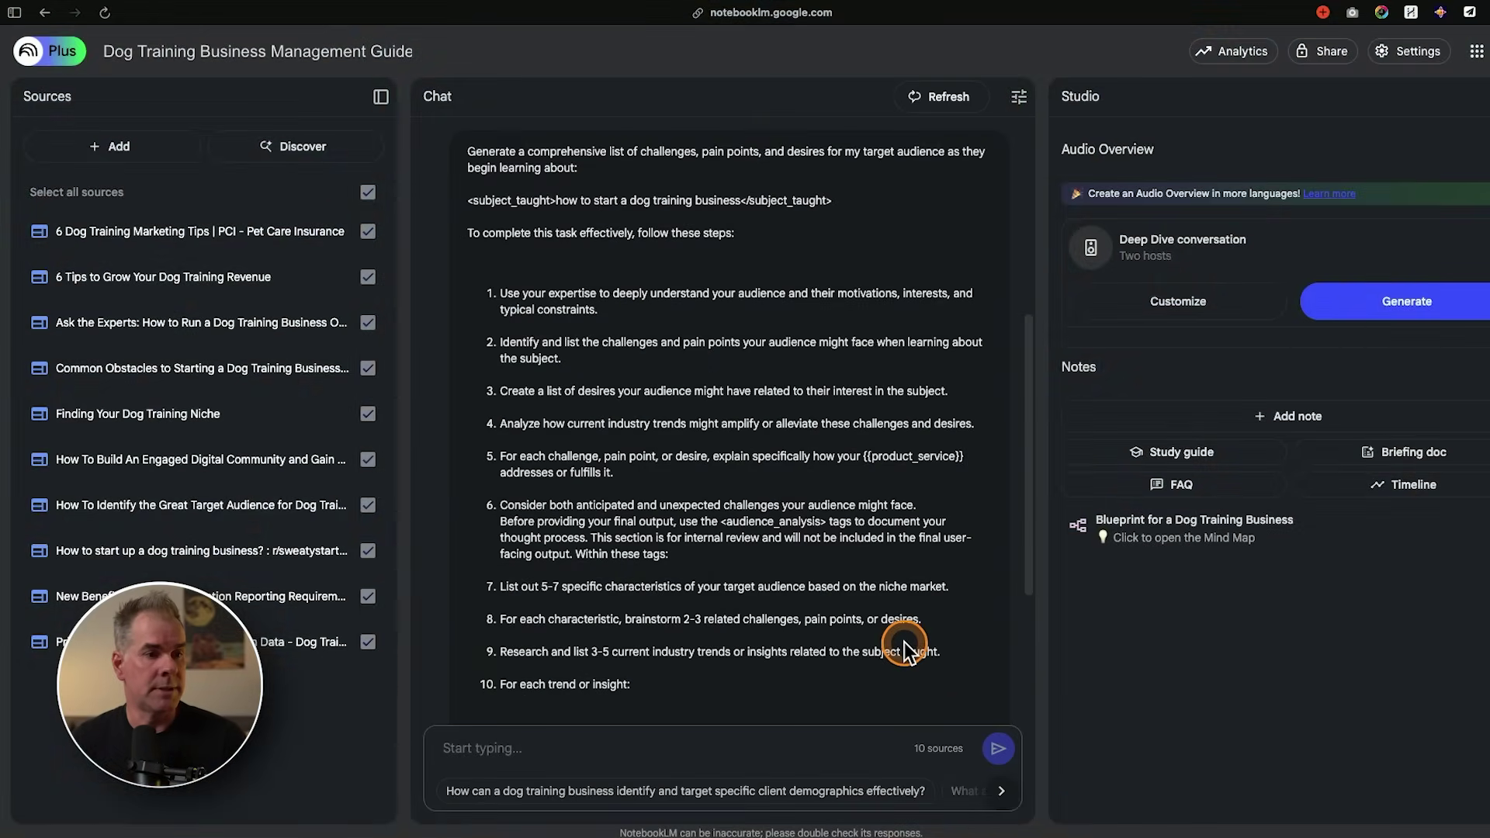
{"action": "scroll", "coordinate": [928, 588], "scroll_direction": "down", "scroll_amount": 5}
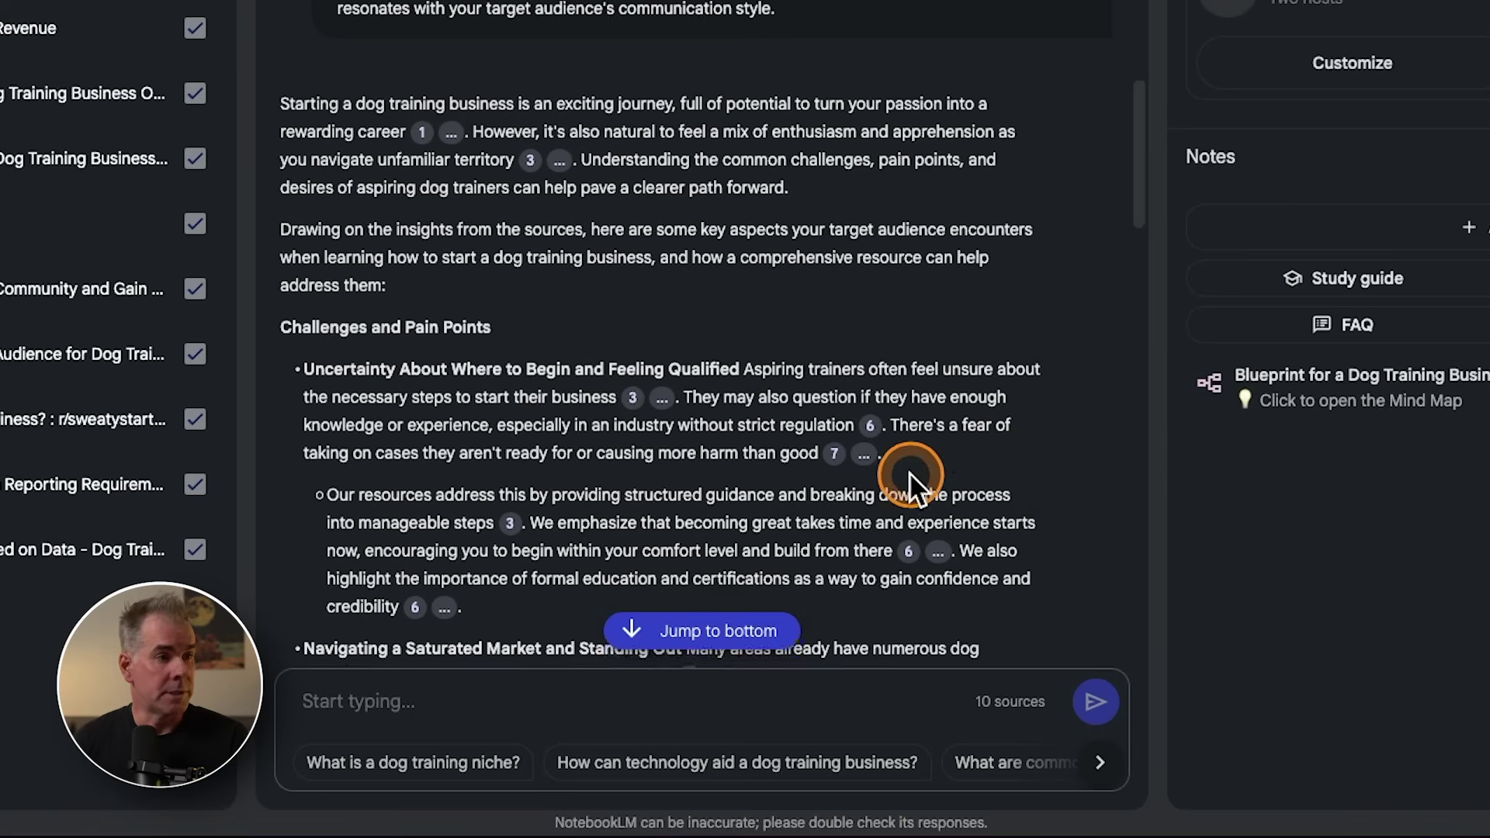
{"action": "scroll", "coordinate": [867, 587], "scroll_direction": "down", "scroll_amount": 1}
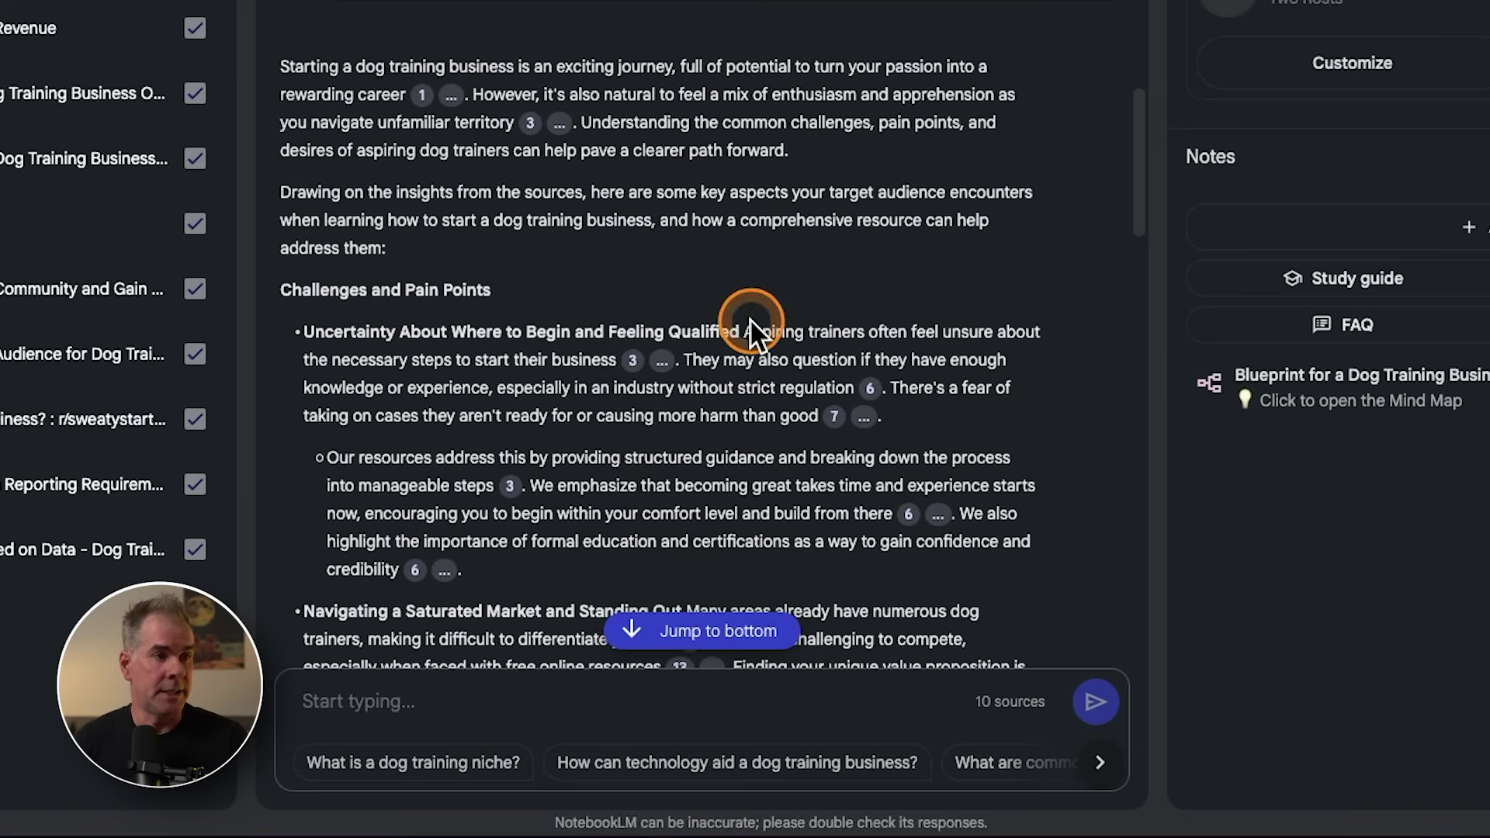
{"action": "scroll", "coordinate": [759, 333], "scroll_direction": "down", "scroll_amount": 3}
{"action": "scroll", "coordinate": [473, 334], "scroll_direction": "down", "scroll_amount": 2}
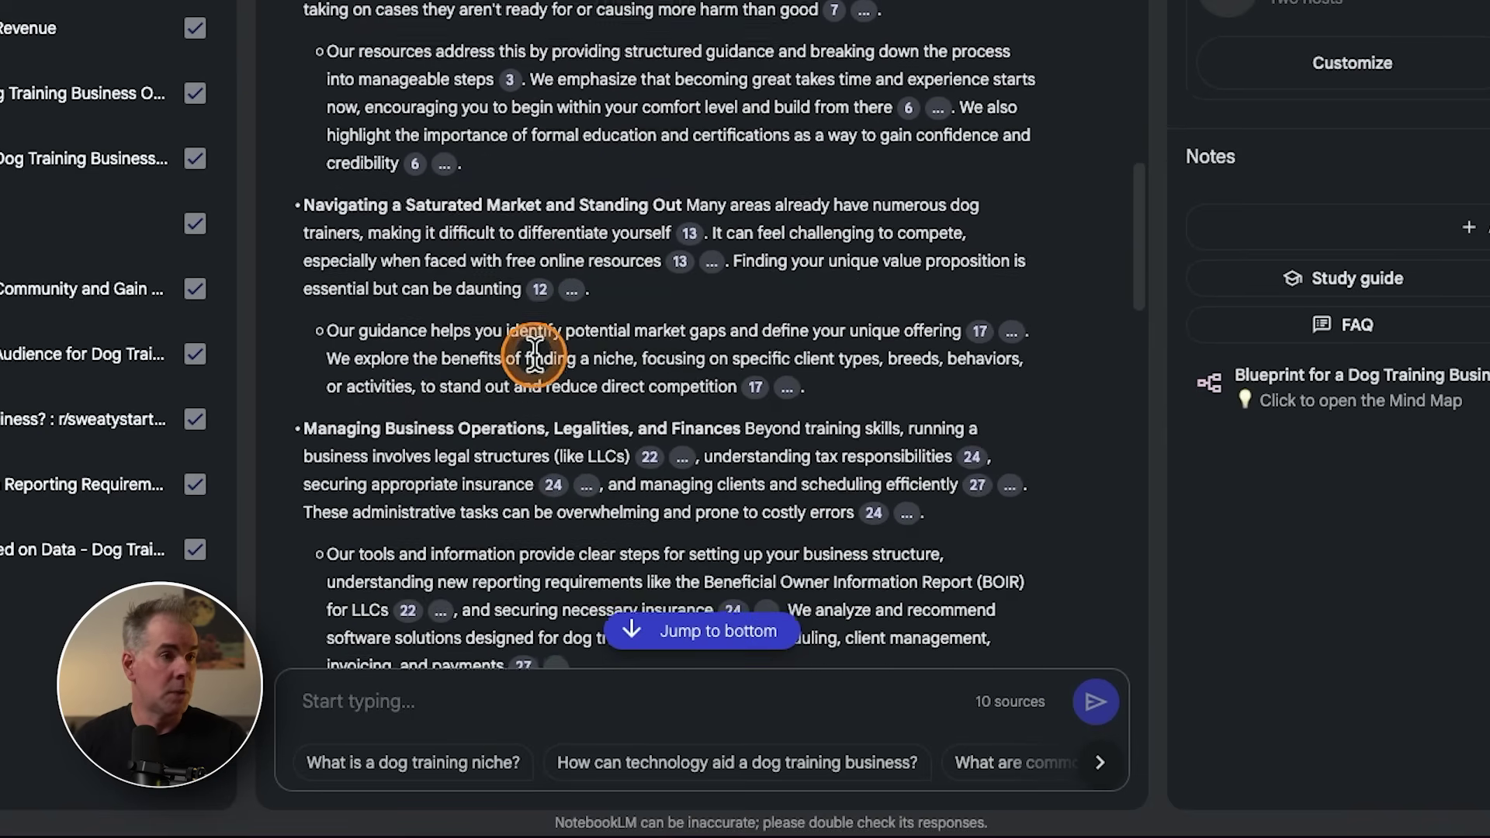
{"action": "scroll", "coordinate": [532, 342], "scroll_direction": "down", "scroll_amount": 2}
{"action": "scroll", "coordinate": [599, 380], "scroll_direction": "down", "scroll_amount": 7}
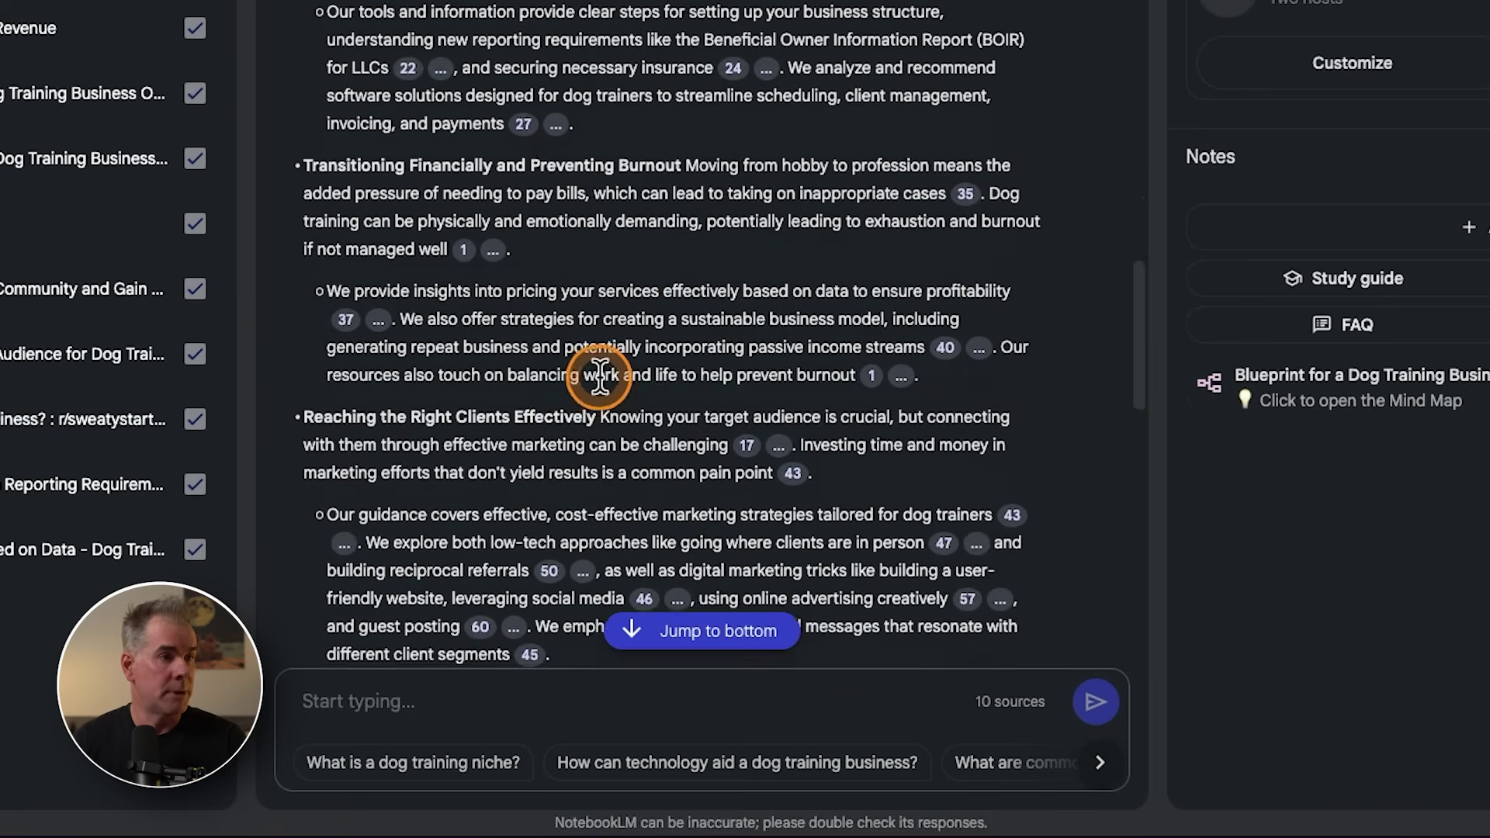
{"action": "scroll", "coordinate": [764, 317], "scroll_direction": "down", "scroll_amount": 13}
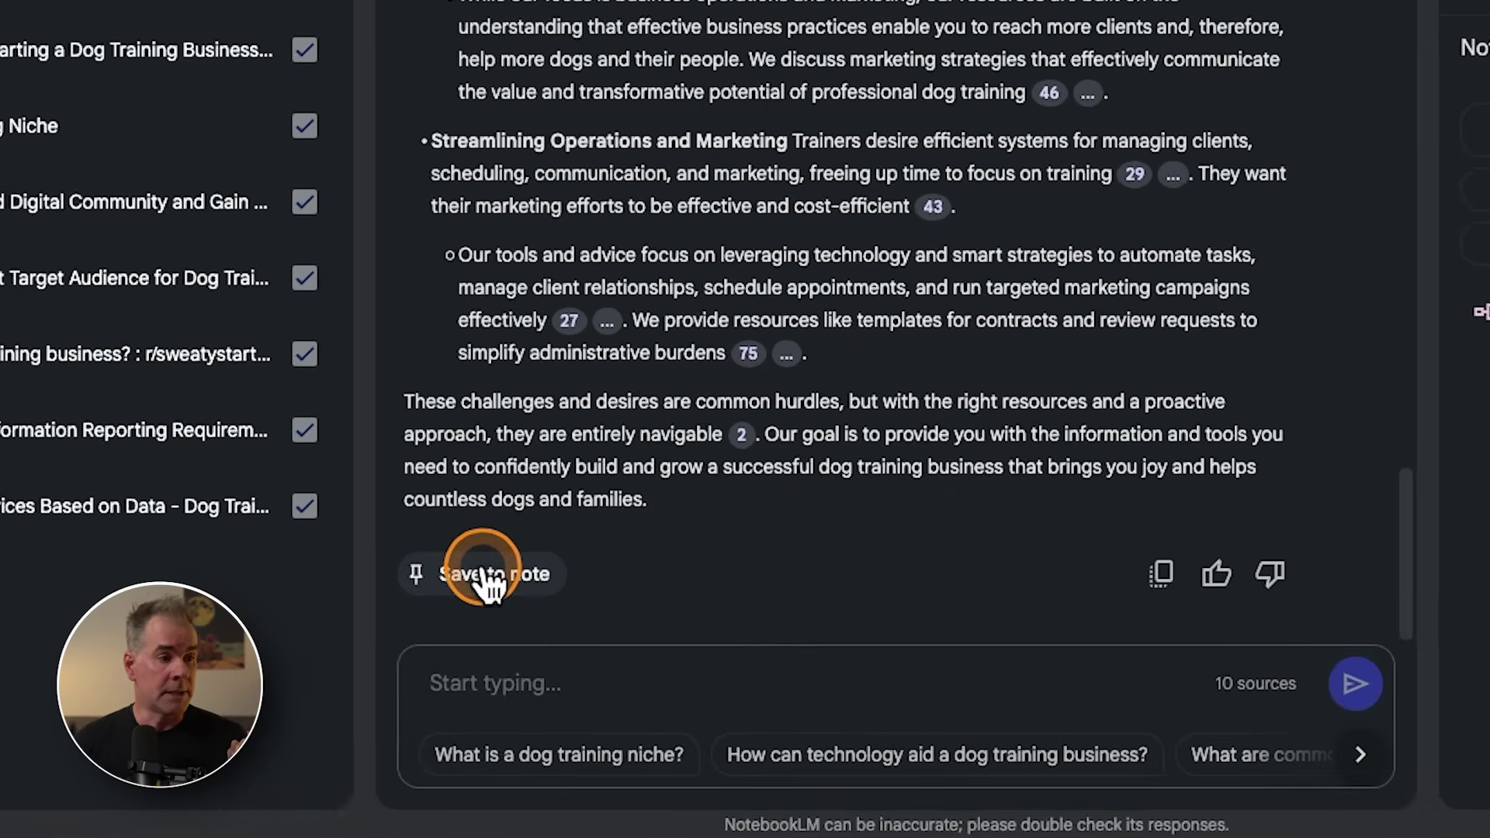
Step: Save the chat response as a note, open that note and convert it to a notebook source
{"action": "left_click", "coordinate": [342, 613]}
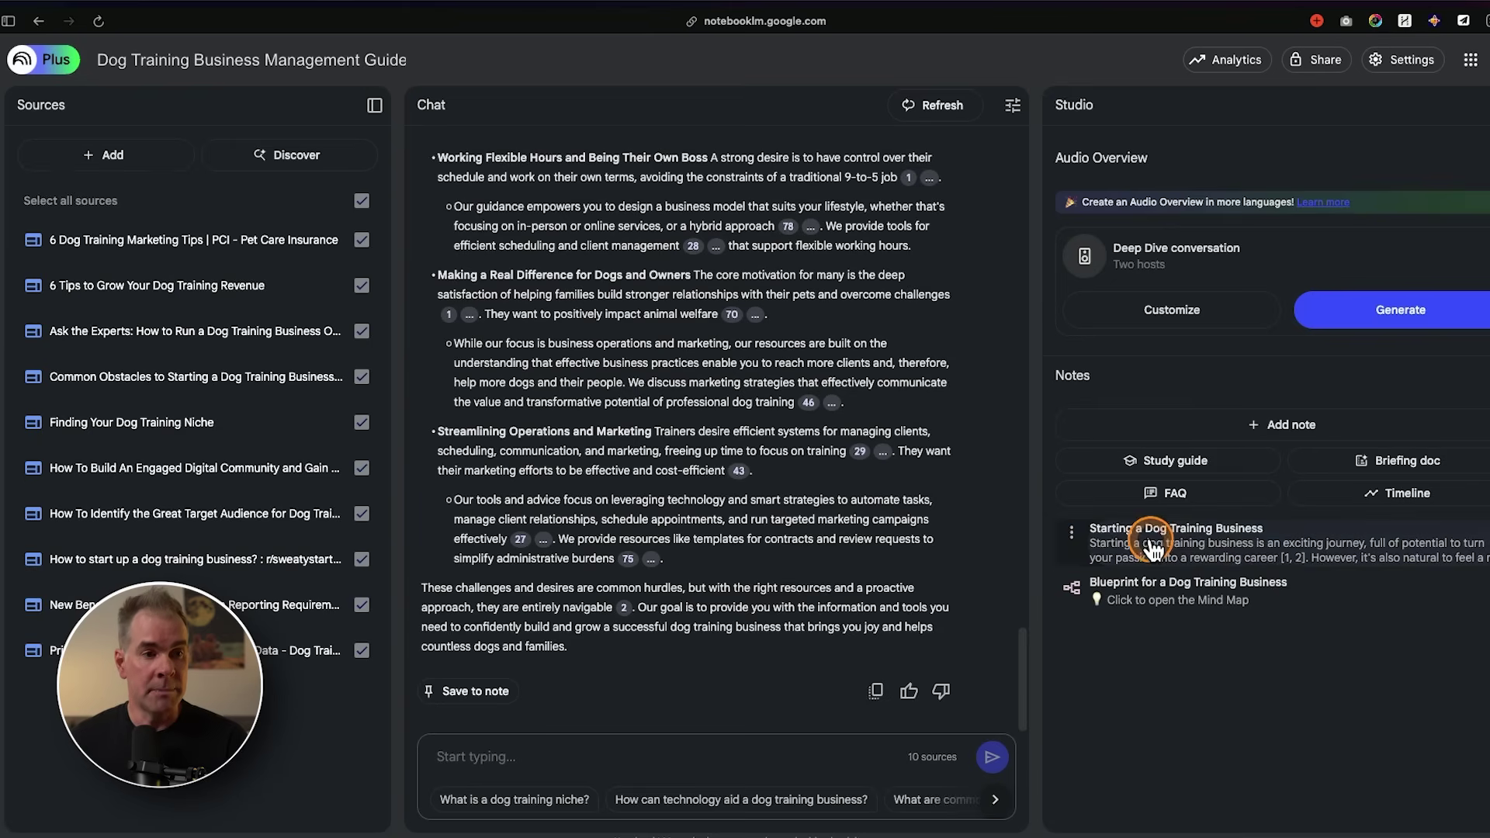
{"action": "left_click", "coordinate": [821, 353]}
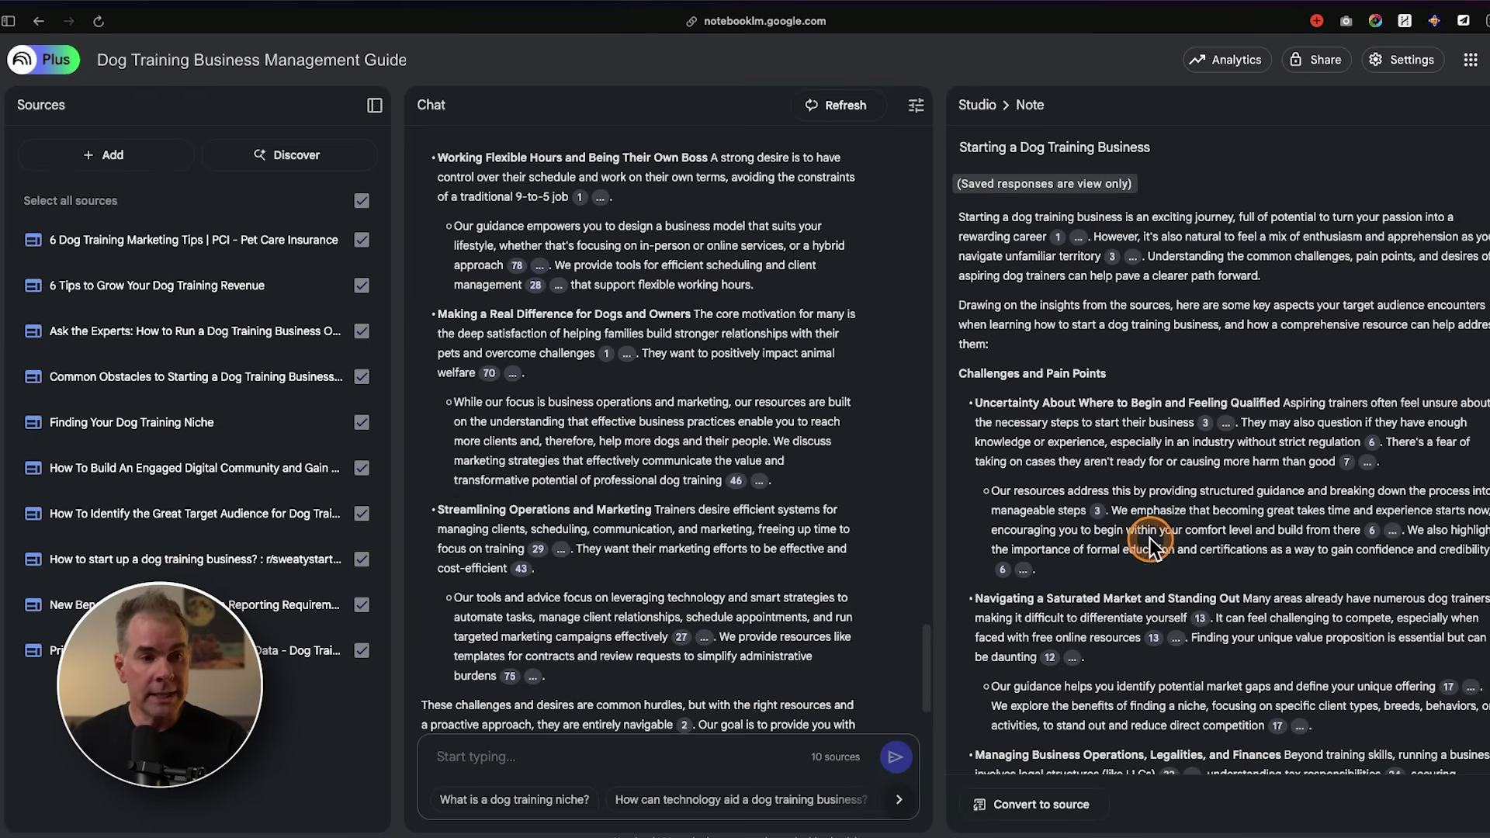
{"action": "left_click", "coordinate": [1055, 811]}
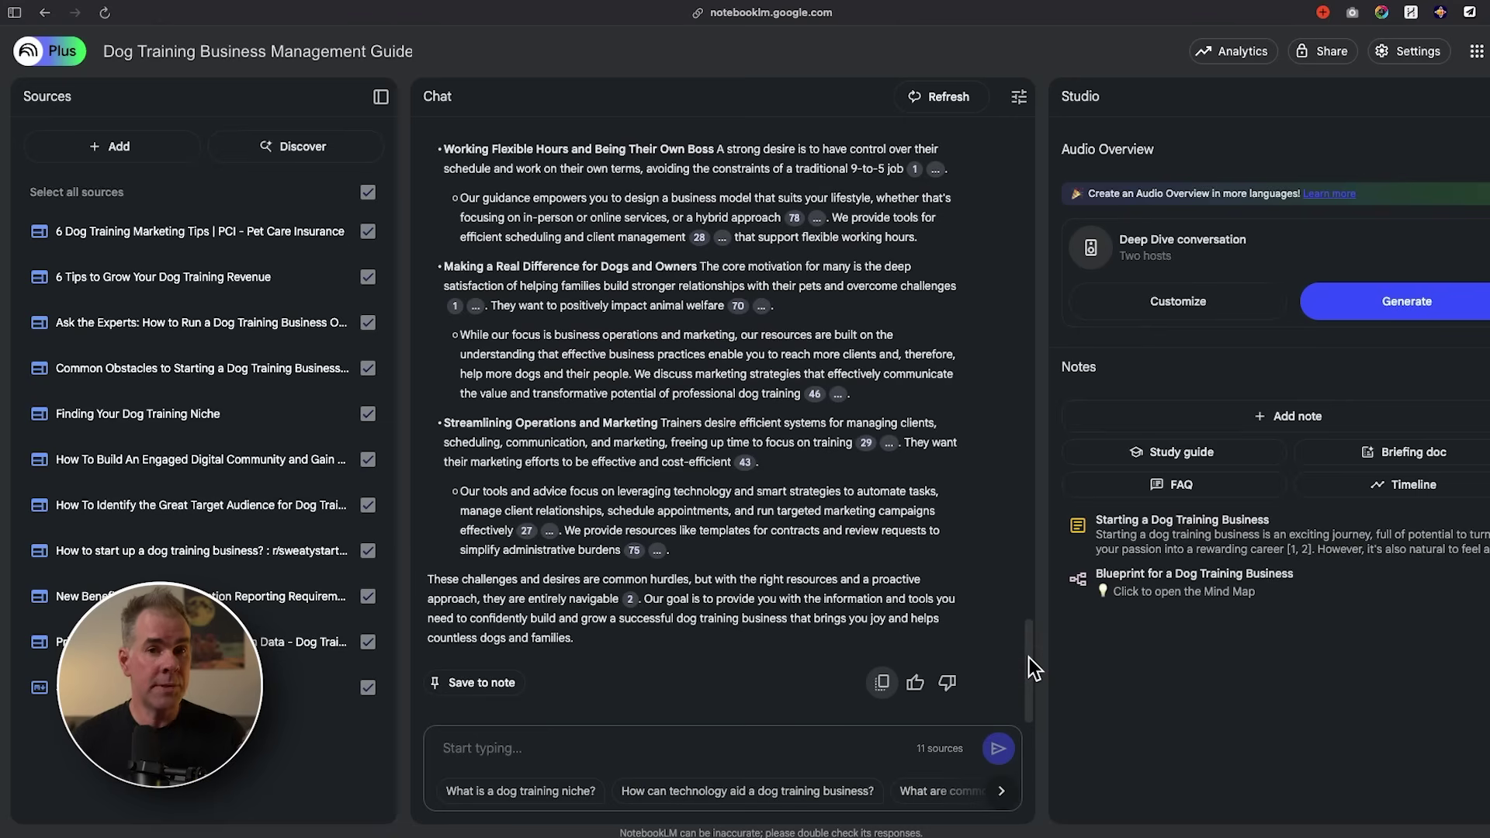
Step: Copy the chat response and review its content in the Google Docs document headed "Target Audience Challenges, Pain Points, Desires"
{"action": "left_click", "coordinate": [916, 681]}
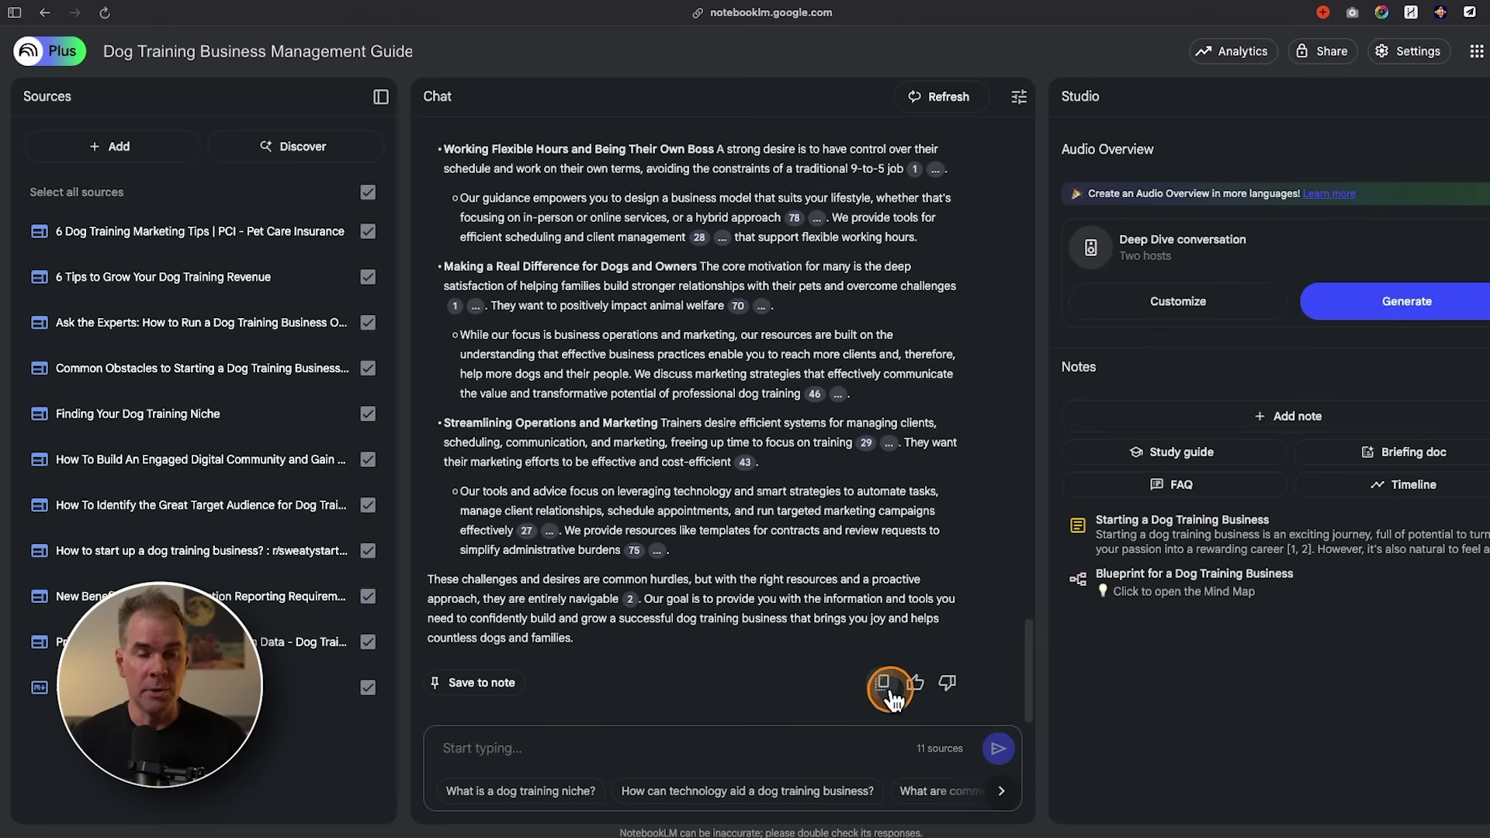
{"action": "left_click", "coordinate": [882, 681]}
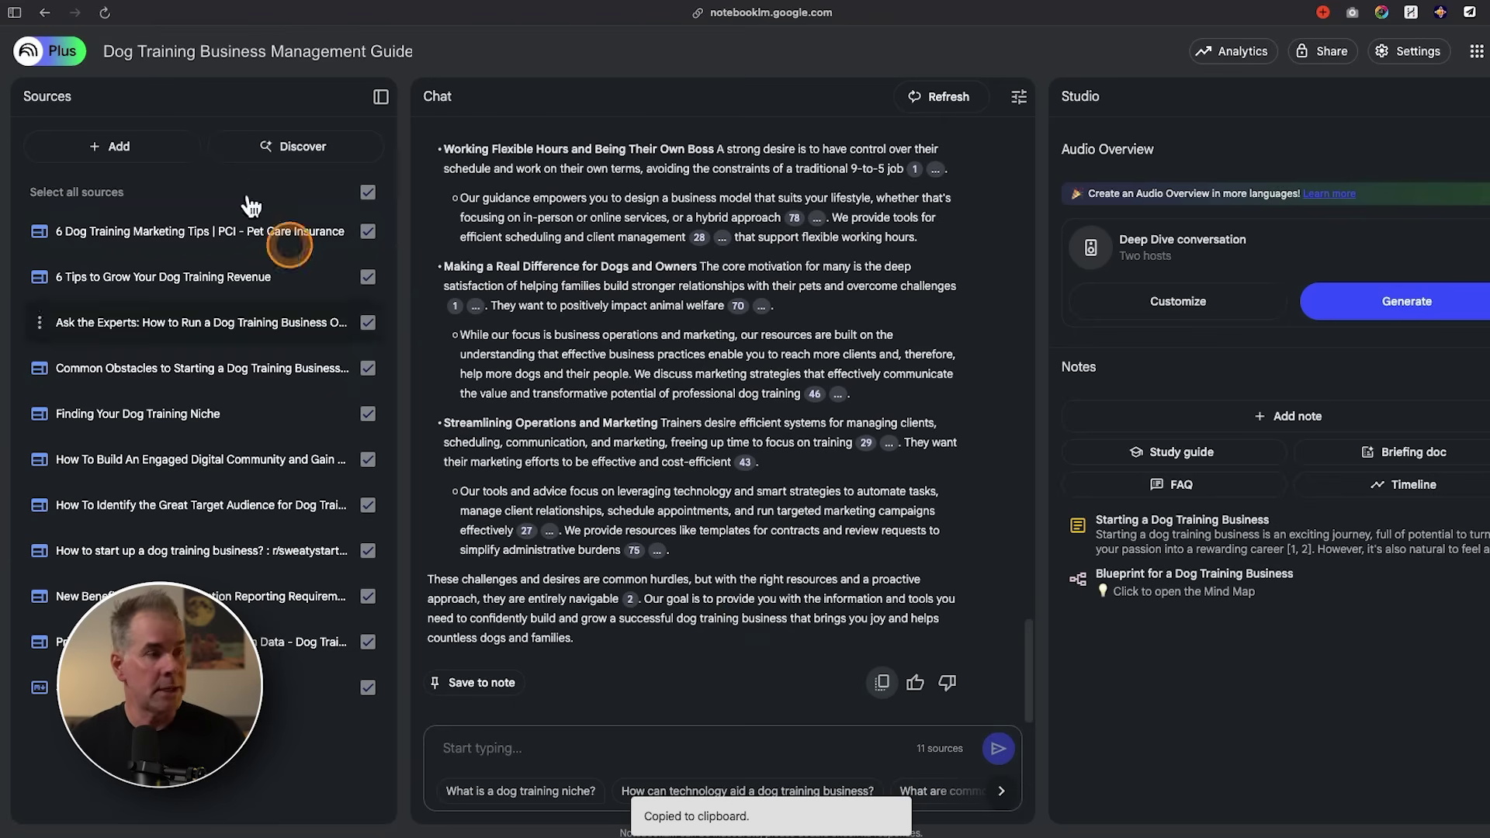
{"action": "left_click", "coordinate": [15, 12]}
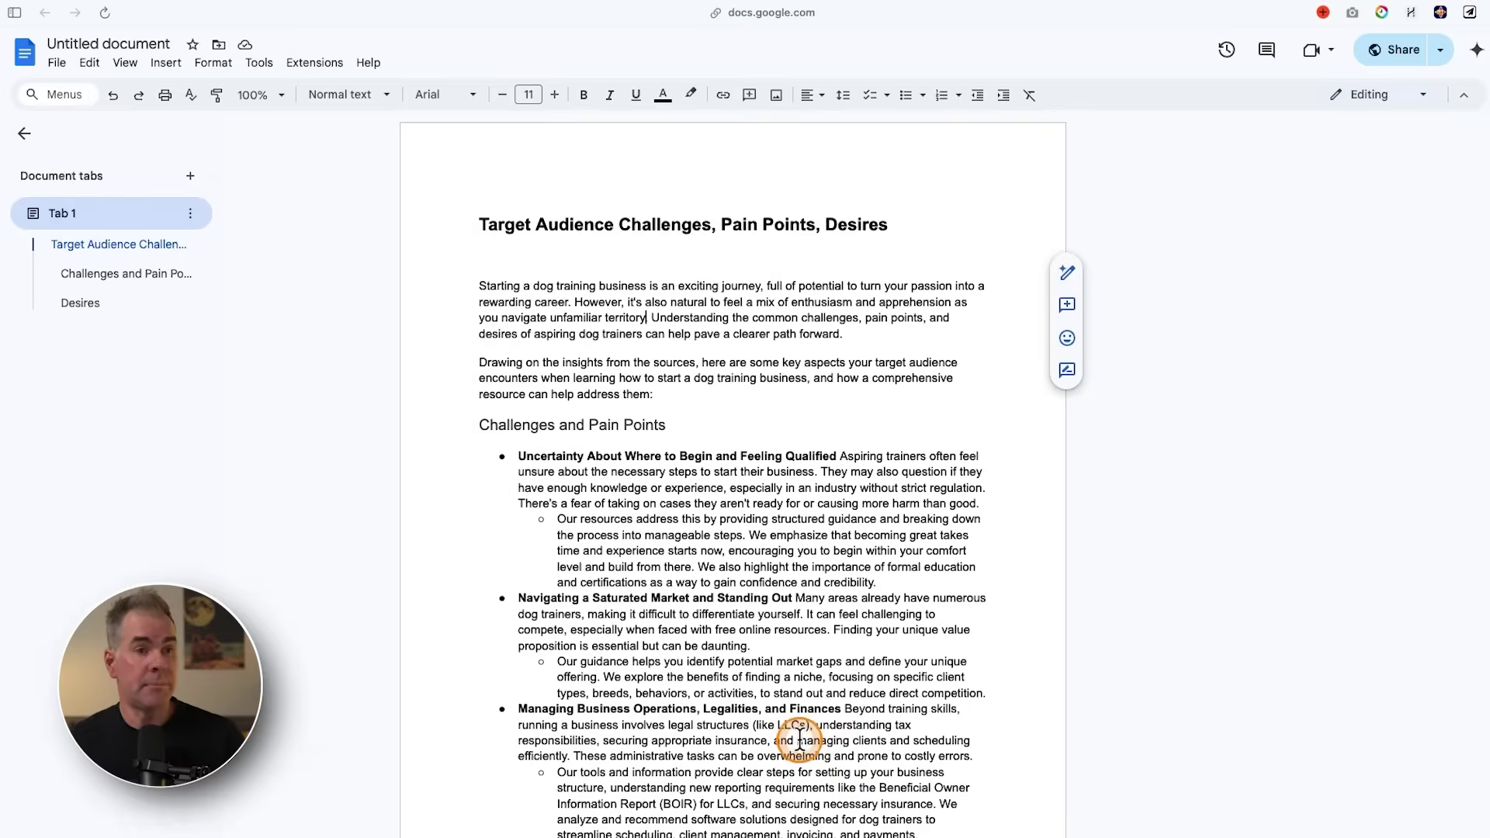
{"action": "scroll", "coordinate": [799, 737], "scroll_direction": "down", "scroll_amount": 10}
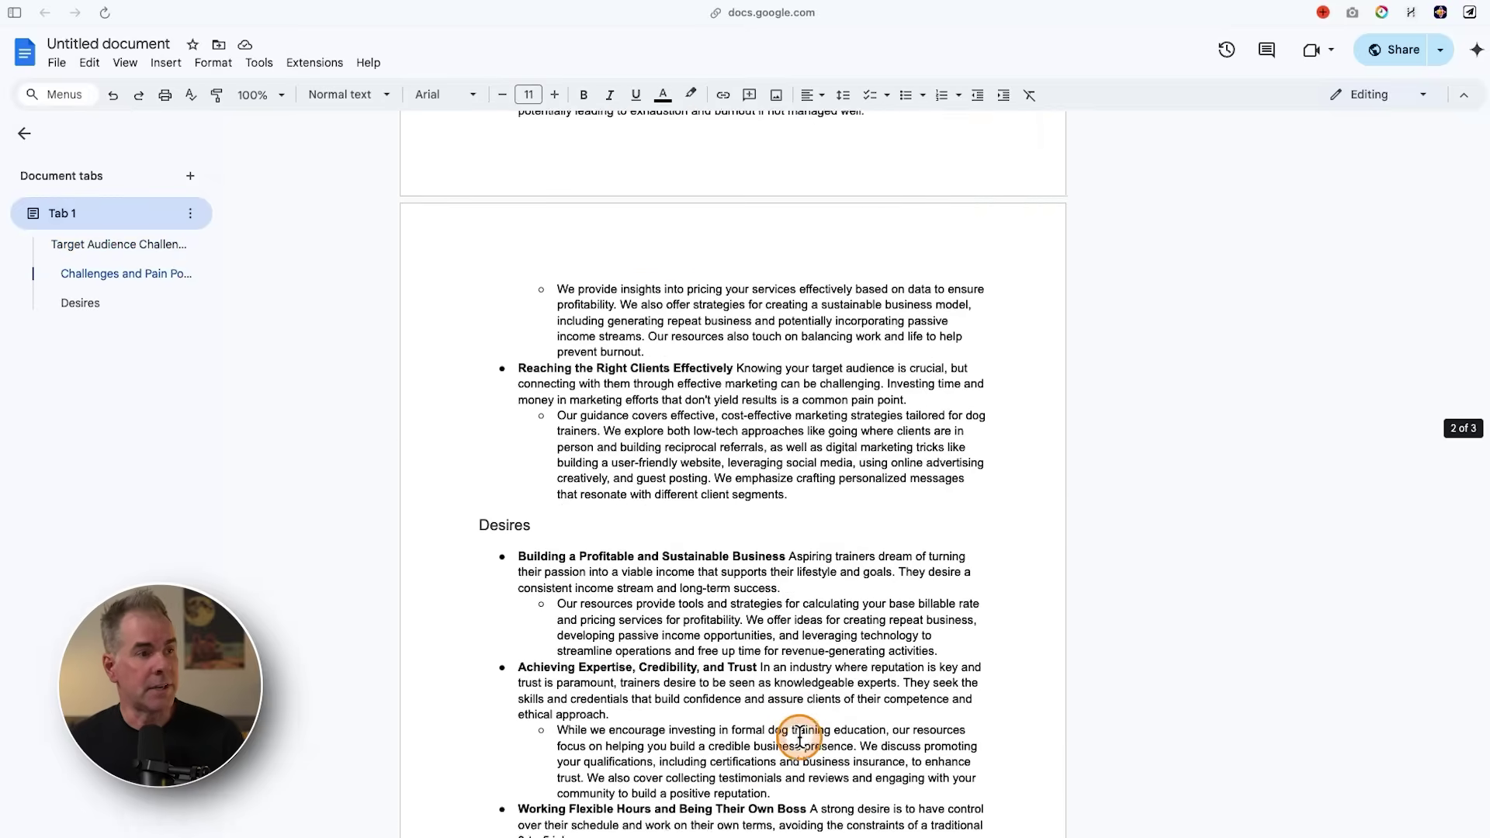
{"action": "scroll", "coordinate": [800, 737], "scroll_direction": "down", "scroll_amount": 4}
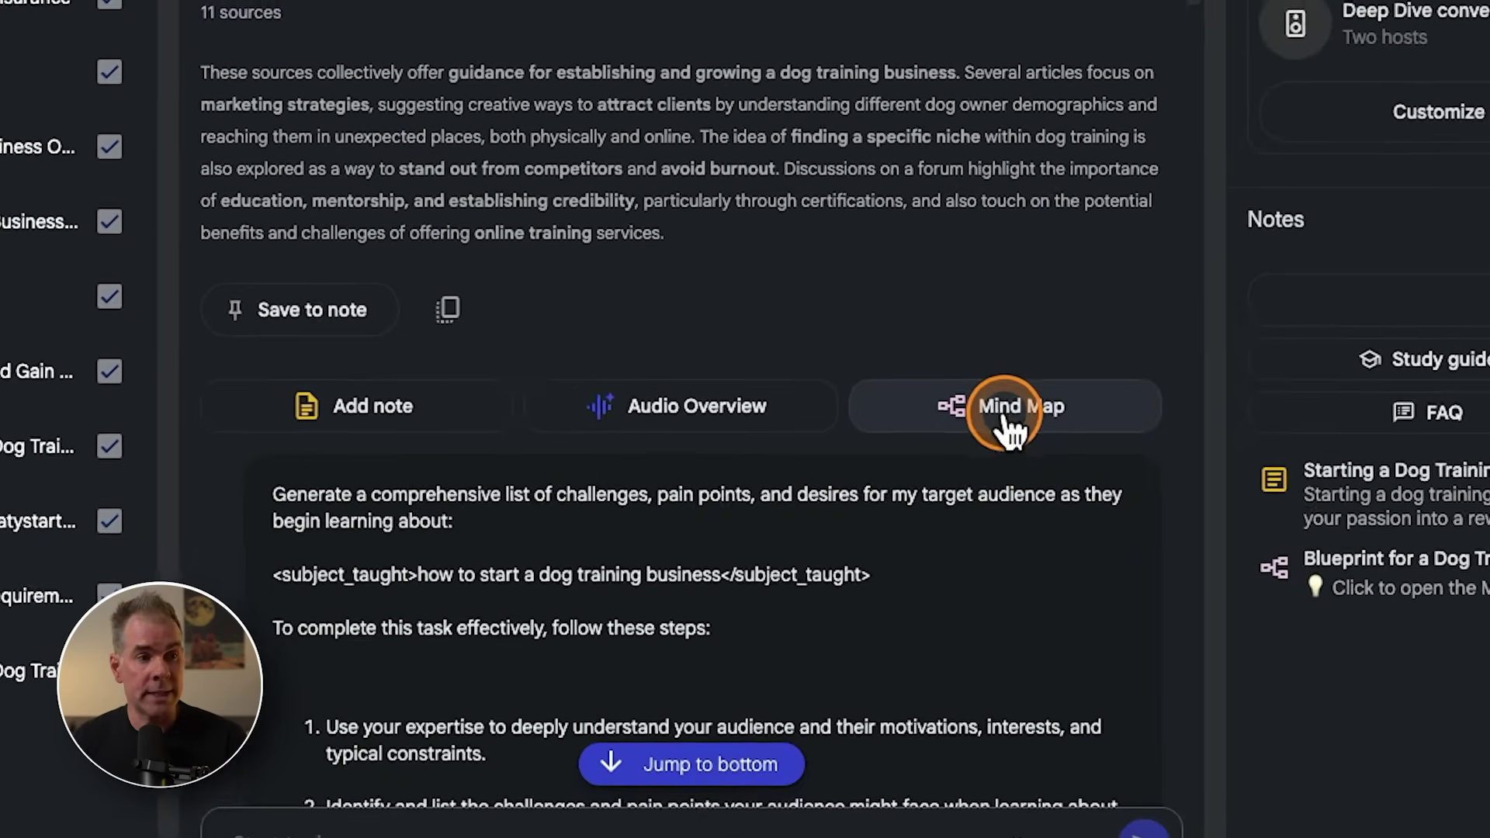
Step: Generate a second mind map that includes the newly added source and open it
{"action": "left_click", "coordinate": [913, 484]}
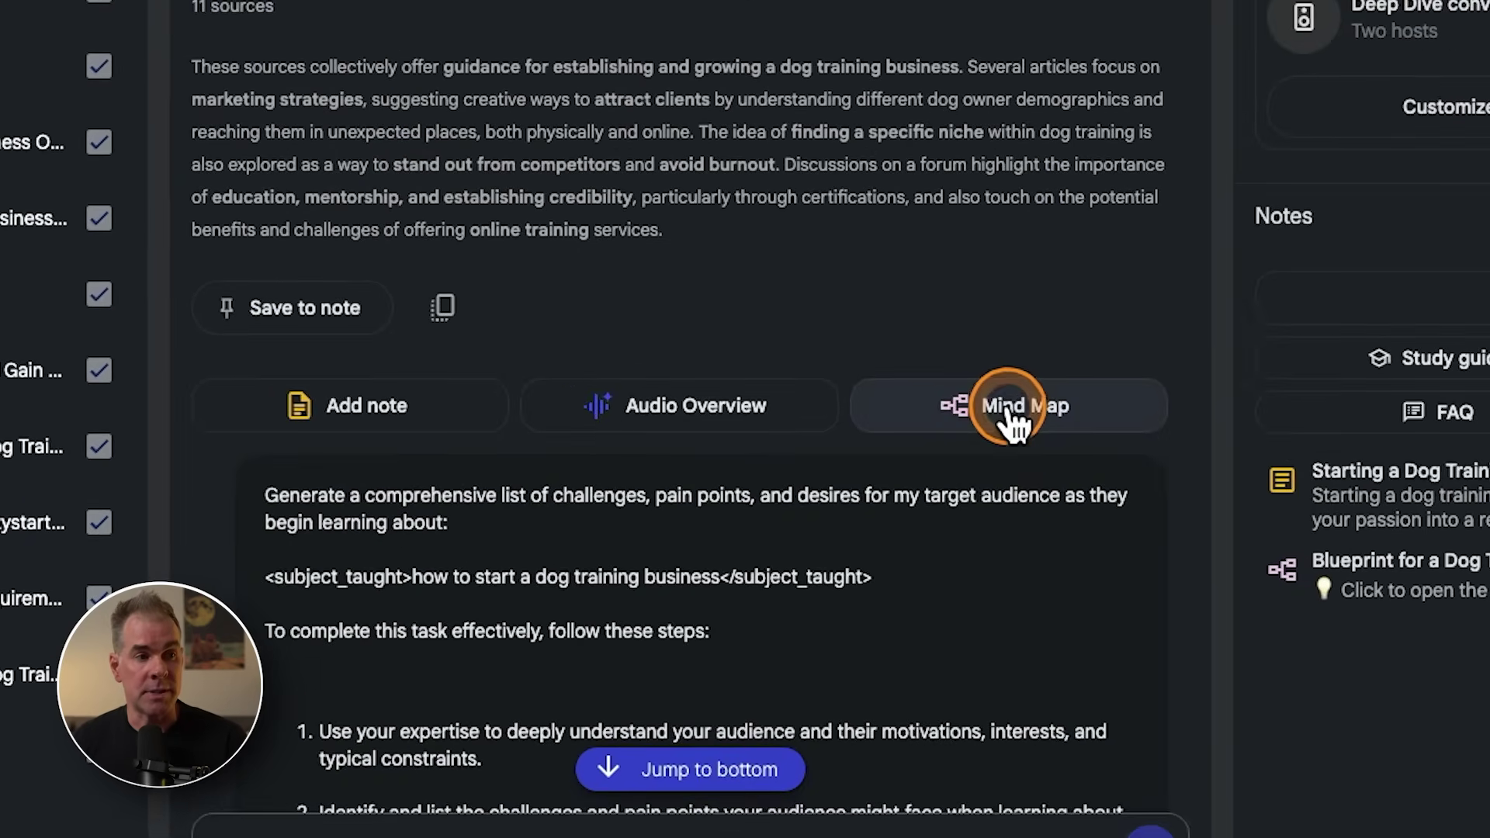
{"action": "scroll", "coordinate": [851, 625], "scroll_direction": "down", "scroll_amount": 15}
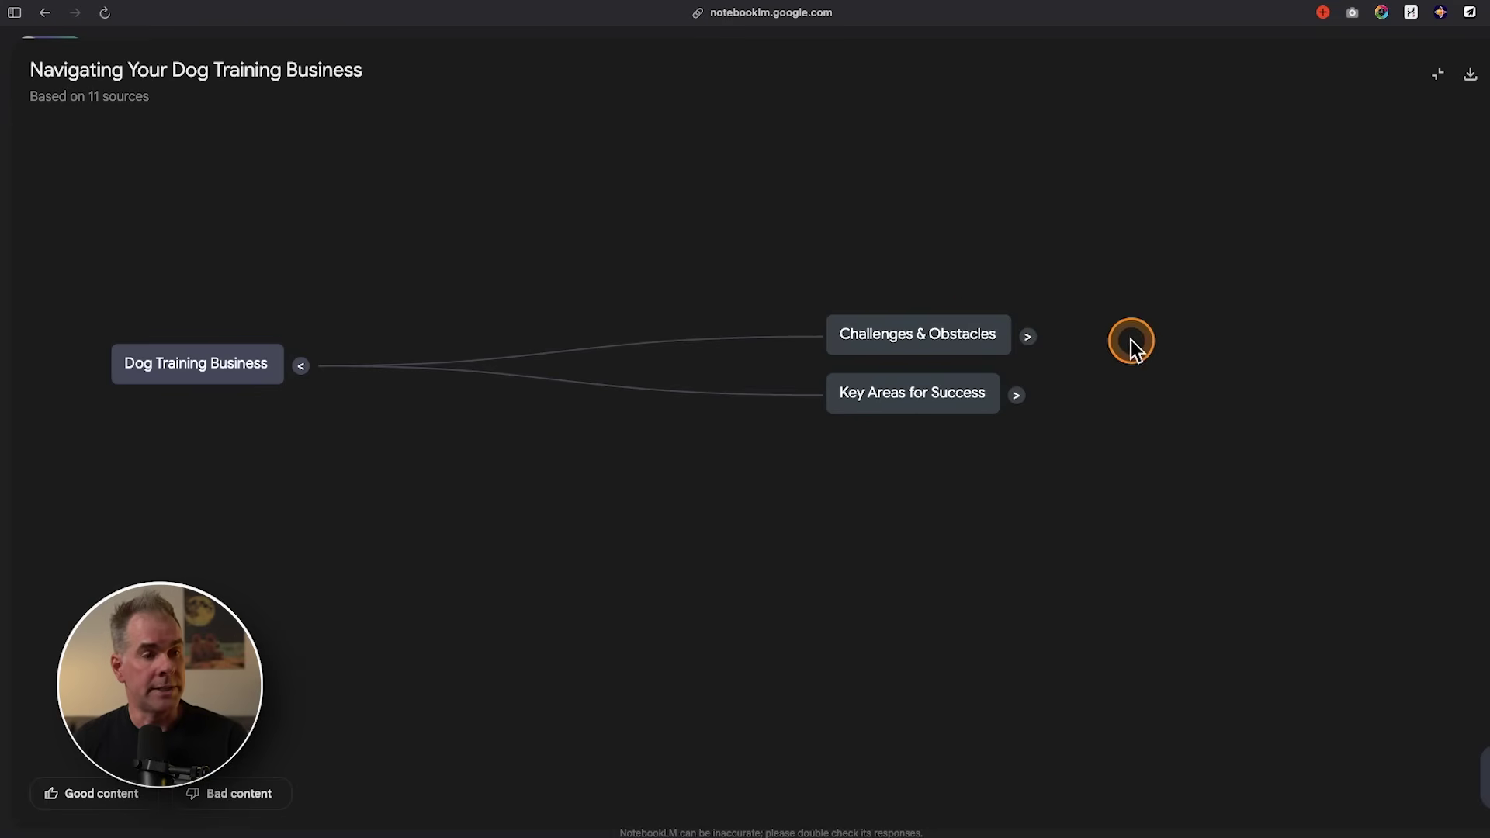
Step: Expand the mind map's "Challenges & Obstacles" and "Reaching Clients Effectively" branches and select the "Ineffective marketing spend" topic
{"action": "left_click", "coordinate": [1028, 341]}
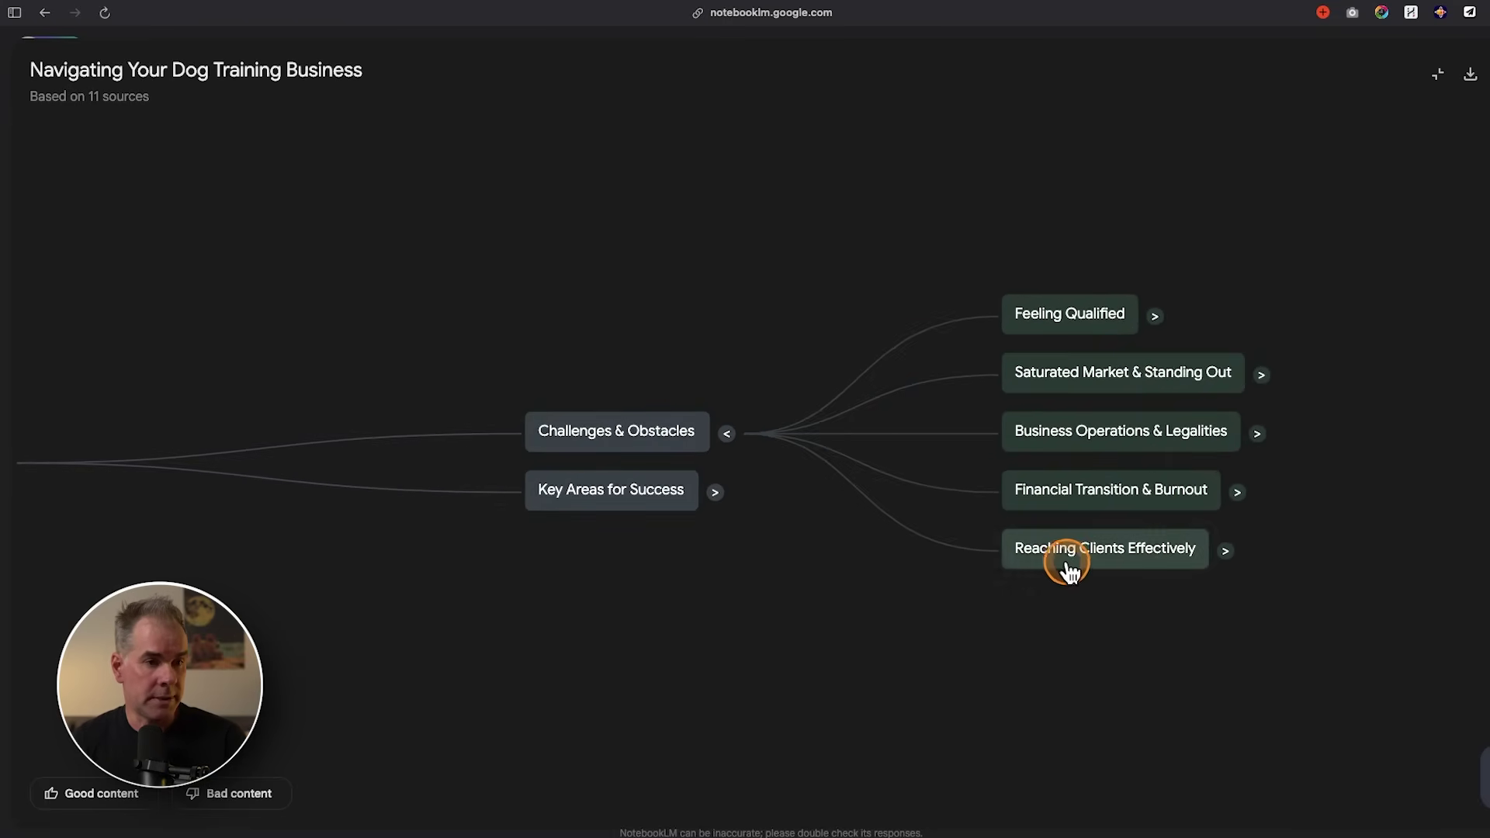
{"action": "left_click", "coordinate": [1225, 551]}
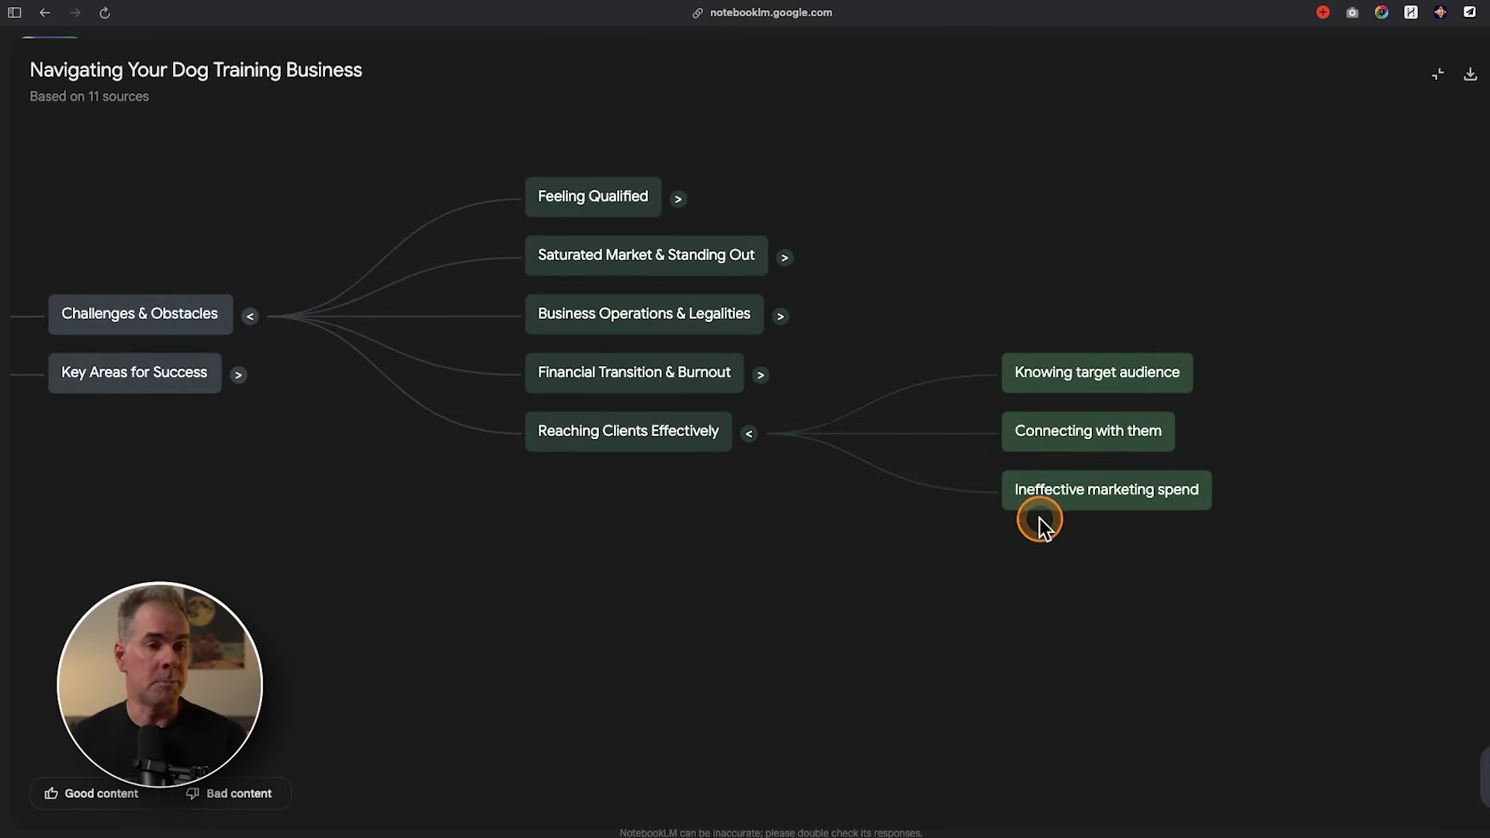
{"action": "left_click", "coordinate": [1140, 508]}
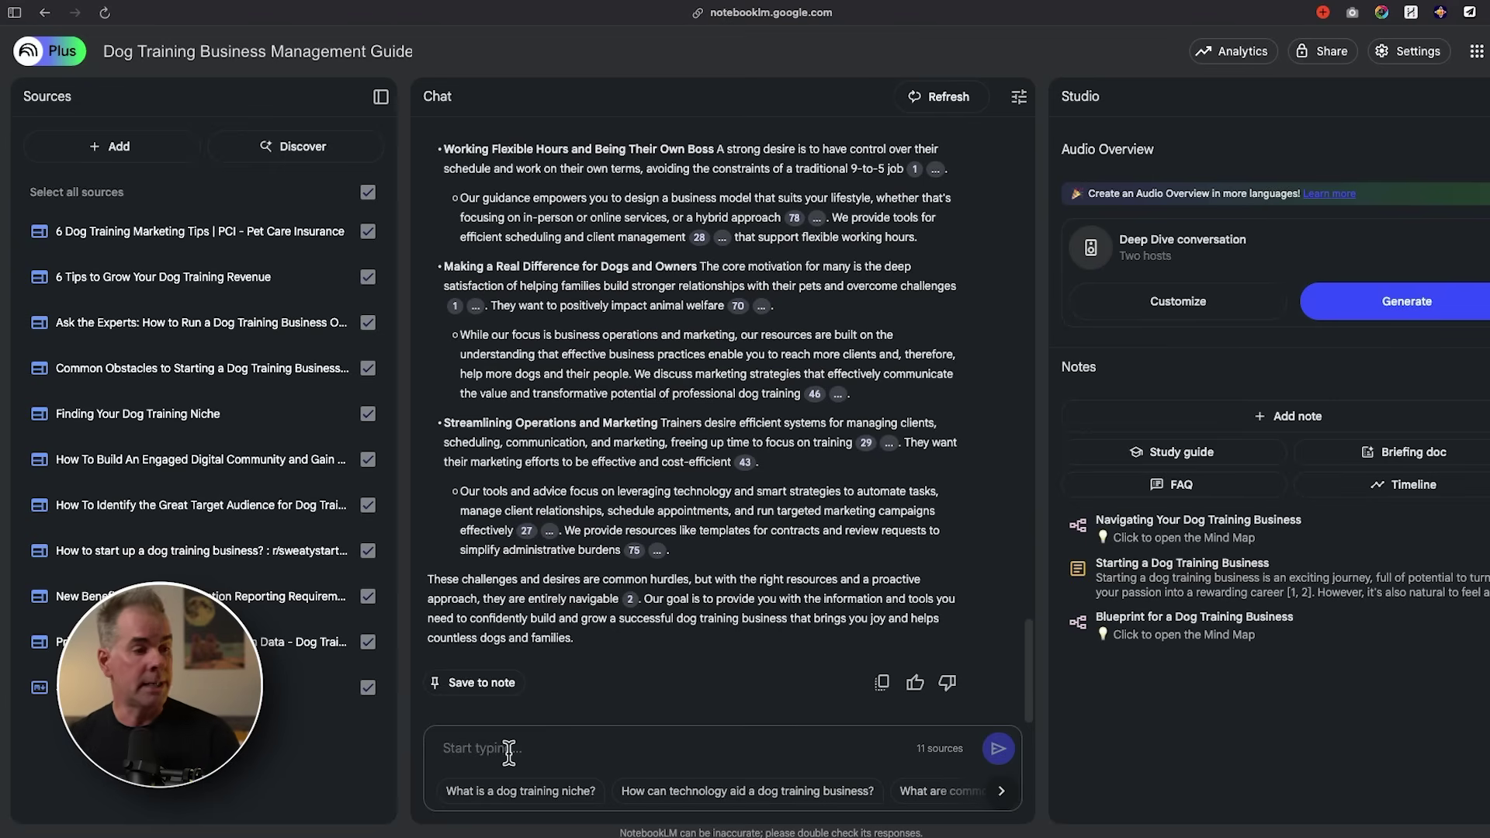
Step: Submit the chat prompt asking for 3 distinct fictional buyer personas, each with a name, brief backstory, motivations for enrolling and a quote
{"action": "left_click", "coordinate": [508, 748]}
{"action": "key", "text": "super+v"}
{"action": "scroll", "coordinate": [603, 589], "scroll_direction": "up", "scroll_amount": 10}
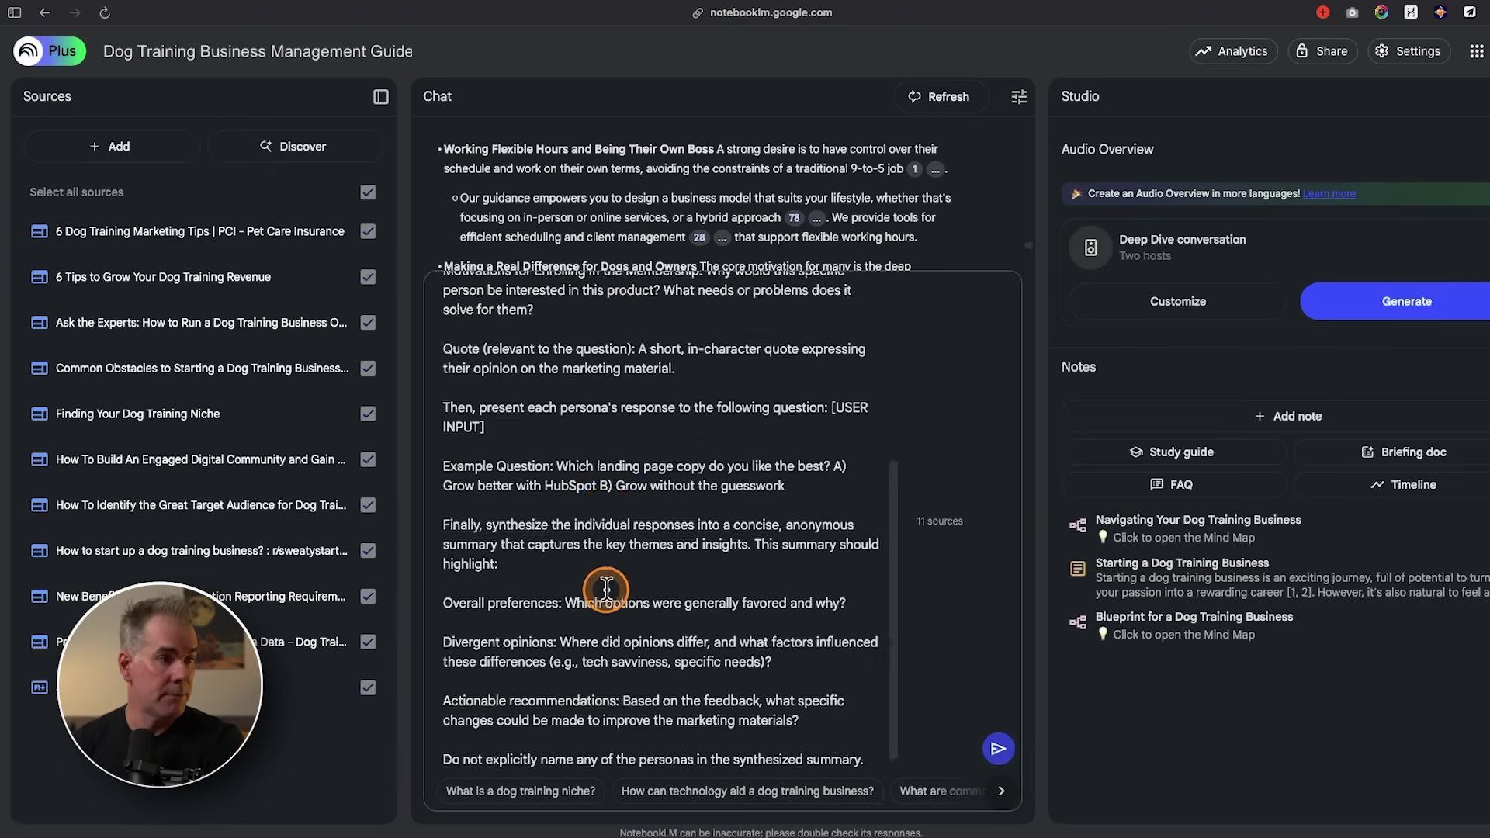
{"action": "left_click_drag", "start_coordinate": [610, 320], "coordinate": [690, 342]}
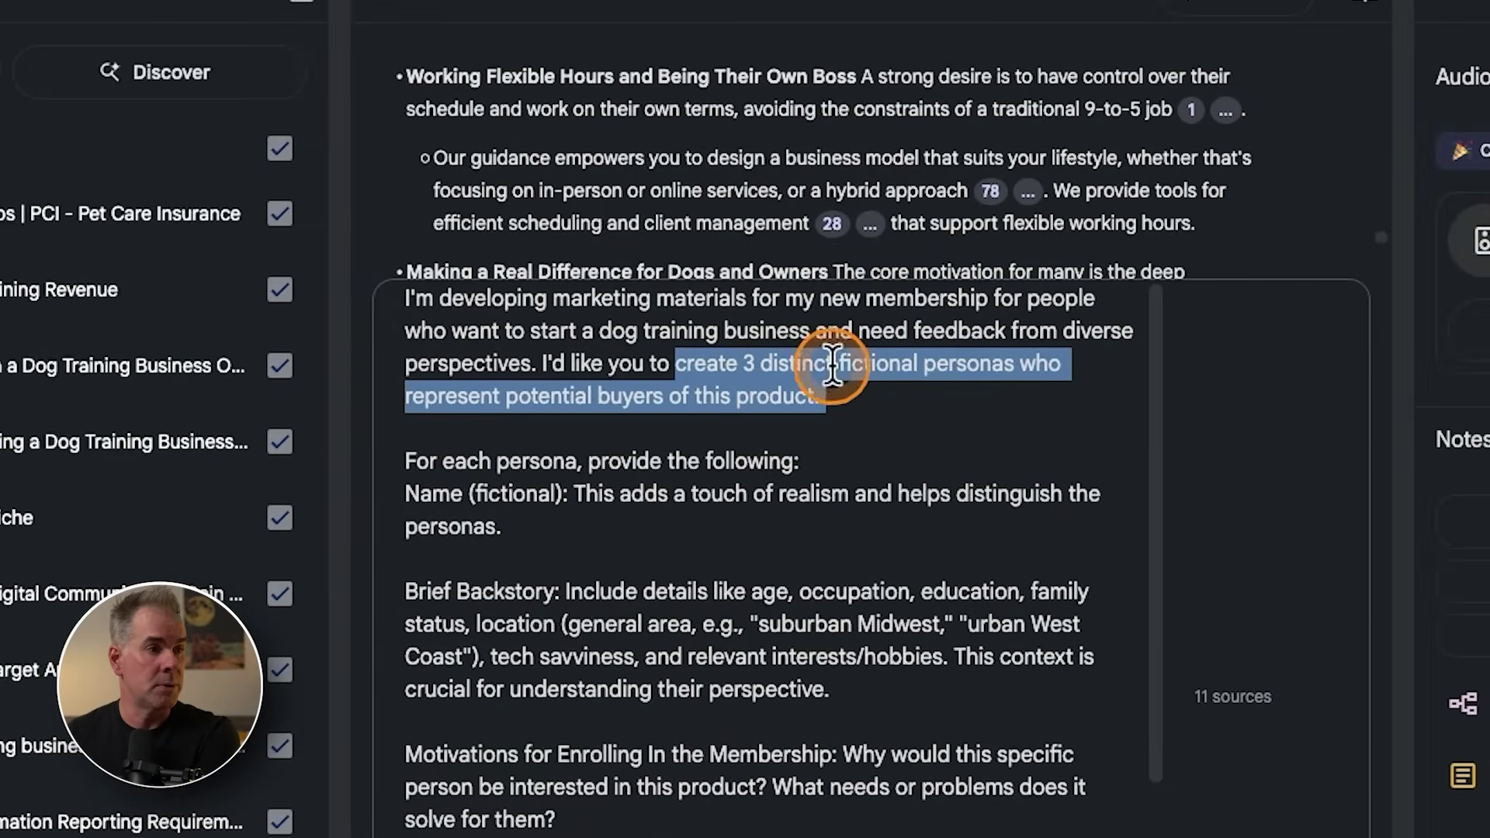
{"action": "left_click", "coordinate": [821, 462]}
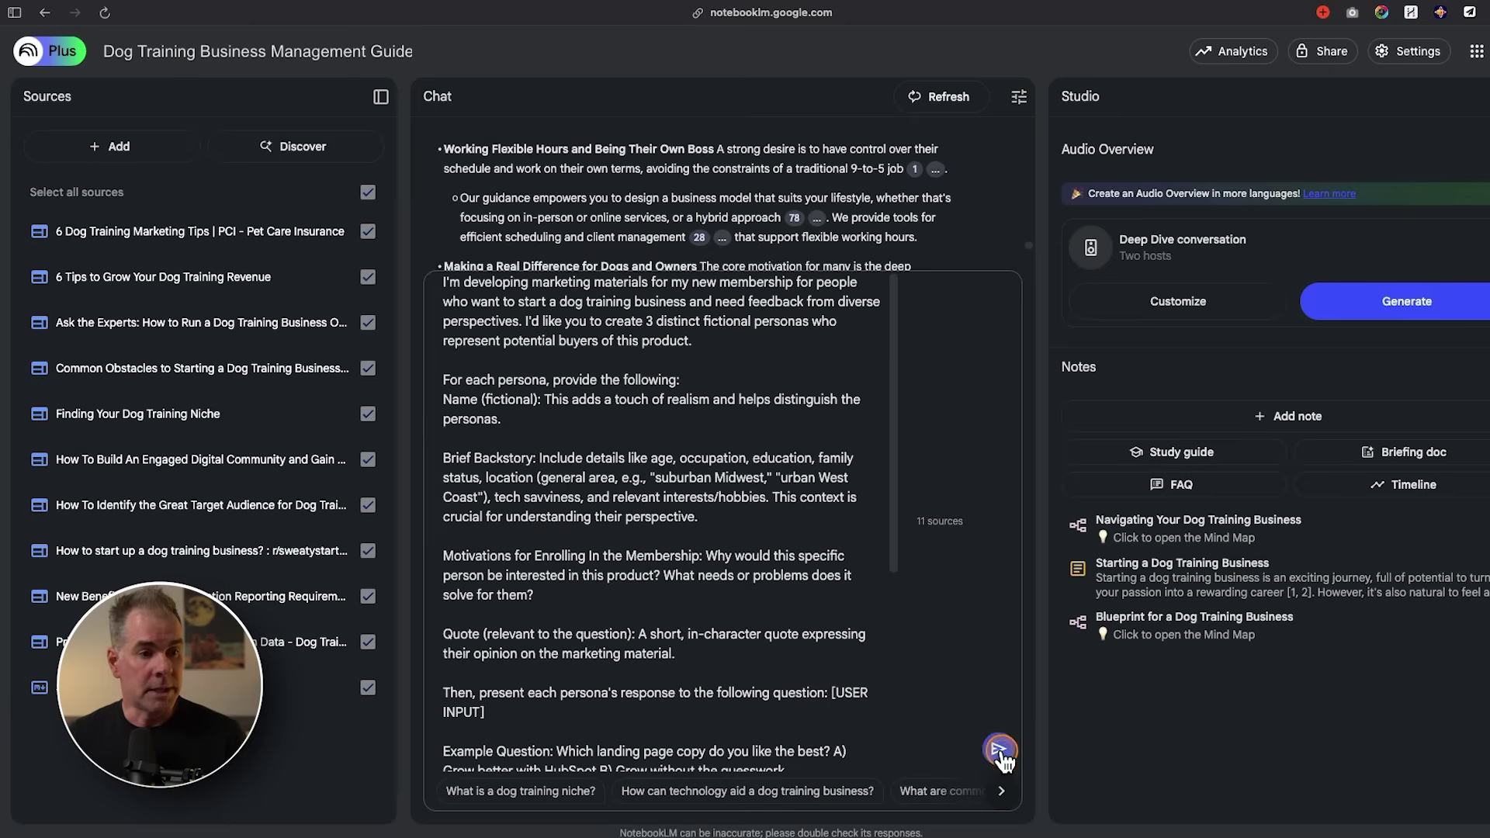
{"action": "left_click", "coordinate": [998, 748]}
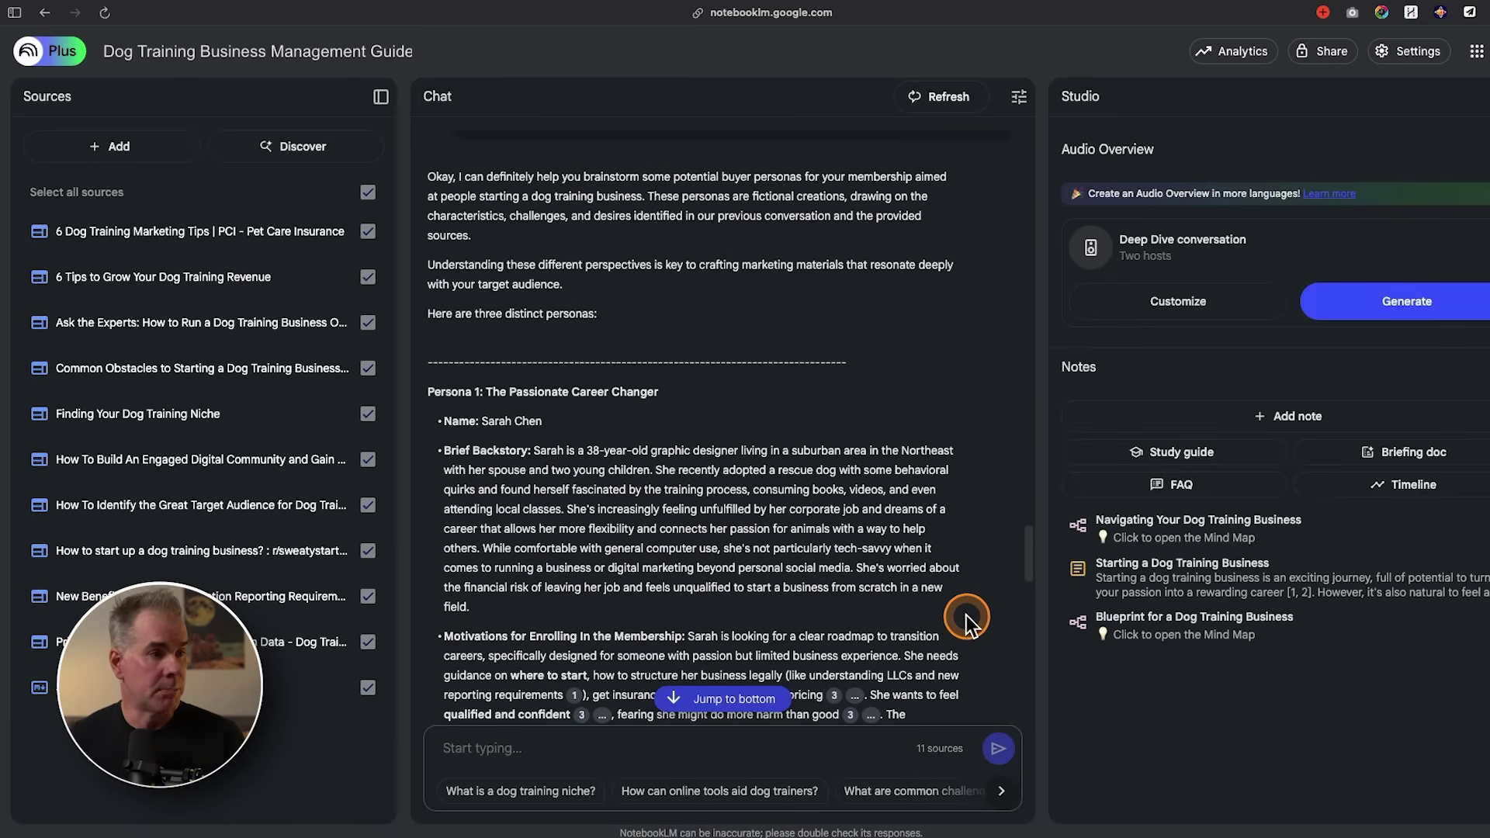
Step: Read through the three buyer personas, then save the response as a note and convert that note to a notebook source
{"action": "scroll", "coordinate": [532, 487], "scroll_direction": "down", "scroll_amount": 6}
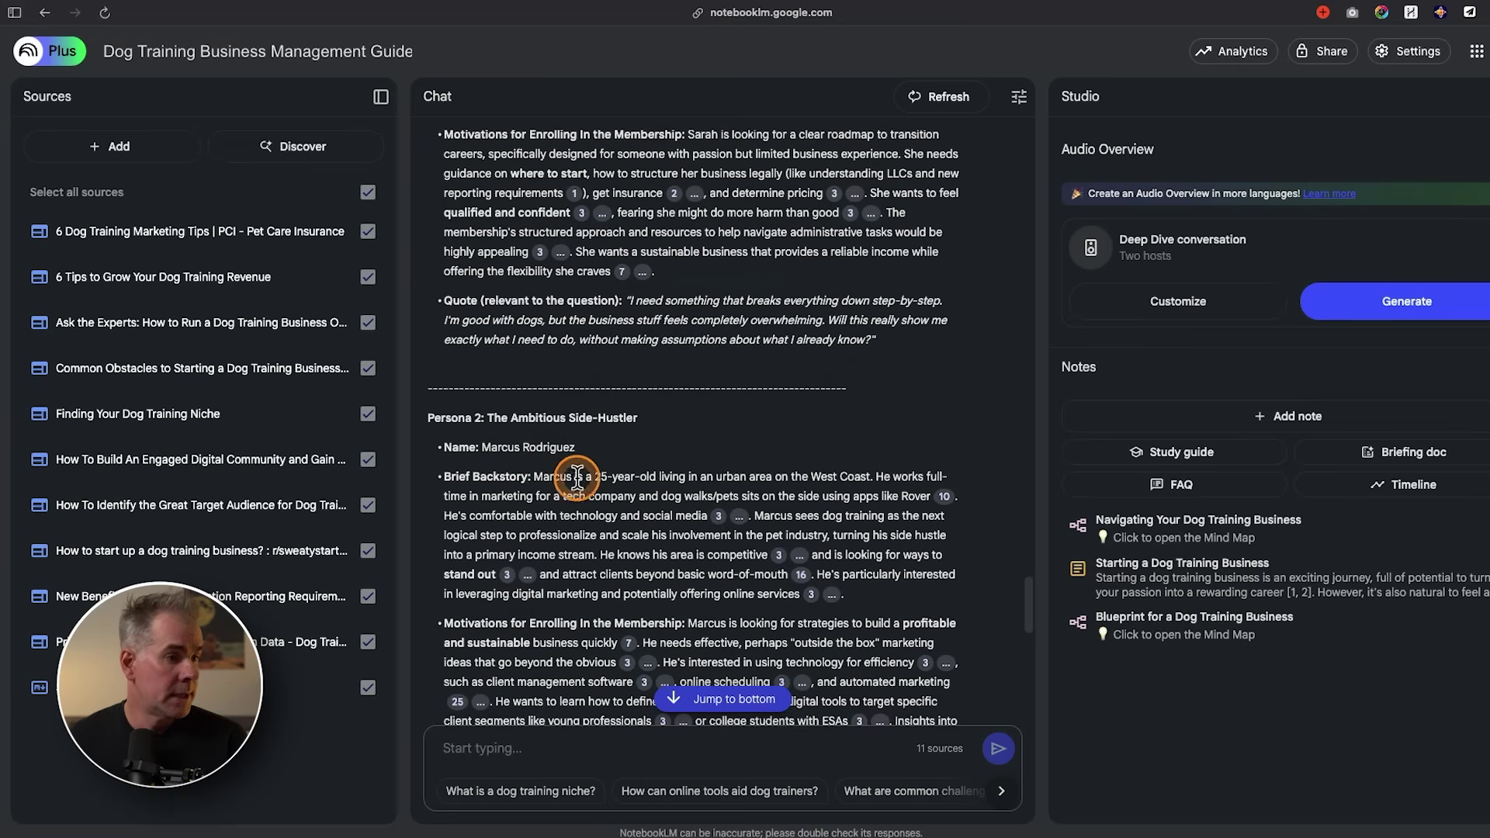
{"action": "scroll", "coordinate": [803, 505], "scroll_direction": "down", "scroll_amount": 5}
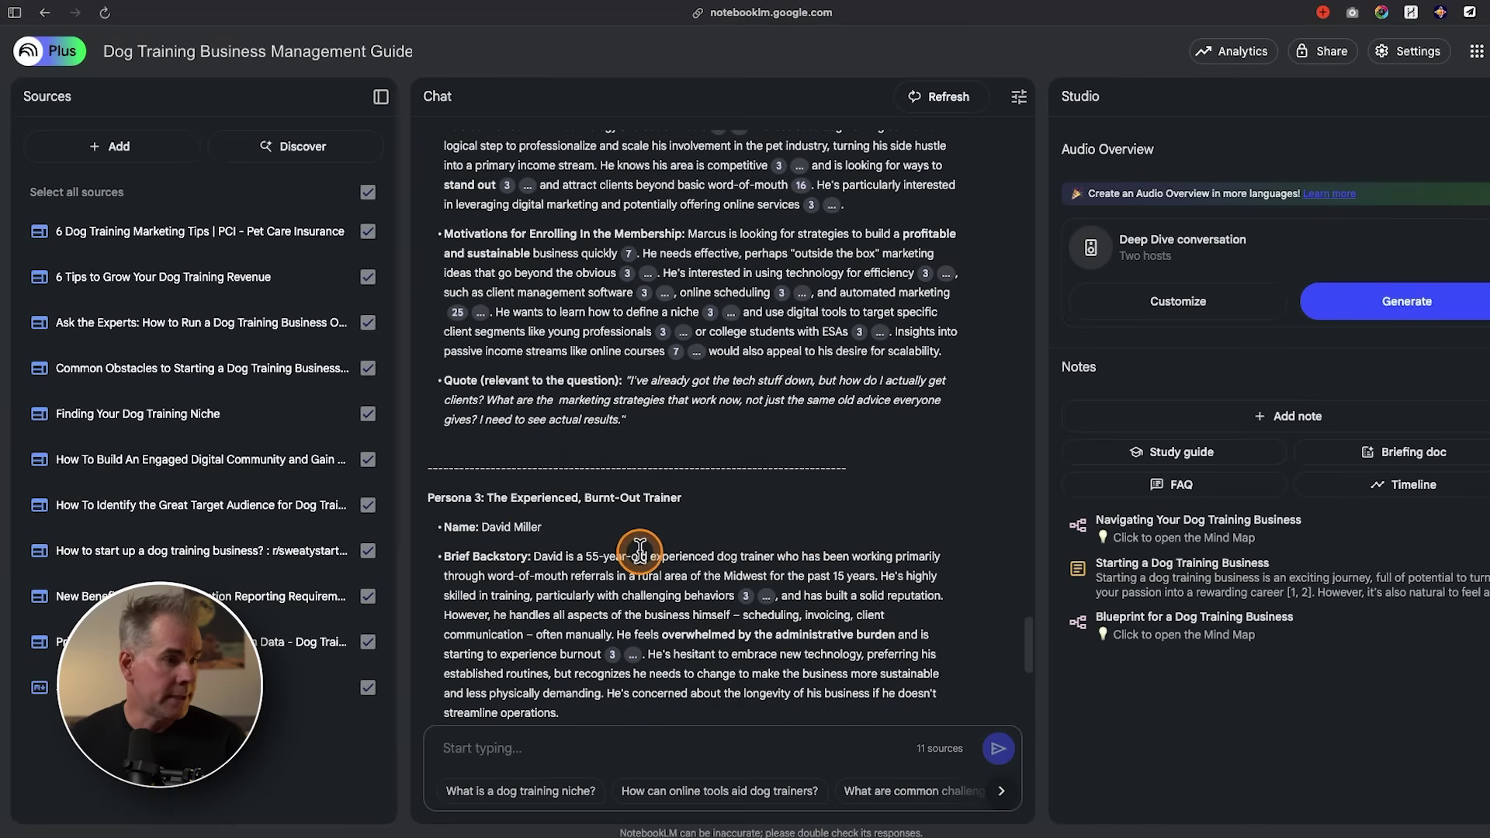
{"action": "scroll", "coordinate": [640, 549], "scroll_direction": "up", "scroll_amount": 5}
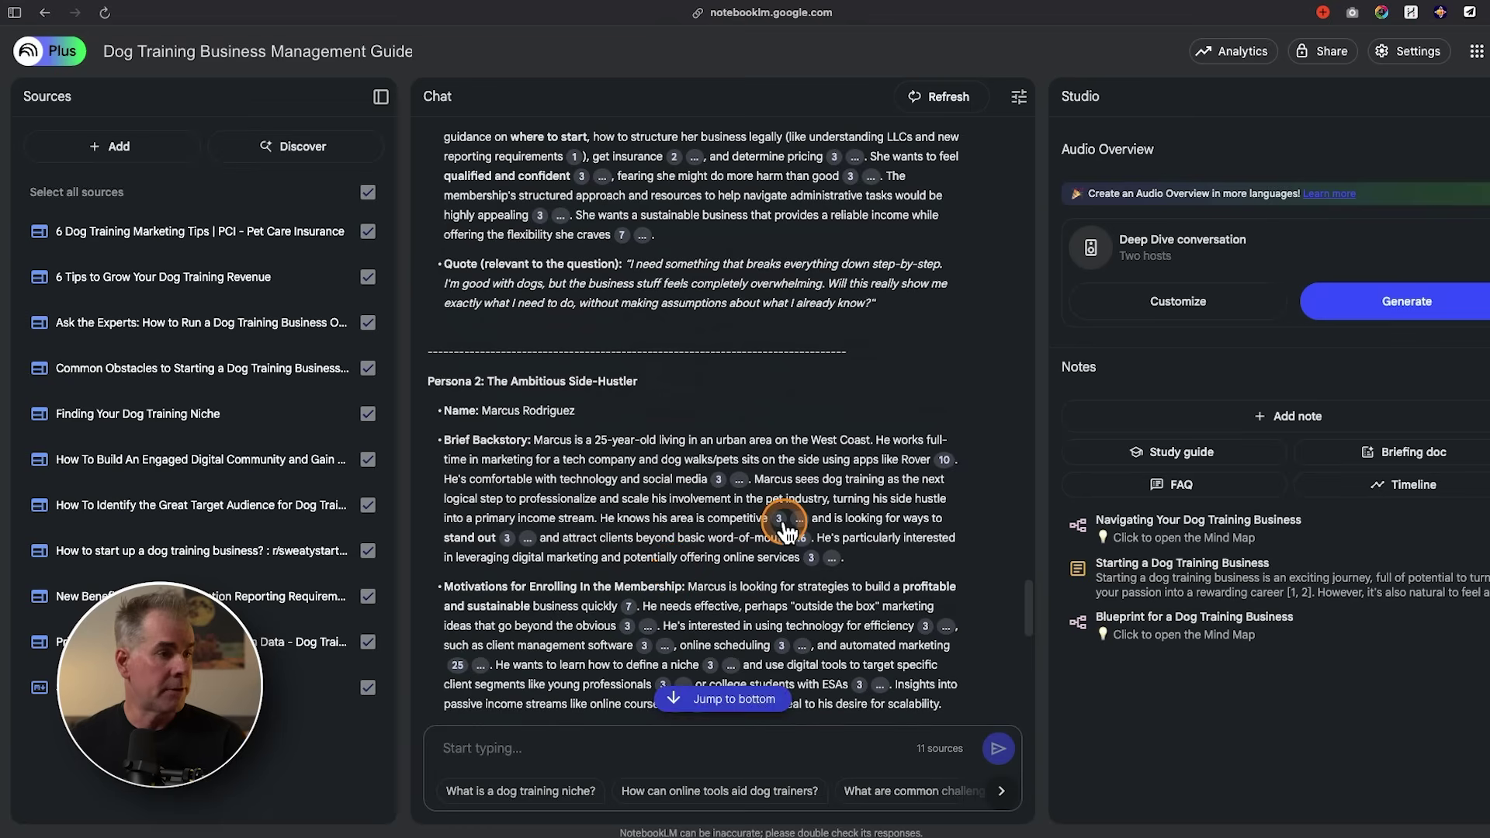
{"action": "scroll", "coordinate": [784, 529], "scroll_direction": "down", "scroll_amount": 2}
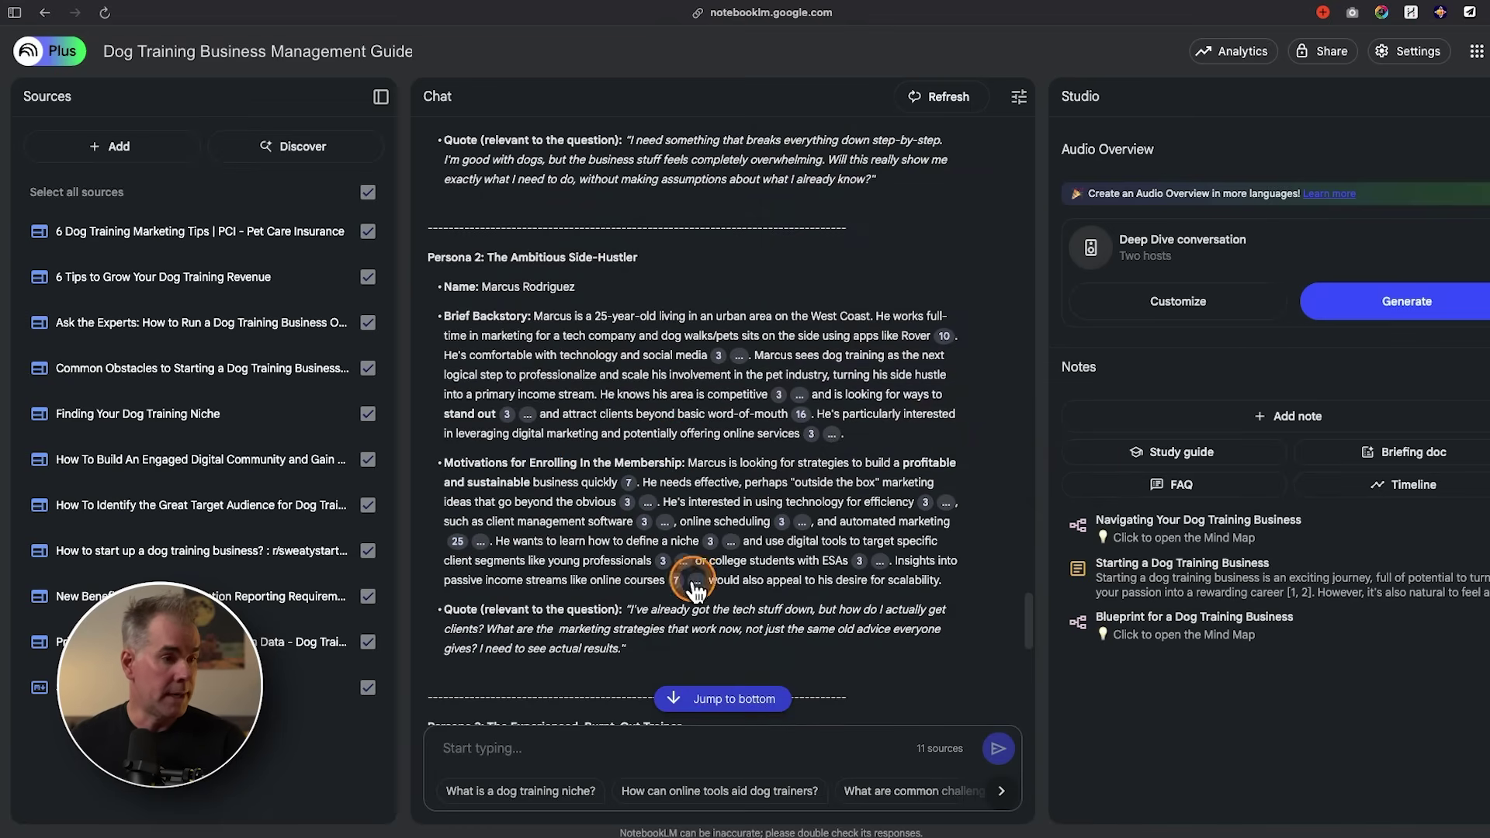
{"action": "scroll", "coordinate": [592, 532], "scroll_direction": "up", "scroll_amount": 1}
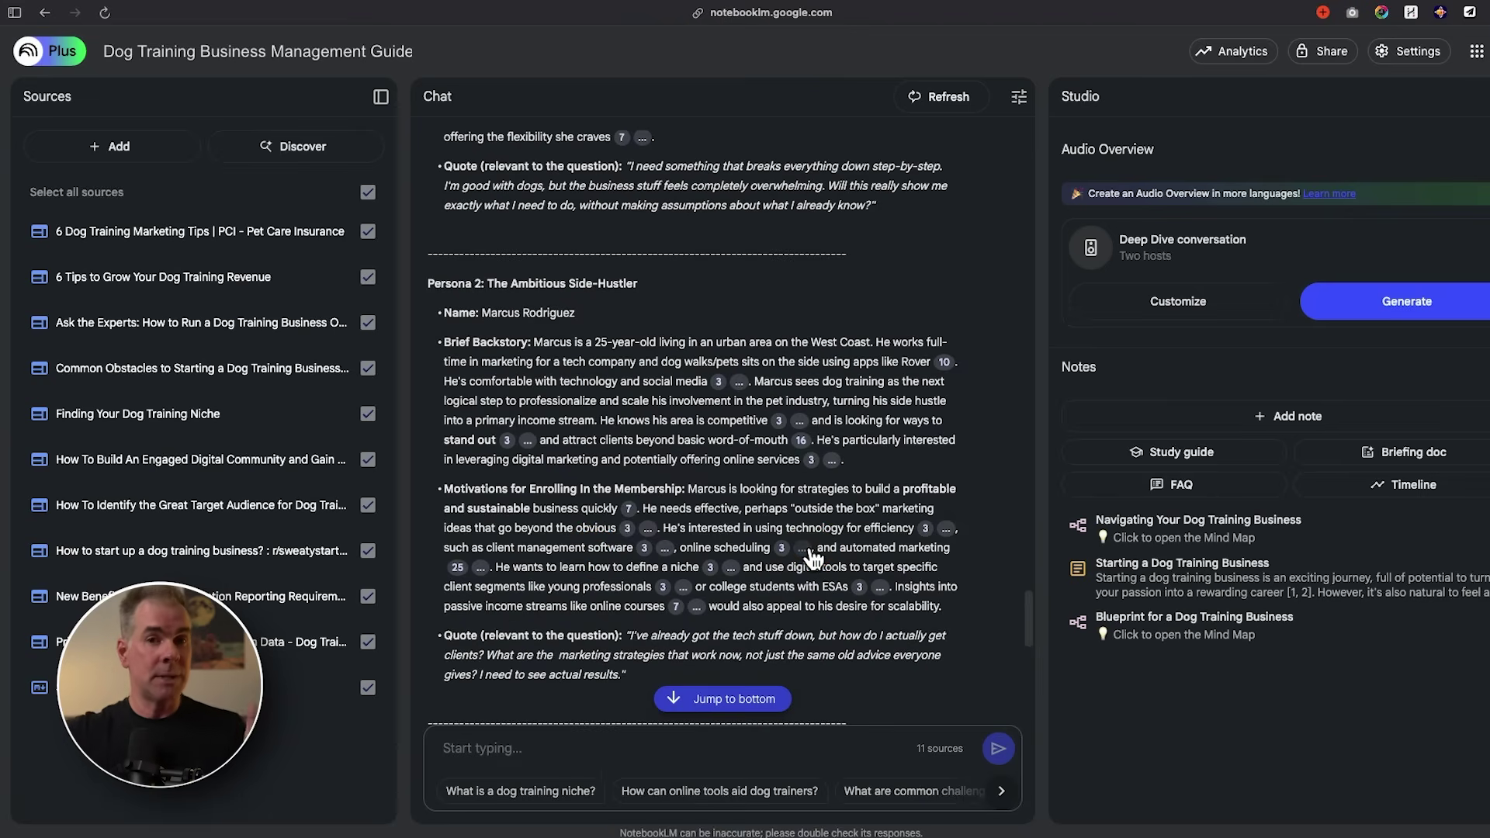
{"action": "scroll", "coordinate": [858, 534], "scroll_direction": "down", "scroll_amount": 10}
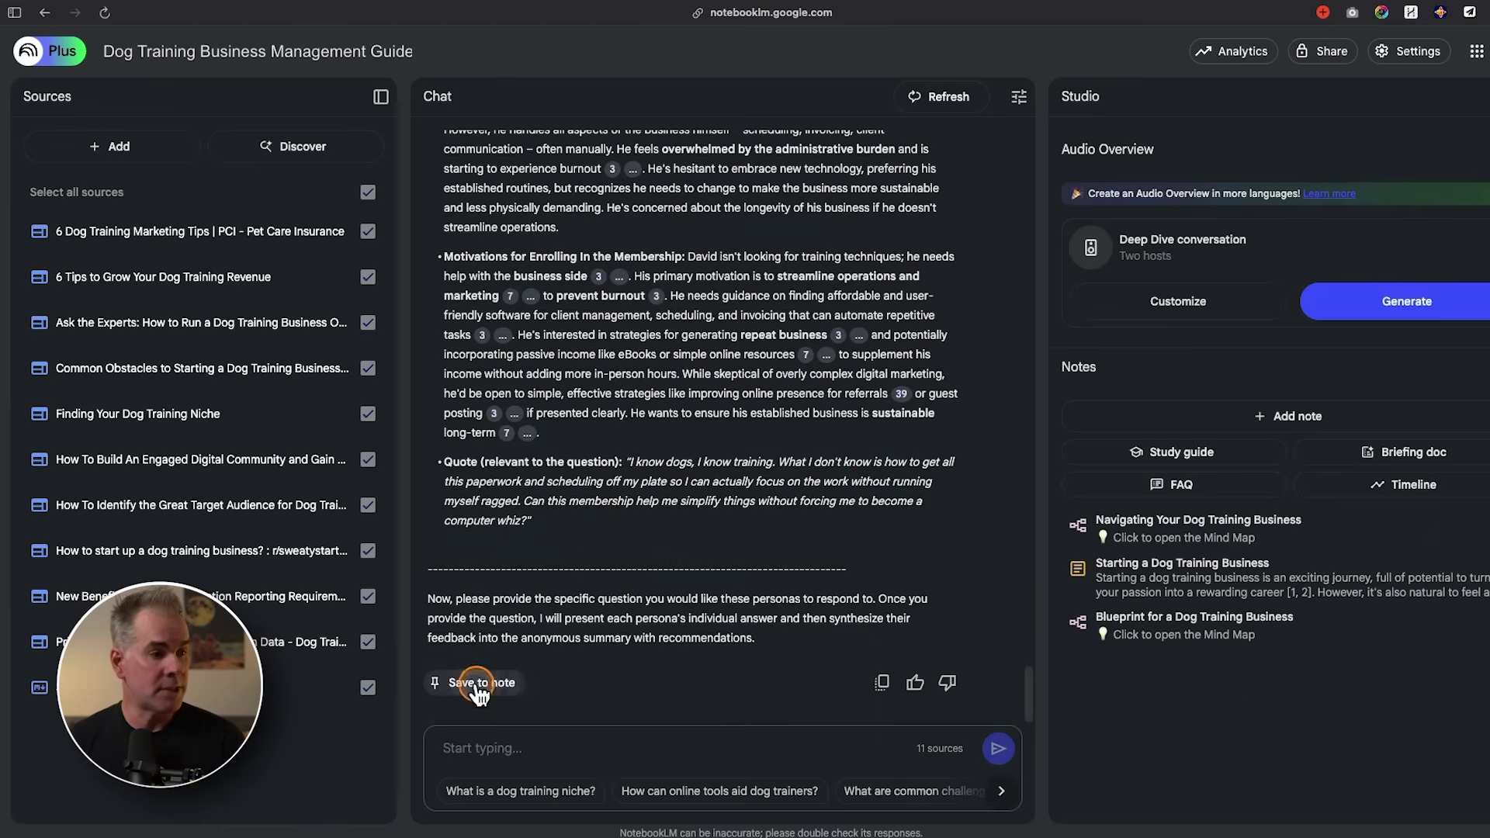
{"action": "left_click", "coordinate": [479, 686]}
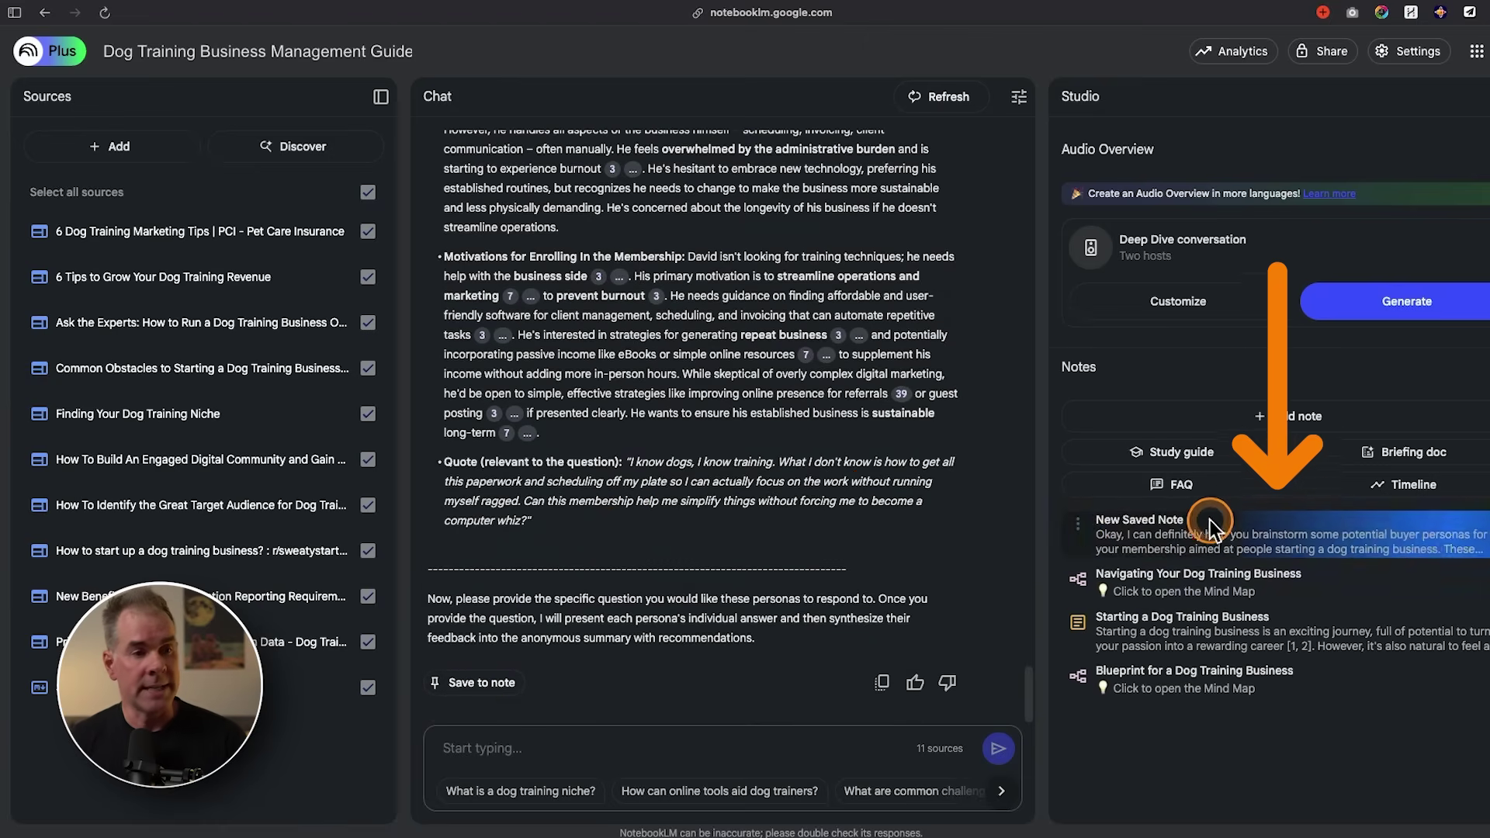
{"action": "left_click", "coordinate": [1174, 535]}
{"action": "left_click", "coordinate": [1001, 797]}
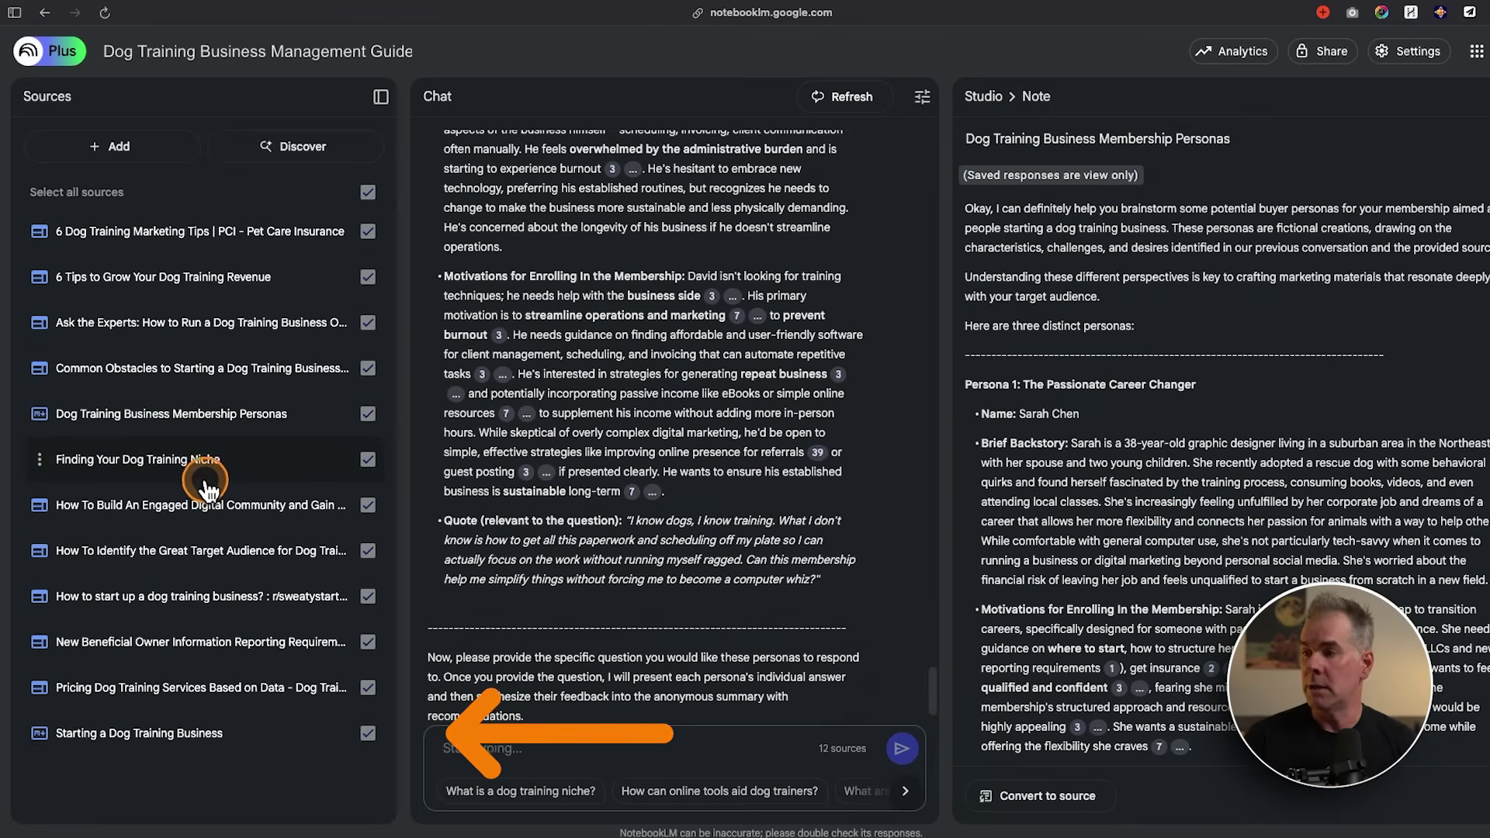
Step: Discover sources on the top monthly paid online memberships catered to people who want to start a dog training business, and import all of them
{"action": "scroll", "coordinate": [857, 425], "scroll_direction": "down", "scroll_amount": 2}
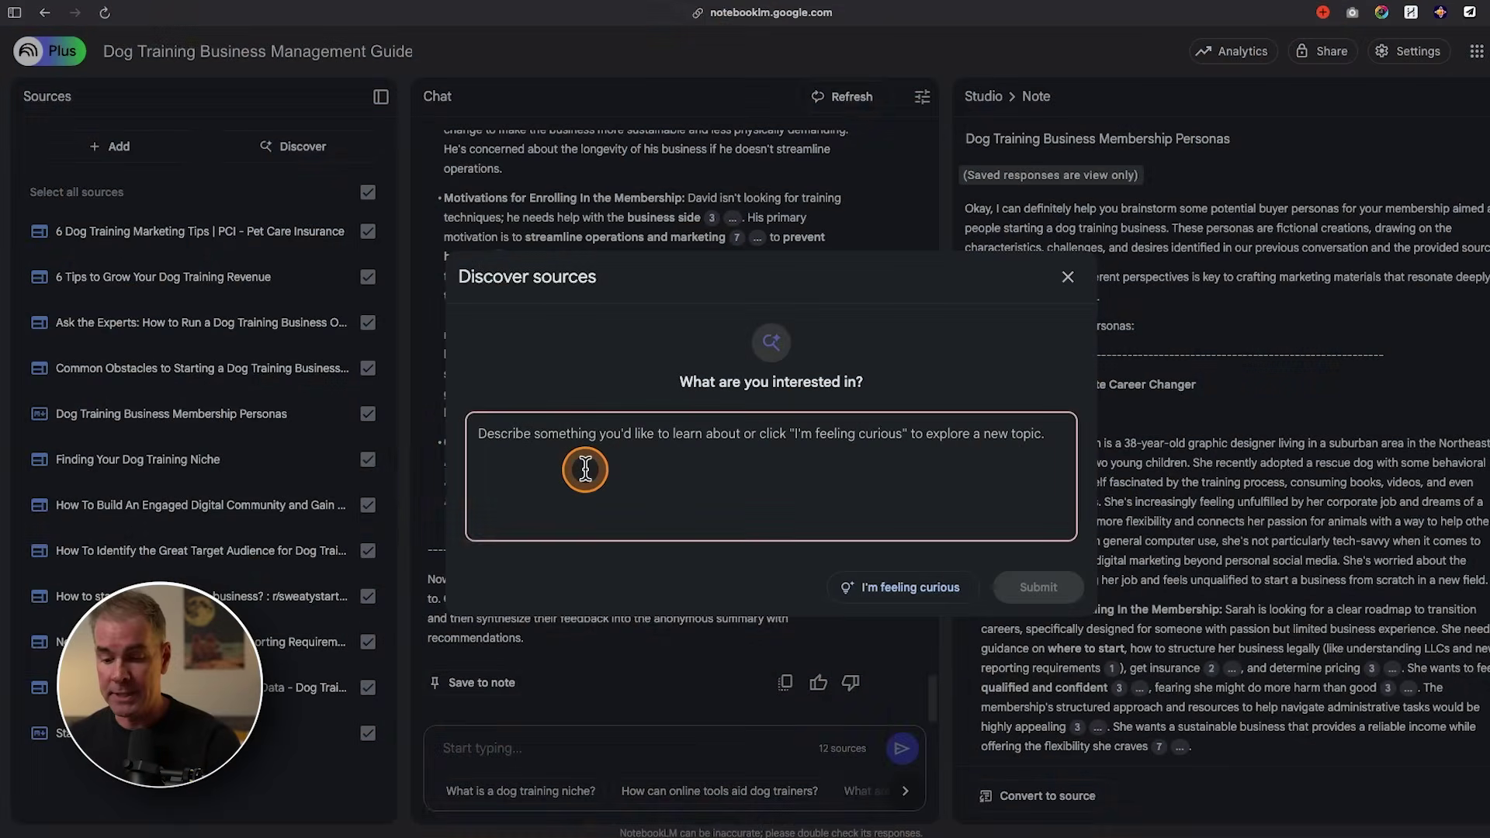
{"action": "type", "text": "Find me the top monthly paid online memberships catered to people who want to start a dog training business."}
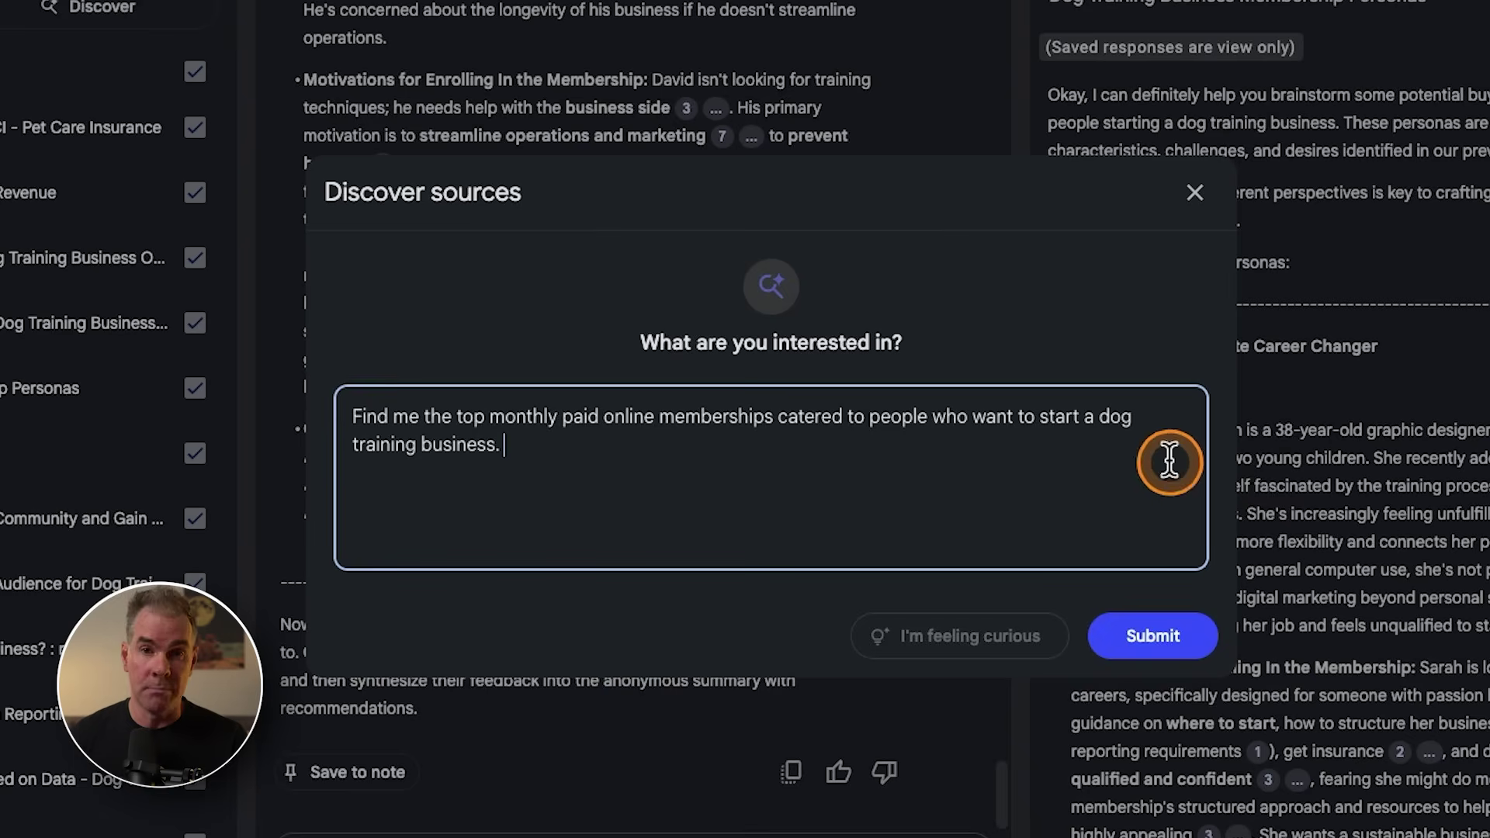
{"action": "left_click", "coordinate": [1169, 640]}
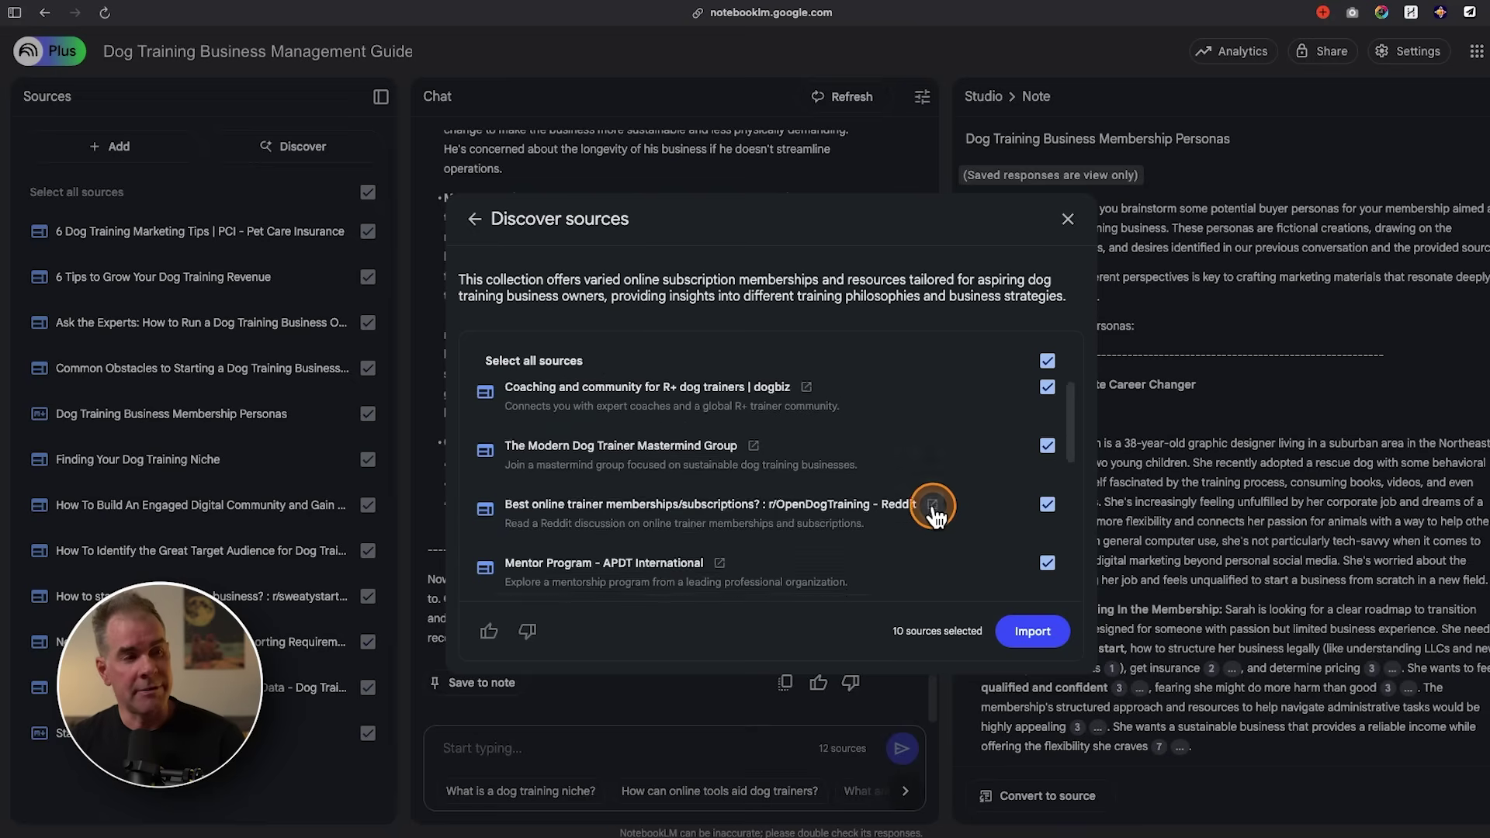
{"action": "scroll", "coordinate": [933, 505], "scroll_direction": "down", "scroll_amount": 3}
{"action": "scroll", "coordinate": [932, 504], "scroll_direction": "down", "scroll_amount": 4}
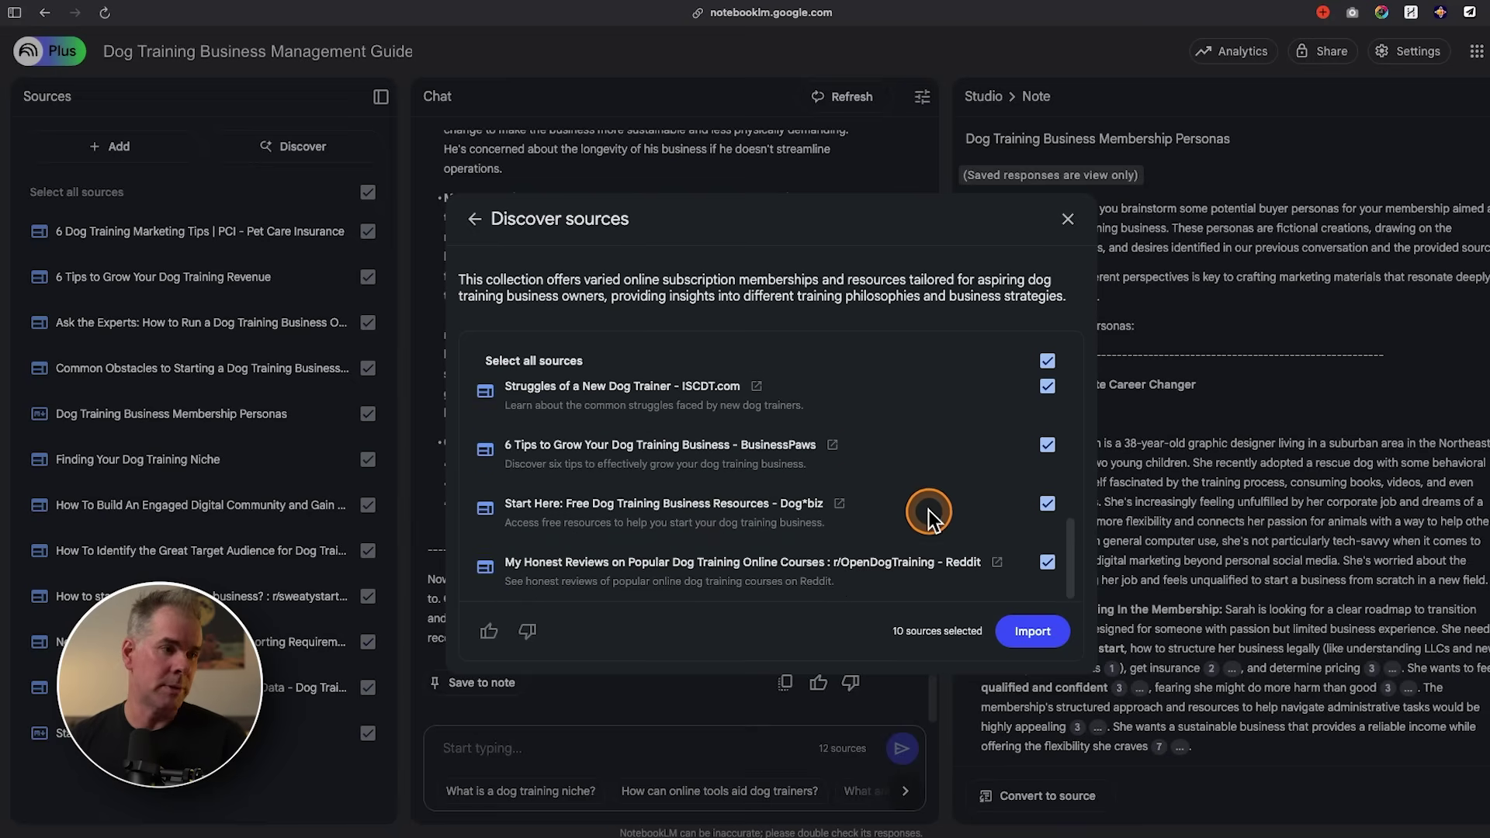
{"action": "left_click", "coordinate": [1016, 635]}
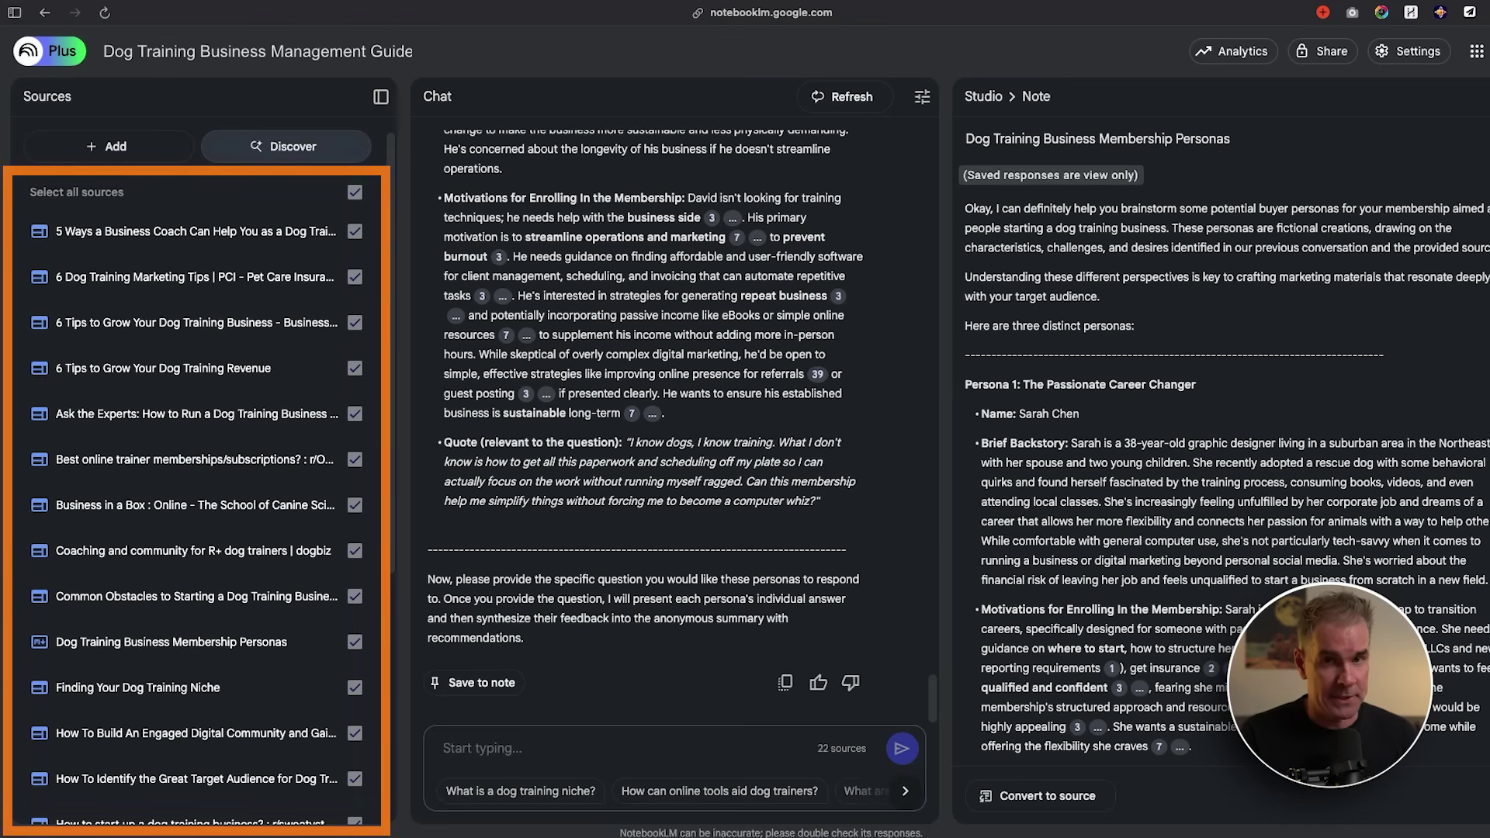
Step: Prompt the chat, as a world-class competitive market researcher, to generate a comprehensive and detailed competitive analysis for the dog training business membership
{"action": "left_click", "coordinate": [481, 748]}
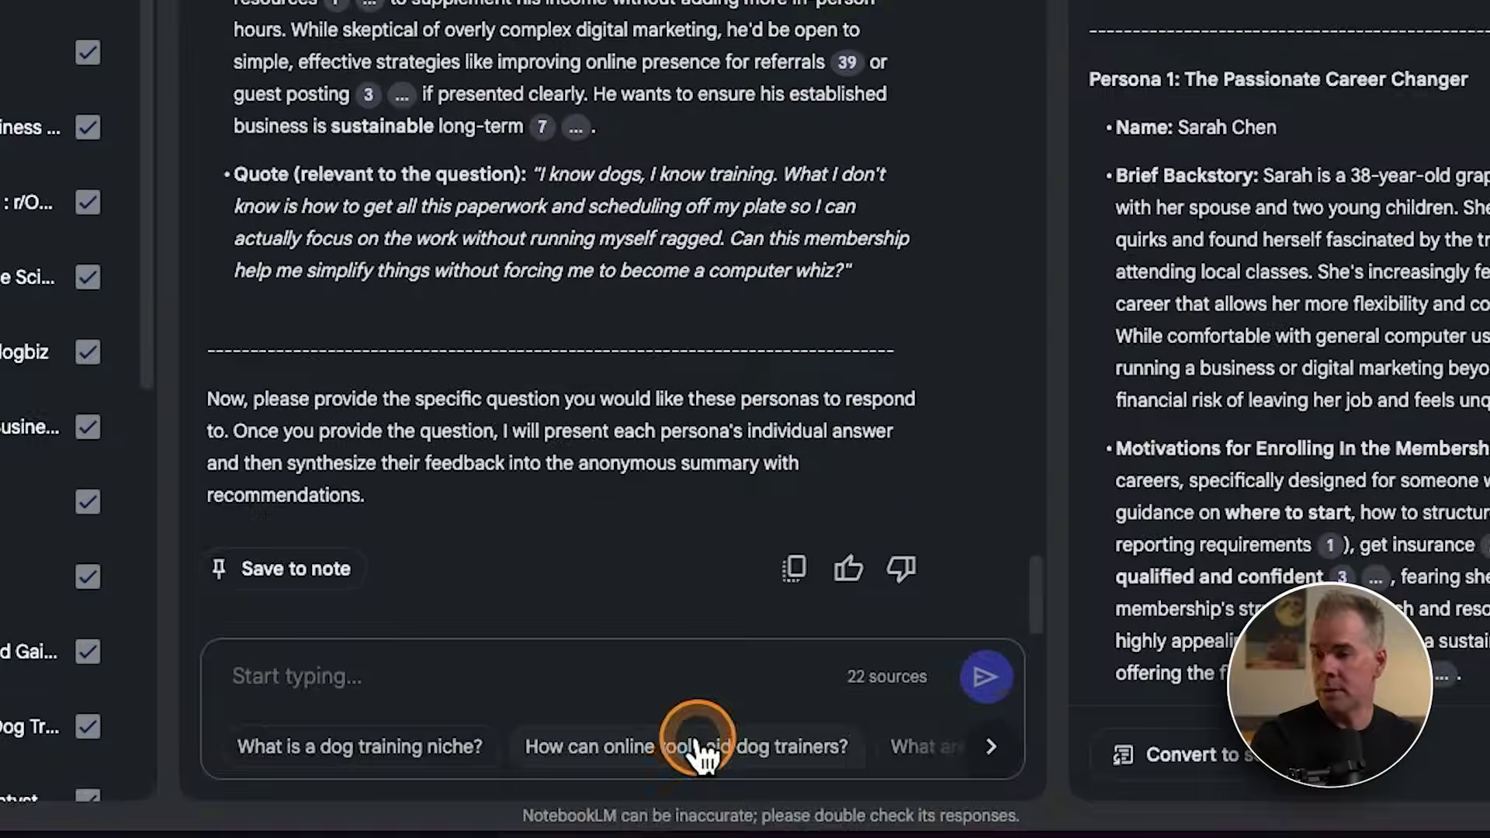
{"action": "type", "text": "You're a world-class competitive market researcher. Your task is to generate a comprehensive and detailed competitive analysis for my online membership for people who want to start a dog training business."}
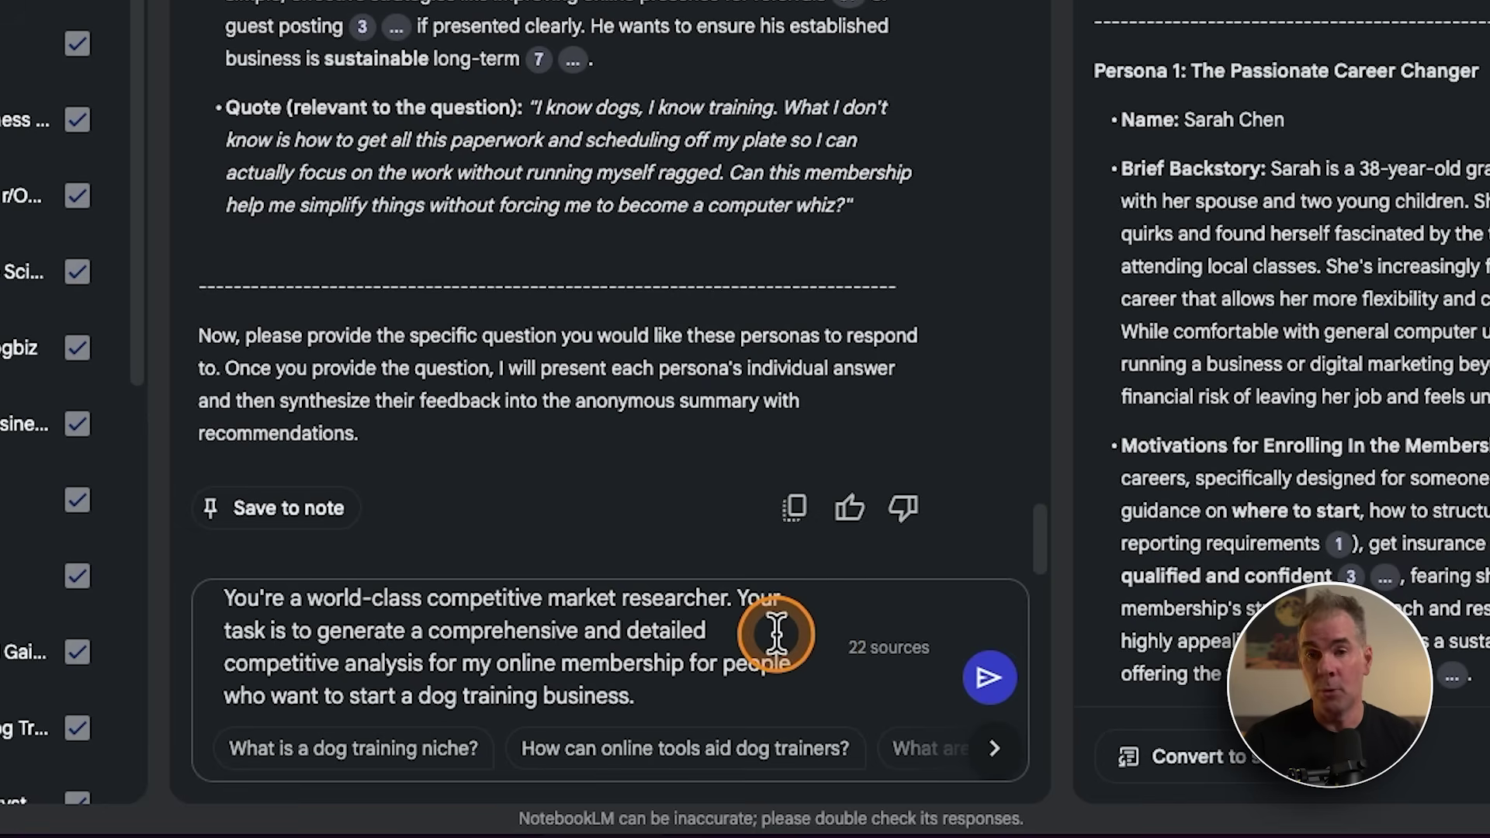
{"action": "left_click", "coordinate": [990, 677]}
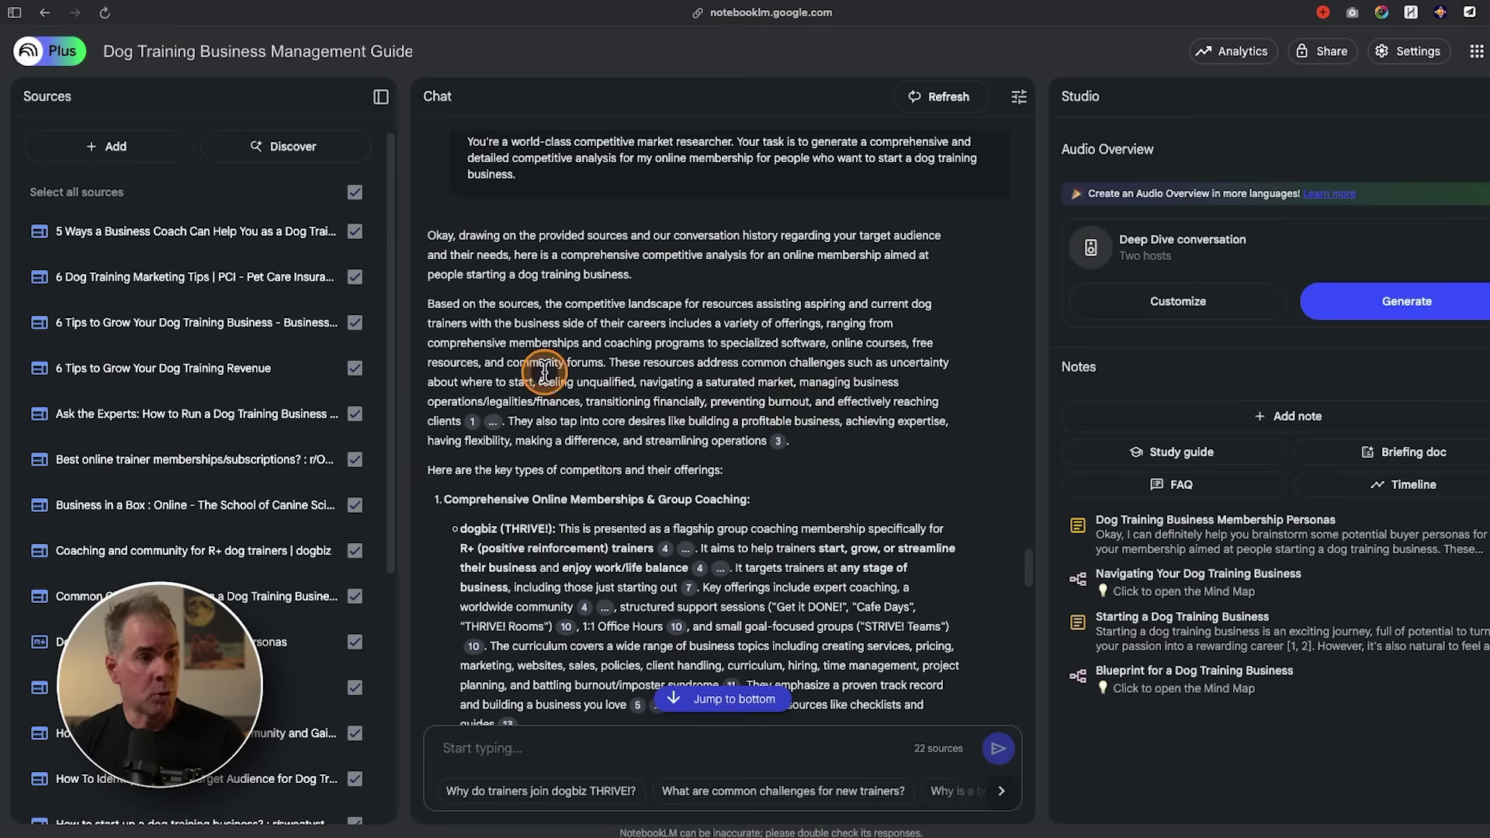
Step: Review the competitive analysis response from its introduction through the competitor categories to the closing summary
{"action": "left_click_drag", "start_coordinate": [484, 237], "coordinate": [573, 318]}
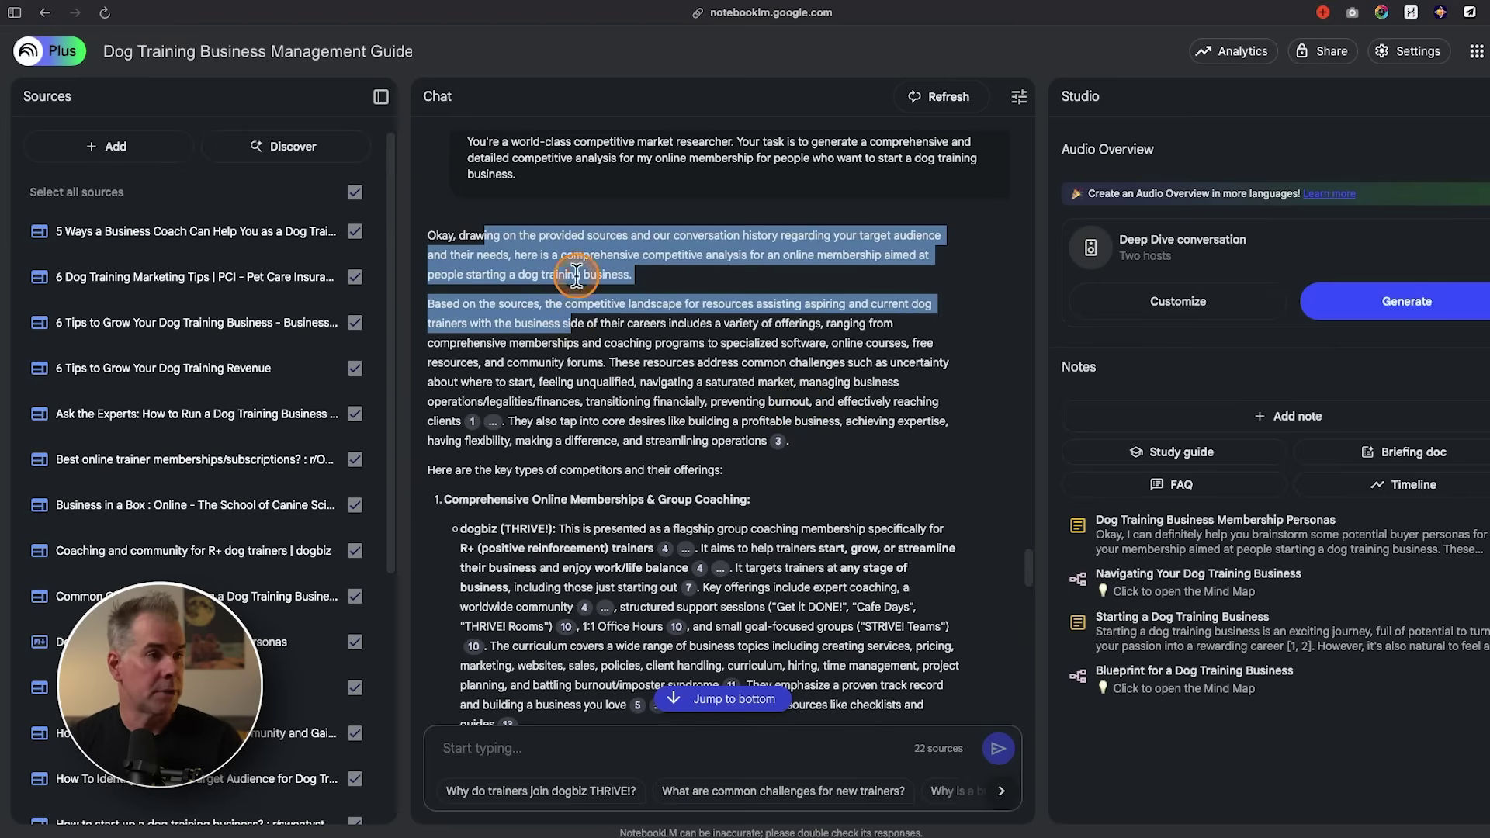
{"action": "left_click_drag", "start_coordinate": [665, 402], "coordinate": [665, 383]}
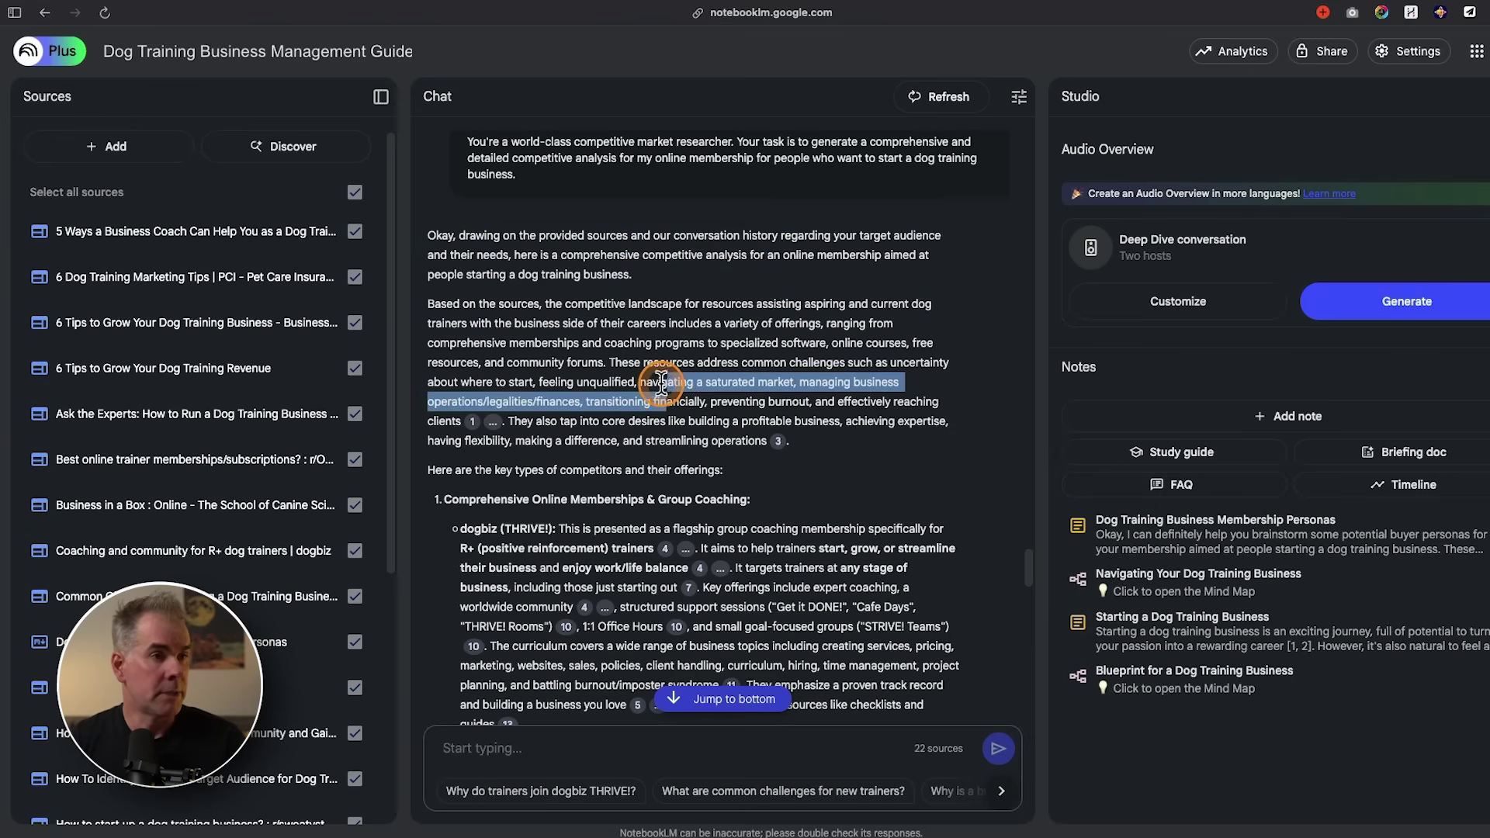
{"action": "scroll", "coordinate": [665, 351], "scroll_direction": "down", "scroll_amount": 2}
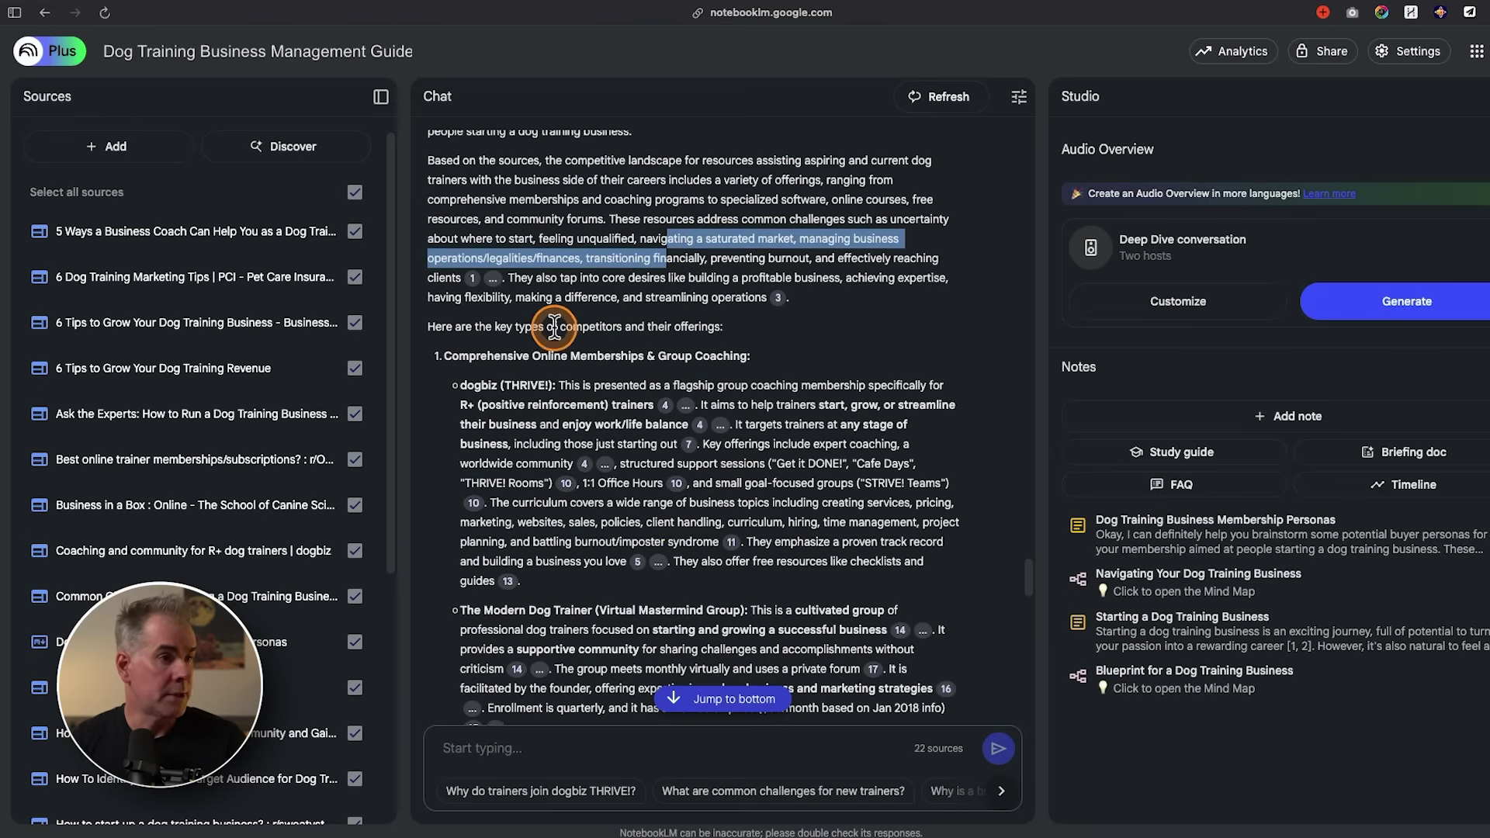
{"action": "left_click_drag", "start_coordinate": [470, 356], "coordinate": [715, 353]}
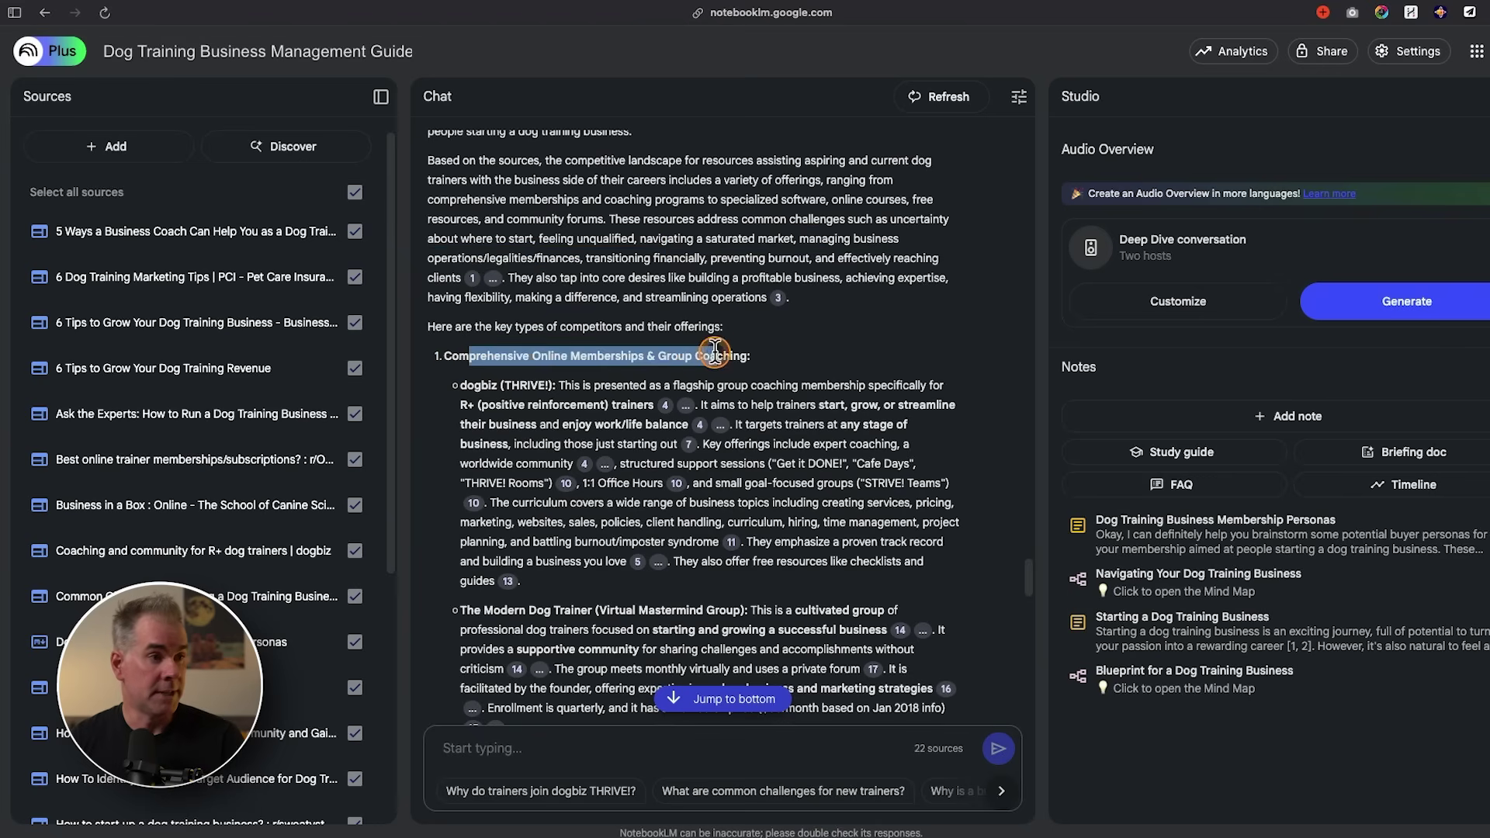
{"action": "scroll", "coordinate": [612, 416], "scroll_direction": "down", "scroll_amount": 1}
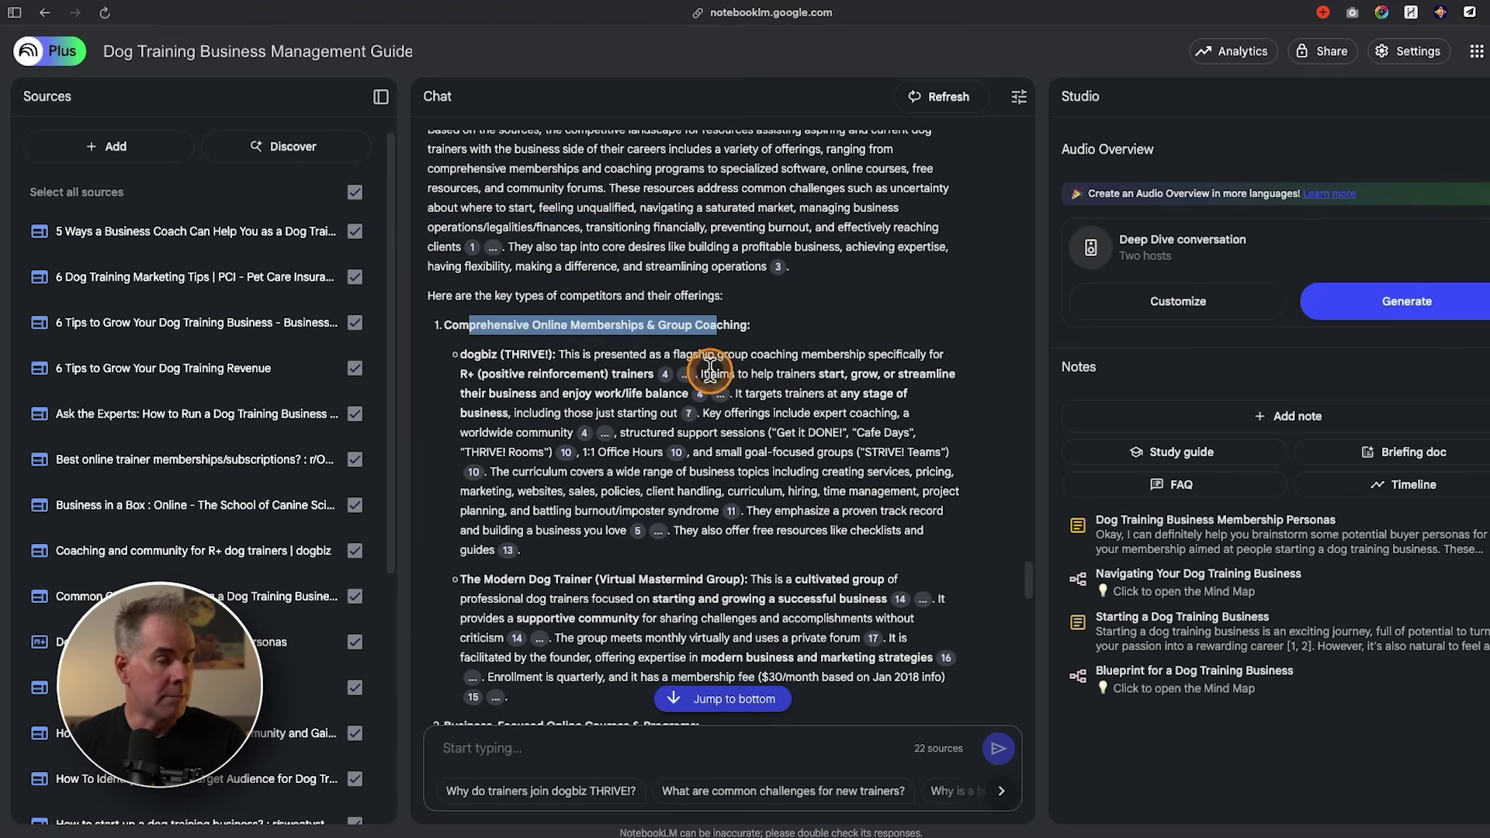
{"action": "scroll", "coordinate": [598, 416], "scroll_direction": "down", "scroll_amount": 3}
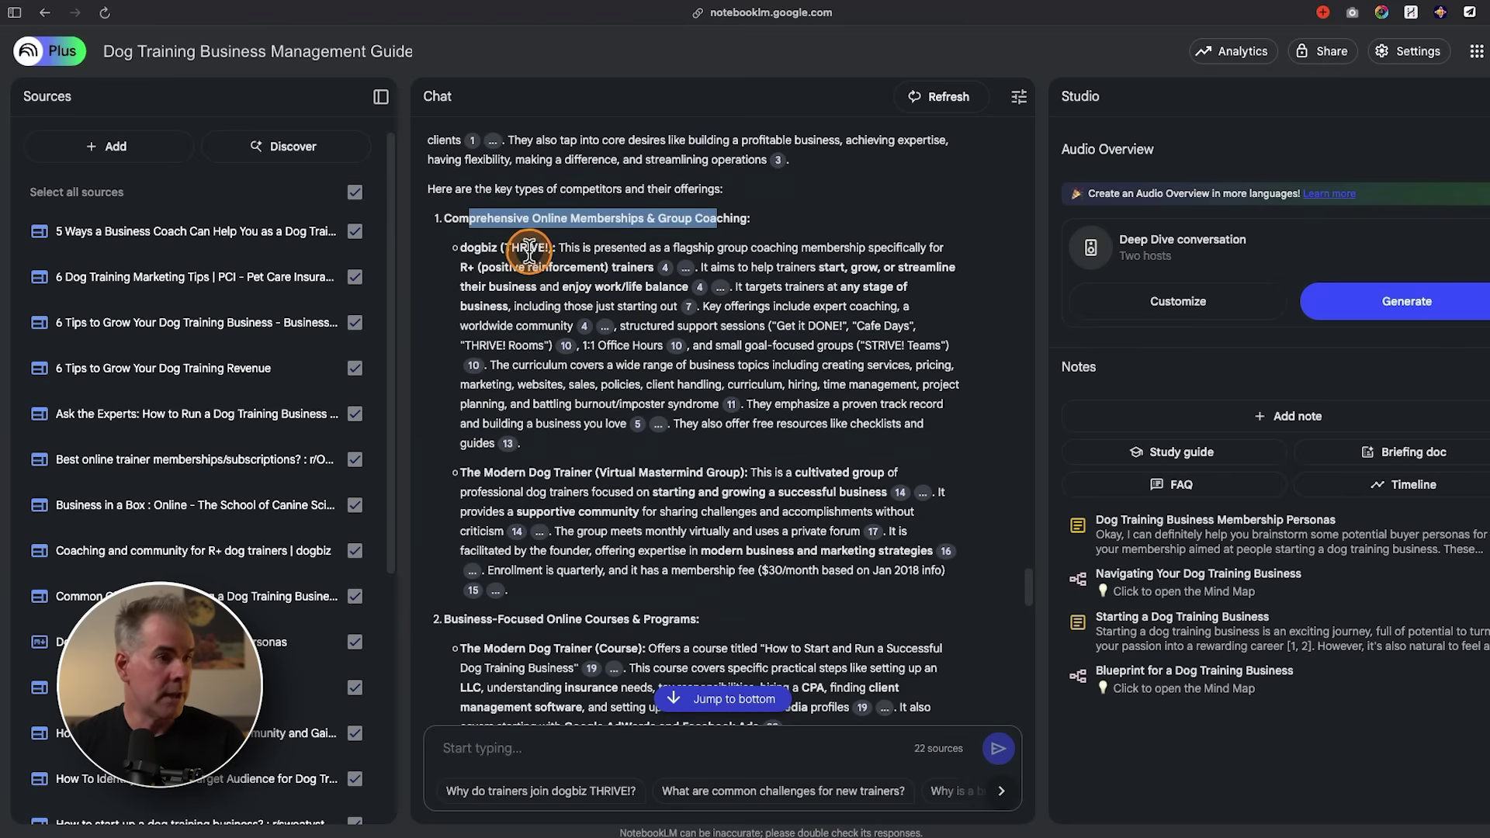
{"action": "scroll", "coordinate": [613, 388], "scroll_direction": "down", "scroll_amount": 3}
{"action": "scroll", "coordinate": [566, 442], "scroll_direction": "down", "scroll_amount": 10}
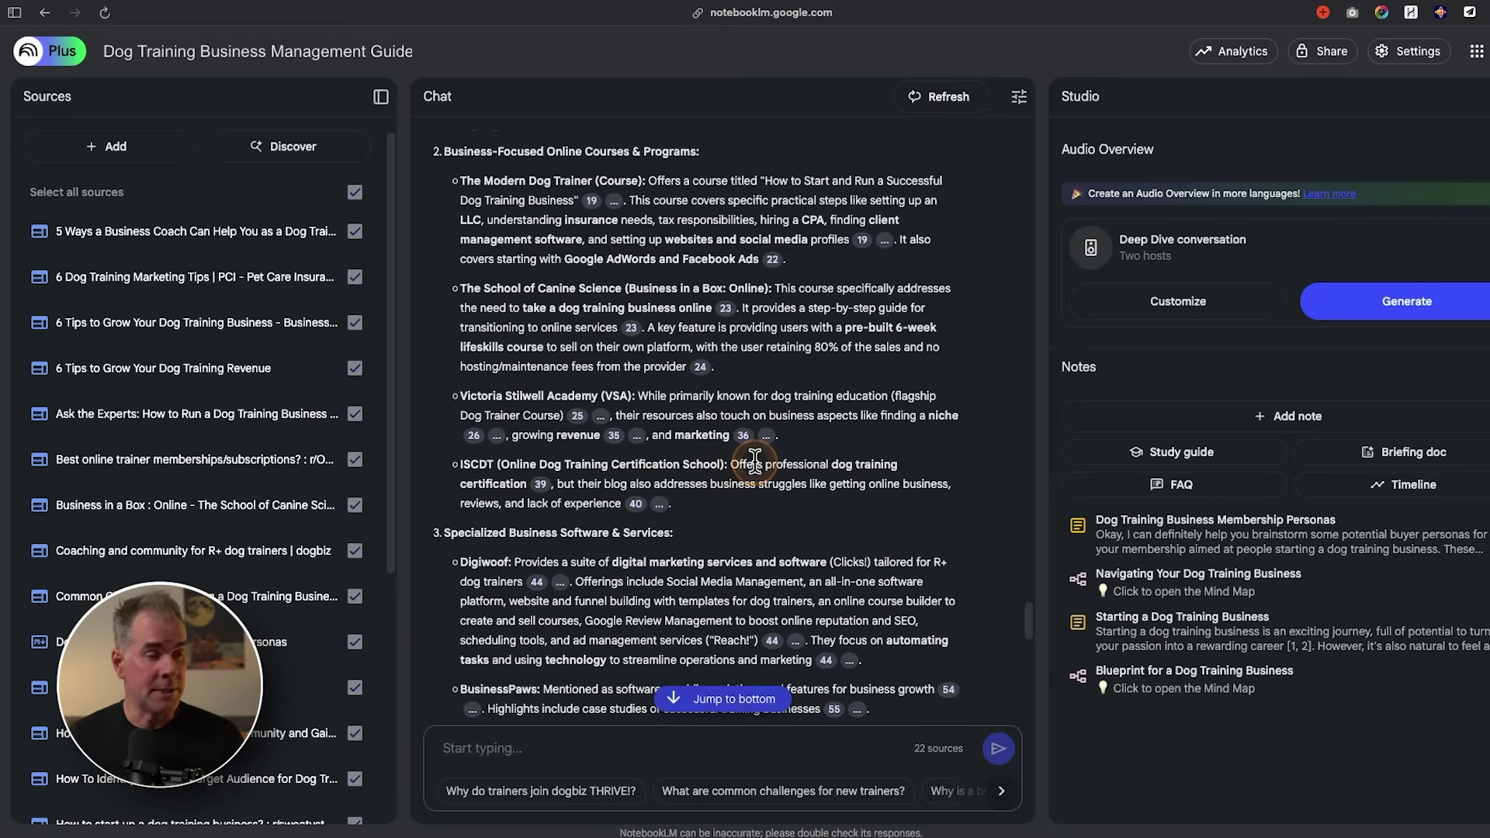
{"action": "scroll", "coordinate": [695, 492], "scroll_direction": "down", "scroll_amount": 20}
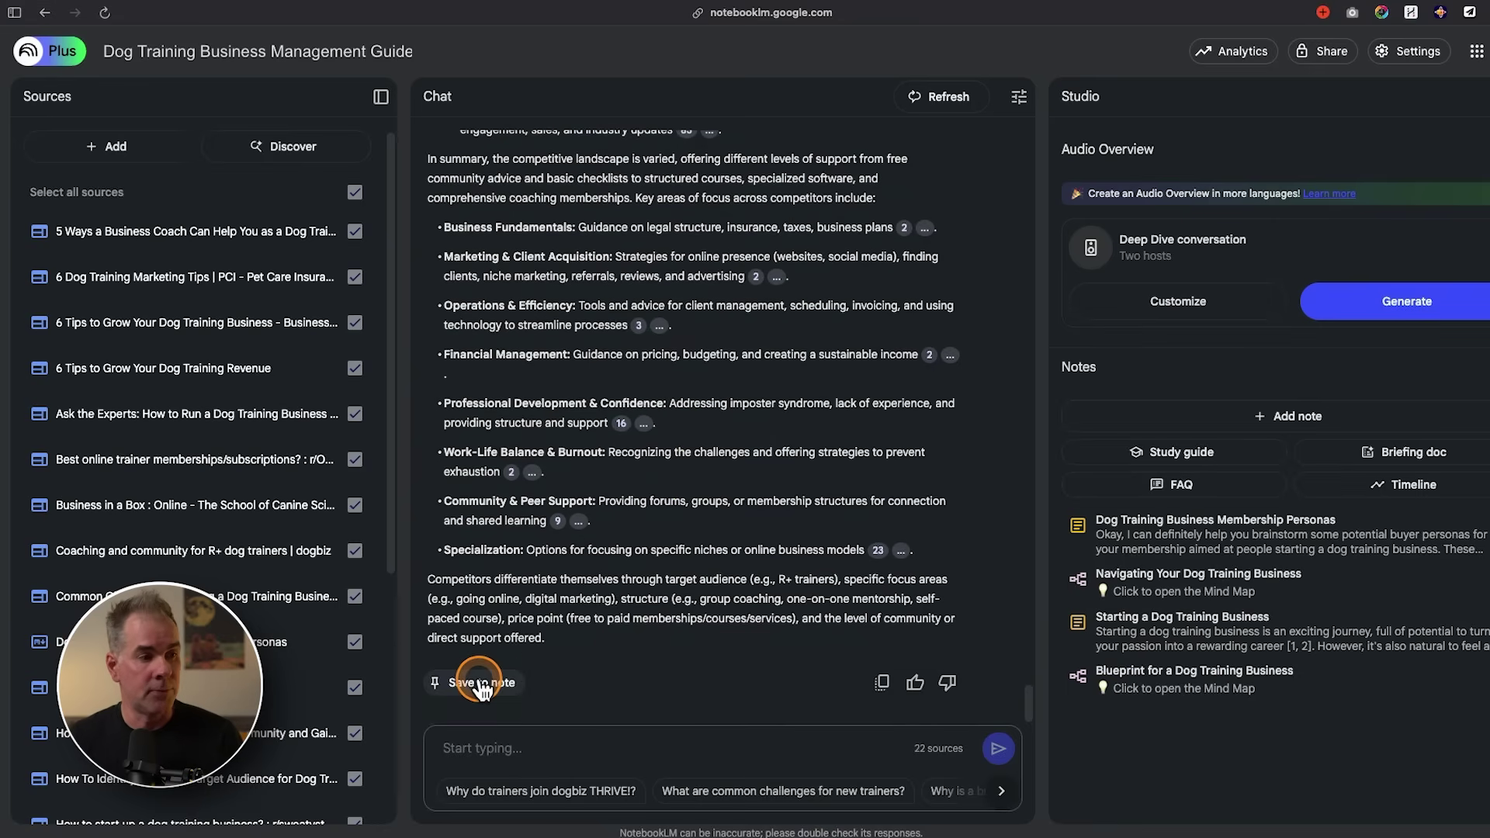
Step: Save the competitive analysis response as a note, open that note and convert it to a notebook source
{"action": "left_click", "coordinate": [476, 684]}
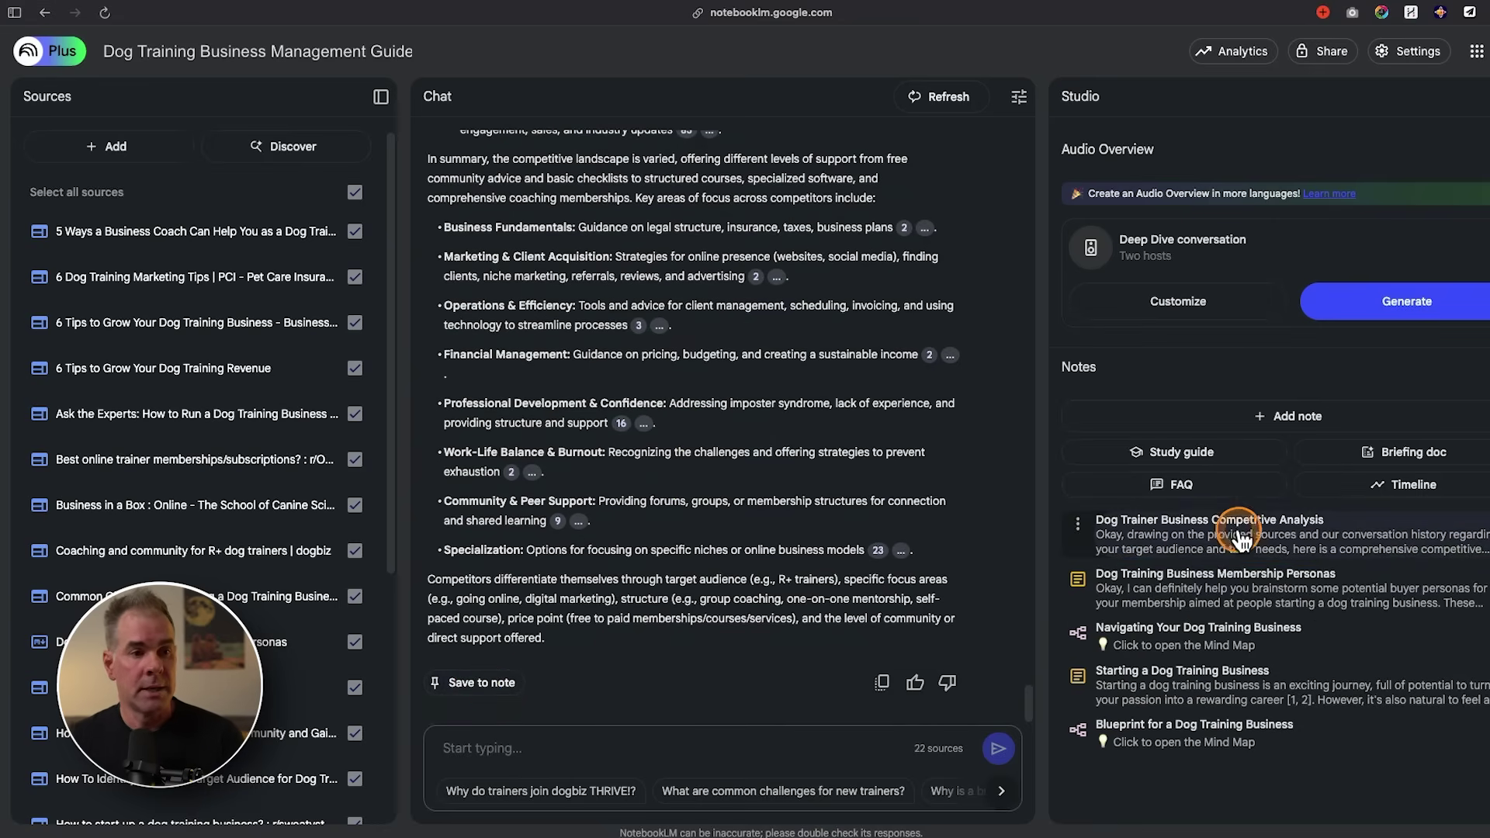
{"action": "left_click", "coordinate": [1154, 522]}
{"action": "left_click", "coordinate": [1071, 796]}
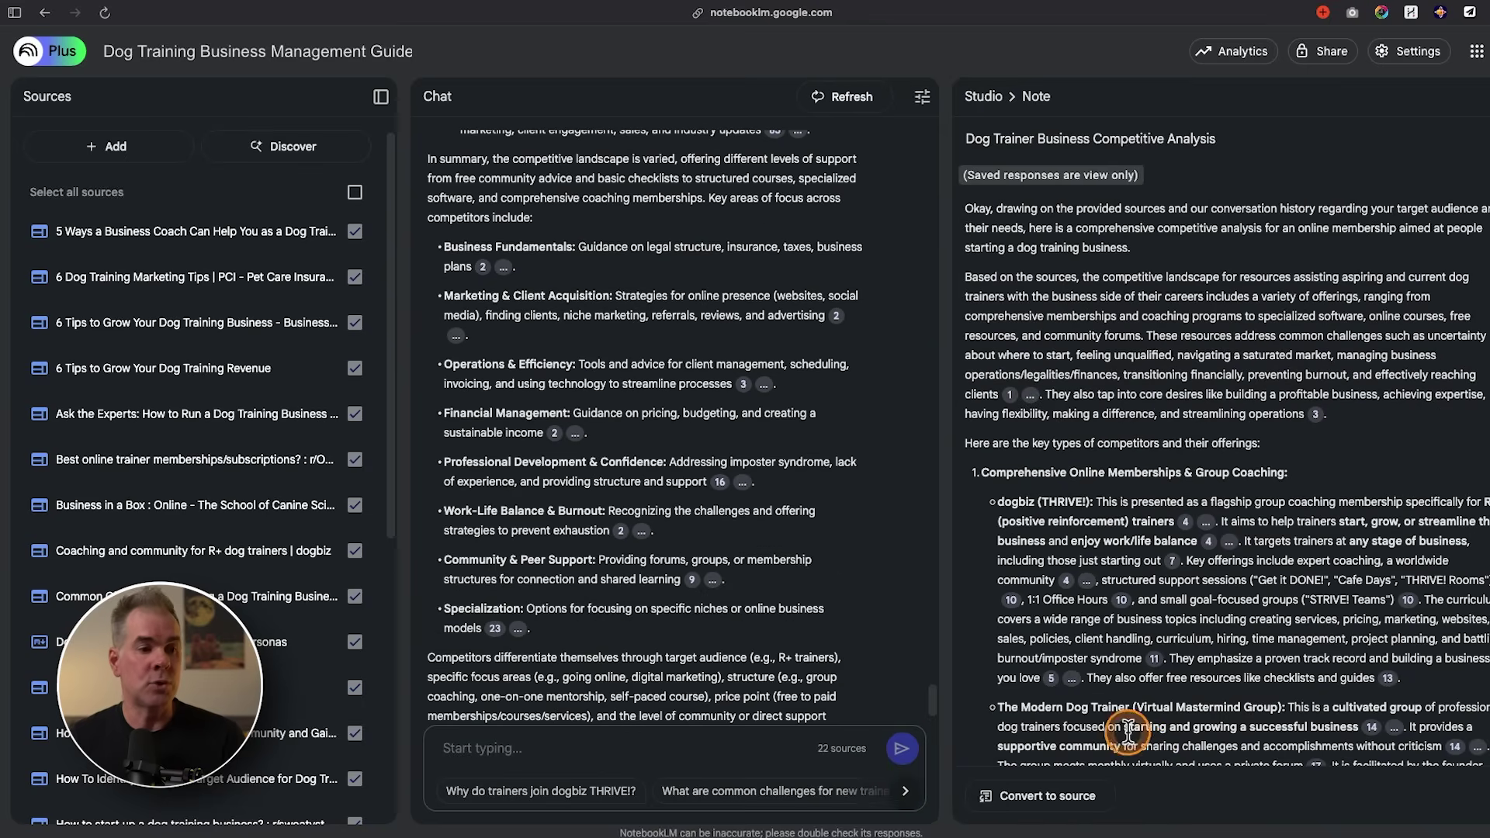
Step: Prompt the chat, as a world-class SWOT analysis researcher, to generate a comprehensive SWOT analysis based on the identified competitors and the online membership idea
{"action": "mouse_move", "coordinate": [1171, 560]}
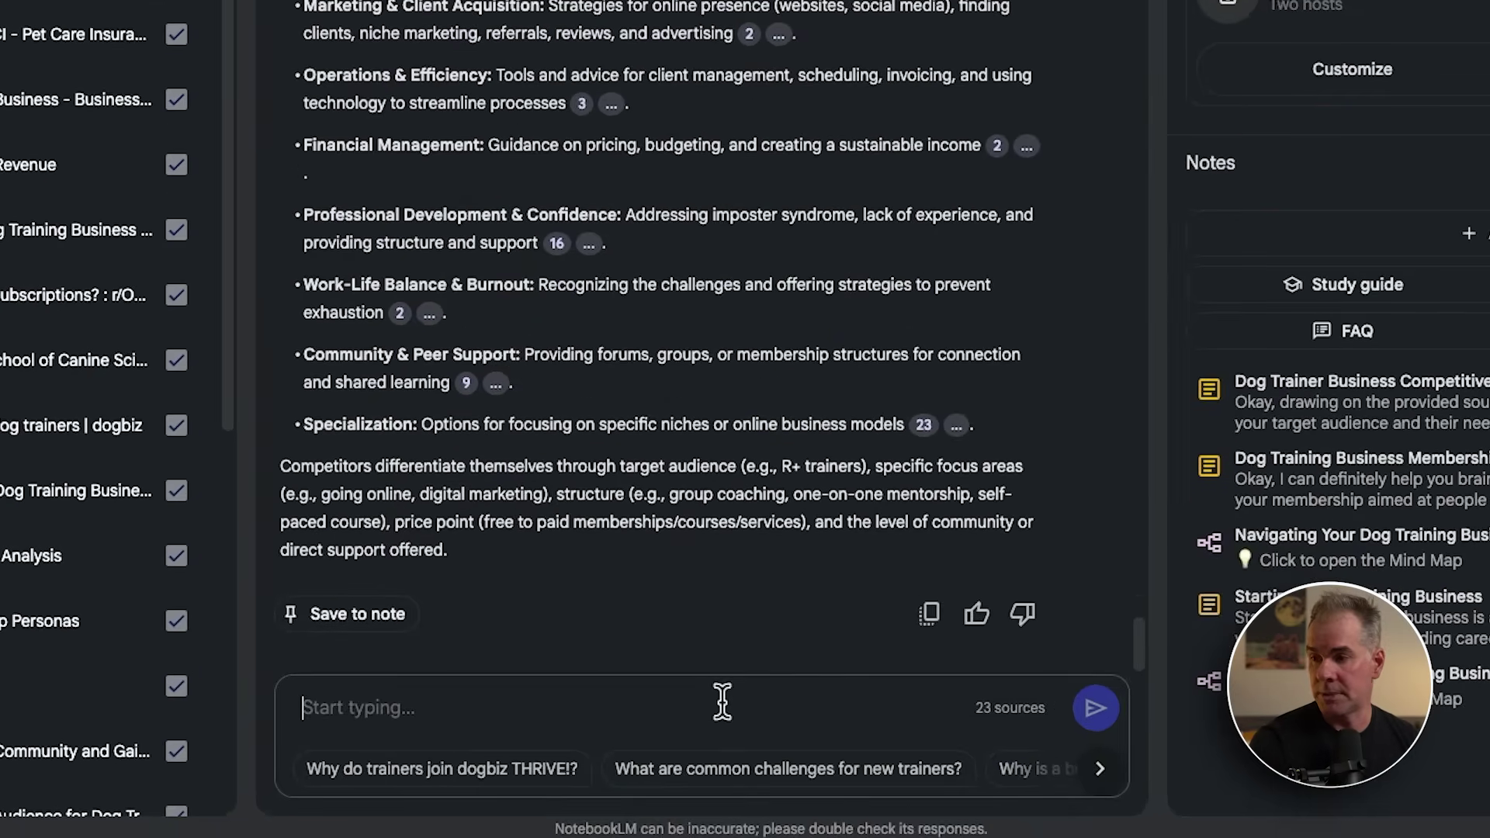
{"action": "type", "text": "You're a world-class SWOT analysis researcher. Your task is to generate a comprehensive SWOT analysis based on the identified competitors and my online mebership idea."}
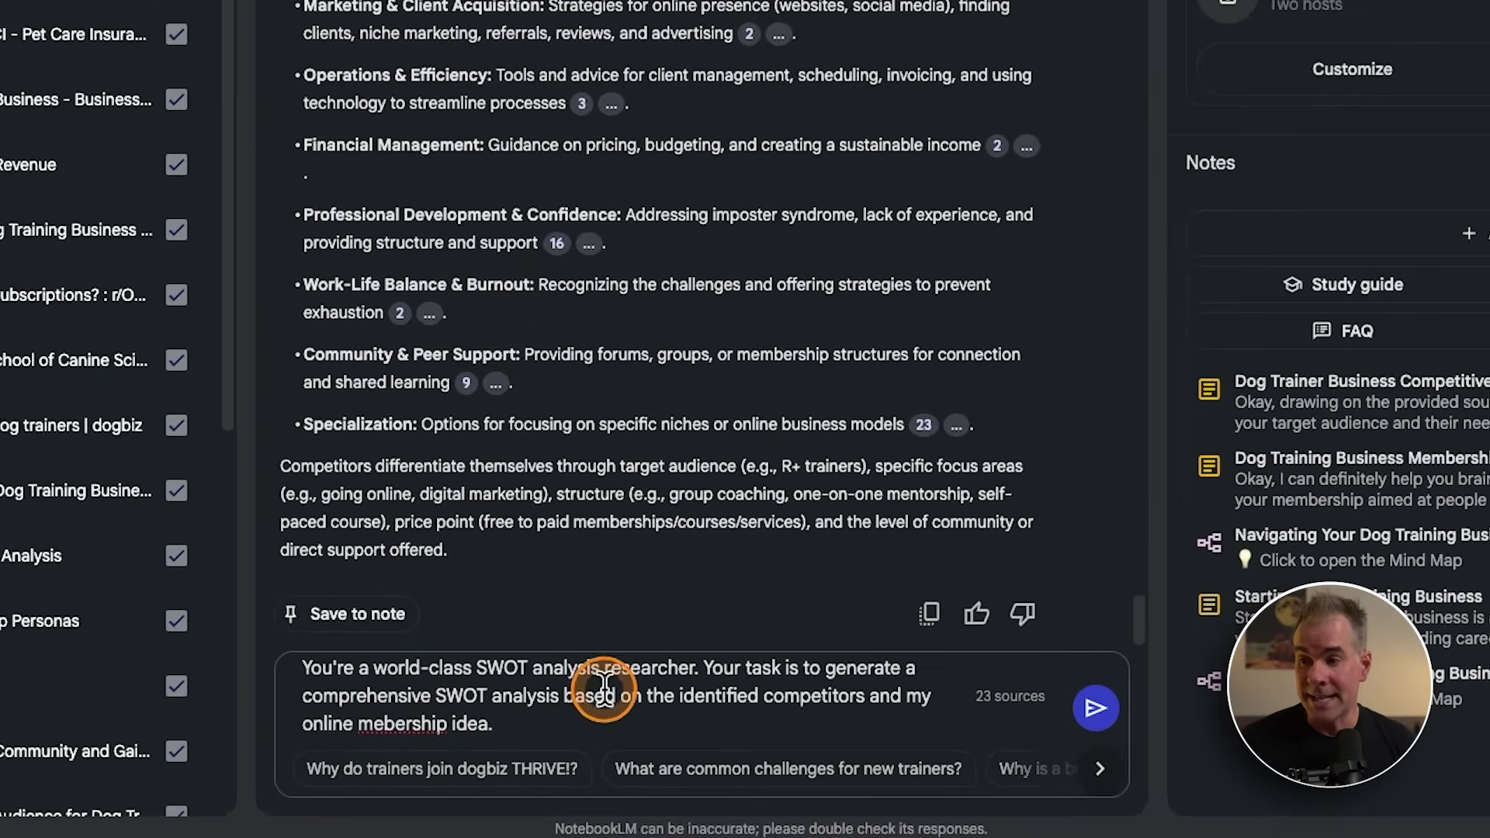
{"action": "type", "text": "m"}
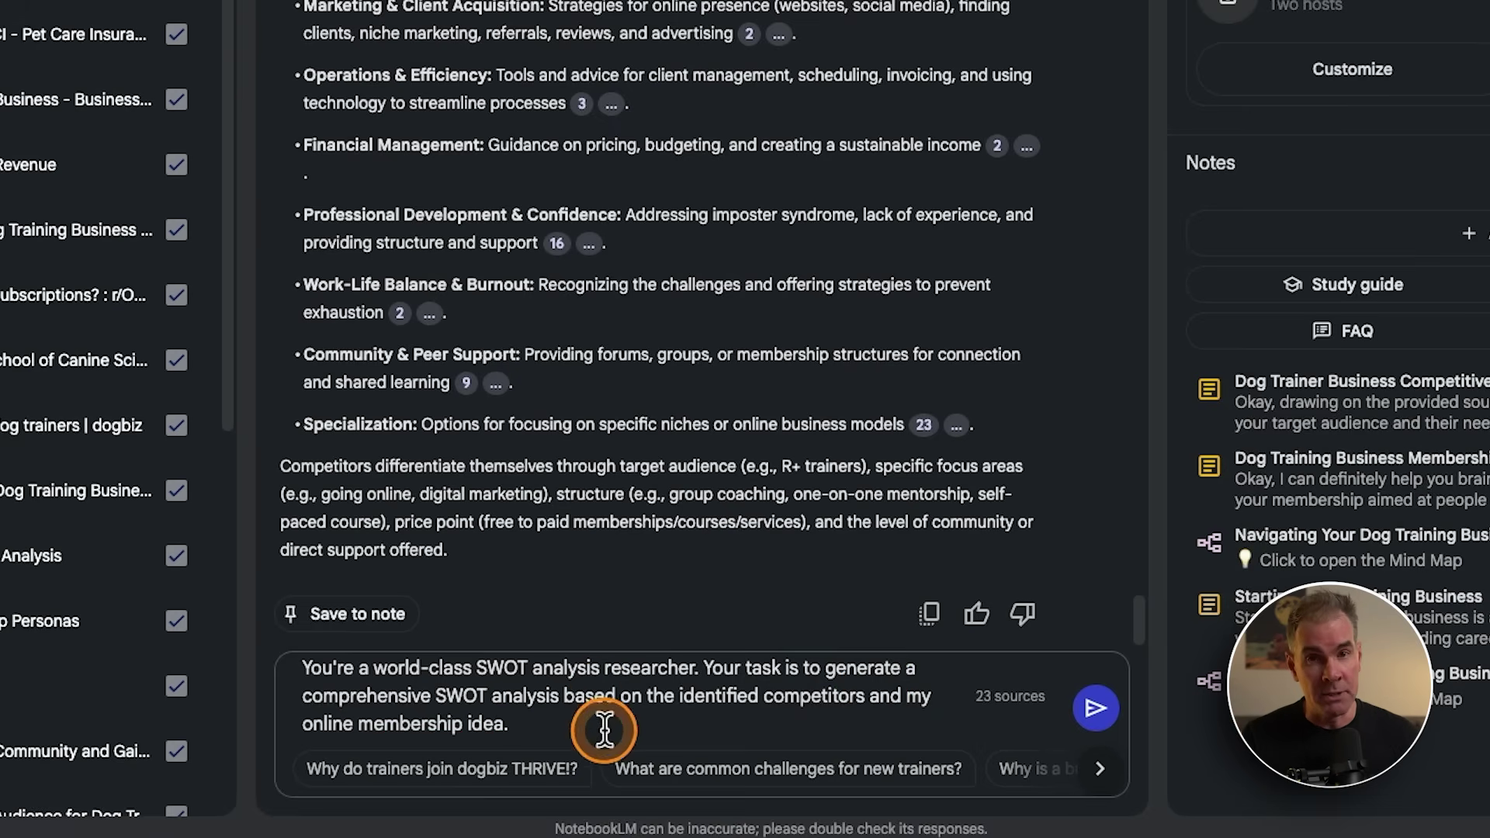
{"action": "left_click", "coordinate": [1095, 707]}
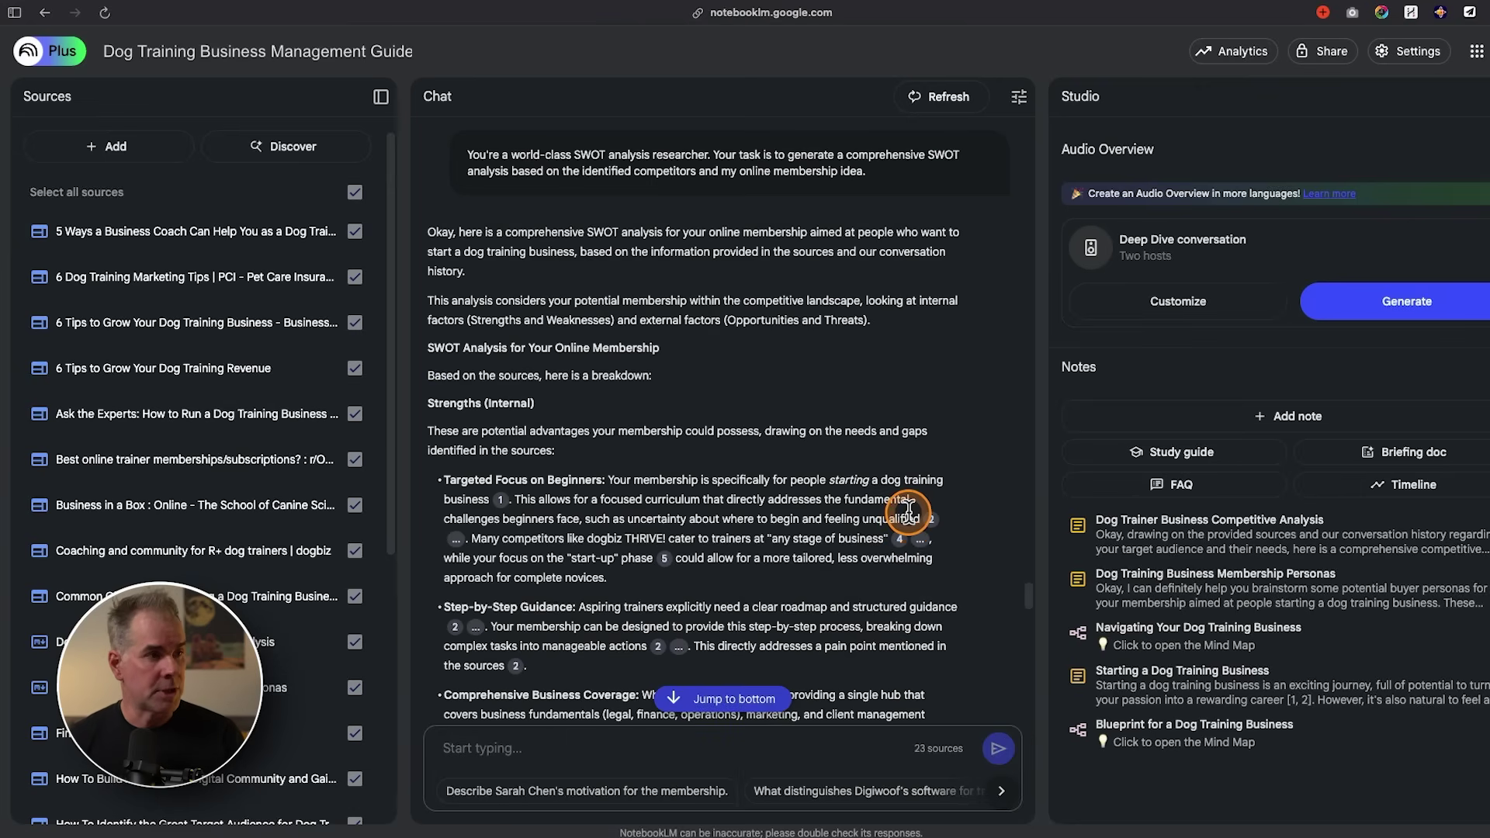
Step: Save the complete SWOT analysis response as a note, convert that note to a notebook source, and close it
{"action": "scroll", "coordinate": [907, 508], "scroll_direction": "down", "scroll_amount": 3}
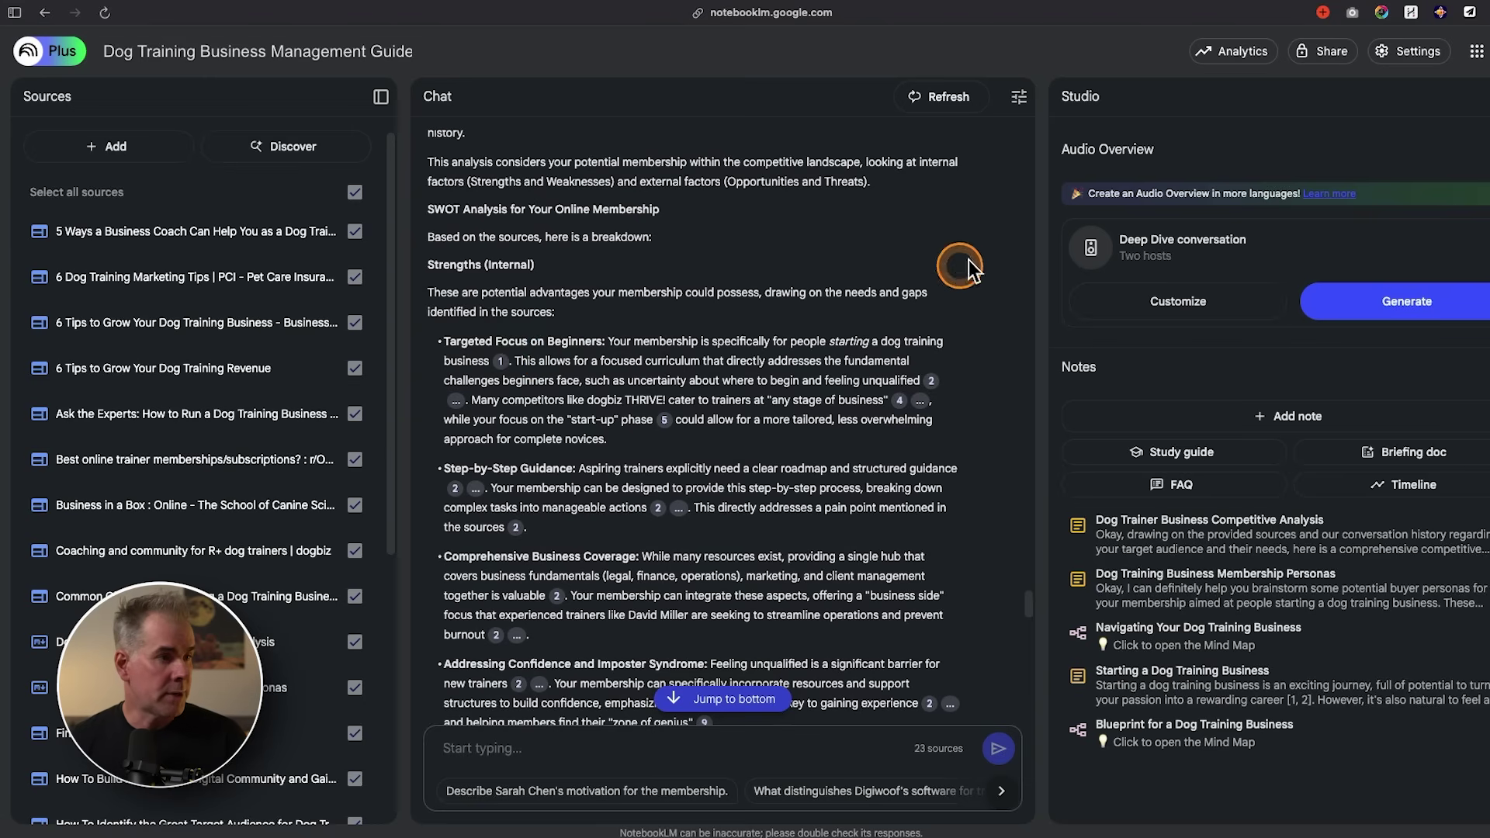
{"action": "scroll", "coordinate": [681, 370], "scroll_direction": "down", "scroll_amount": 3}
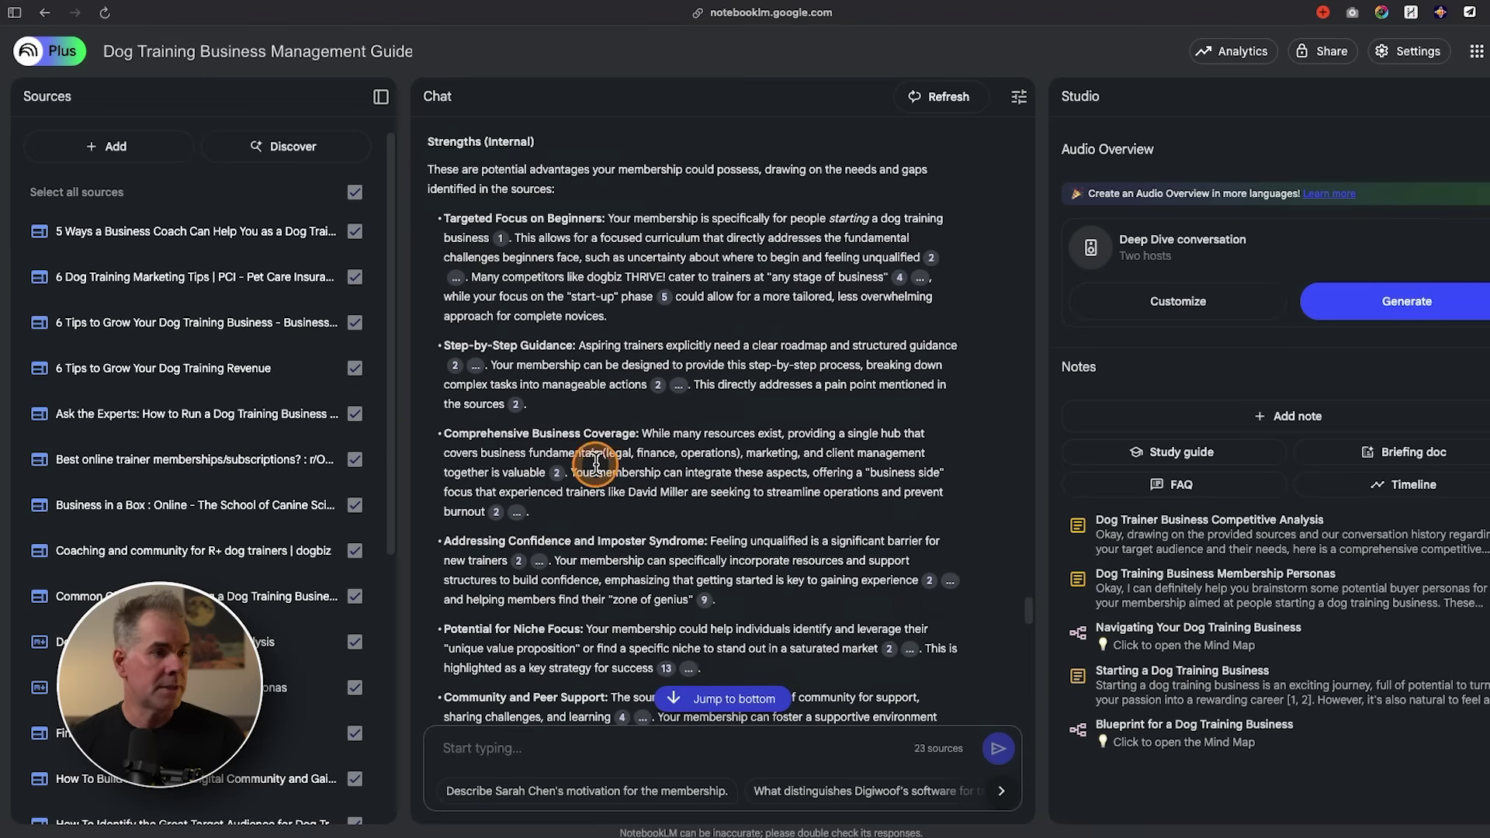
{"action": "scroll", "coordinate": [596, 461], "scroll_direction": "down", "scroll_amount": 4}
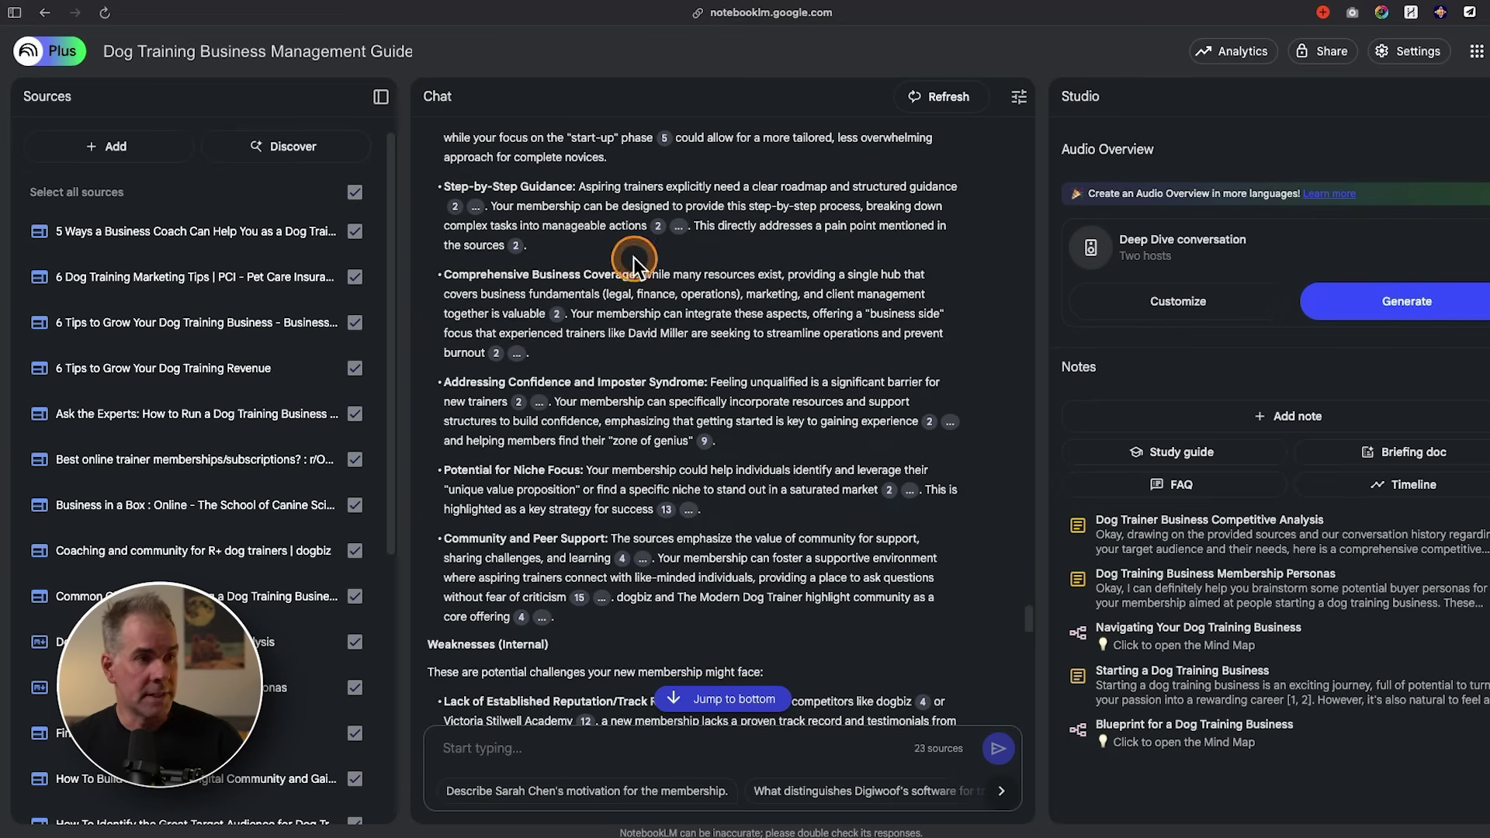
{"action": "scroll", "coordinate": [823, 465], "scroll_direction": "down", "scroll_amount": 10}
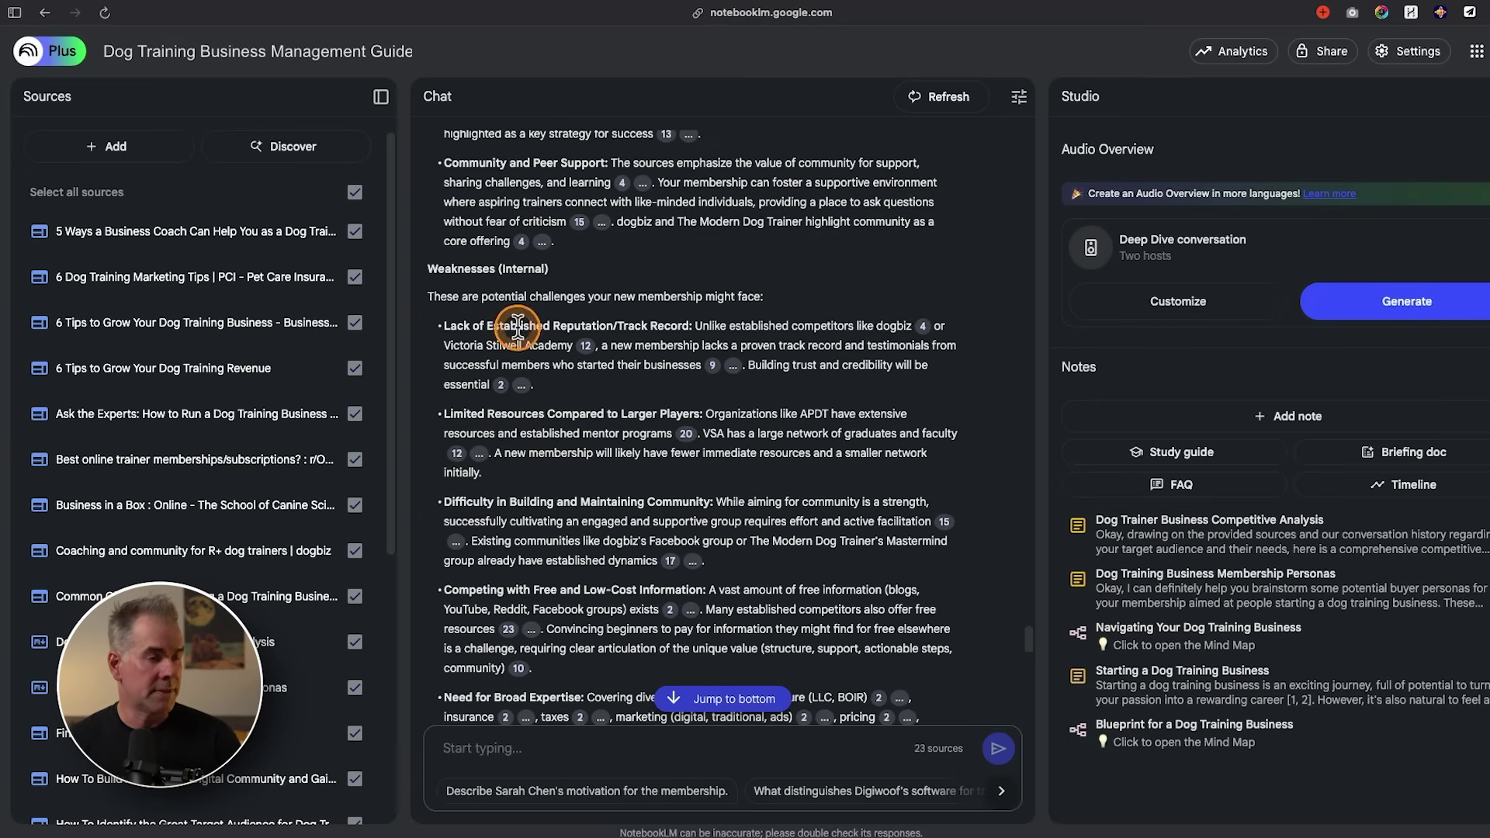
{"action": "scroll", "coordinate": [497, 458], "scroll_direction": "down", "scroll_amount": 20}
{"action": "scroll", "coordinate": [627, 449], "scroll_direction": "down", "scroll_amount": 14}
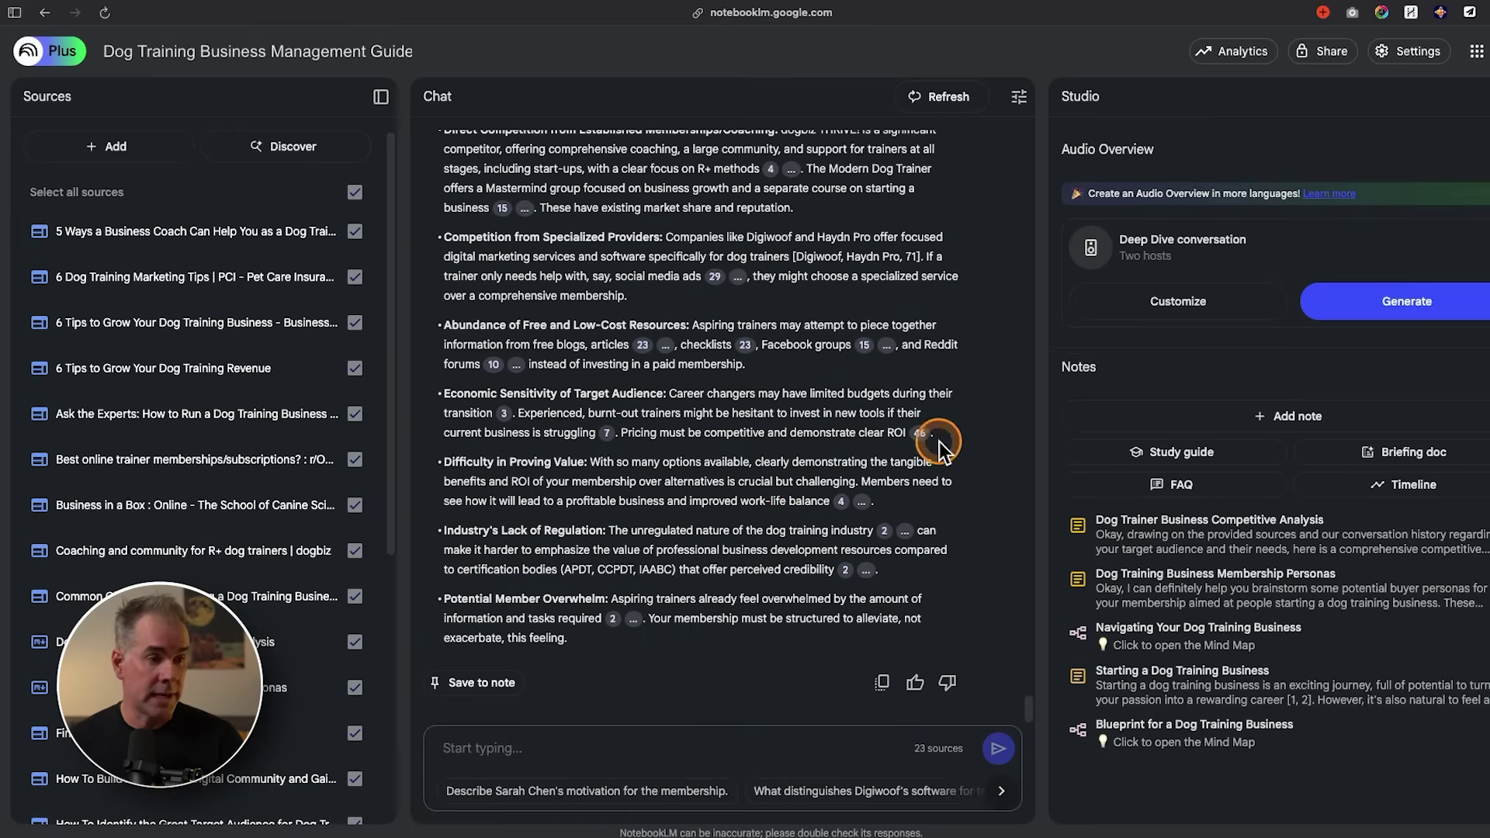
{"action": "left_click", "coordinate": [491, 696]}
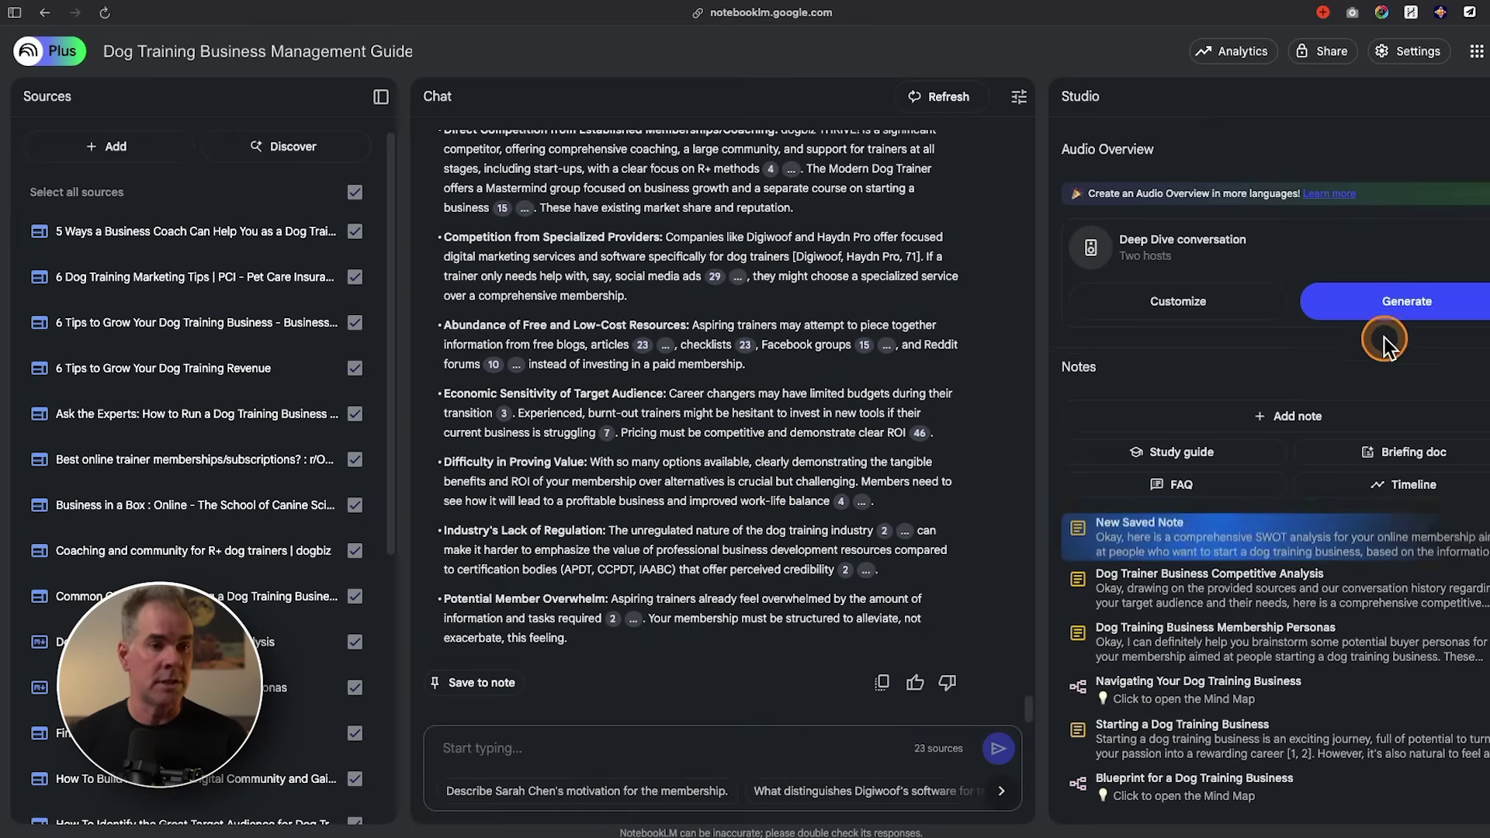
{"action": "left_click", "coordinate": [1161, 543]}
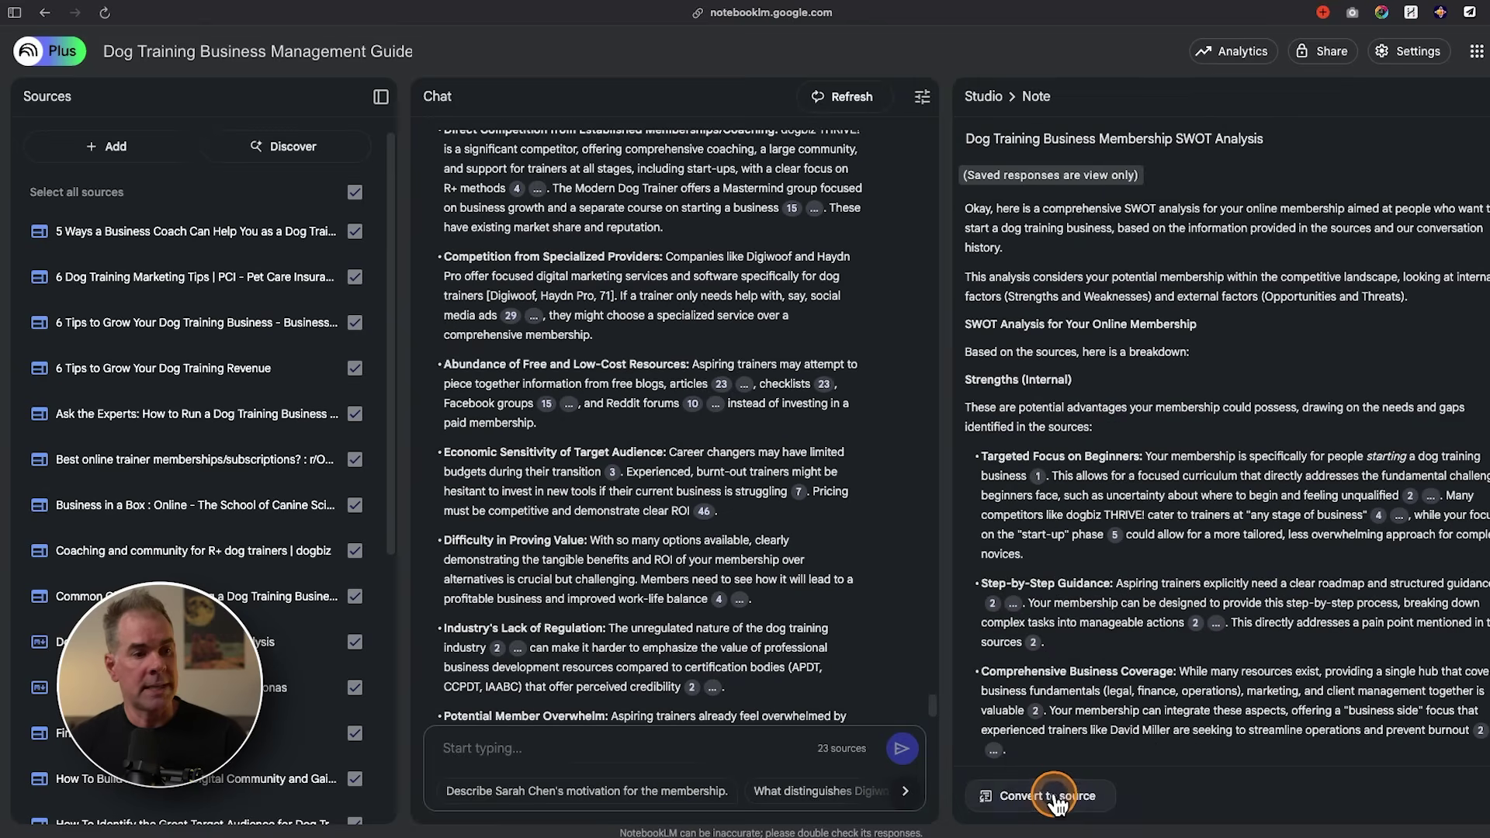
{"action": "scroll", "coordinate": [354, 590], "scroll_direction": "down", "scroll_amount": 6}
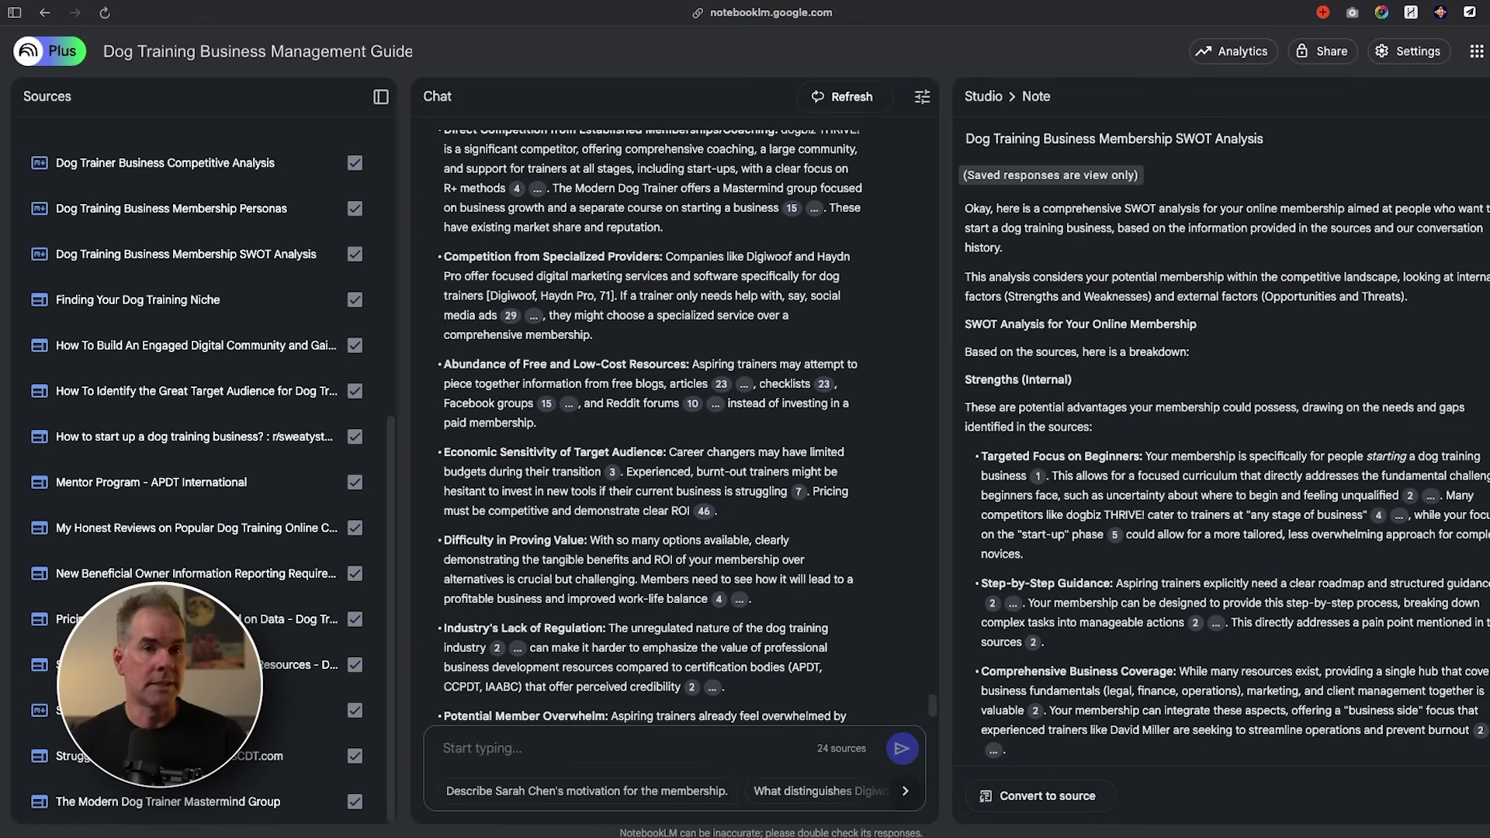
{"action": "left_click", "coordinate": [1474, 96]}
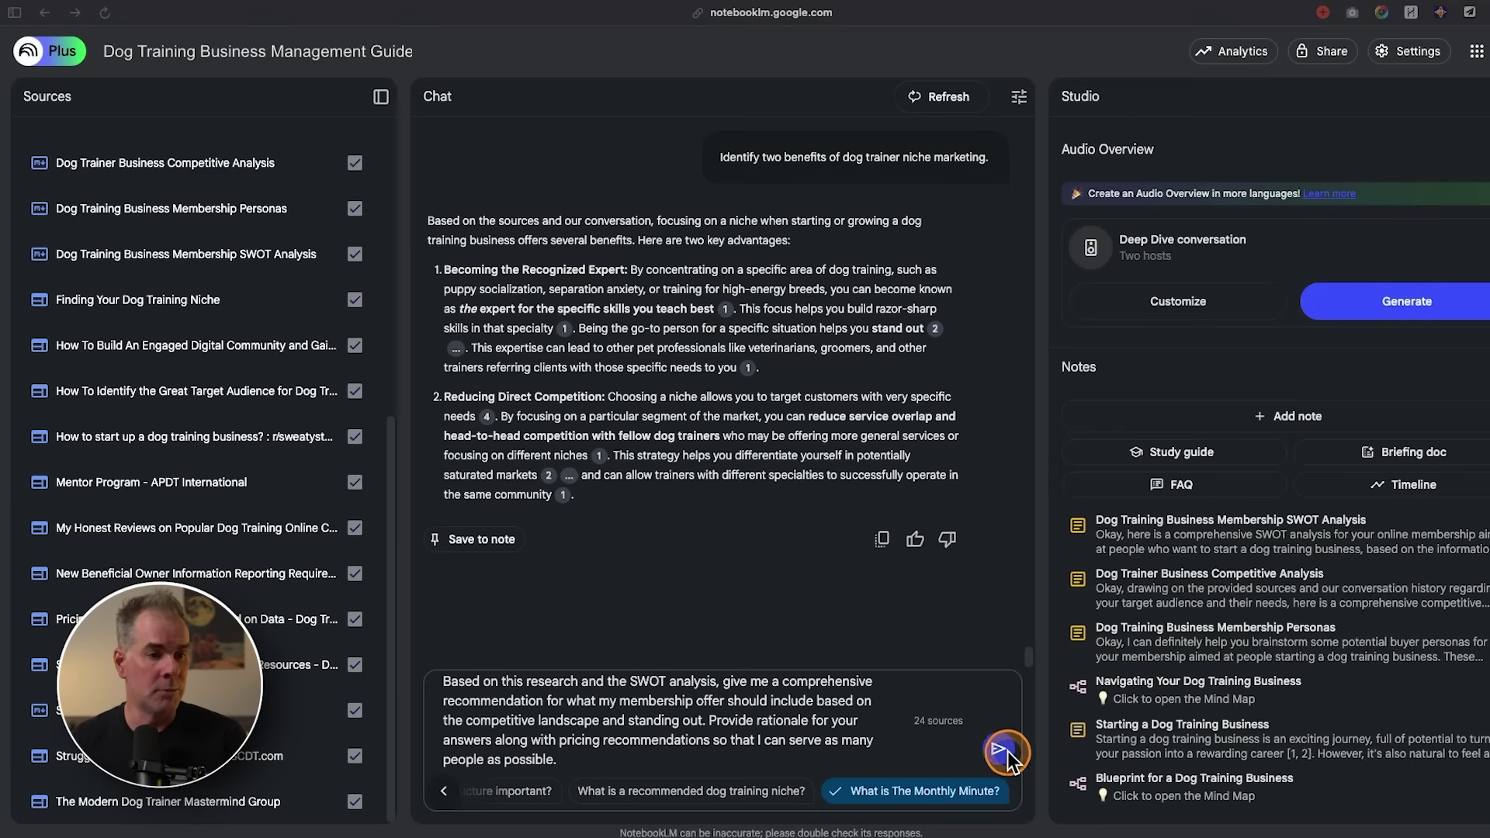
Step: Ask for a comprehensive membership offer recommendation based on the research and SWOT analysis, with rationale and pricing, and read the response through
{"action": "left_click", "coordinate": [998, 749]}
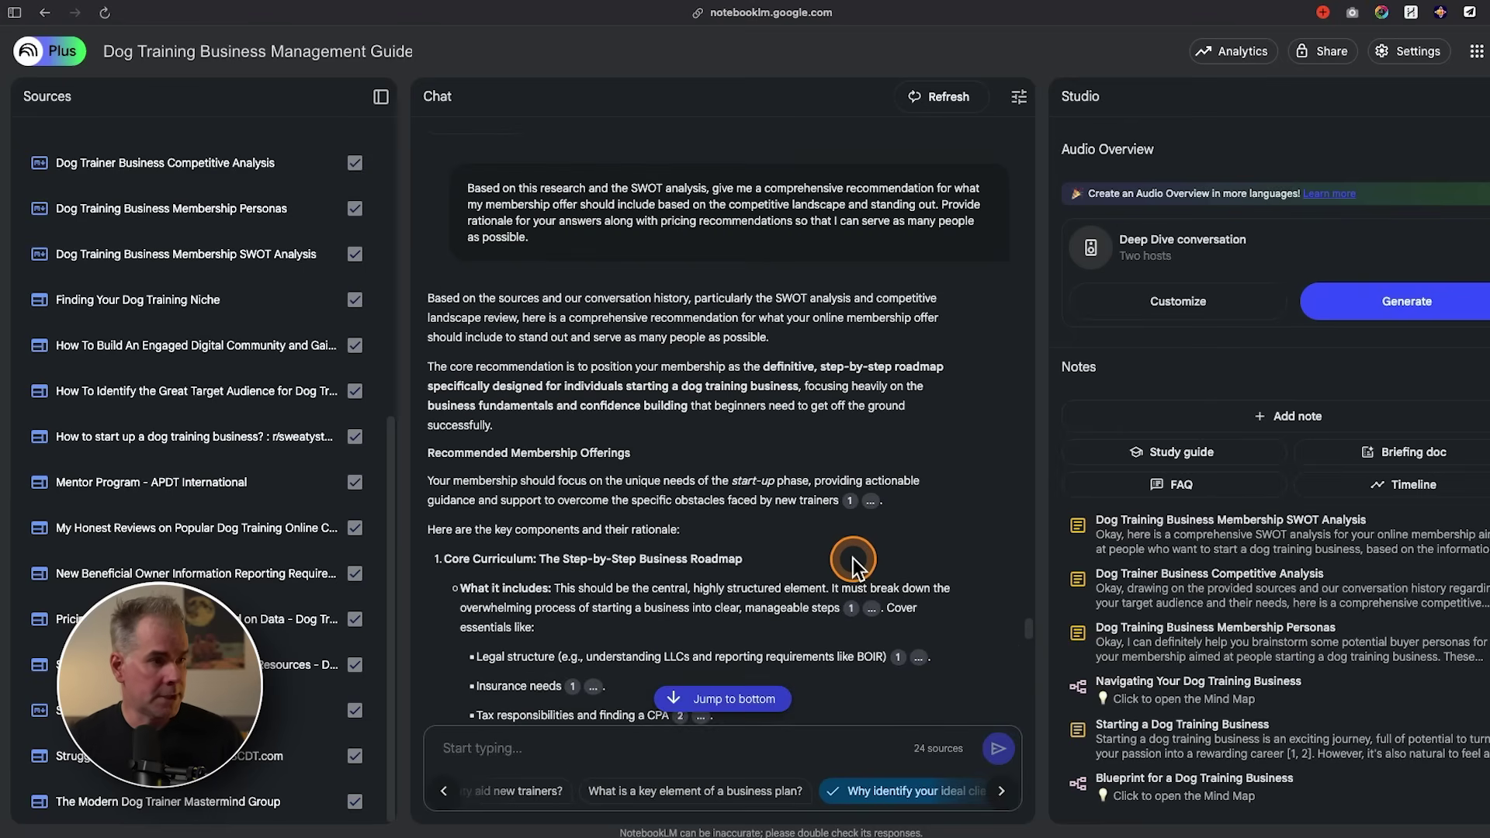
{"action": "scroll", "coordinate": [853, 562], "scroll_direction": "down", "scroll_amount": 2}
{"action": "scroll", "coordinate": [776, 543], "scroll_direction": "down", "scroll_amount": 6}
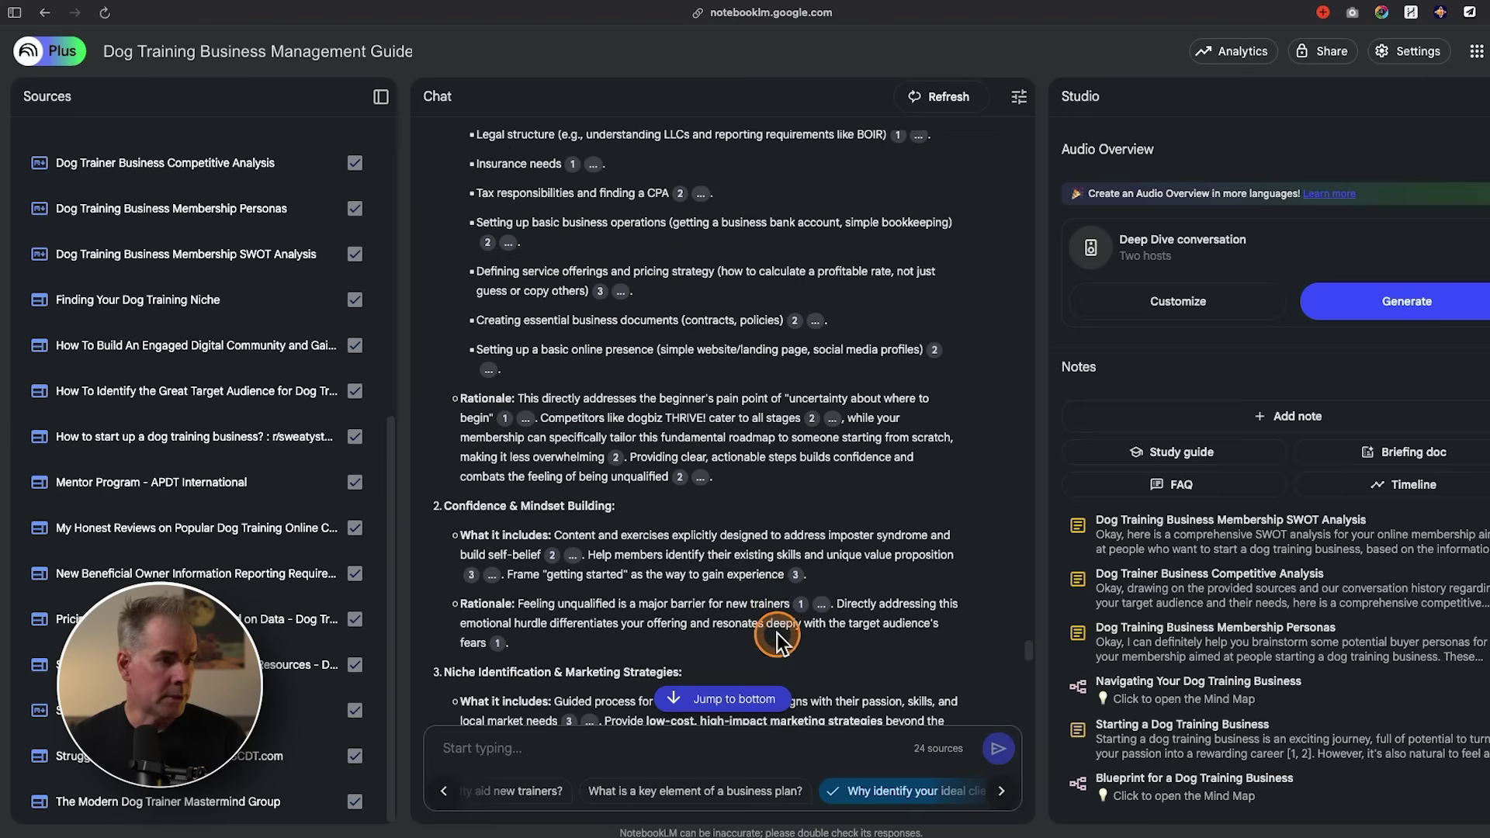
{"action": "scroll", "coordinate": [738, 574], "scroll_direction": "down", "scroll_amount": 3}
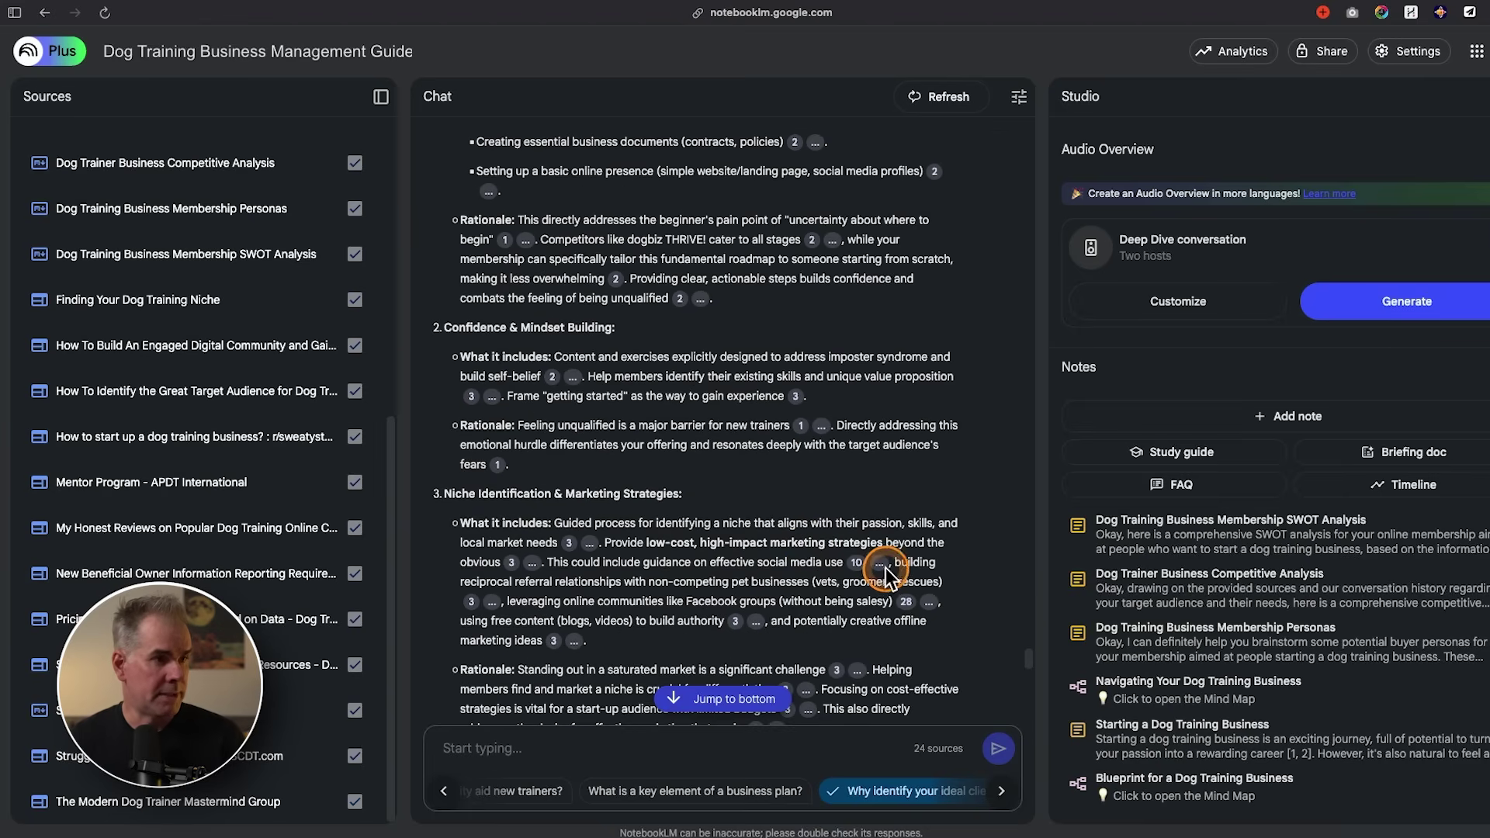
{"action": "scroll", "coordinate": [885, 574], "scroll_direction": "down", "scroll_amount": 4}
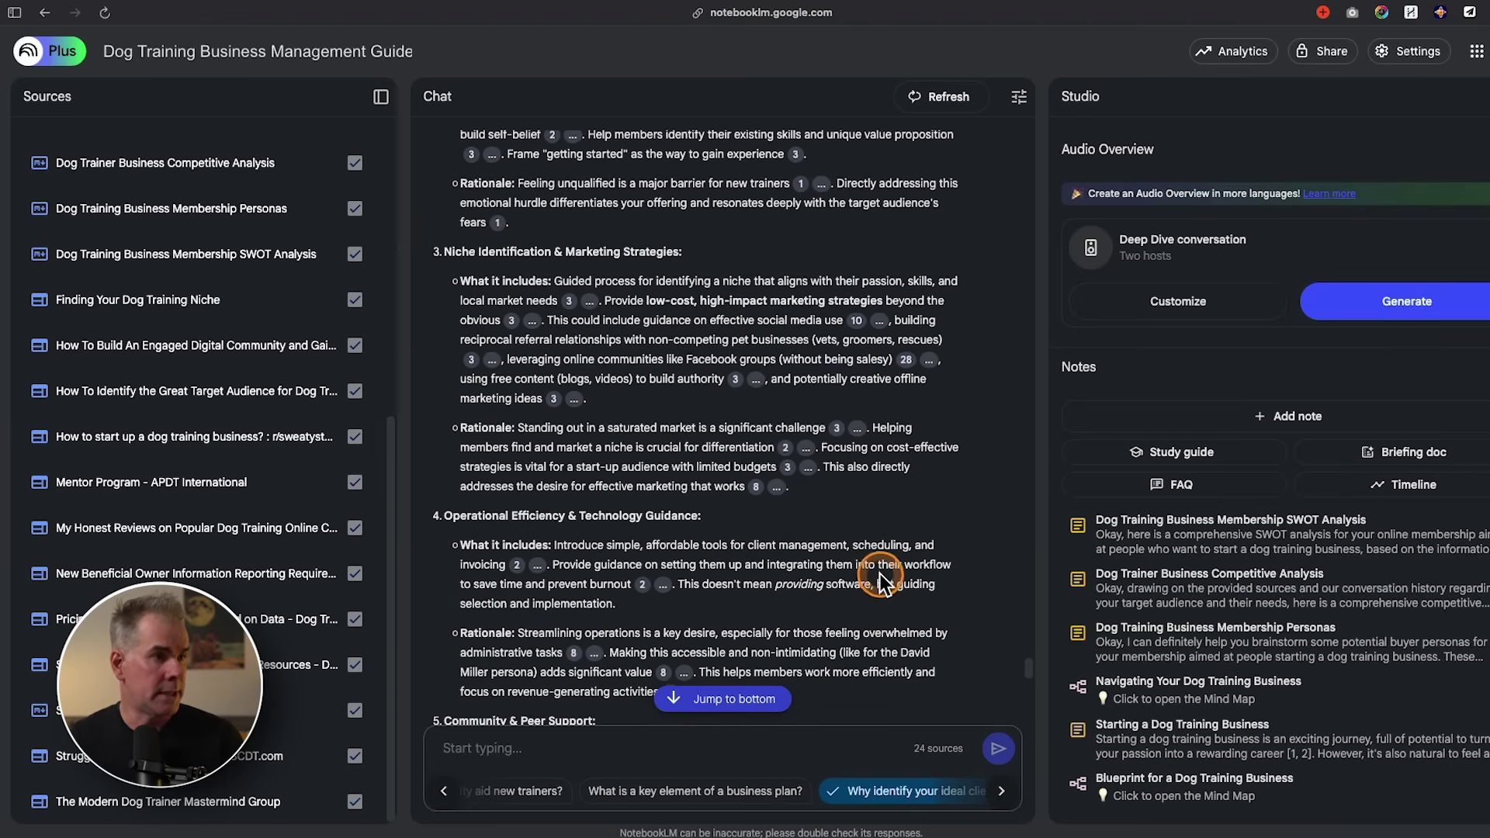
{"action": "scroll", "coordinate": [883, 581], "scroll_direction": "down", "scroll_amount": 7}
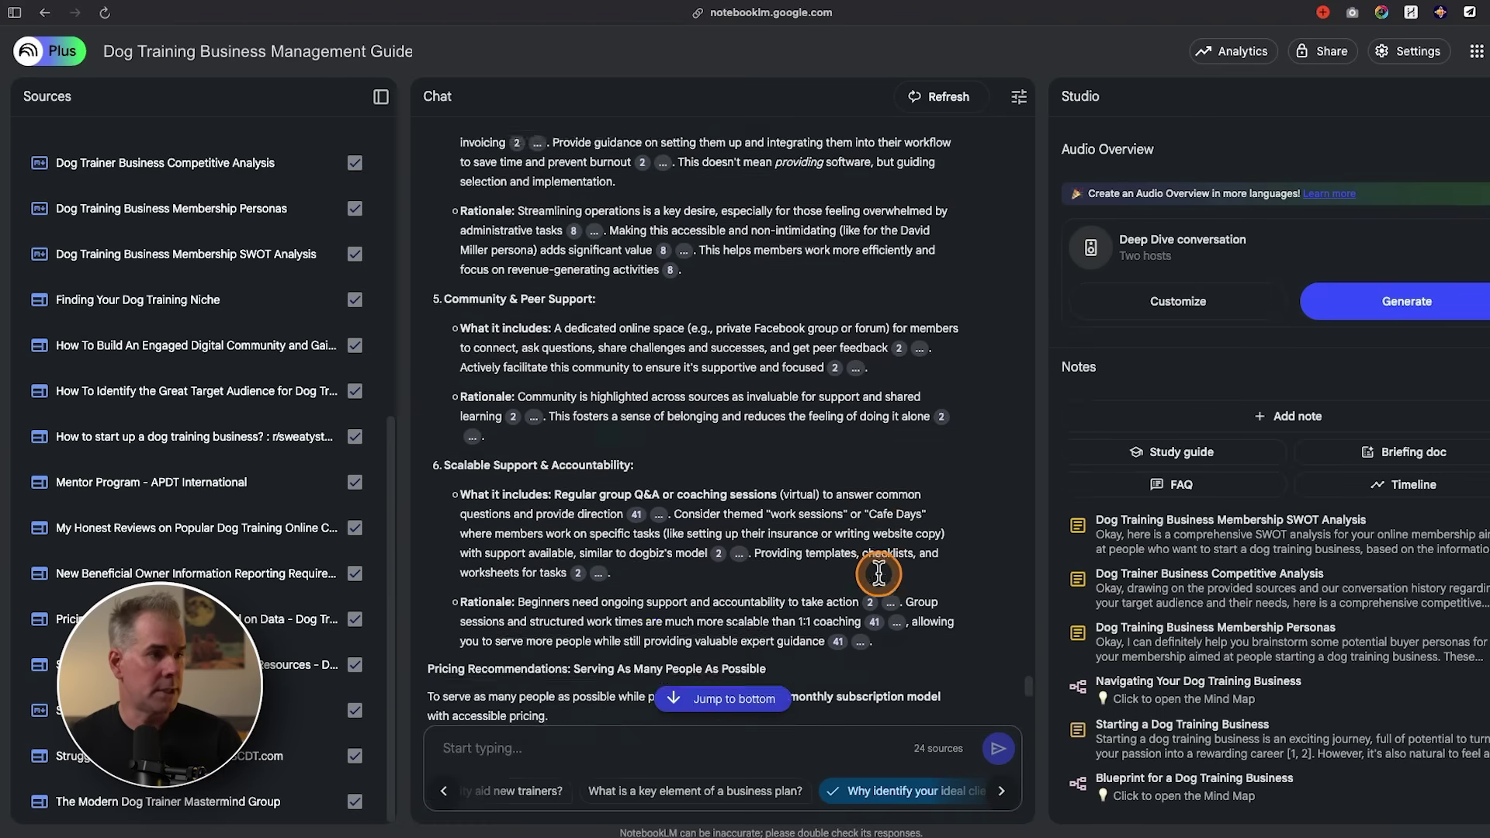
{"action": "scroll", "coordinate": [689, 478], "scroll_direction": "down", "scroll_amount": 3}
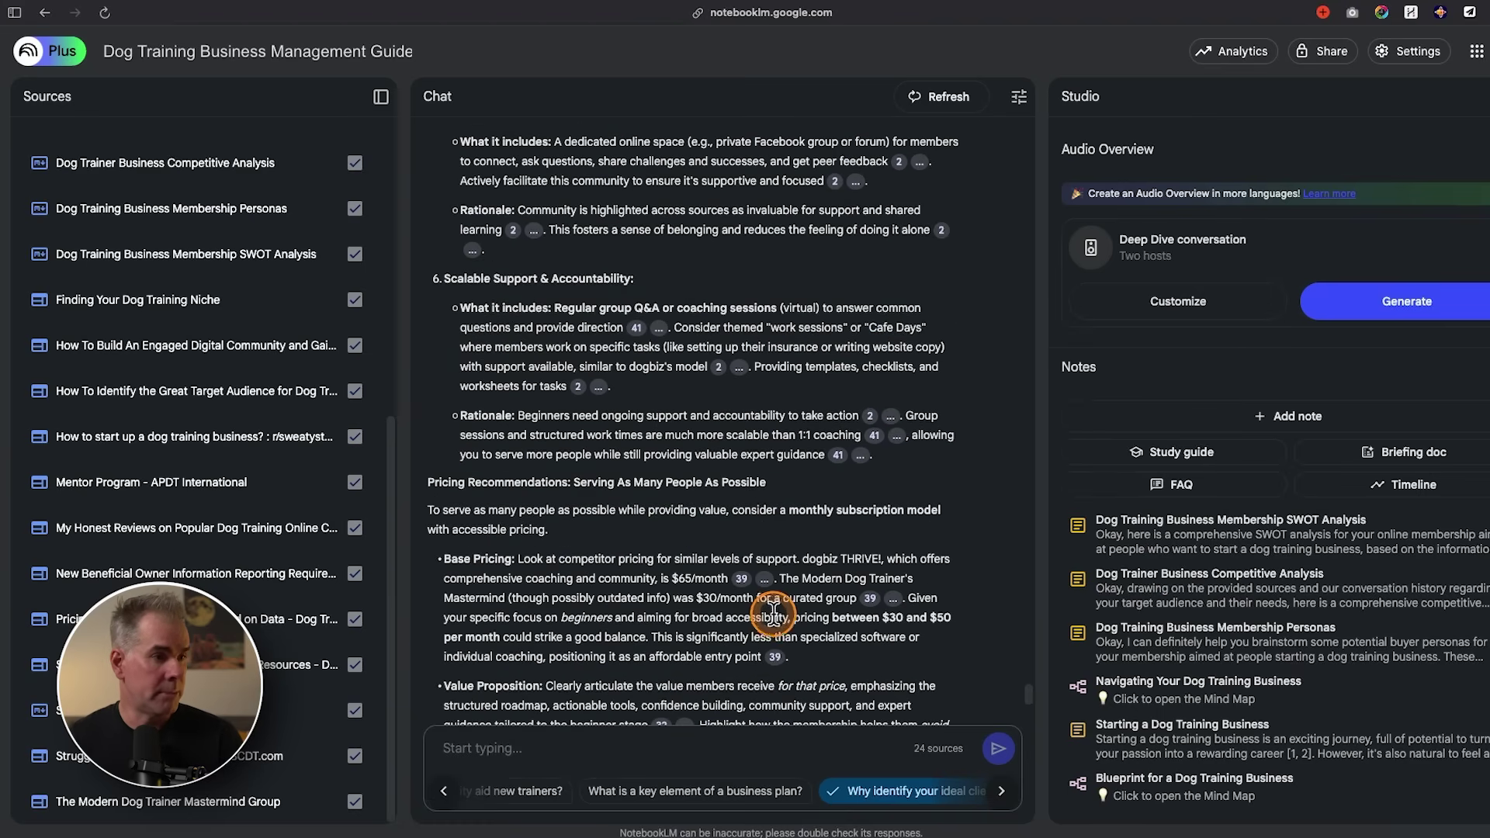
{"action": "scroll", "coordinate": [774, 613], "scroll_direction": "down", "scroll_amount": 2}
{"action": "scroll", "coordinate": [646, 636], "scroll_direction": "down", "scroll_amount": 5}
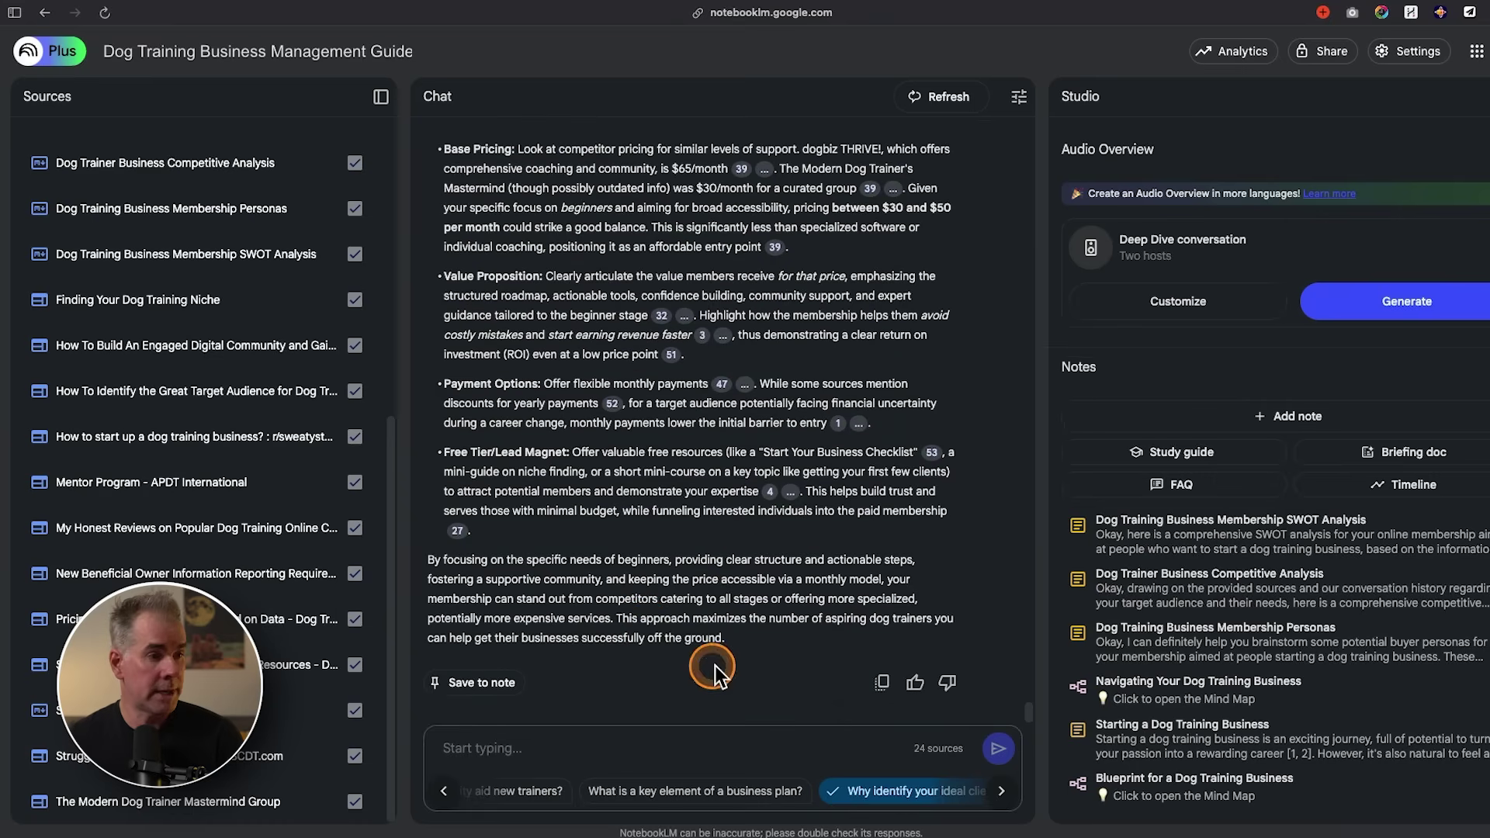
Step: Save the membership offer recommendation response as a note, open that note and convert it to a notebook source
{"action": "left_click", "coordinate": [487, 699]}
{"action": "left_click", "coordinate": [1139, 506]}
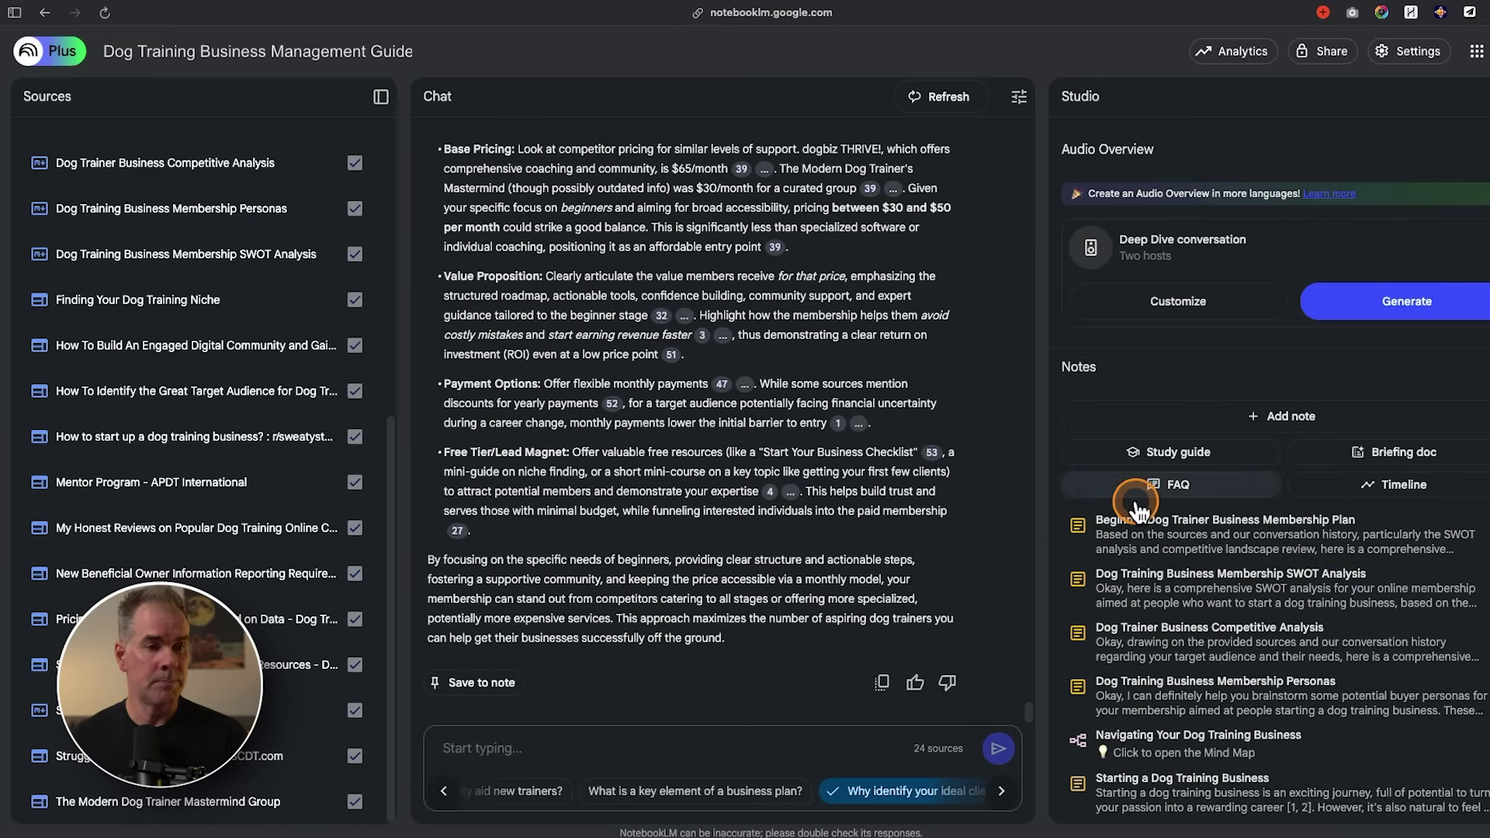
{"action": "left_click", "coordinate": [1139, 521]}
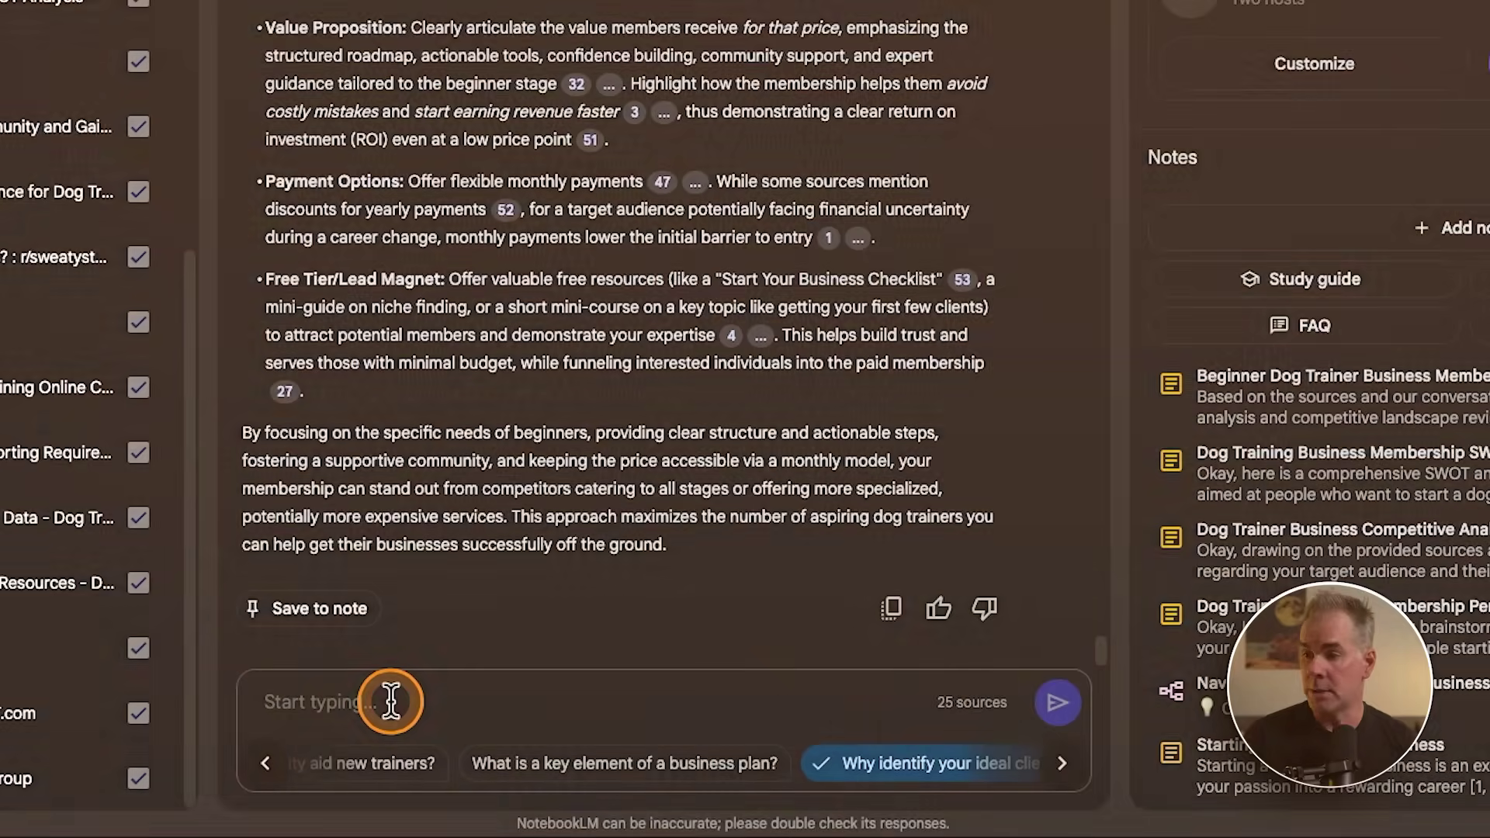
Step: Prompt the chat for a memorable Unique Selling Proposition under 20 words stating audience, problem or transformation and differentiation, with its strengths and weaknesses explained
{"action": "left_click", "coordinate": [390, 701]}
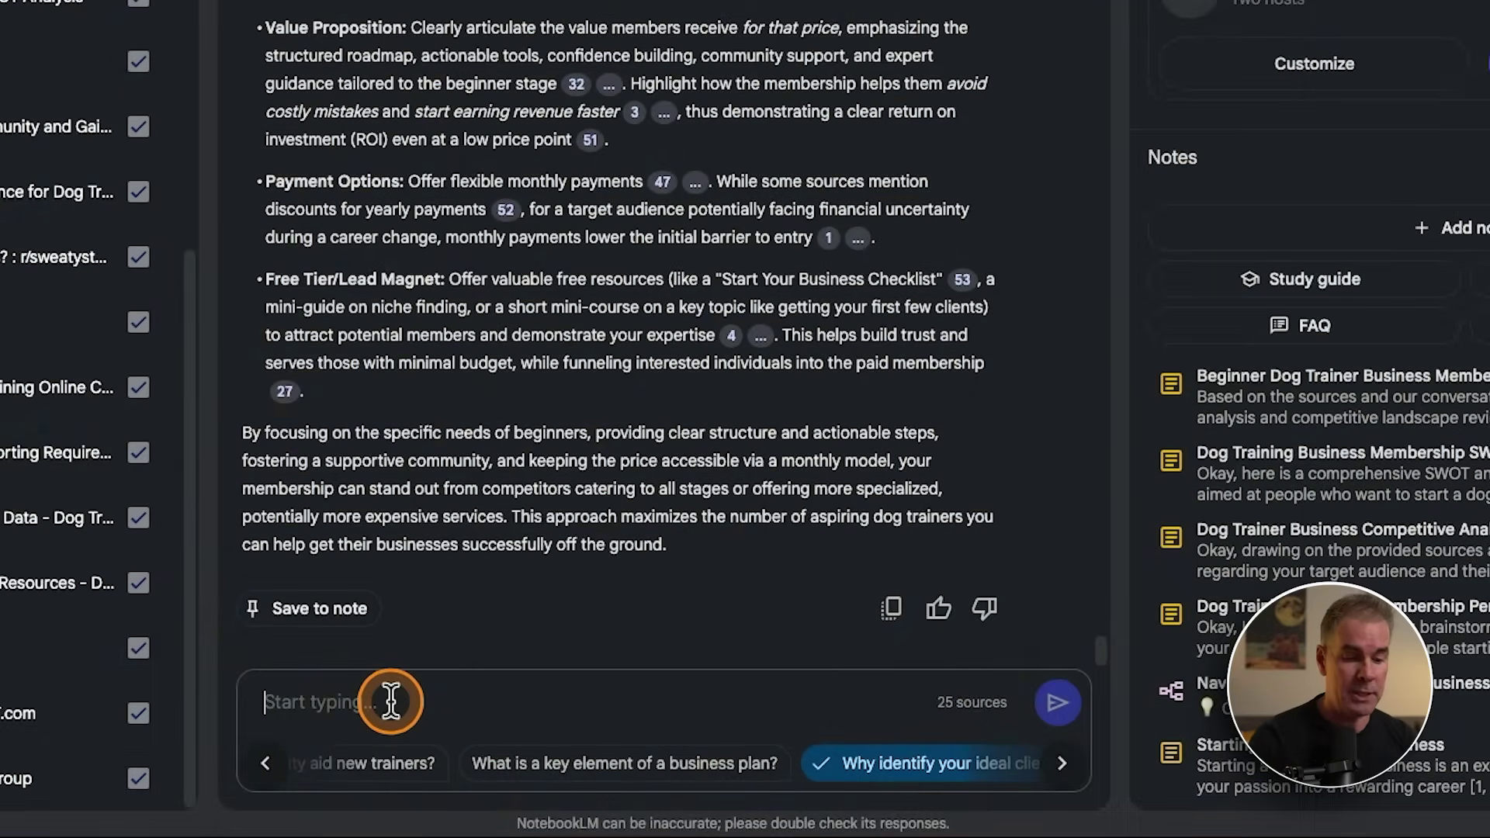
{"action": "key", "text": "ctrl+v"}
{"action": "scroll", "coordinate": [465, 590], "scroll_direction": "up", "scroll_amount": 1}
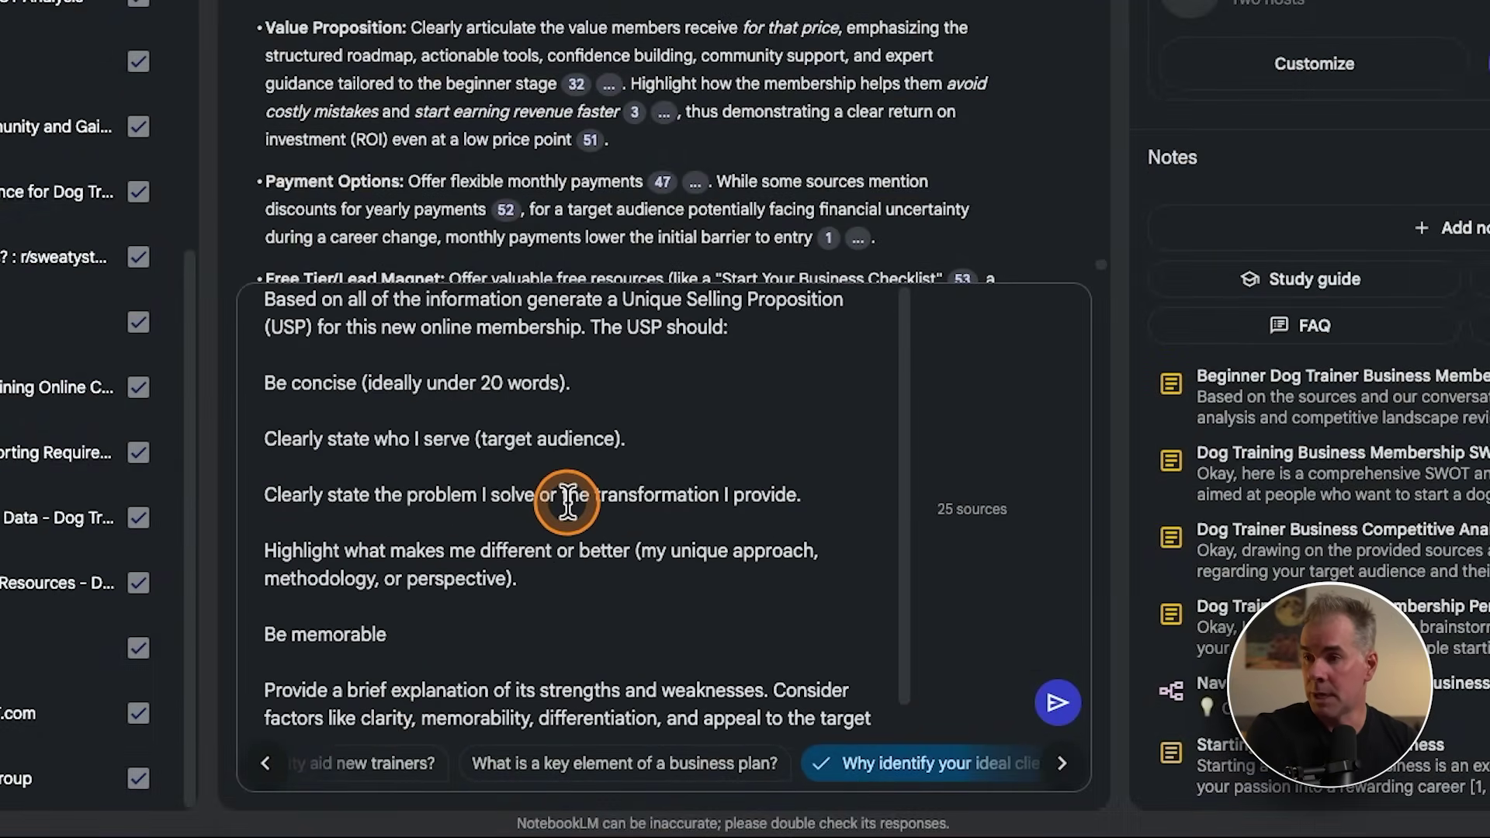
{"action": "left_click", "coordinate": [1065, 704]}
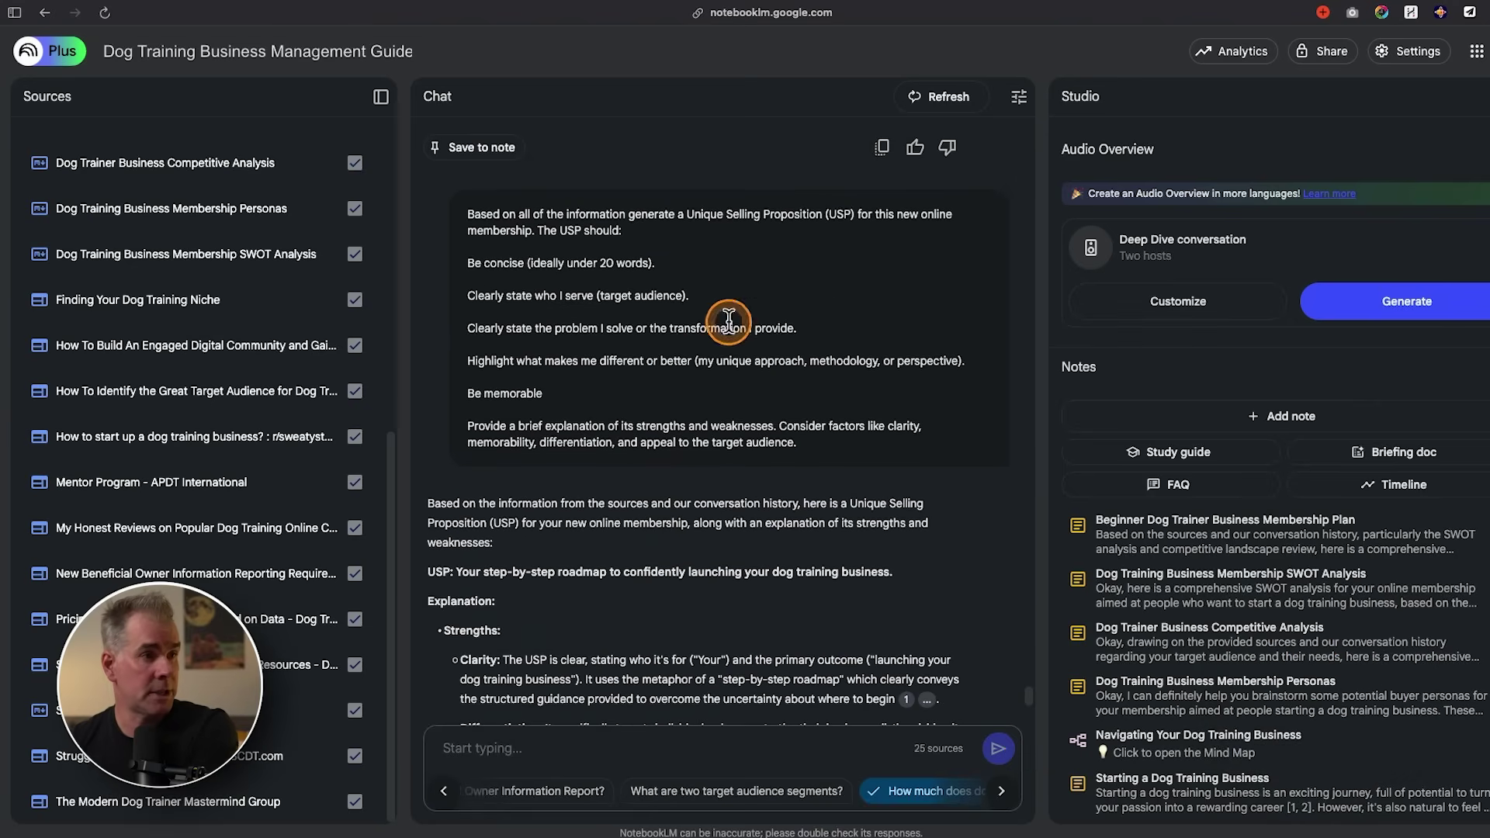
Step: Review the USP prompt criteria and the response's USP statement, strengths and weaknesses
{"action": "left_click_drag", "start_coordinate": [549, 256], "coordinate": [656, 262]}
{"action": "scroll", "coordinate": [697, 519], "scroll_direction": "down", "scroll_amount": 4}
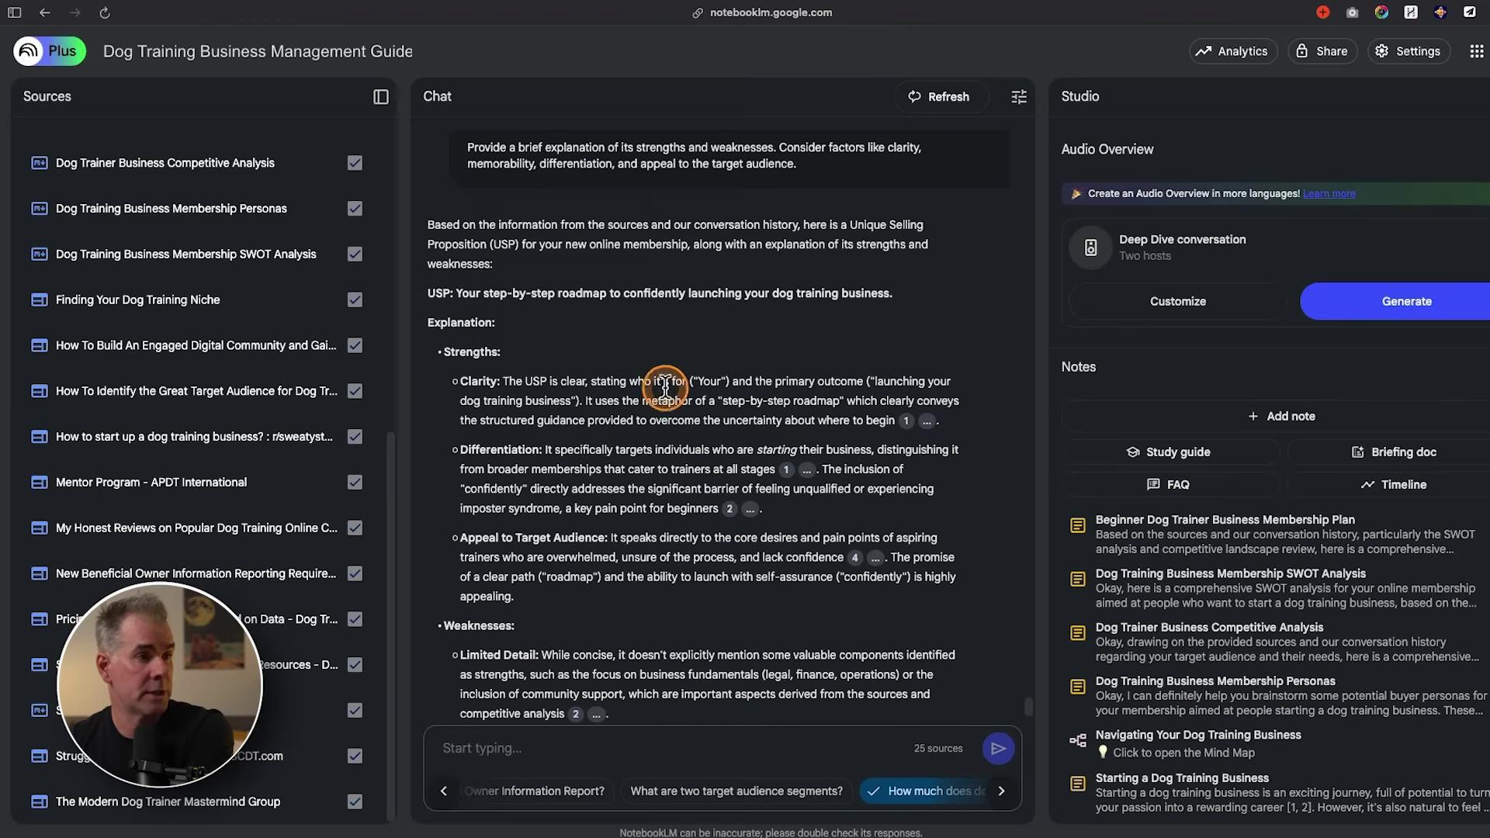
{"action": "left_click_drag", "start_coordinate": [435, 293], "coordinate": [935, 293]}
{"action": "left_click", "coordinate": [729, 416]}
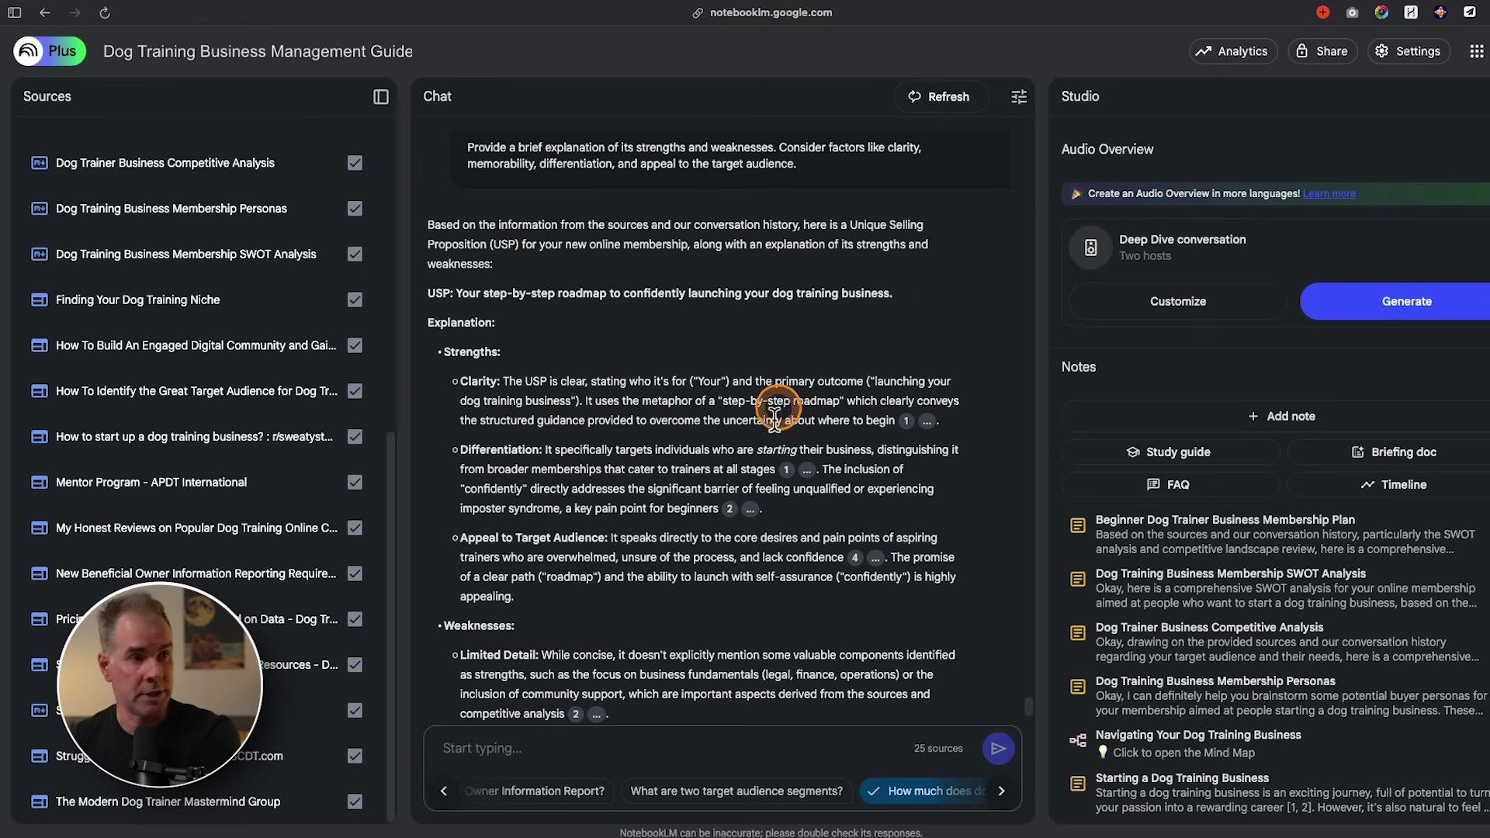
{"action": "scroll", "coordinate": [895, 513], "scroll_direction": "down", "scroll_amount": 3}
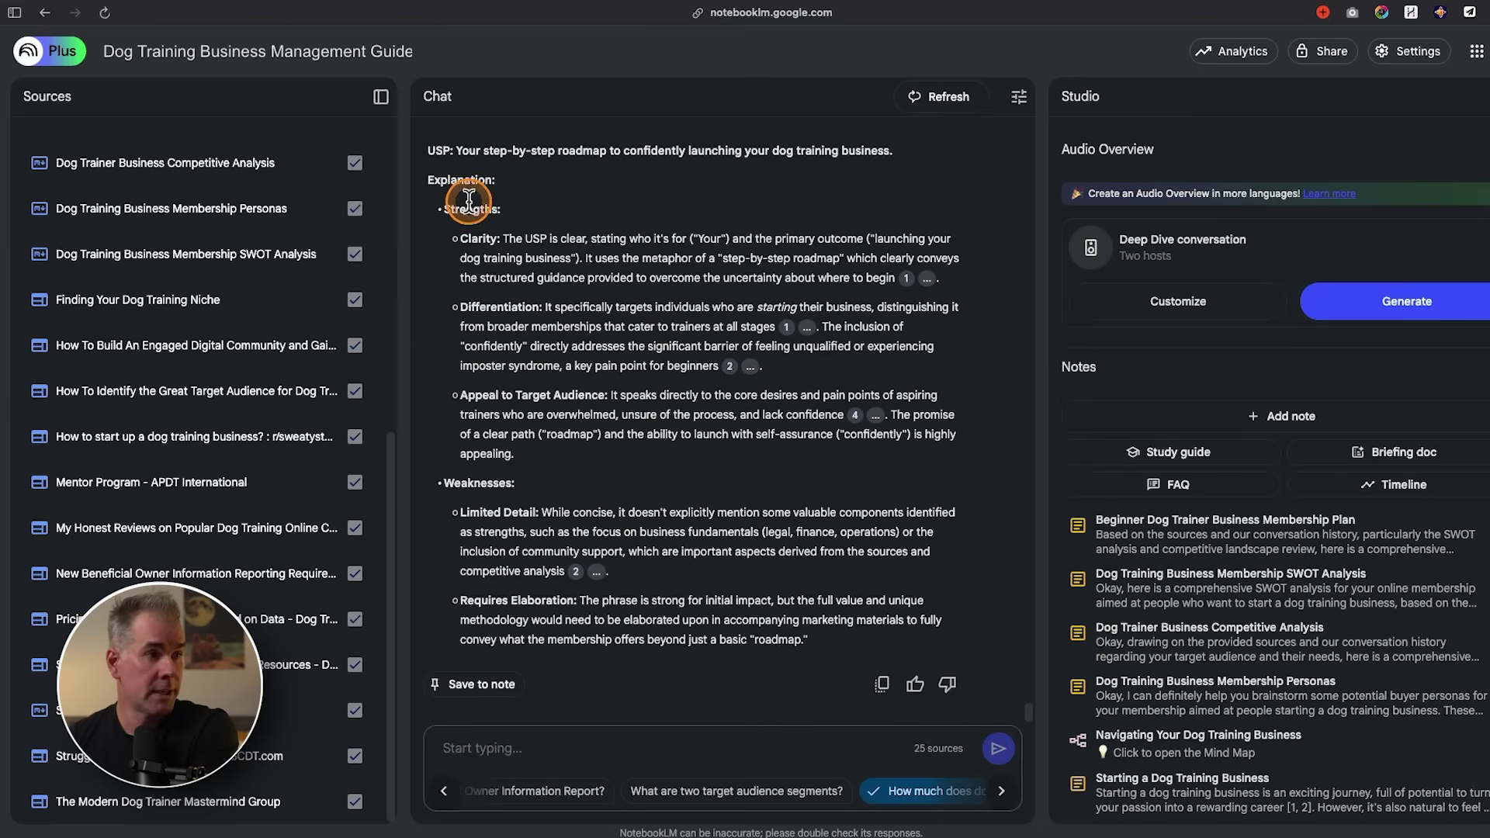
{"action": "left_click_drag", "start_coordinate": [469, 199], "coordinate": [546, 417]}
{"action": "left_click_drag", "start_coordinate": [524, 471], "coordinate": [560, 618]}
{"action": "left_click", "coordinate": [702, 609]}
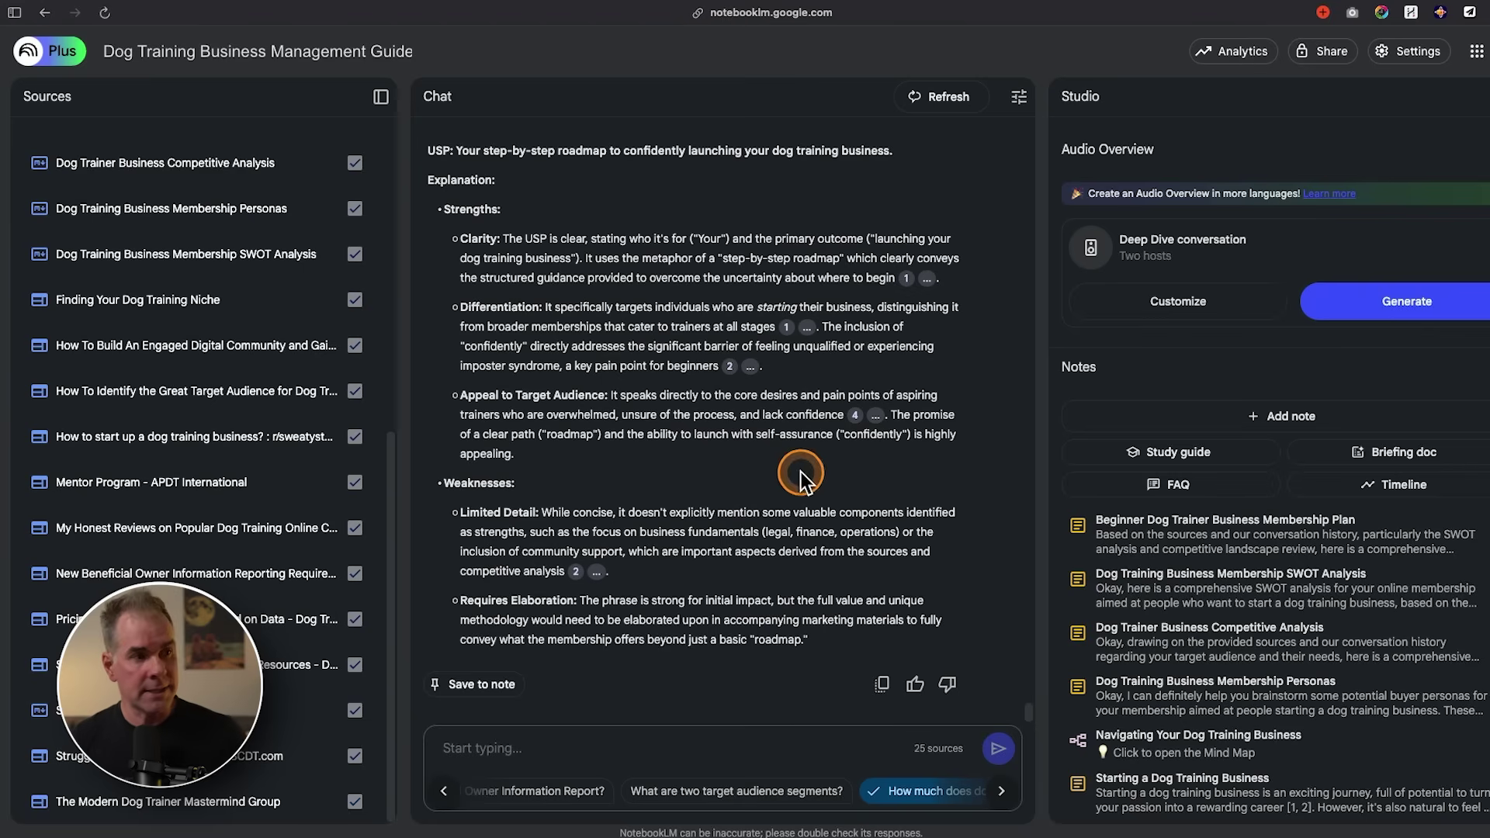
{"action": "left_click_drag", "start_coordinate": [472, 617], "coordinate": [772, 619]}
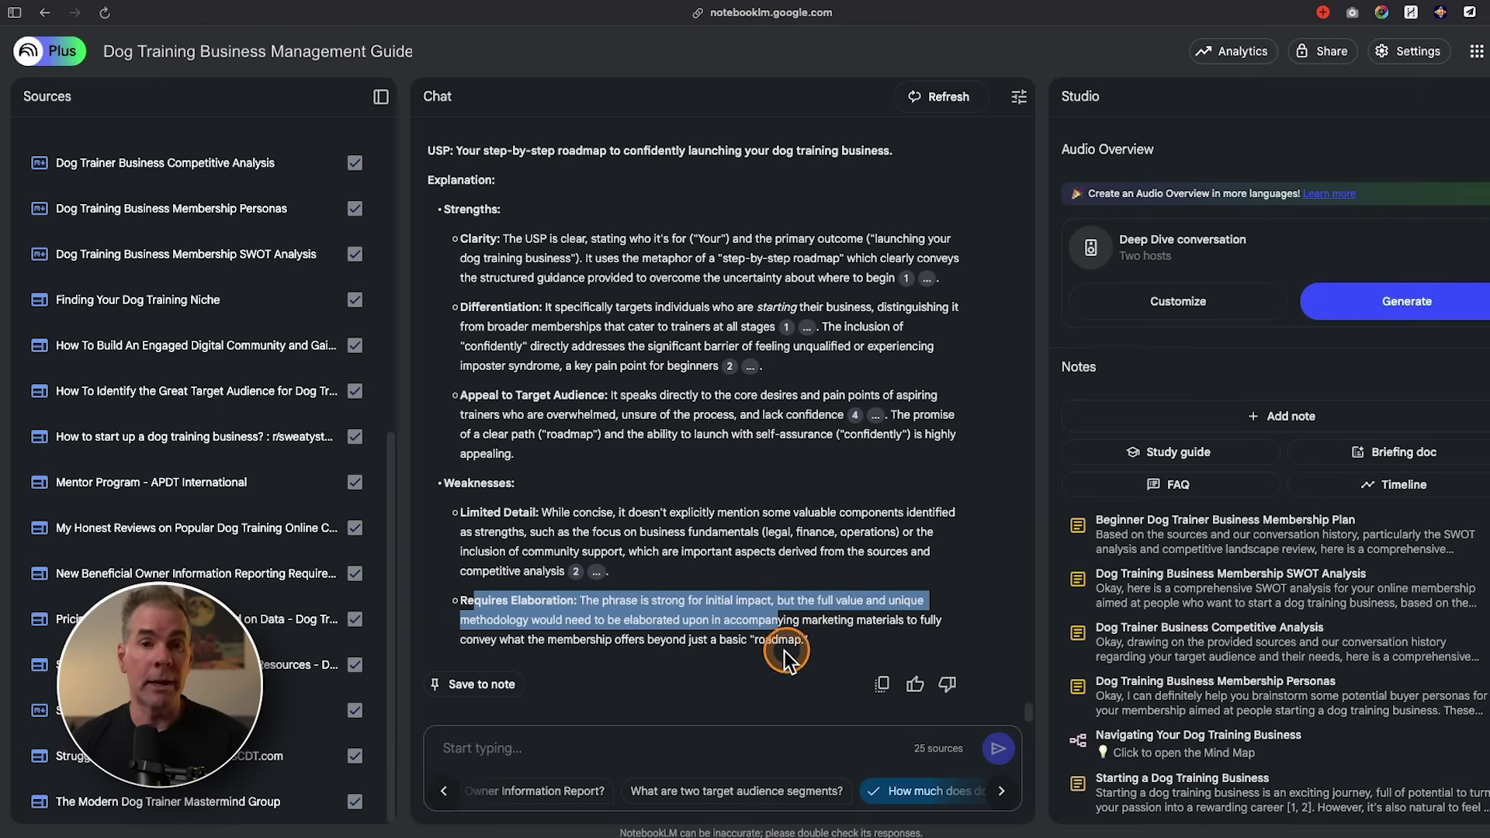
{"action": "left_click", "coordinate": [639, 669]}
Step: Save the USP response as a note, open that note and convert it to a notebook source
{"action": "left_click", "coordinate": [481, 686]}
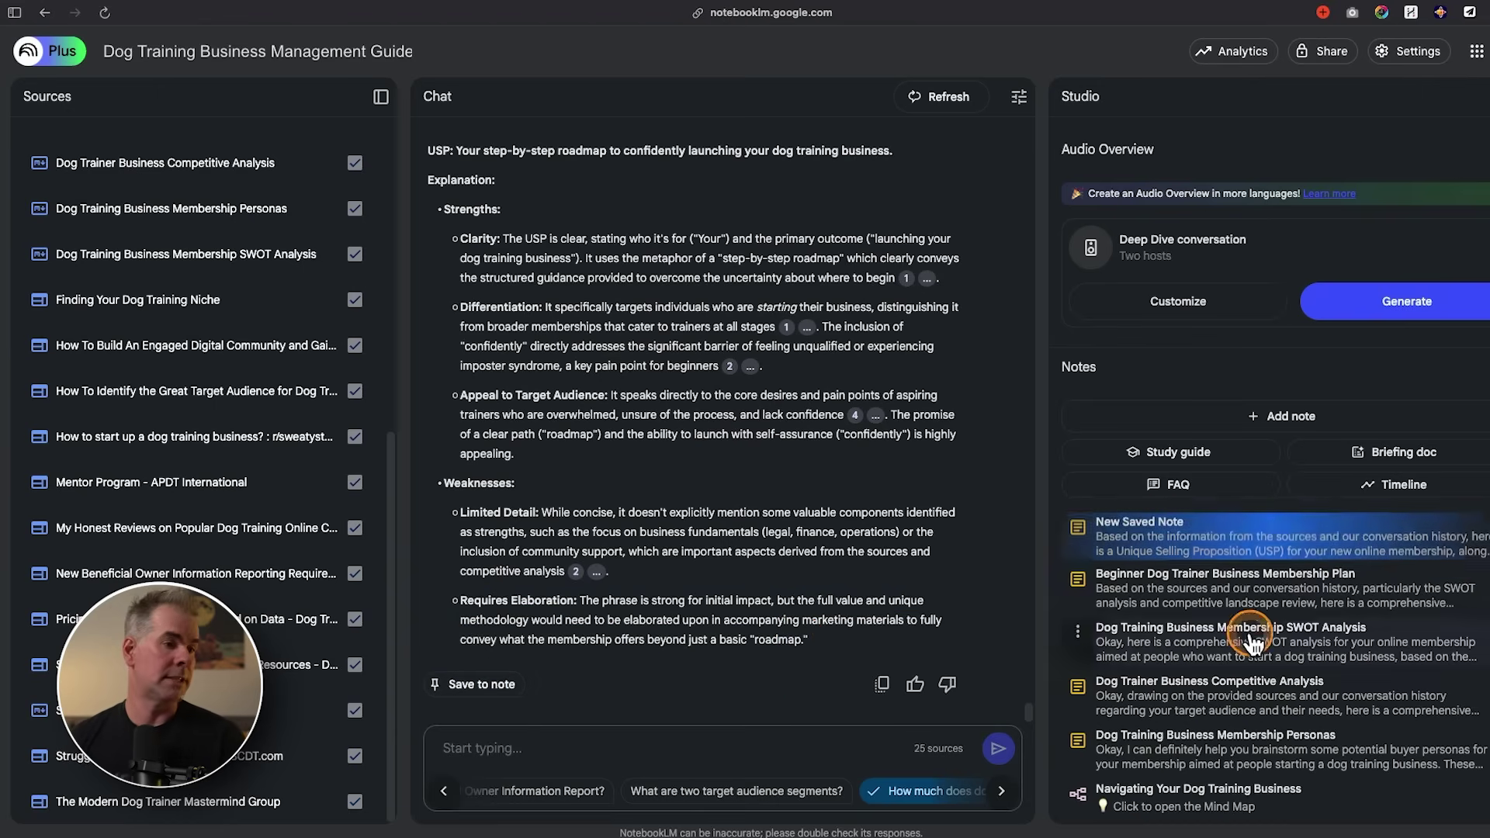
{"action": "left_click", "coordinate": [1213, 541]}
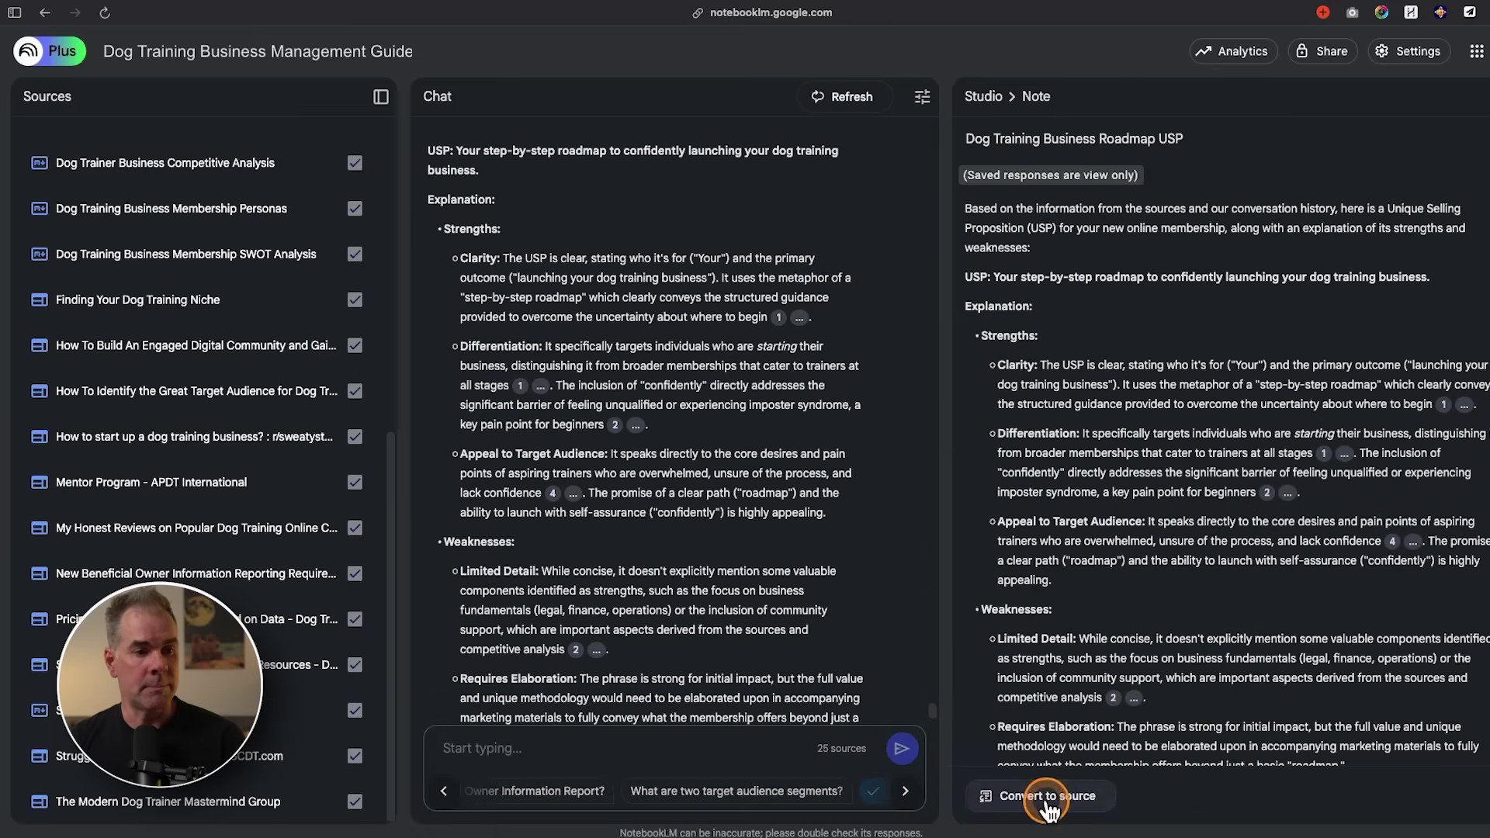
{"action": "scroll", "coordinate": [612, 489], "scroll_direction": "down", "scroll_amount": 2}
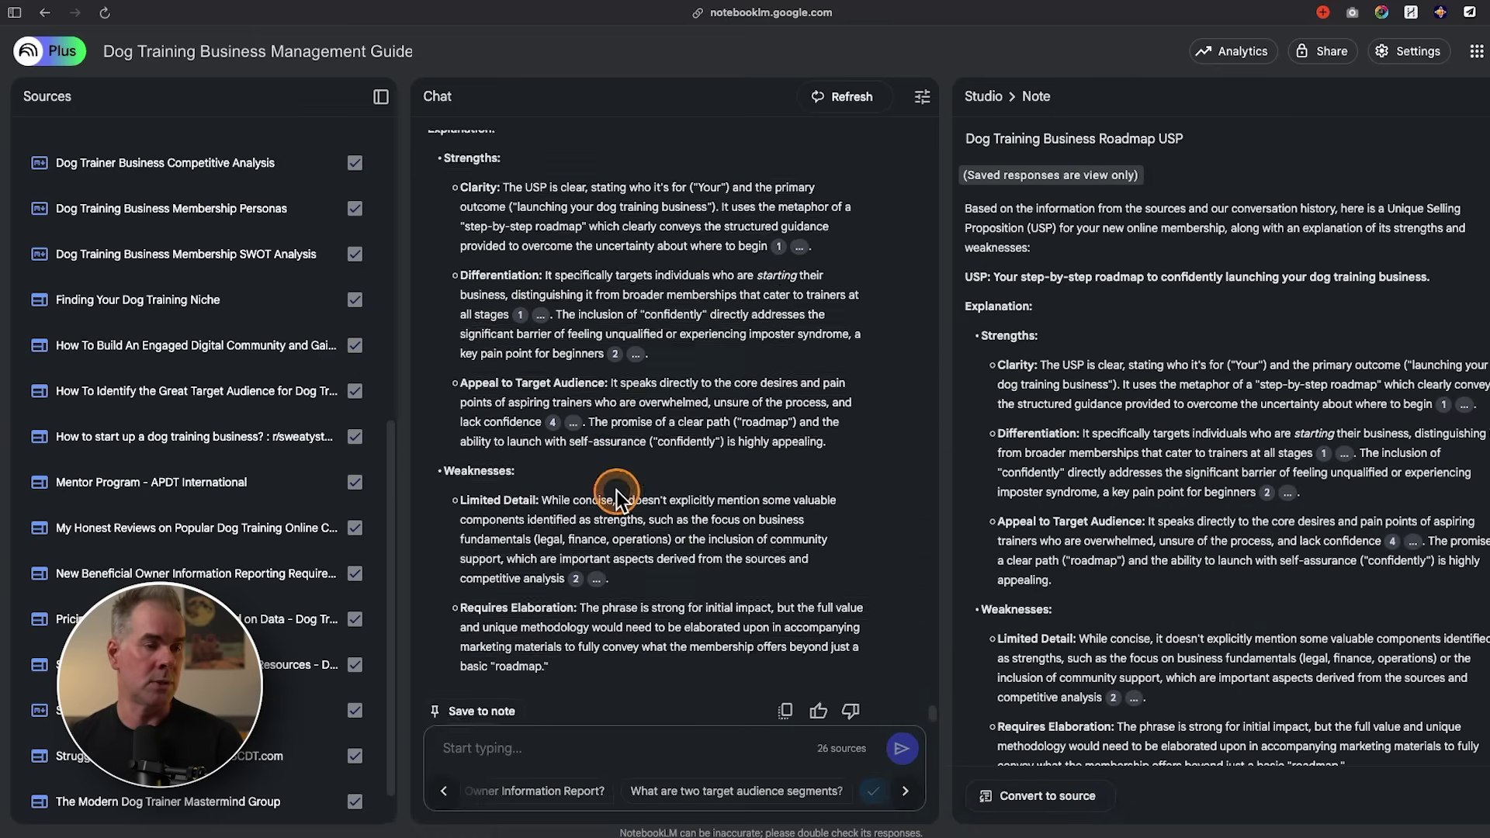
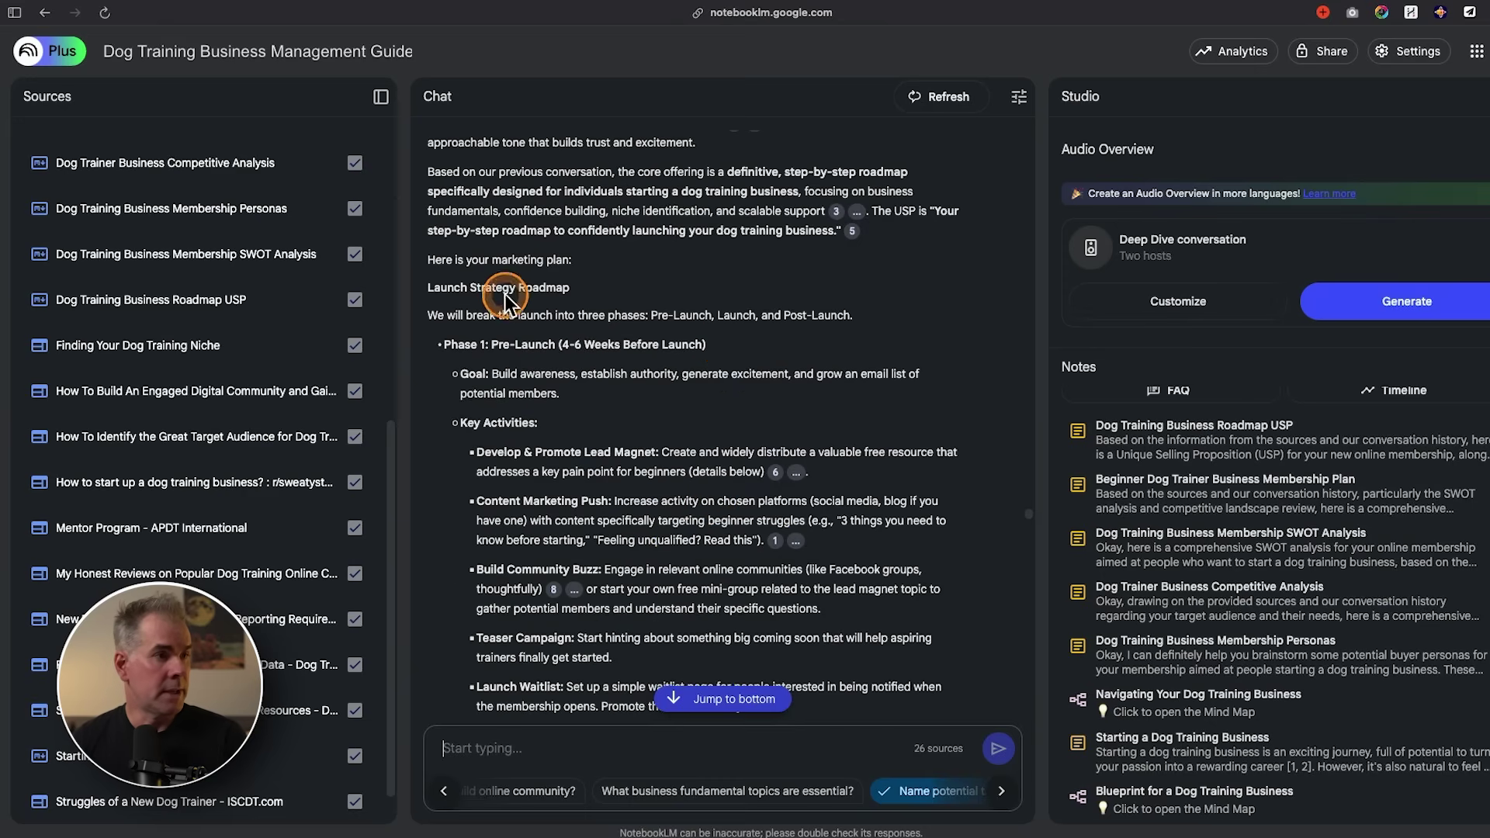
Step: Review the marketing plan response's launch strategy roadmap, from the pre-launch, launch and post-launch phases through to the messaging framework
{"action": "scroll", "coordinate": [610, 388], "scroll_direction": "down", "scroll_amount": 3}
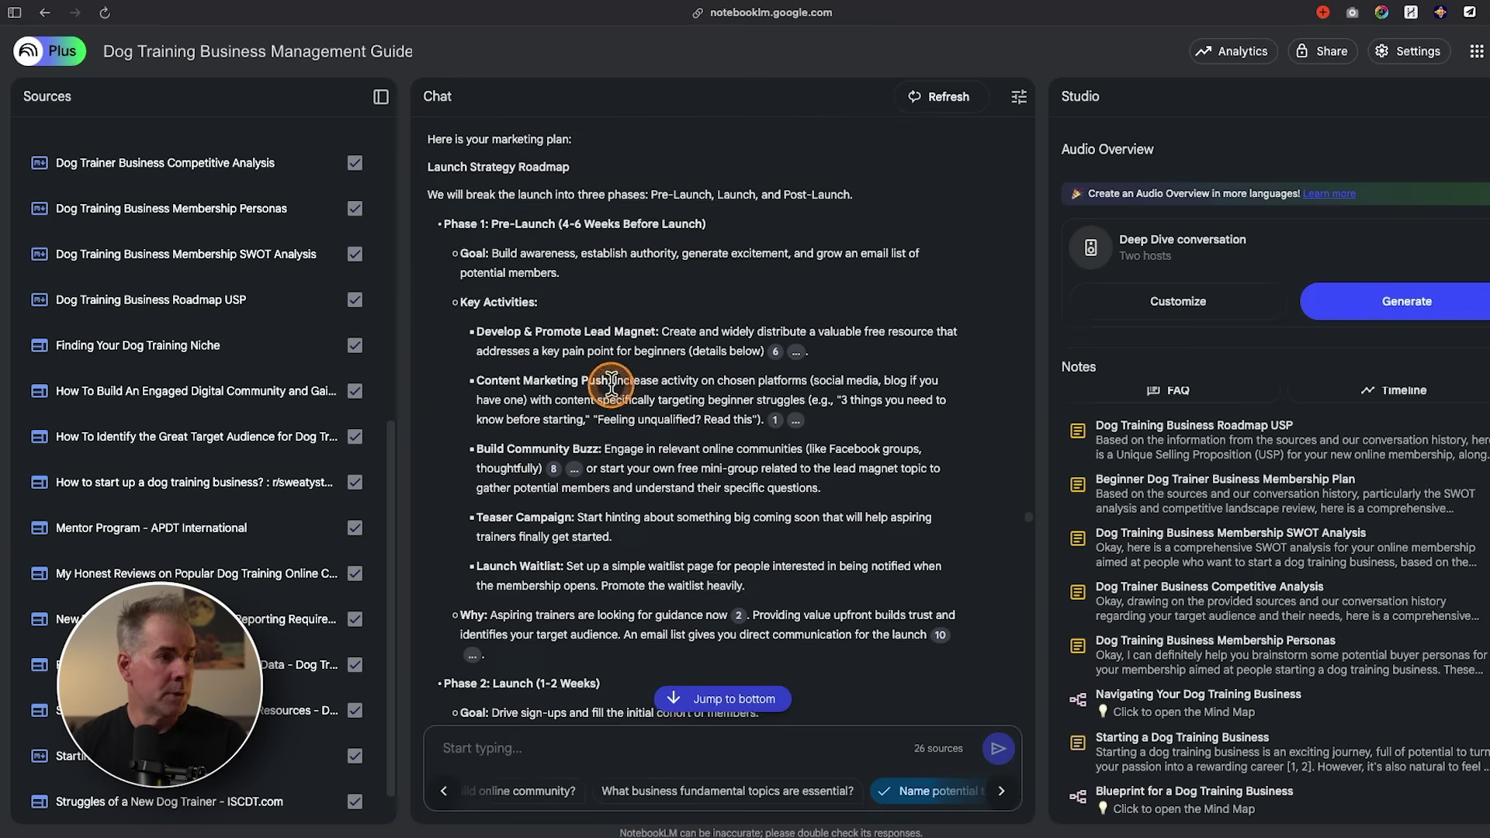
{"action": "scroll", "coordinate": [553, 522], "scroll_direction": "down", "scroll_amount": 5}
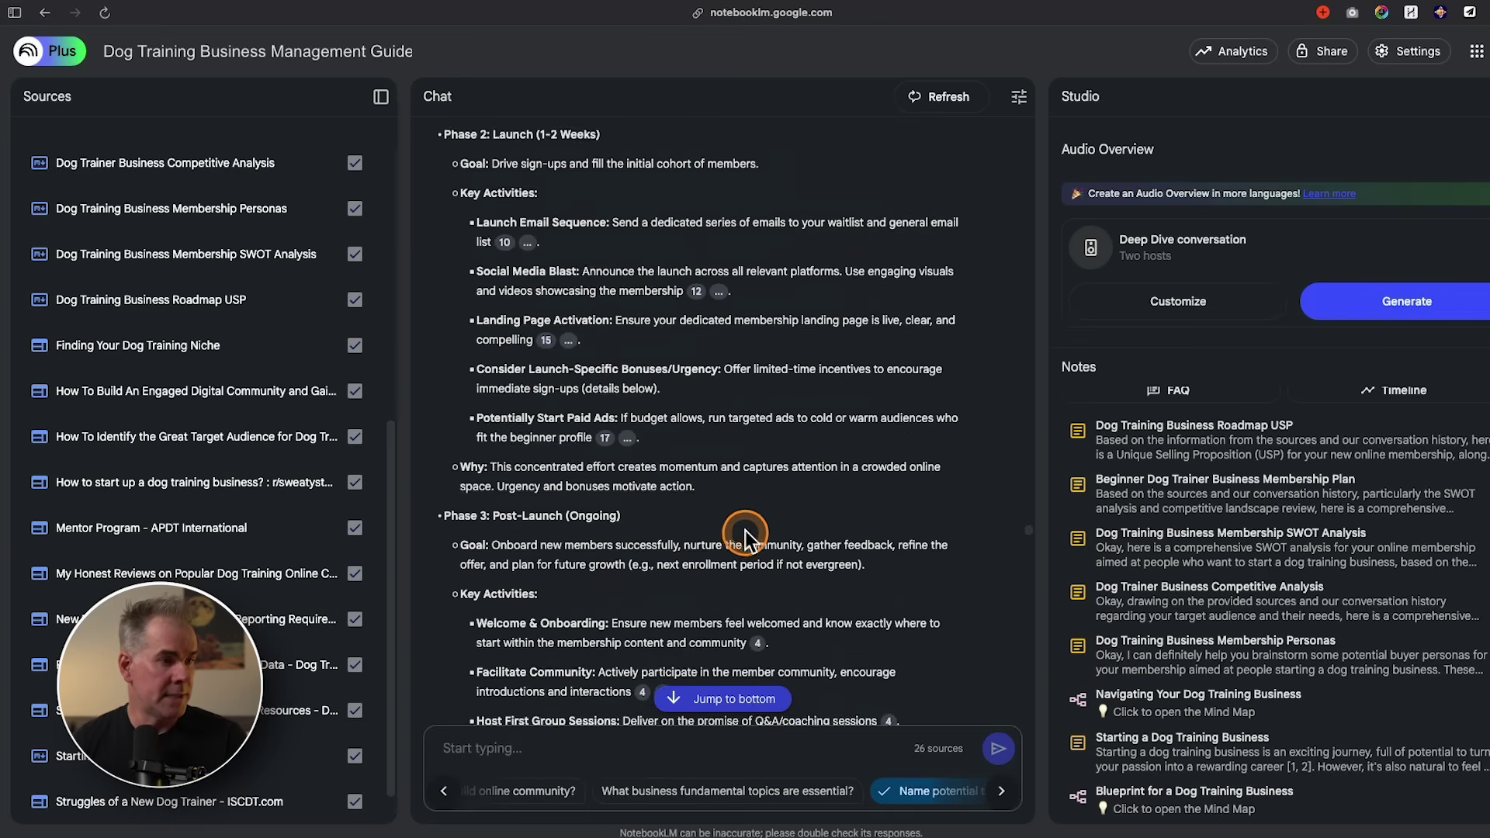
{"action": "scroll", "coordinate": [733, 578], "scroll_direction": "down", "scroll_amount": 3}
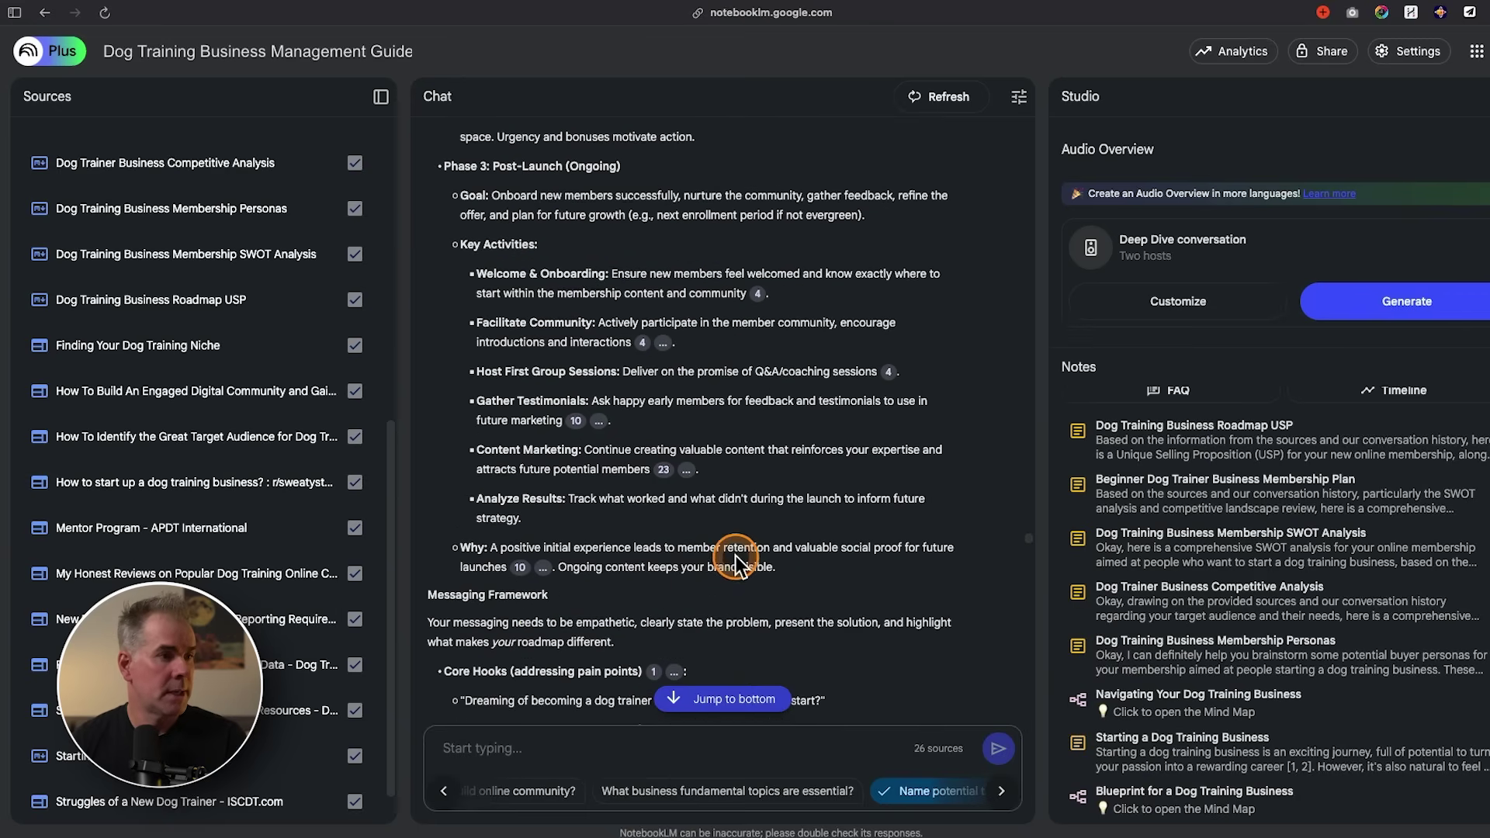
{"action": "scroll", "coordinate": [1251, 668], "scroll_direction": "up", "scroll_amount": 1}
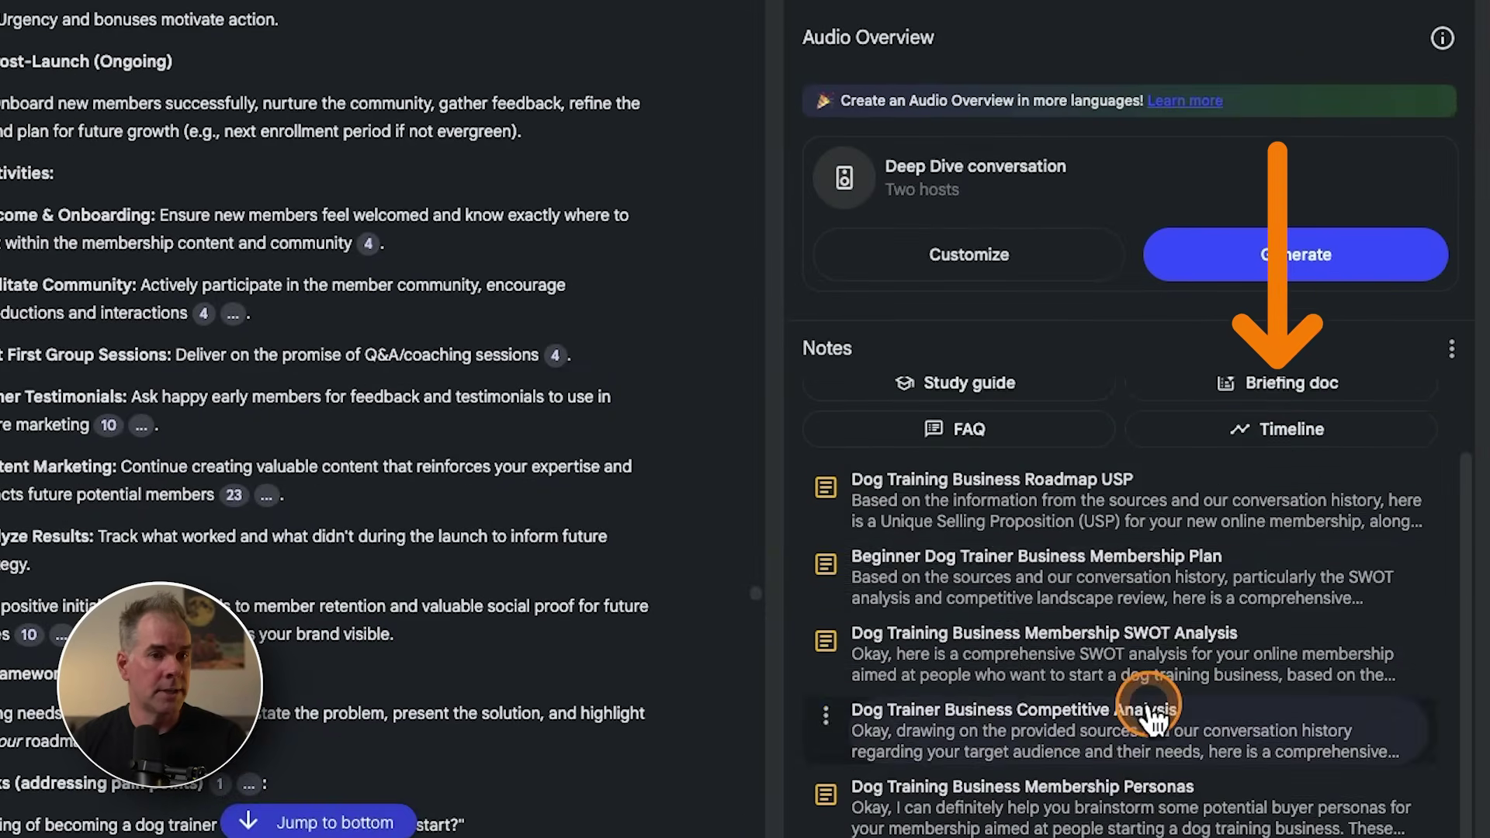
{"action": "scroll", "coordinate": [1195, 651], "scroll_direction": "up", "scroll_amount": 2}
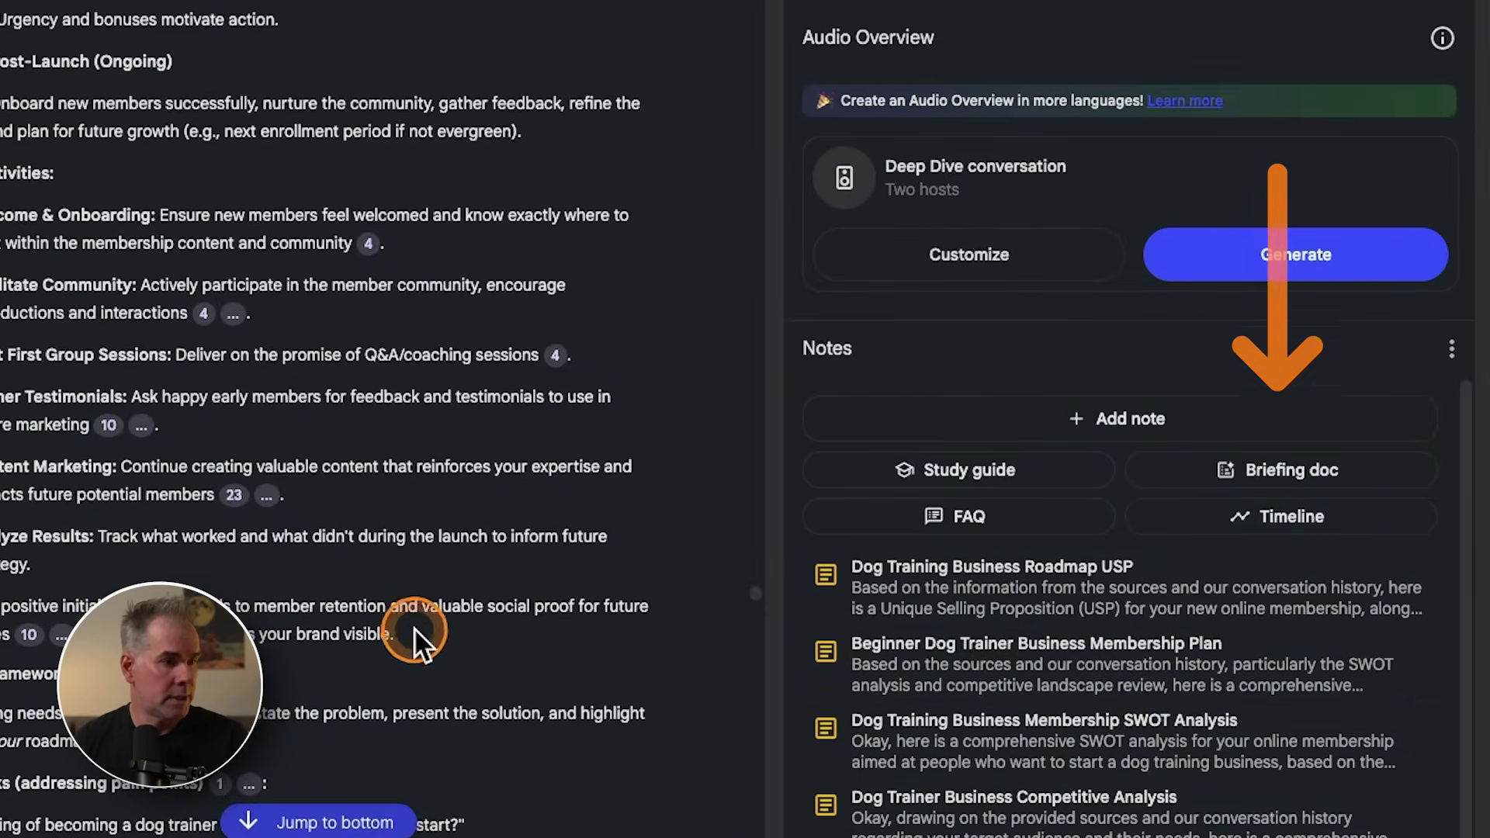
{"action": "scroll", "coordinate": [403, 609], "scroll_direction": "down", "scroll_amount": 3}
{"action": "left_click_drag", "start_coordinate": [464, 447], "coordinate": [556, 613]}
{"action": "scroll", "coordinate": [831, 489], "scroll_direction": "down", "scroll_amount": 5}
{"action": "scroll", "coordinate": [834, 512], "scroll_direction": "down", "scroll_amount": 7}
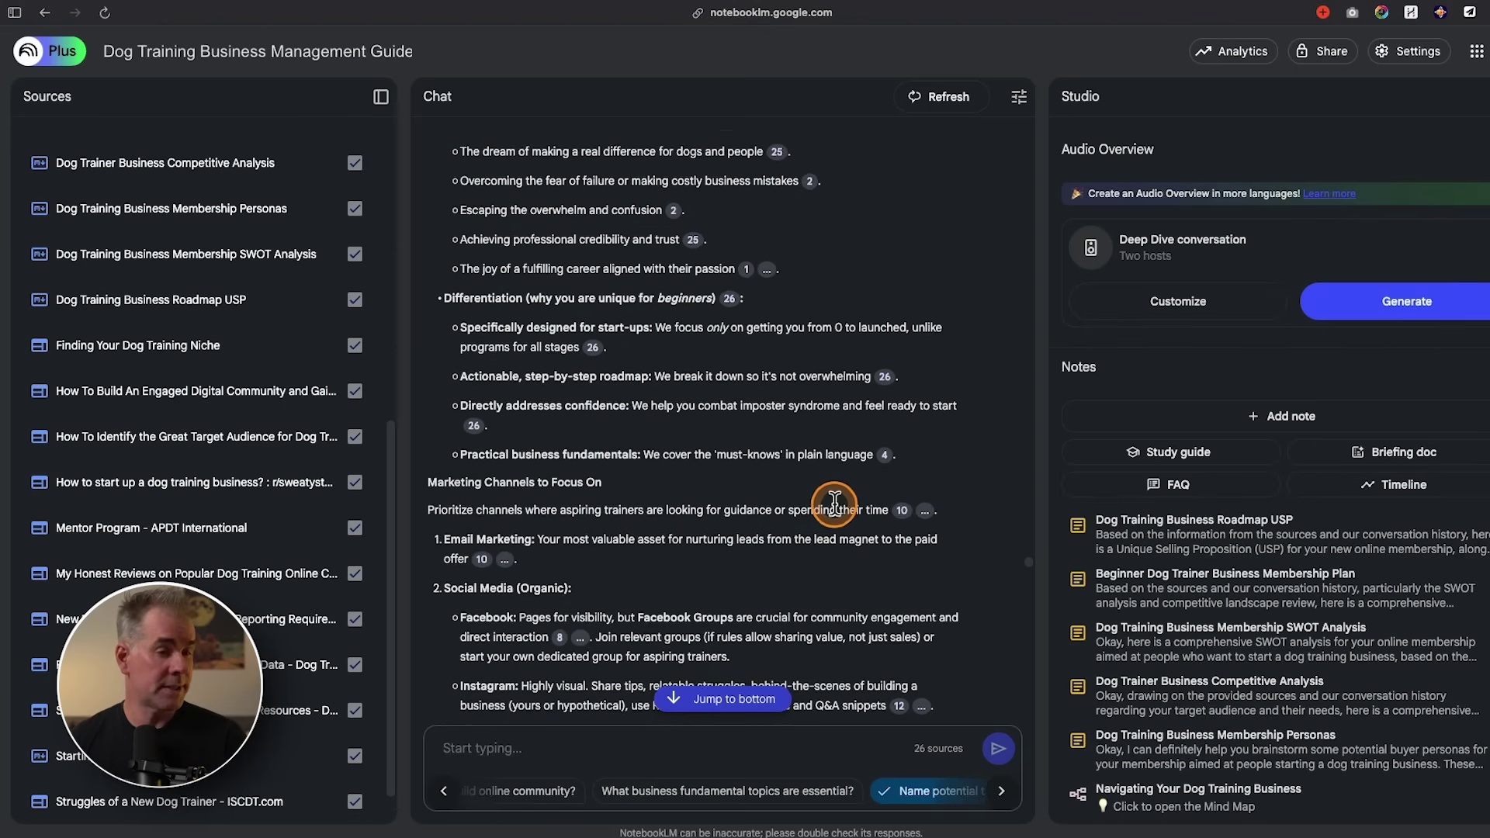
Step: Examine the marketing plan's channels, email sequence, social media content calendar, conversion tips and membership name suggestions
{"action": "scroll", "coordinate": [826, 499], "scroll_direction": "down", "scroll_amount": 3}
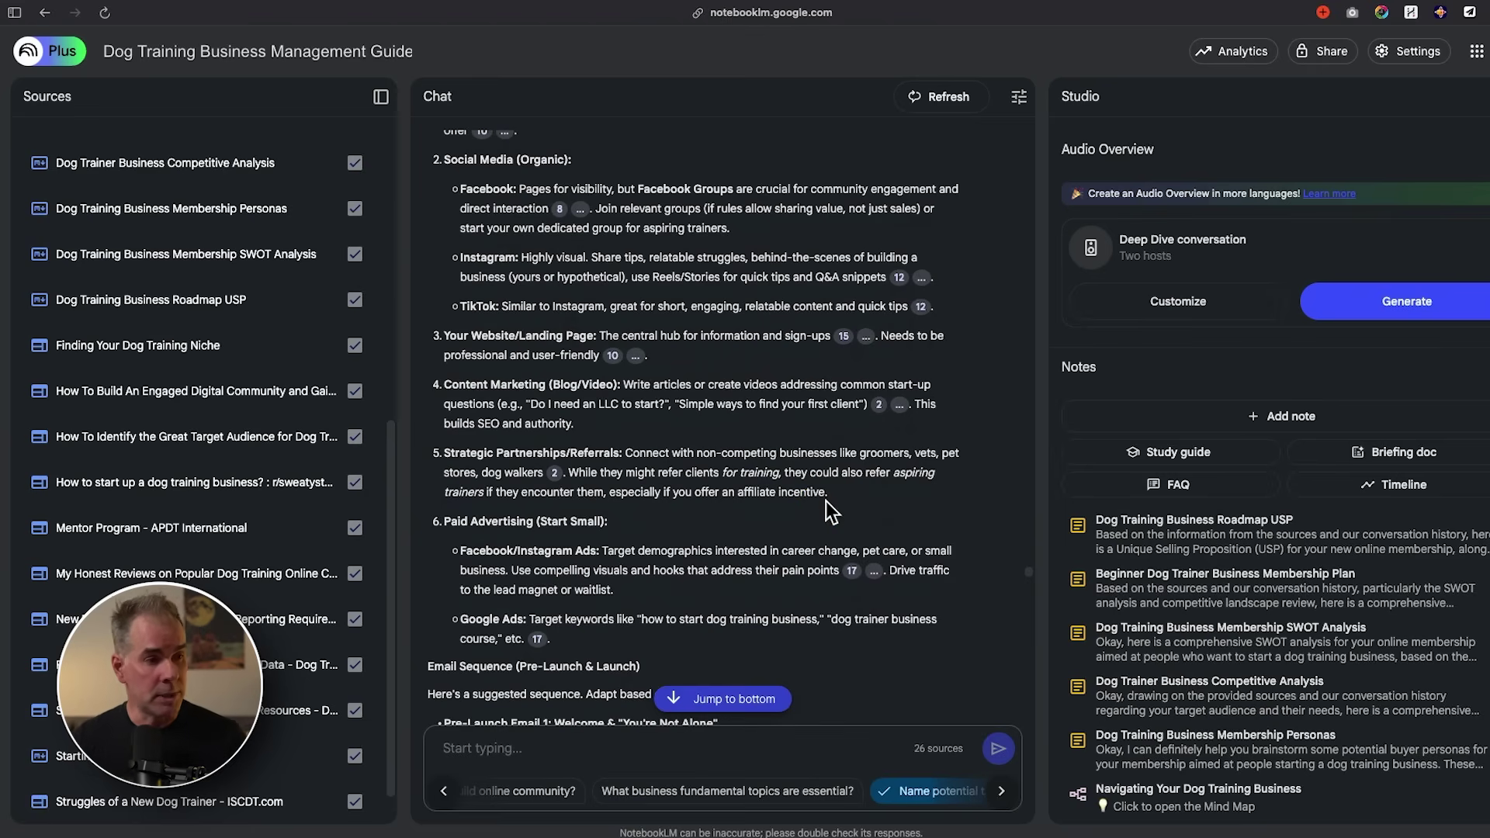
{"action": "scroll", "coordinate": [729, 566], "scroll_direction": "down", "scroll_amount": 4}
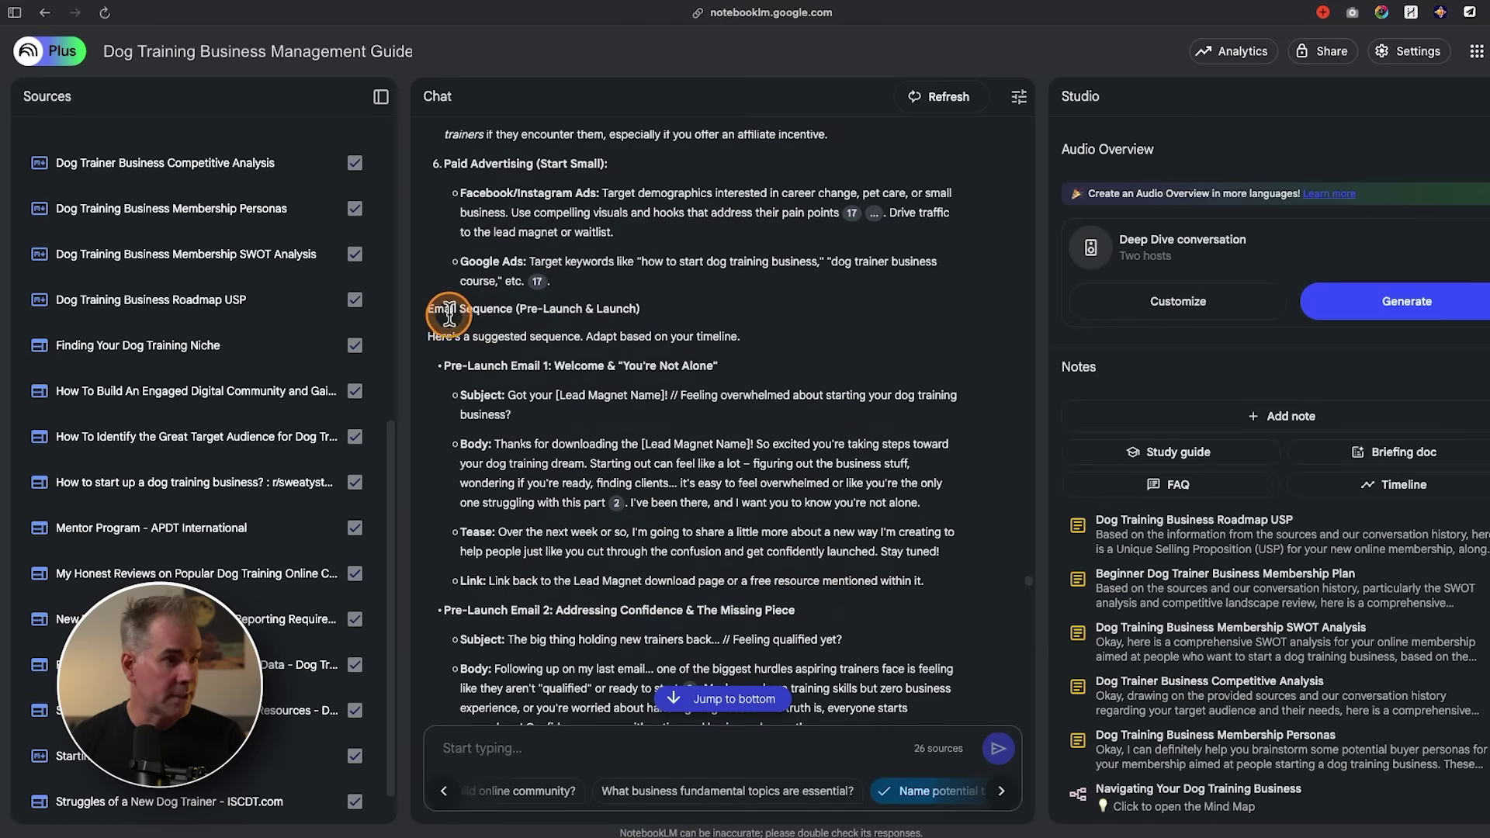
{"action": "scroll", "coordinate": [800, 481], "scroll_direction": "down", "scroll_amount": 5}
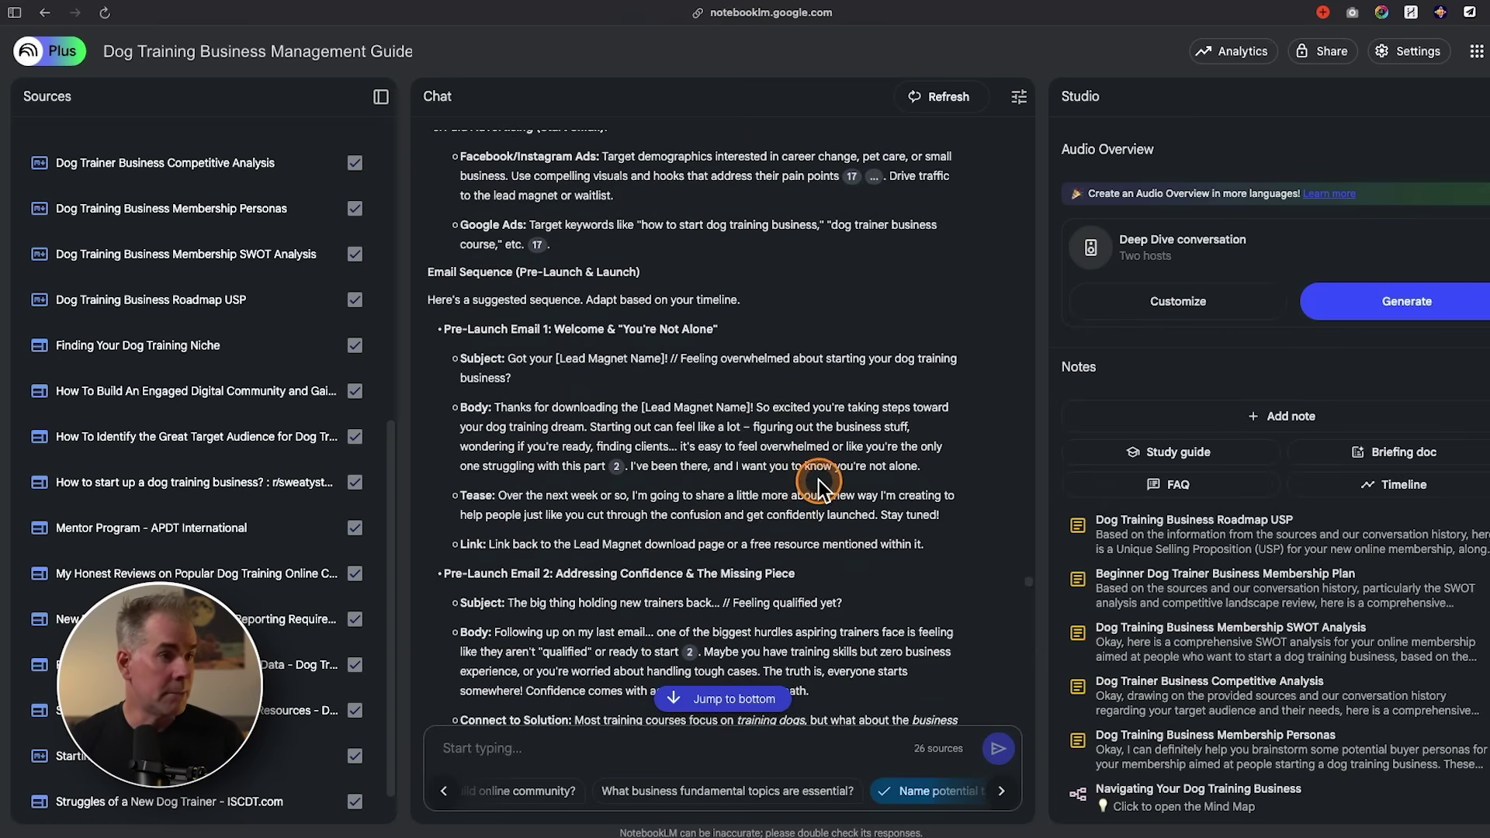
{"action": "scroll", "coordinate": [867, 499], "scroll_direction": "down", "scroll_amount": 20}
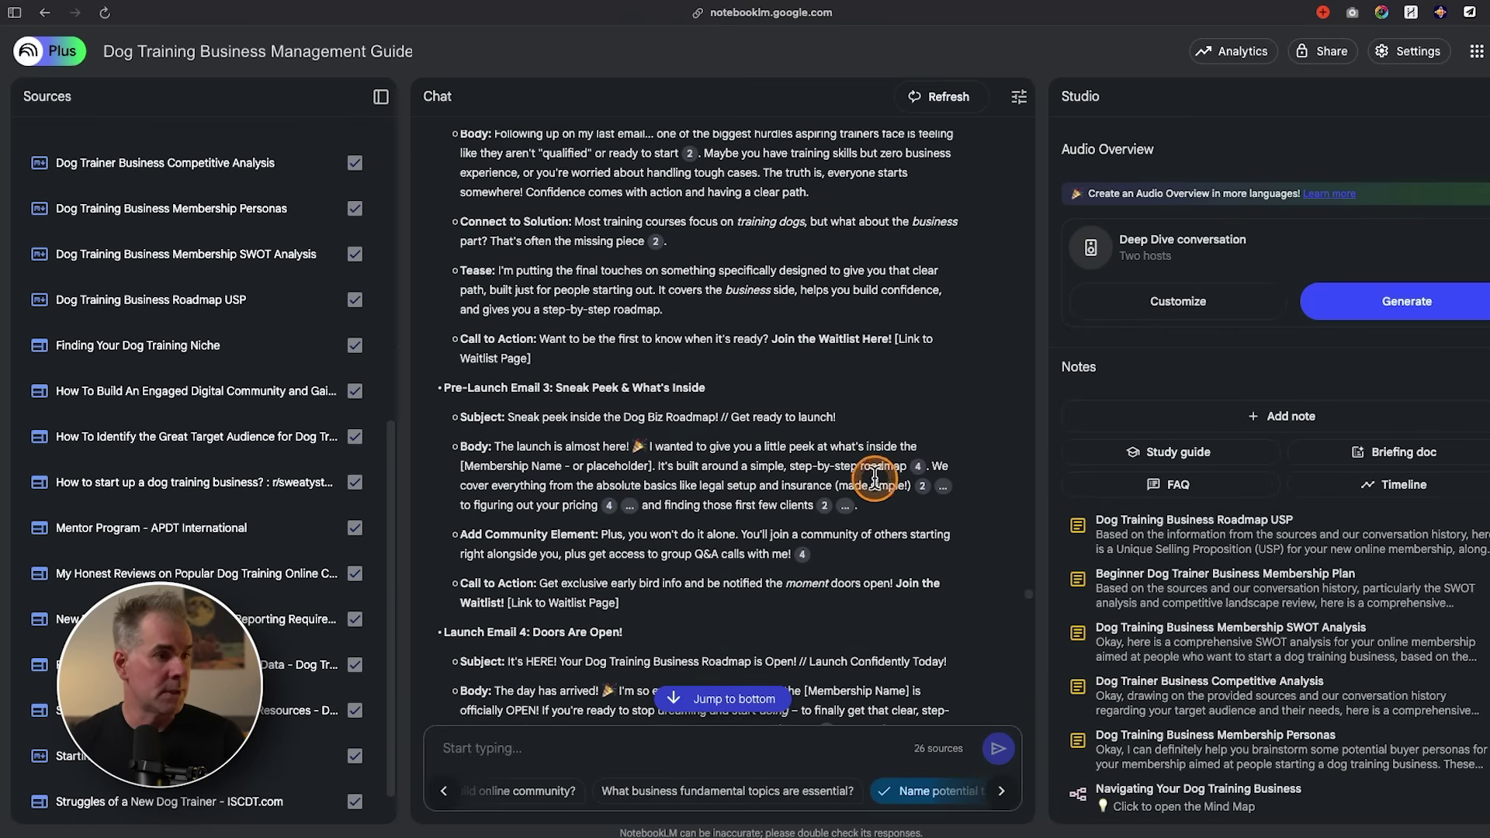
{"action": "scroll", "coordinate": [726, 540], "scroll_direction": "down", "scroll_amount": 2}
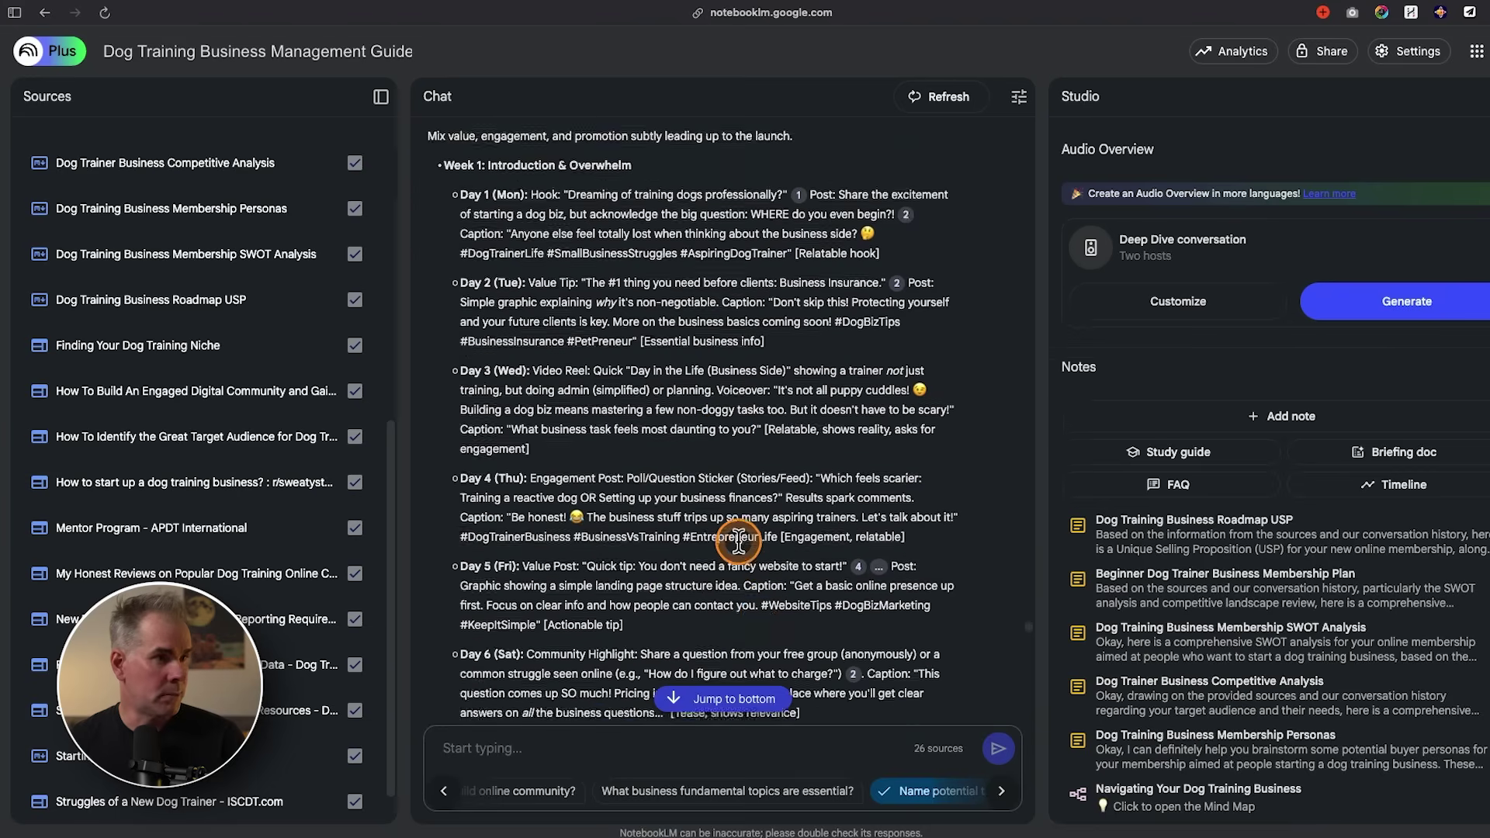
{"action": "scroll", "coordinate": [757, 520], "scroll_direction": "up", "scroll_amount": 3}
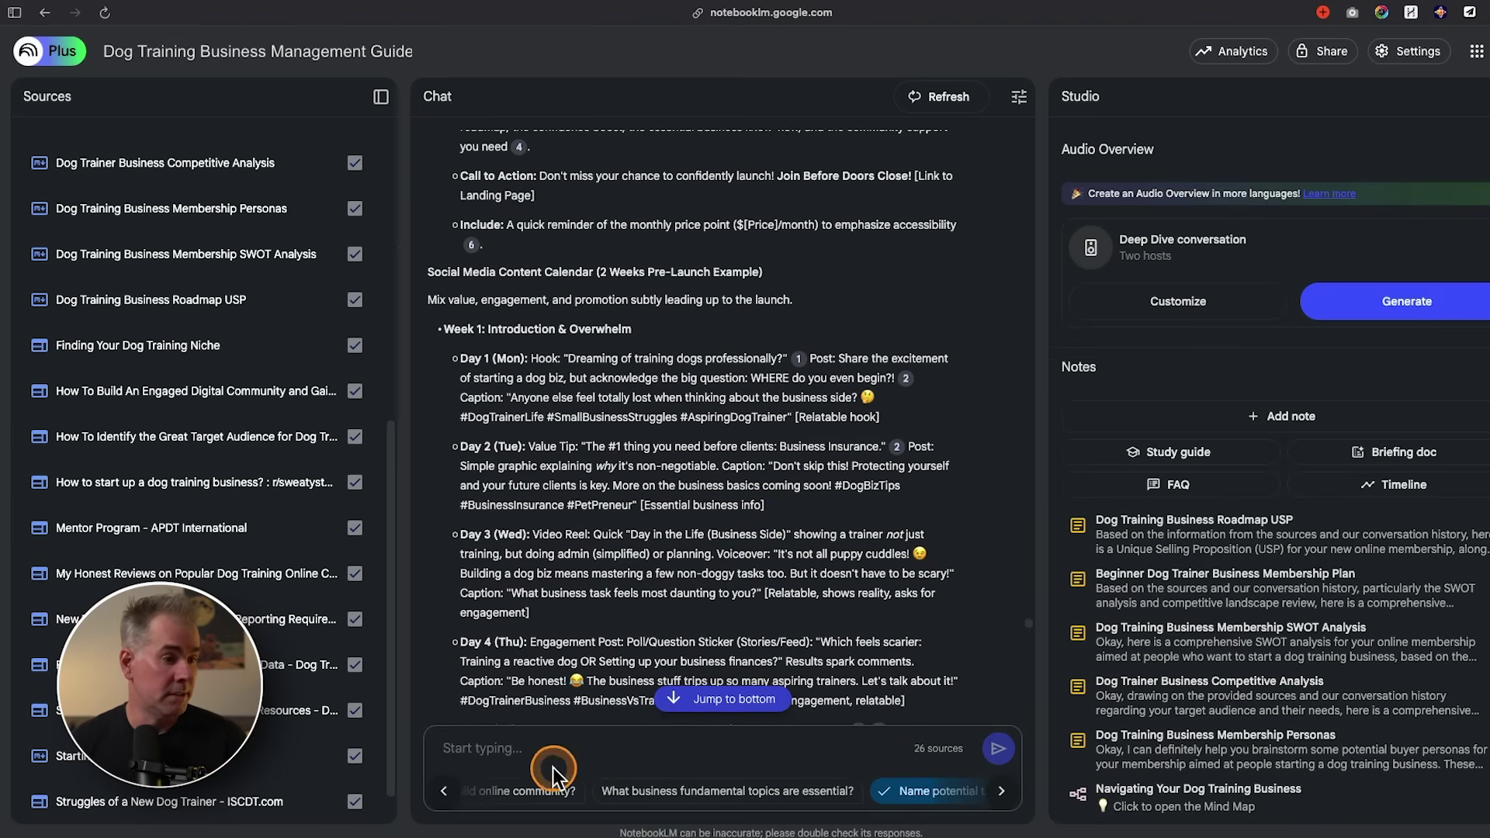
{"action": "scroll", "coordinate": [567, 621], "scroll_direction": "down", "scroll_amount": 15}
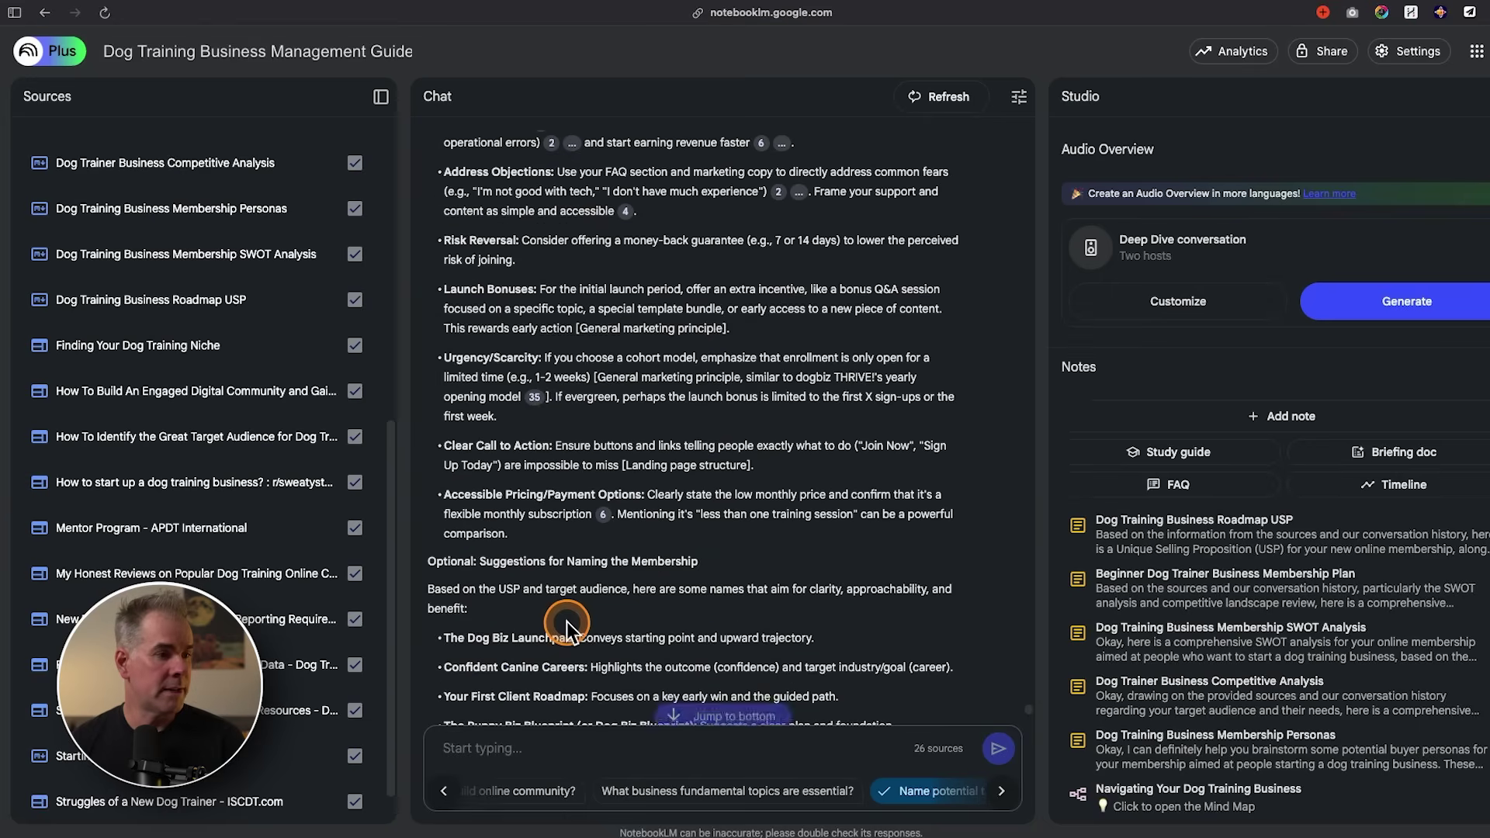
{"action": "scroll", "coordinate": [567, 621], "scroll_direction": "down", "scroll_amount": 4}
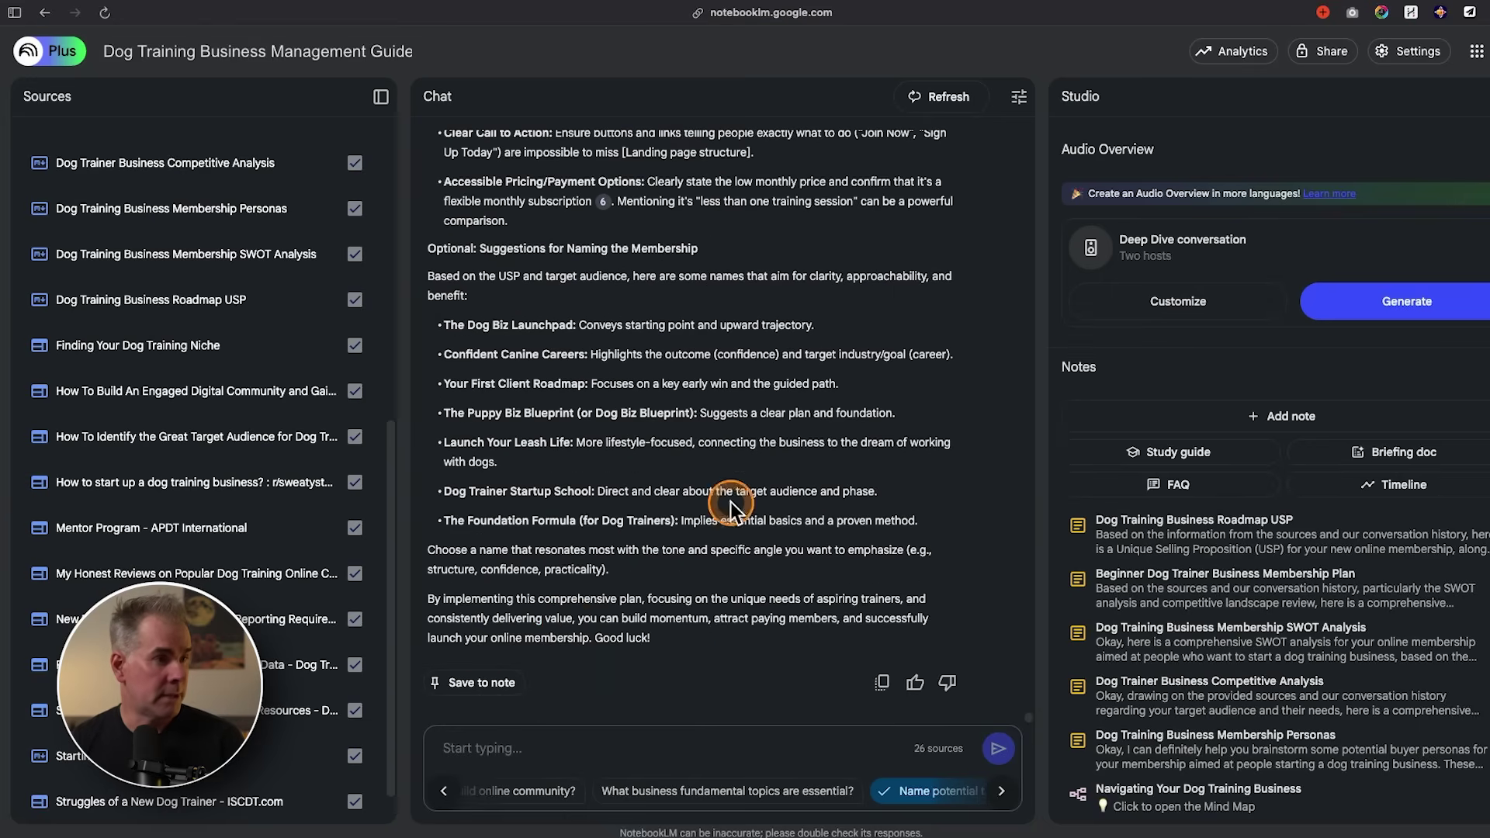
{"action": "scroll", "coordinate": [575, 458], "scroll_direction": "up", "scroll_amount": 3}
{"action": "scroll", "coordinate": [902, 365], "scroll_direction": "down", "scroll_amount": 2}
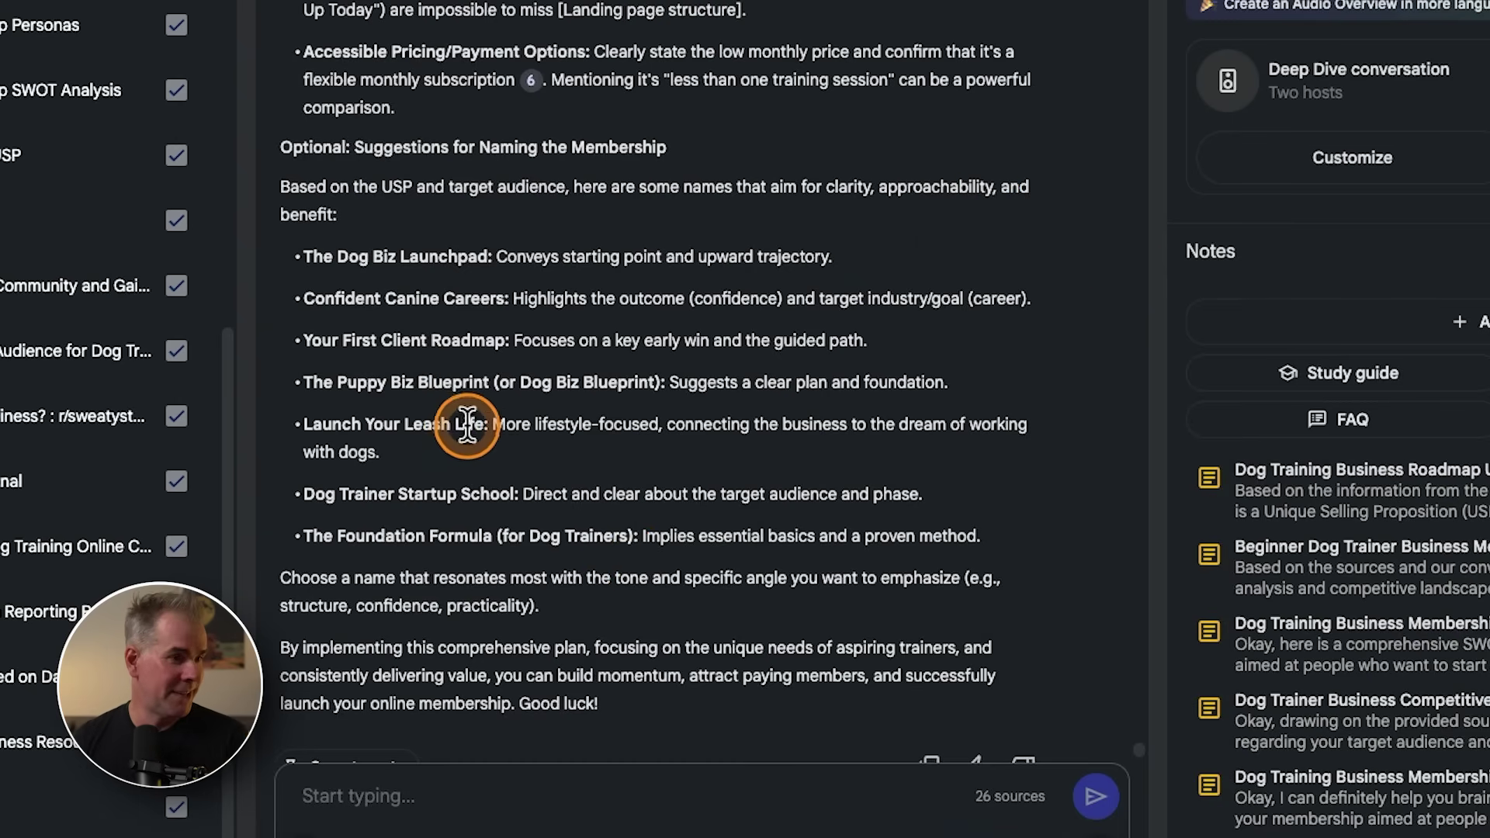
{"action": "scroll", "coordinate": [524, 543], "scroll_direction": "down", "scroll_amount": 1}
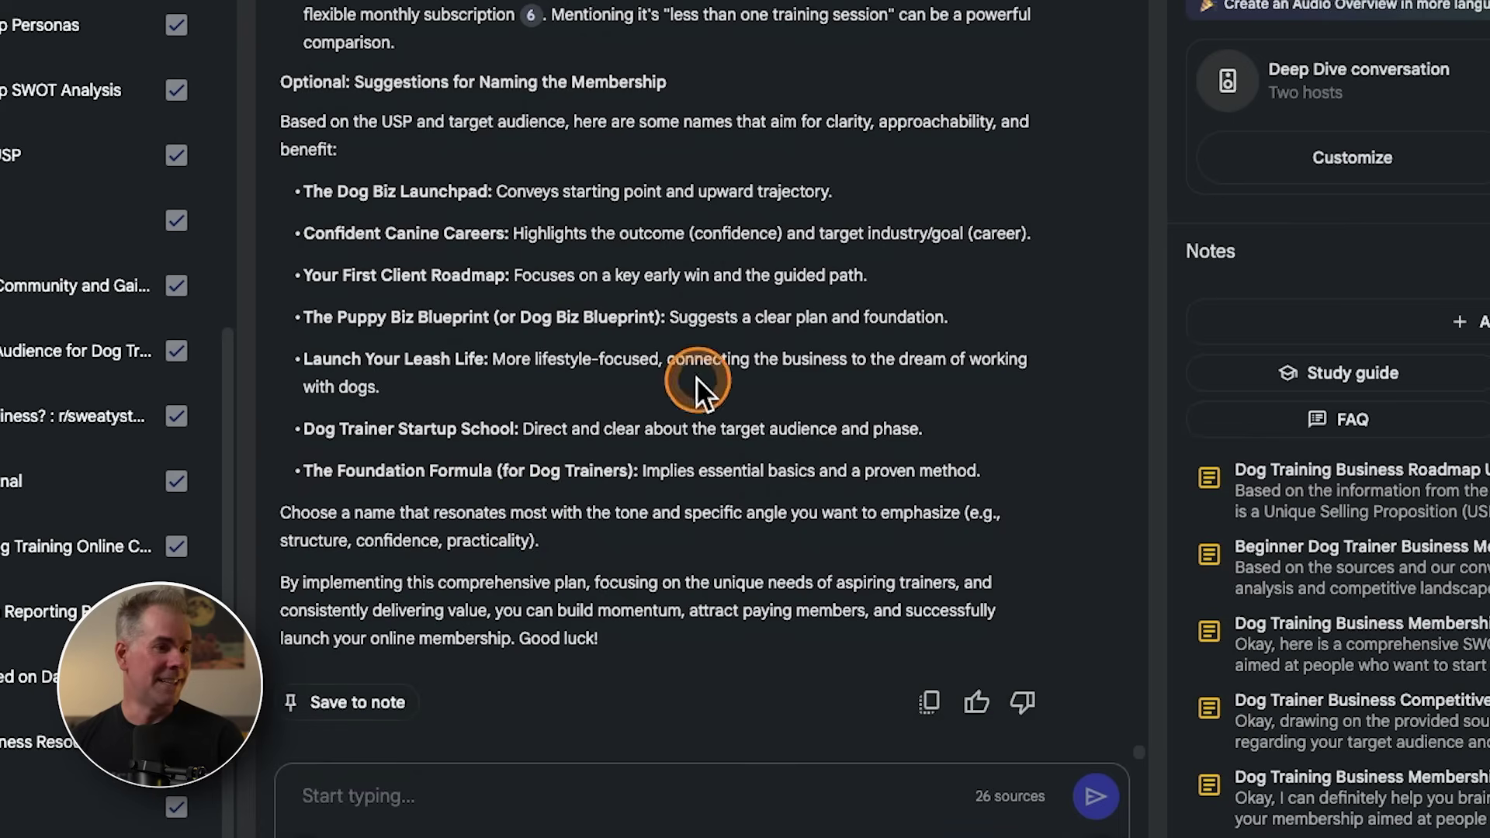
Step: Save the marketing plan response as a note, convert that note to a notebook source and close it
{"action": "left_click", "coordinate": [351, 702]}
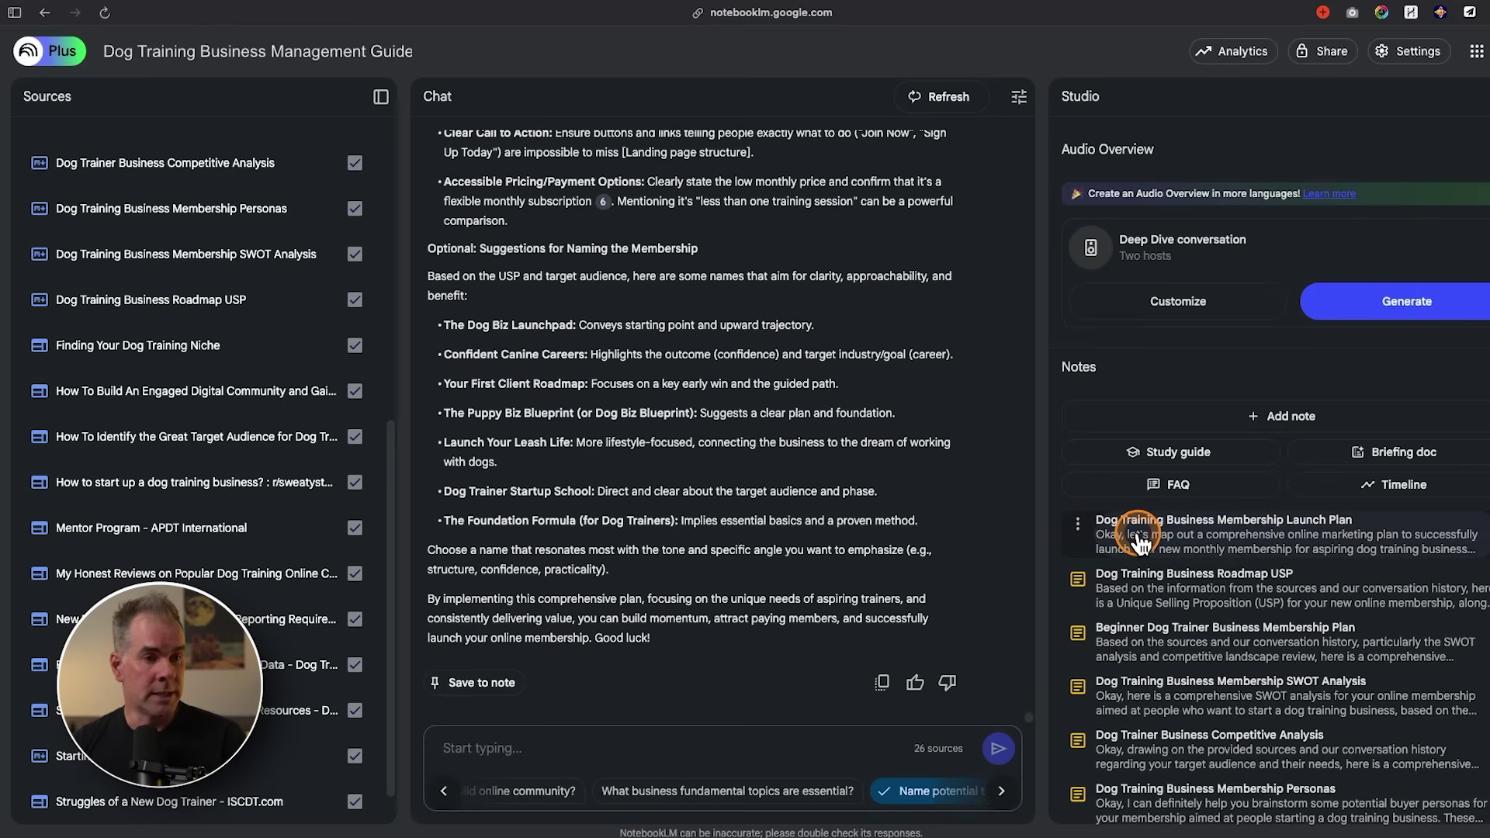
{"action": "left_click", "coordinate": [1139, 540]}
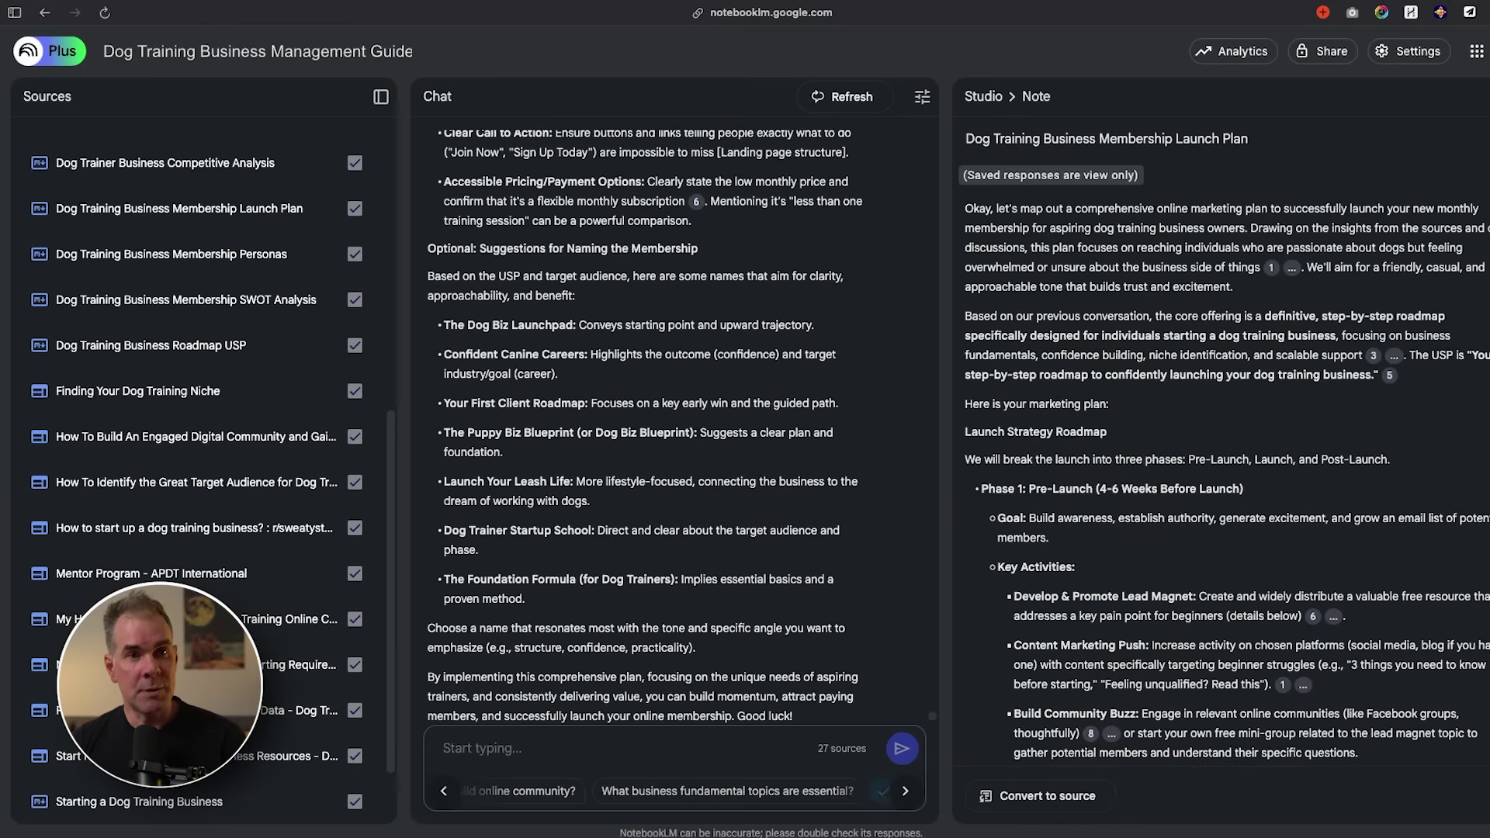
{"action": "left_click", "coordinate": [1478, 96]}
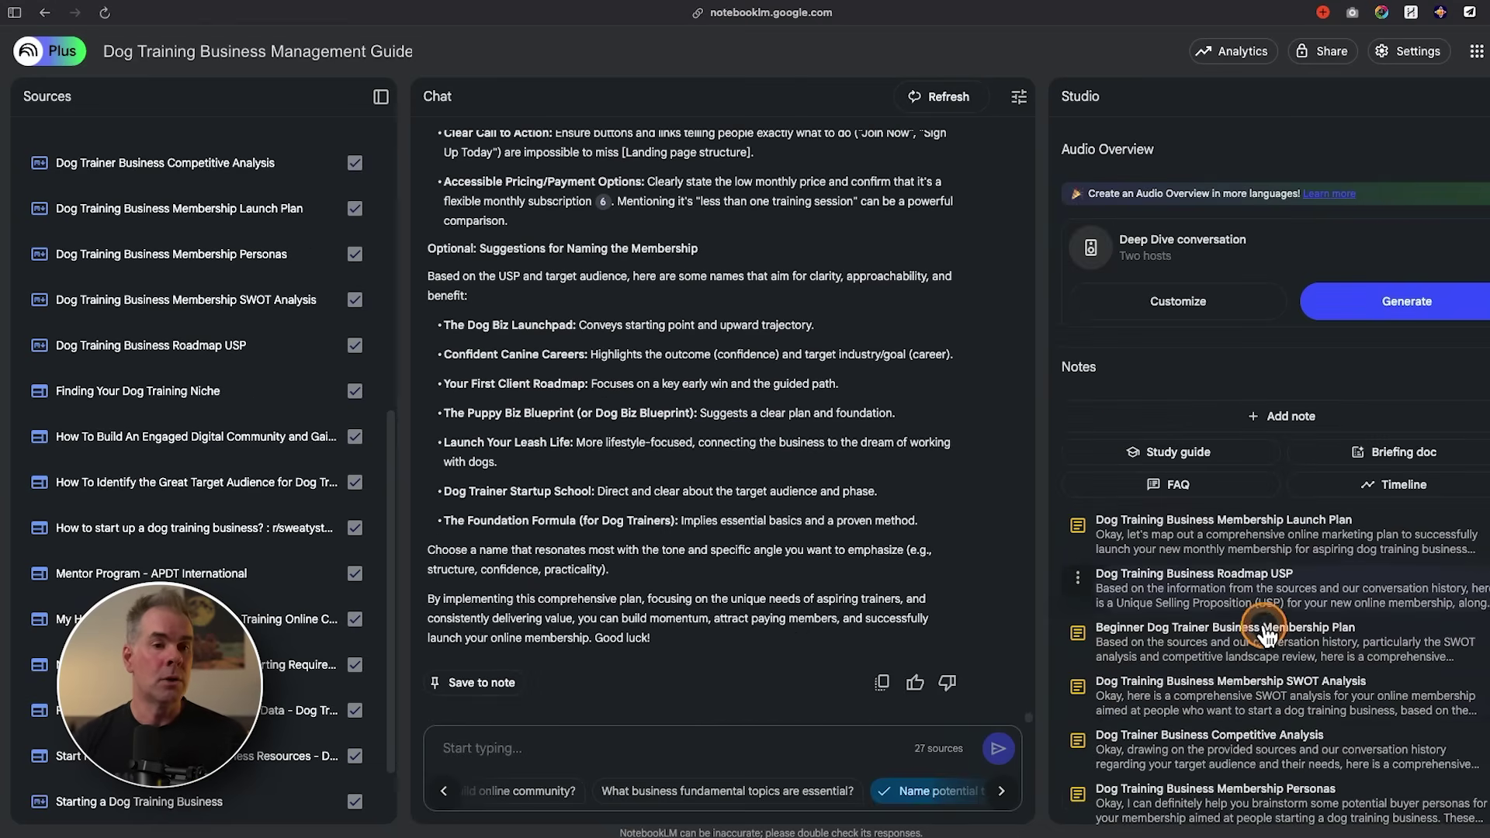
Step: Open the Dog Training Business Membership Personas note and copy its three buyer personas
{"action": "scroll", "coordinate": [1263, 615], "scroll_direction": "down", "scroll_amount": 3}
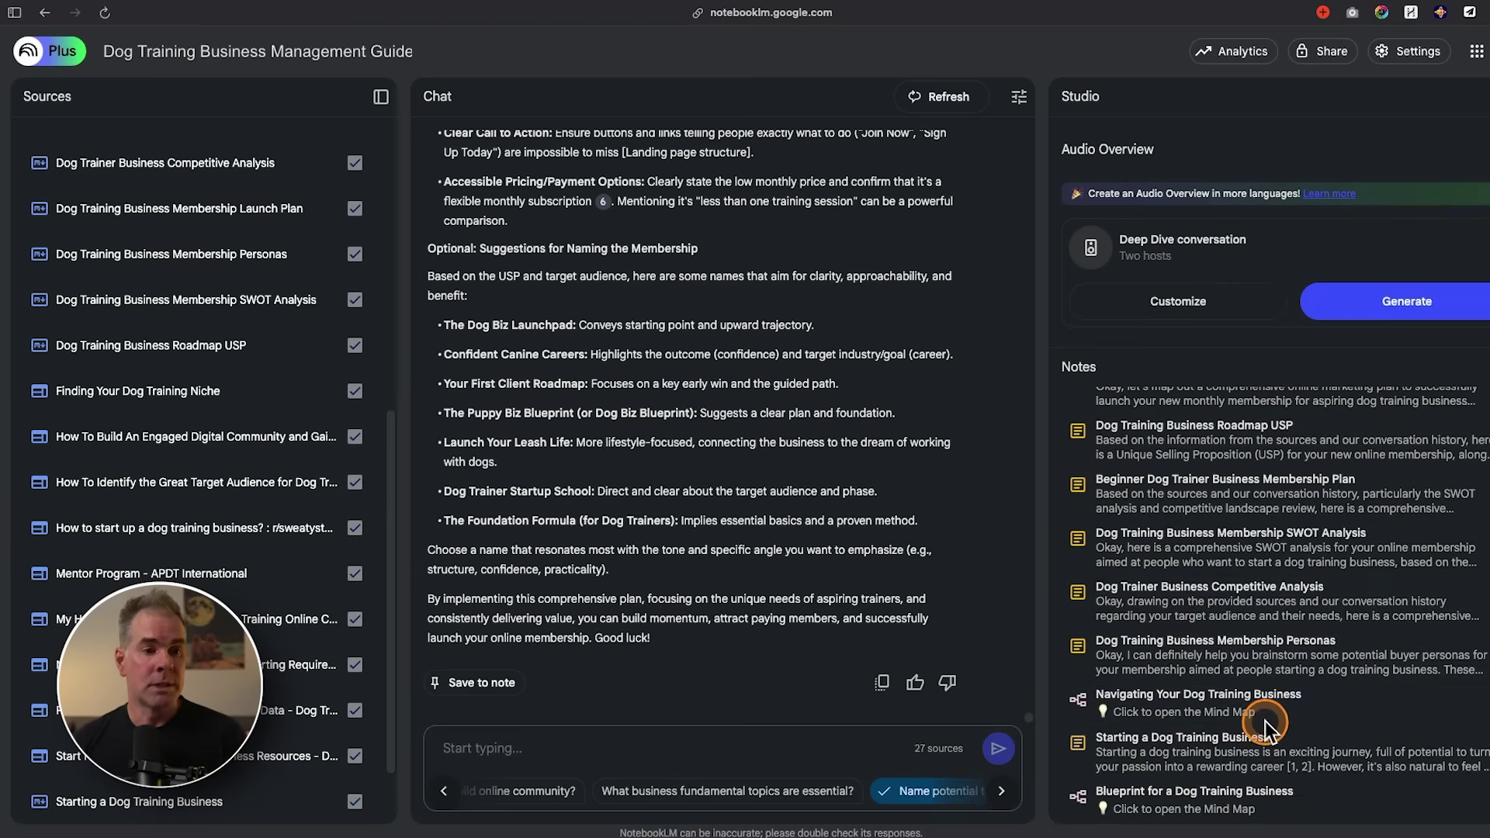
{"action": "left_click", "coordinate": [1168, 654]}
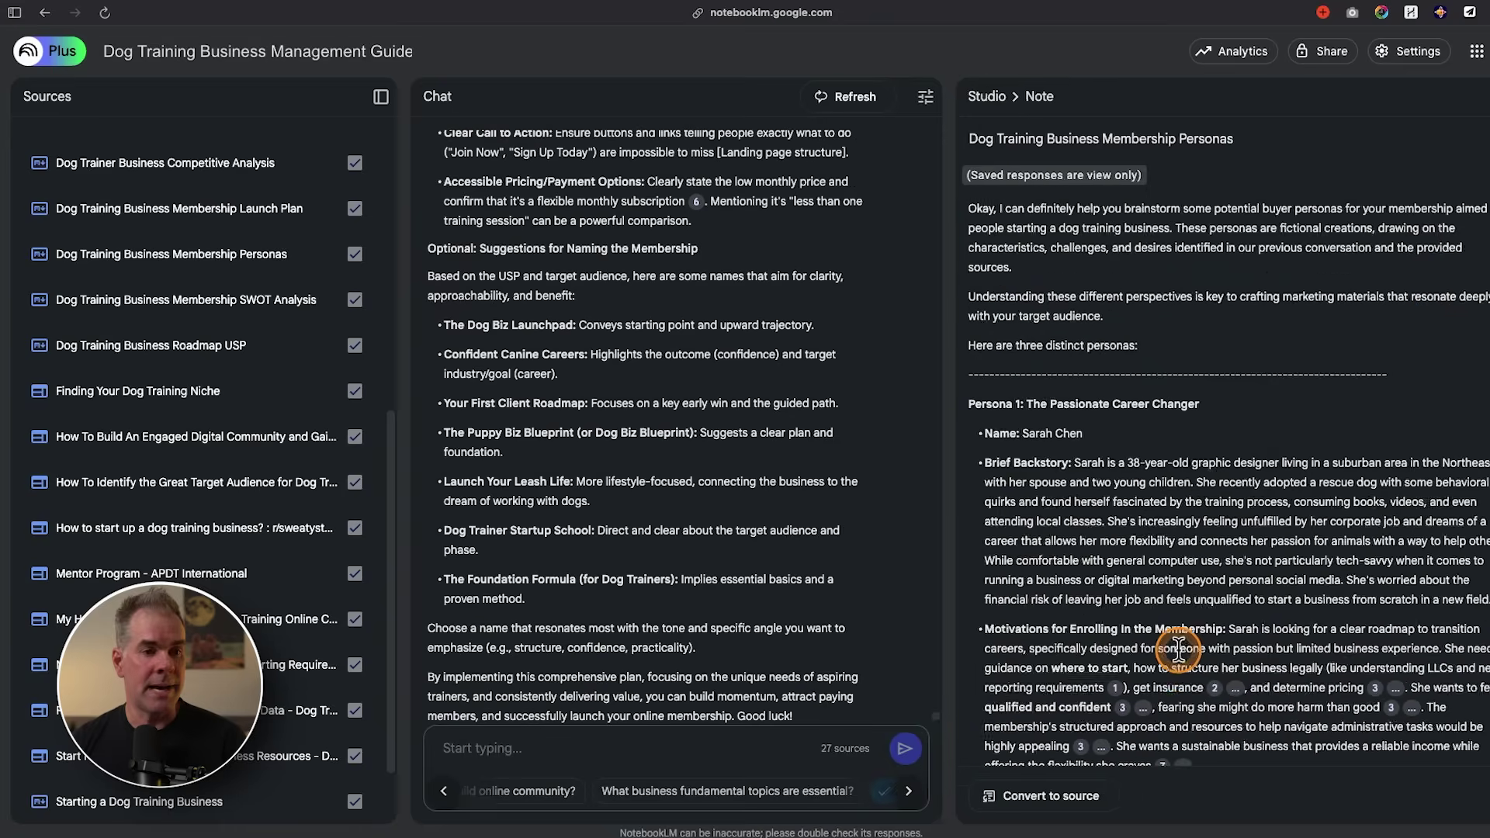
{"action": "left_click_drag", "start_coordinate": [1435, 280], "coordinate": [1191, 746]}
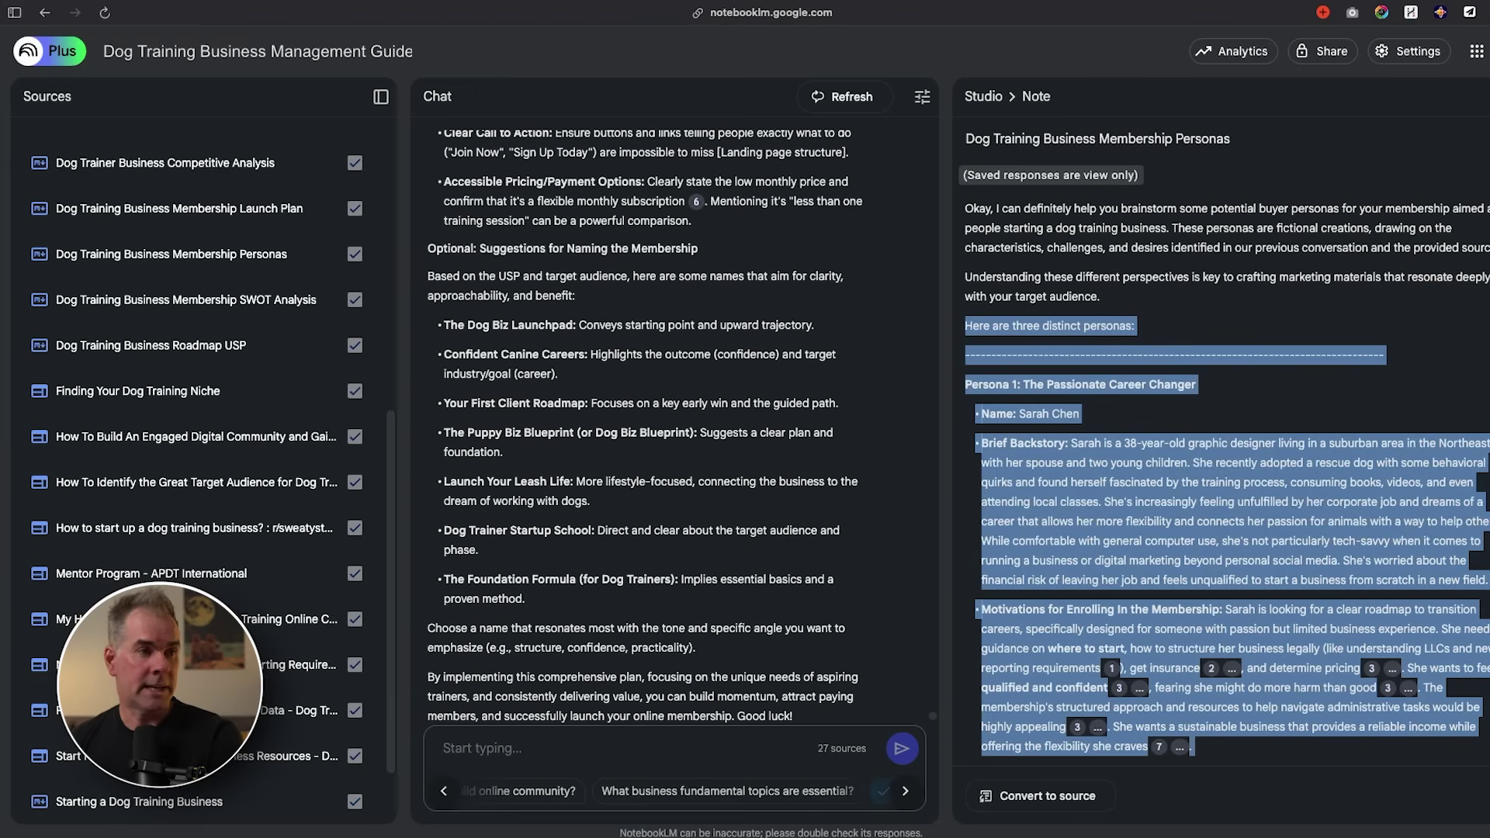
Step: Switch to the untitled Google Docs document, paste the copied personas after its last paragraph and look them over
{"action": "left_click", "coordinate": [14, 13]}
{"action": "left_click", "coordinate": [70, 207]}
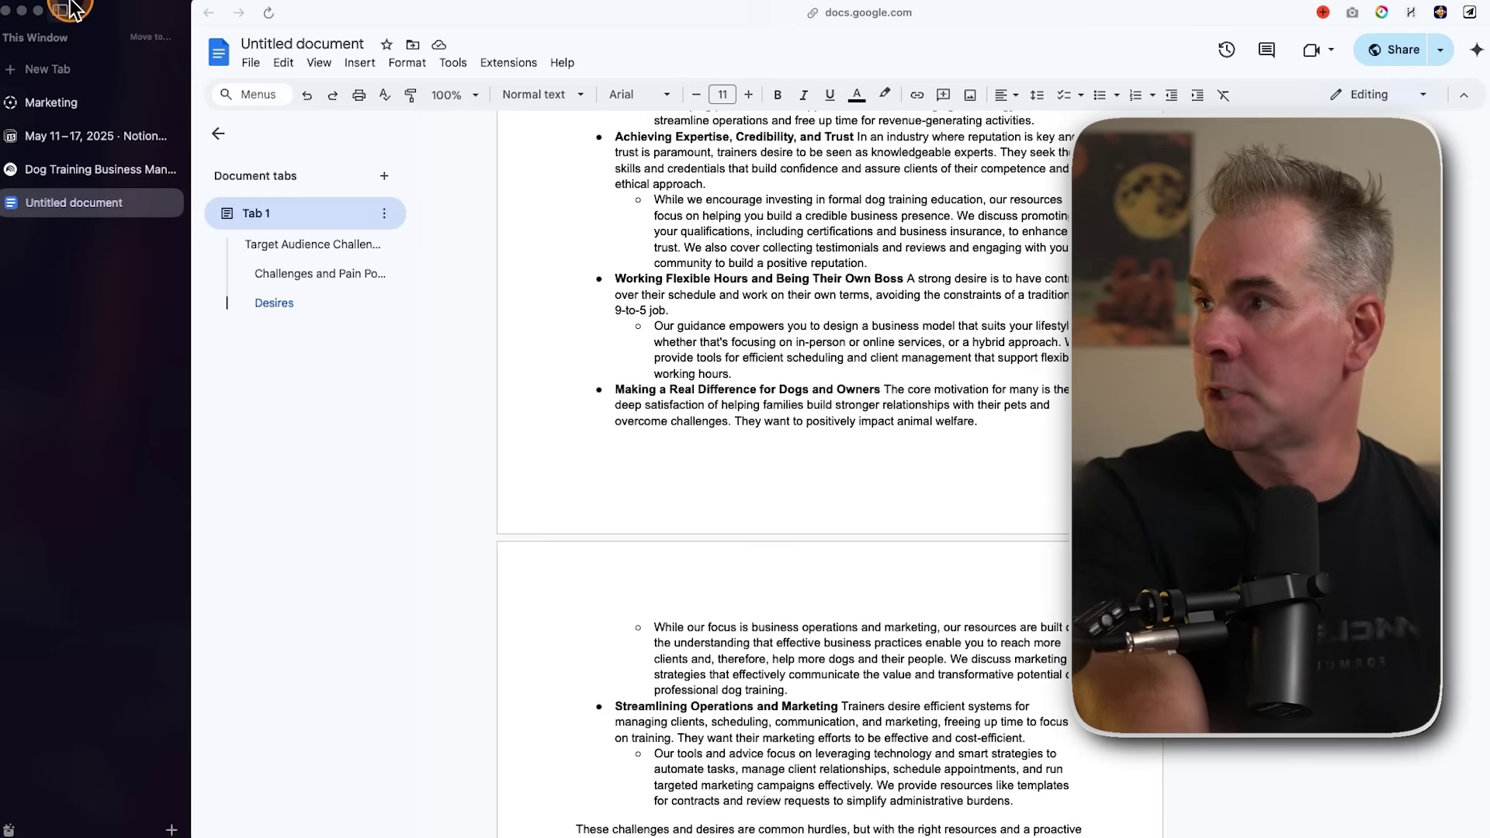
{"action": "left_click", "coordinate": [60, 13]}
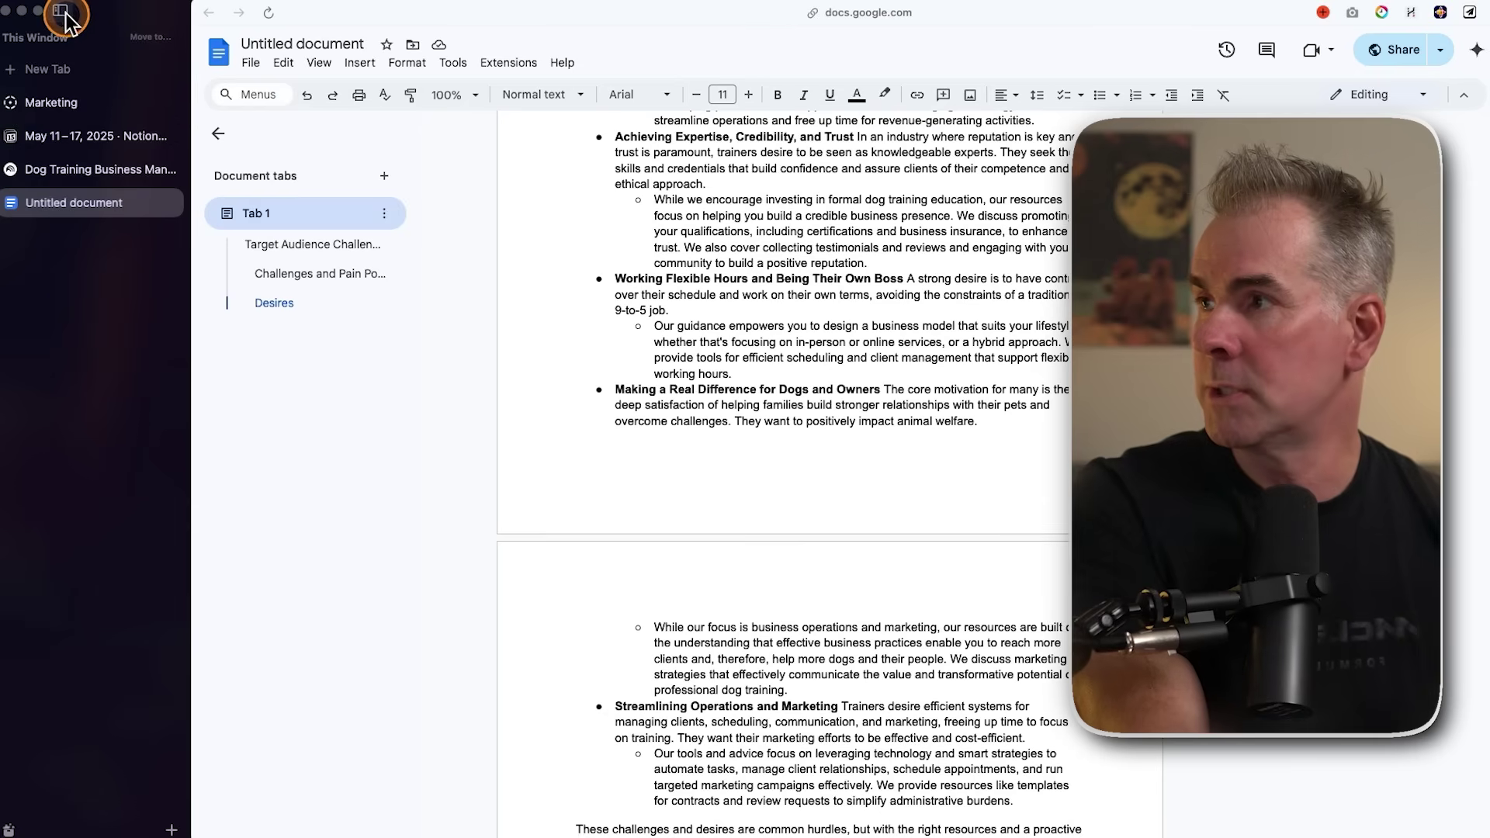
{"action": "scroll", "coordinate": [768, 590], "scroll_direction": "down", "scroll_amount": 10}
{"action": "left_click", "coordinate": [528, 323]}
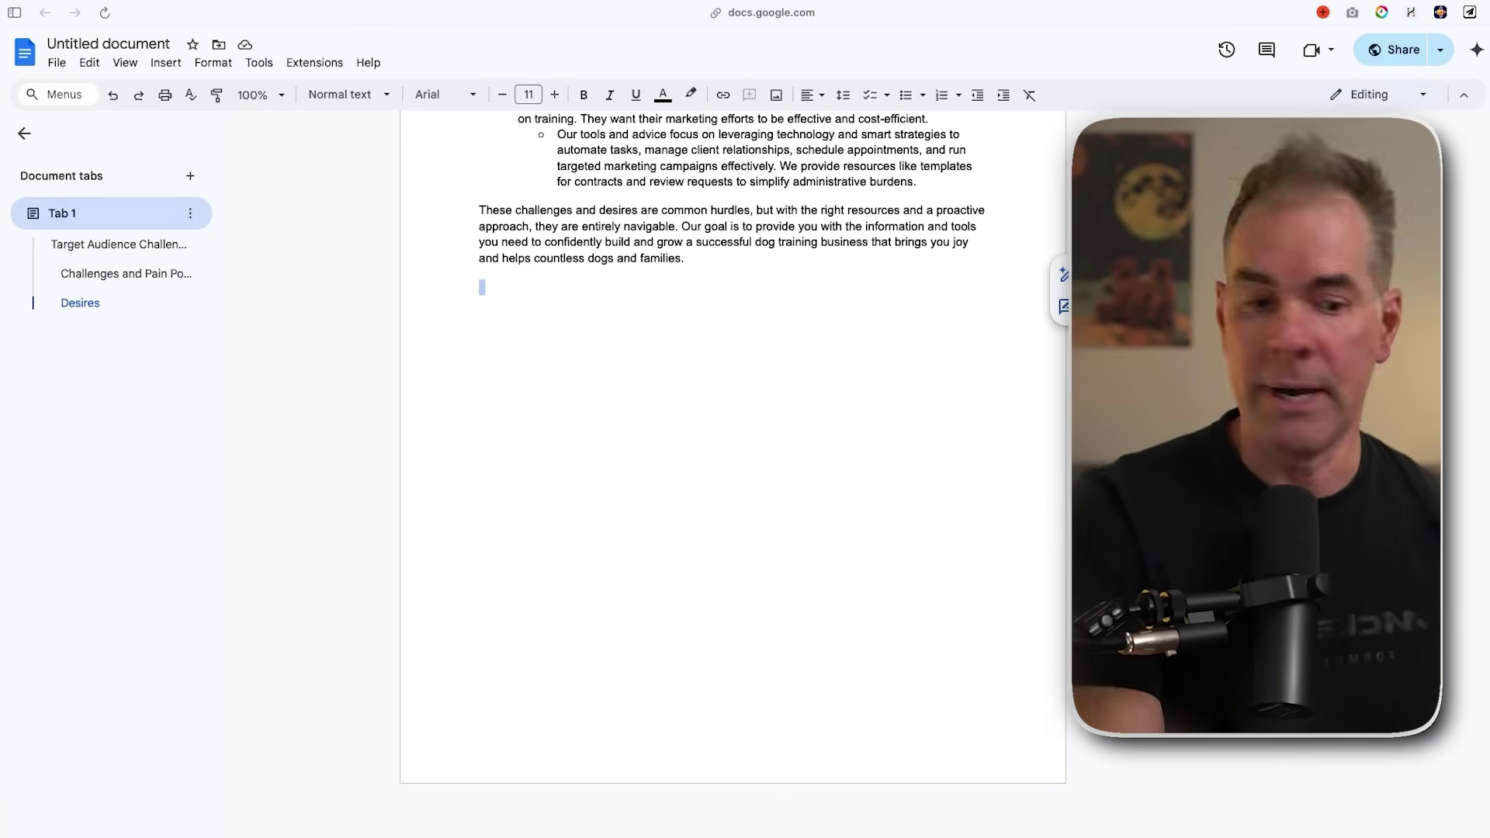
{"action": "key", "text": "super+v"}
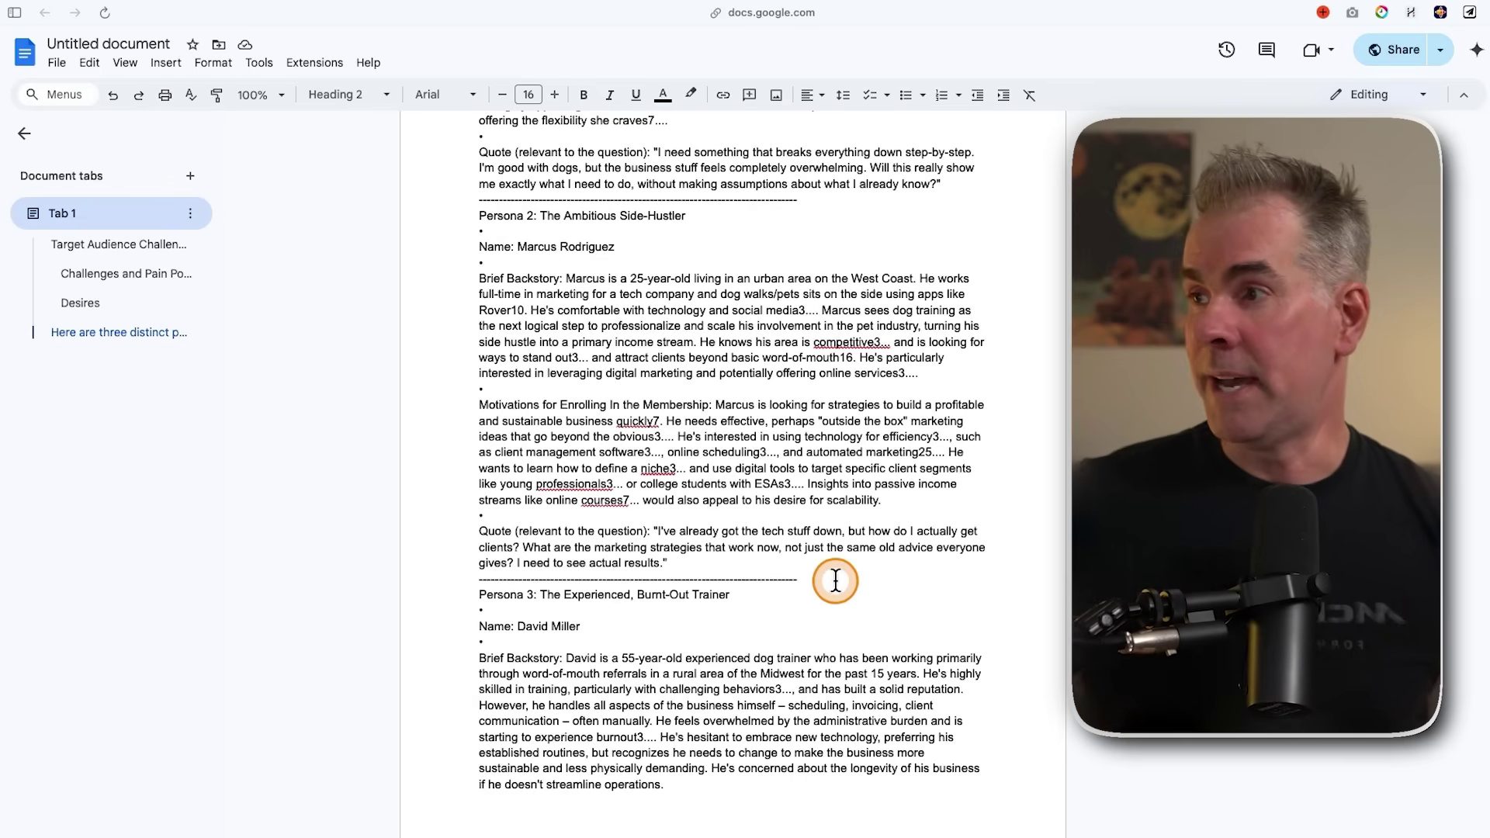
{"action": "scroll", "coordinate": [835, 580], "scroll_direction": "up", "scroll_amount": 15}
{"action": "scroll", "coordinate": [835, 581], "scroll_direction": "down", "scroll_amount": 8}
{"action": "left_click_drag", "start_coordinate": [544, 202], "coordinate": [474, 192]}
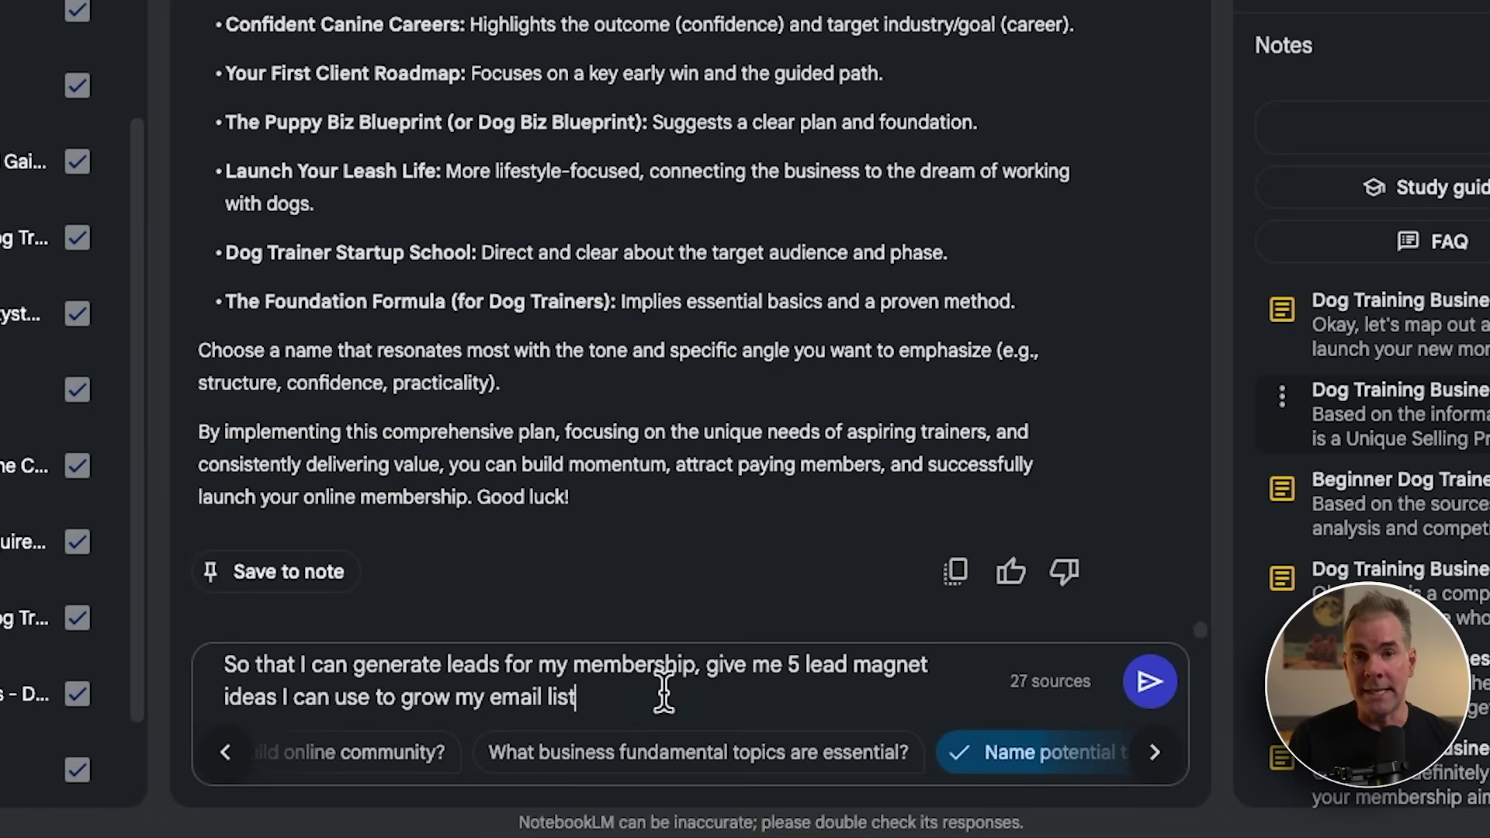
Step: Prompt the NotebookLM chat for 5 lead magnet ideas to generate membership leads and grow the email list, and review the suggestions
{"action": "left_click", "coordinate": [1194, 684]}
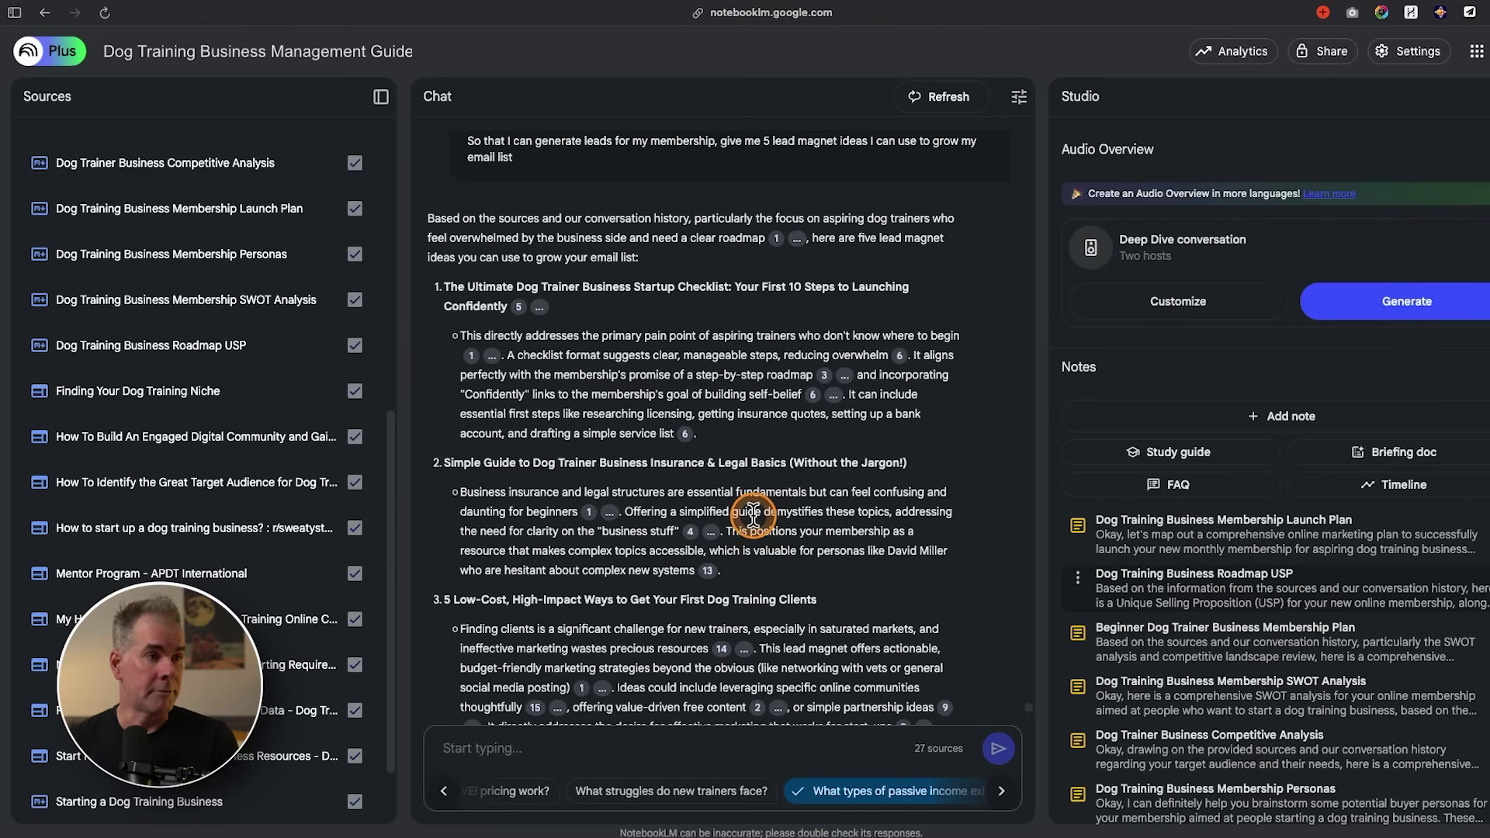
{"action": "scroll", "coordinate": [752, 516], "scroll_direction": "down", "scroll_amount": 1}
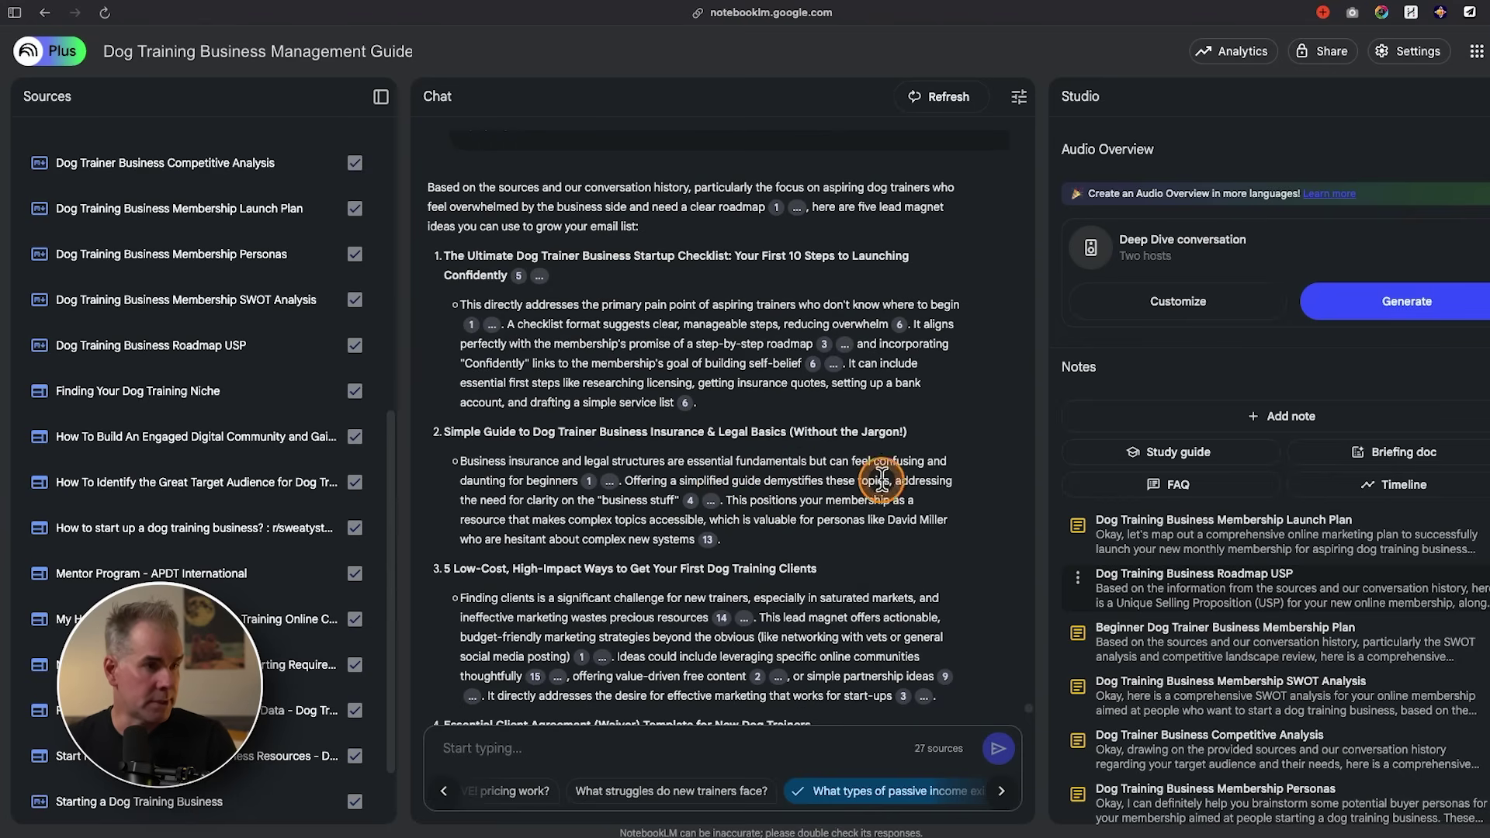
{"action": "scroll", "coordinate": [847, 473], "scroll_direction": "down", "scroll_amount": 4}
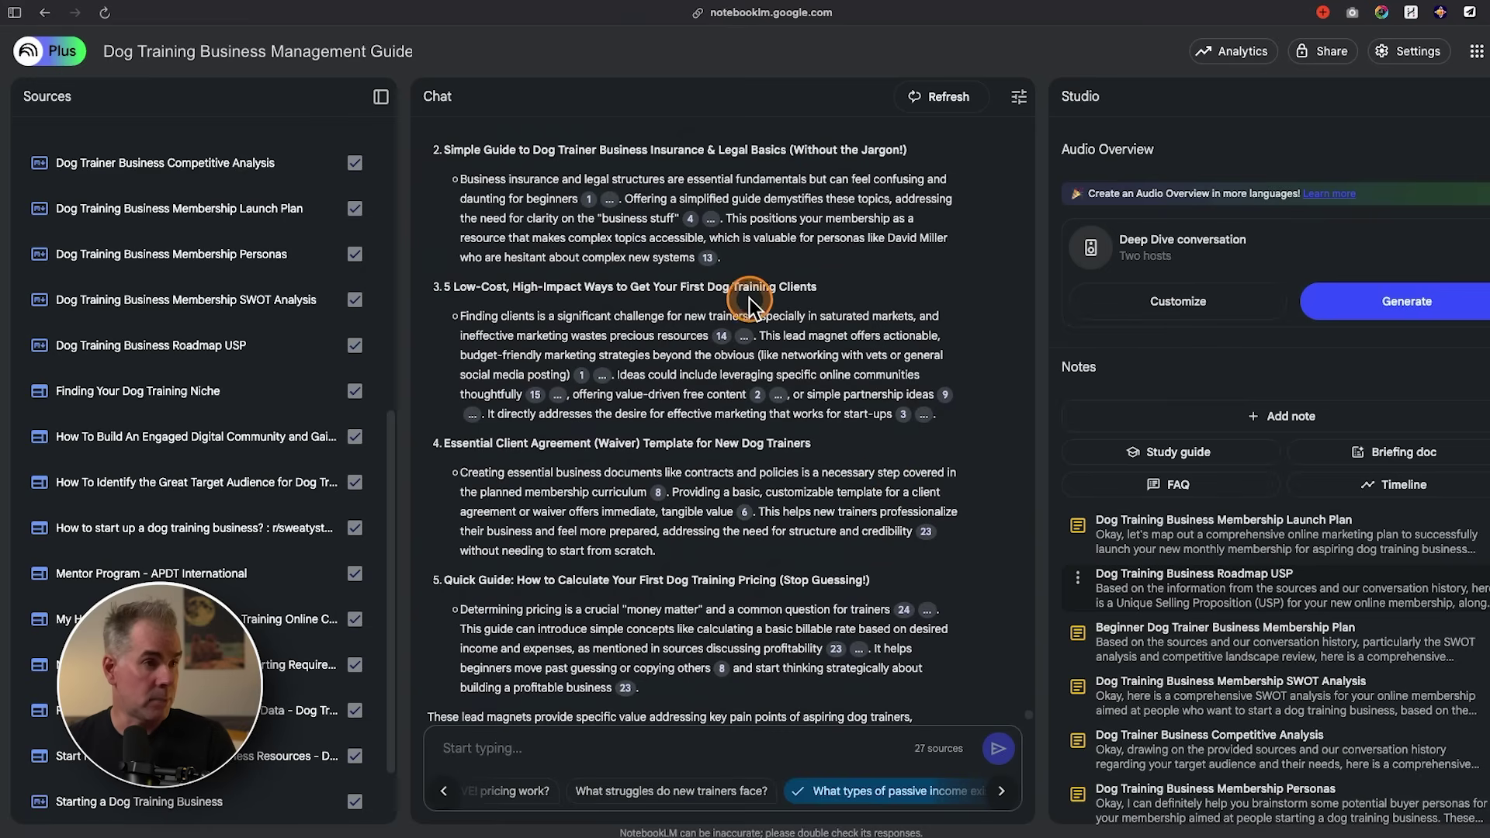
{"action": "scroll", "coordinate": [827, 434], "scroll_direction": "down", "scroll_amount": 2}
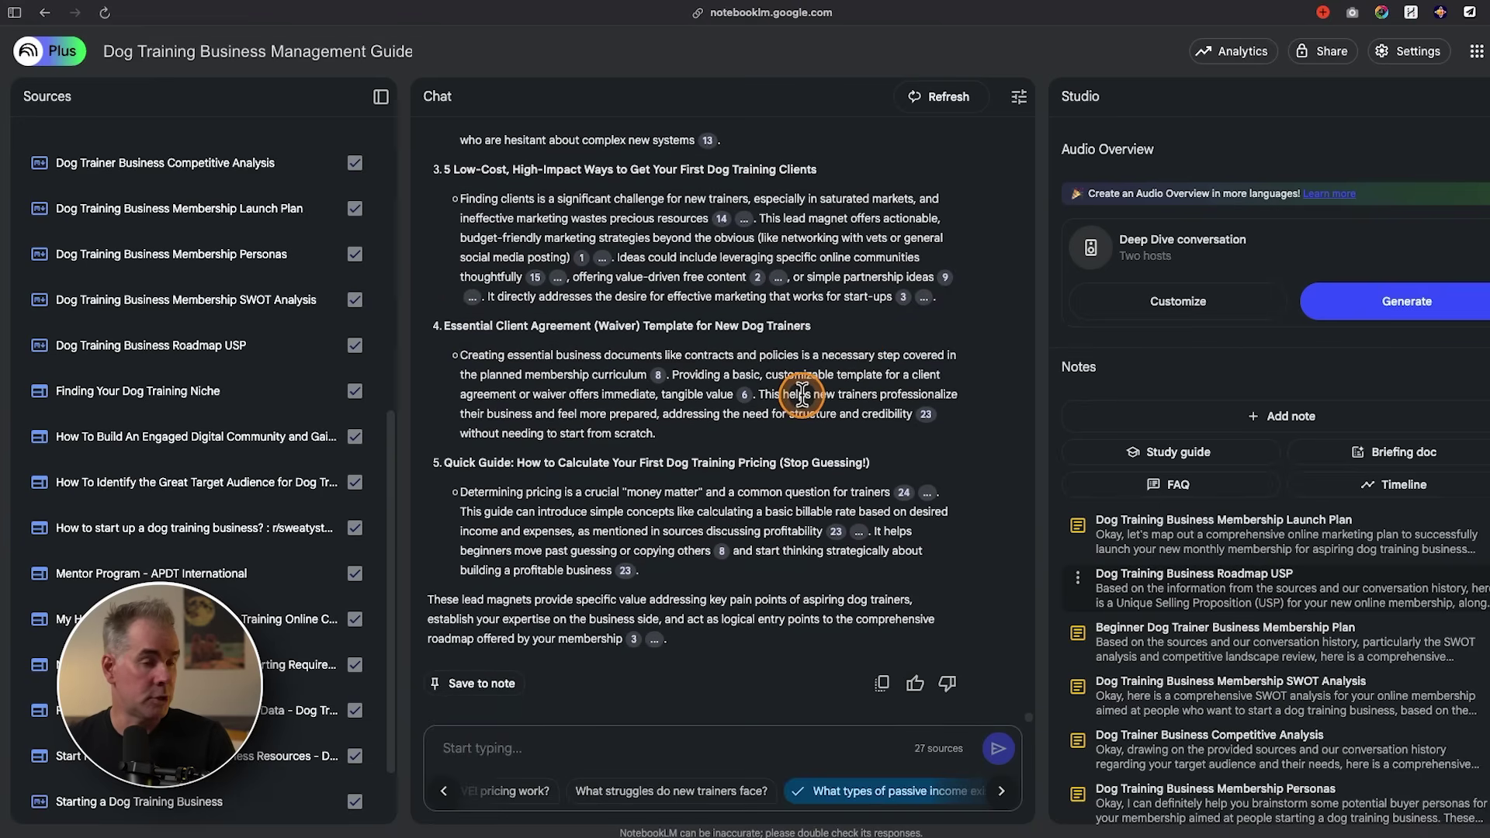
{"action": "scroll", "coordinate": [802, 393], "scroll_direction": "up", "scroll_amount": 2}
{"action": "scroll", "coordinate": [771, 552], "scroll_direction": "up", "scroll_amount": 2}
{"action": "scroll", "coordinate": [772, 552], "scroll_direction": "down", "scroll_amount": 3}
{"action": "scroll", "coordinate": [771, 551], "scroll_direction": "up", "scroll_amount": 1}
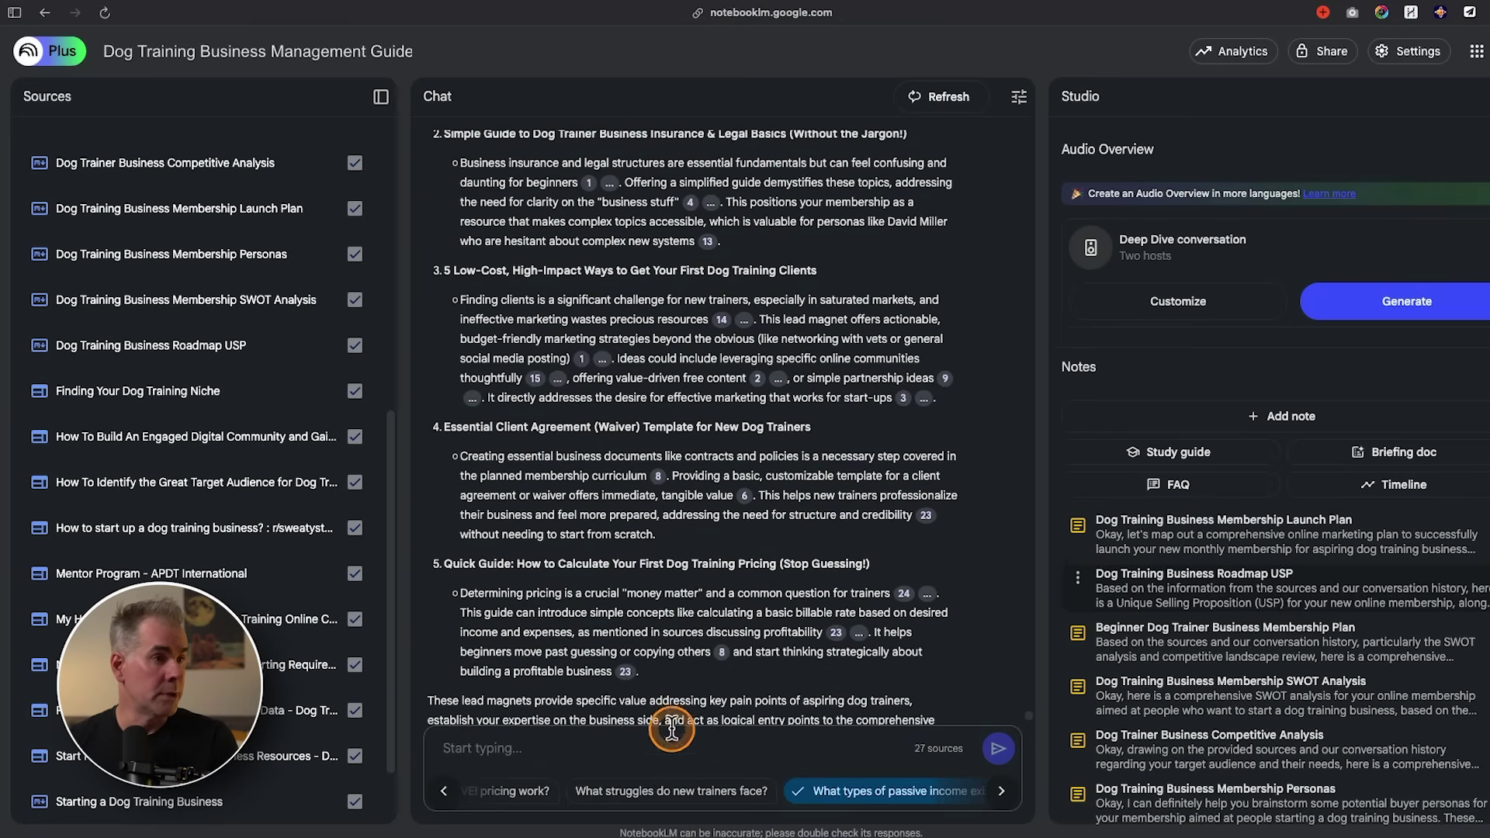
{"action": "scroll", "coordinate": [555, 729], "scroll_direction": "down", "scroll_amount": 2}
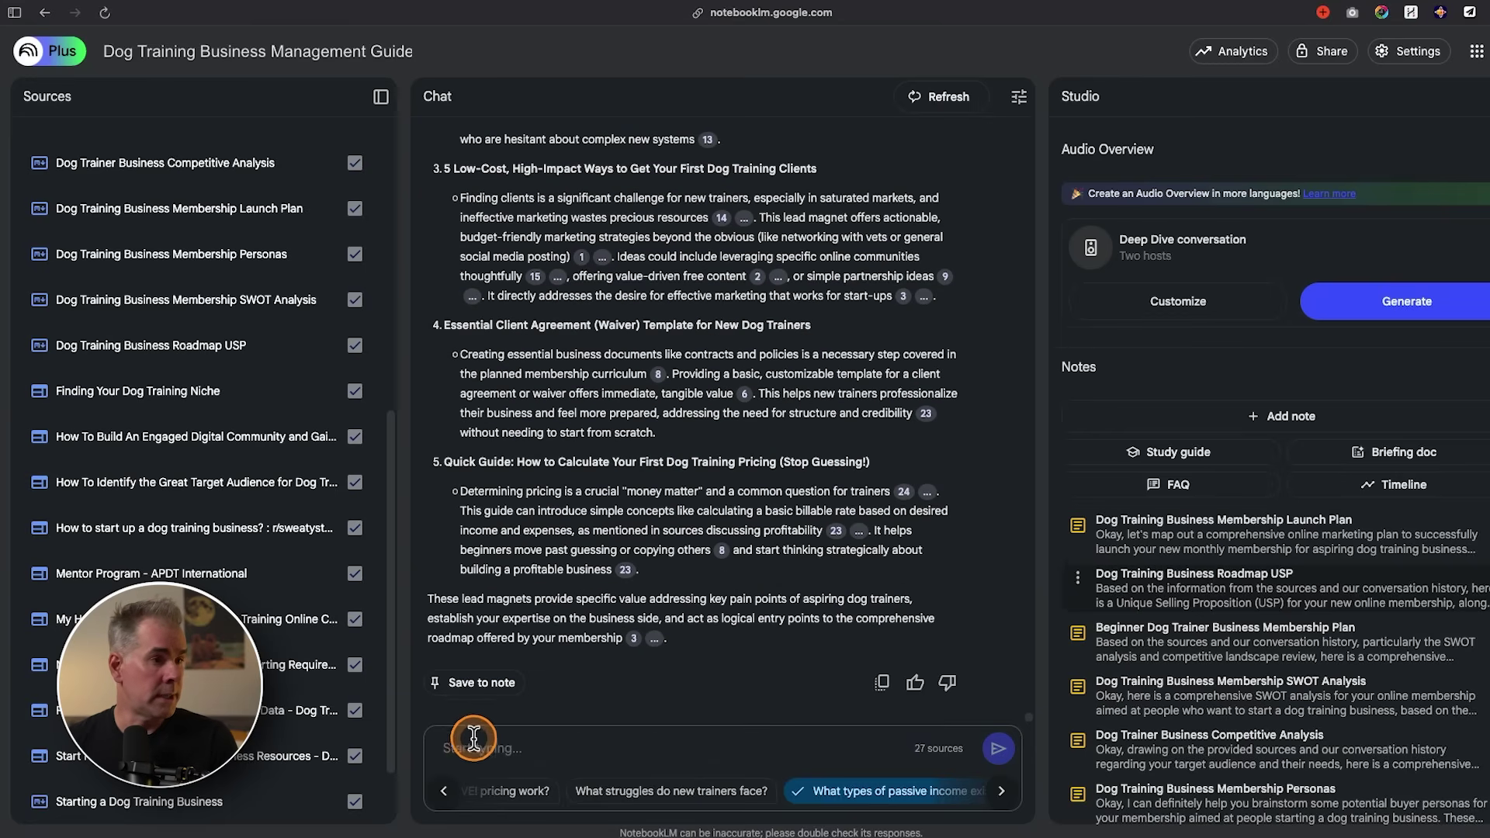
Step: Save the lead magnet ideas response as a note, open that note and convert it to a notebook source
{"action": "left_click", "coordinate": [483, 686]}
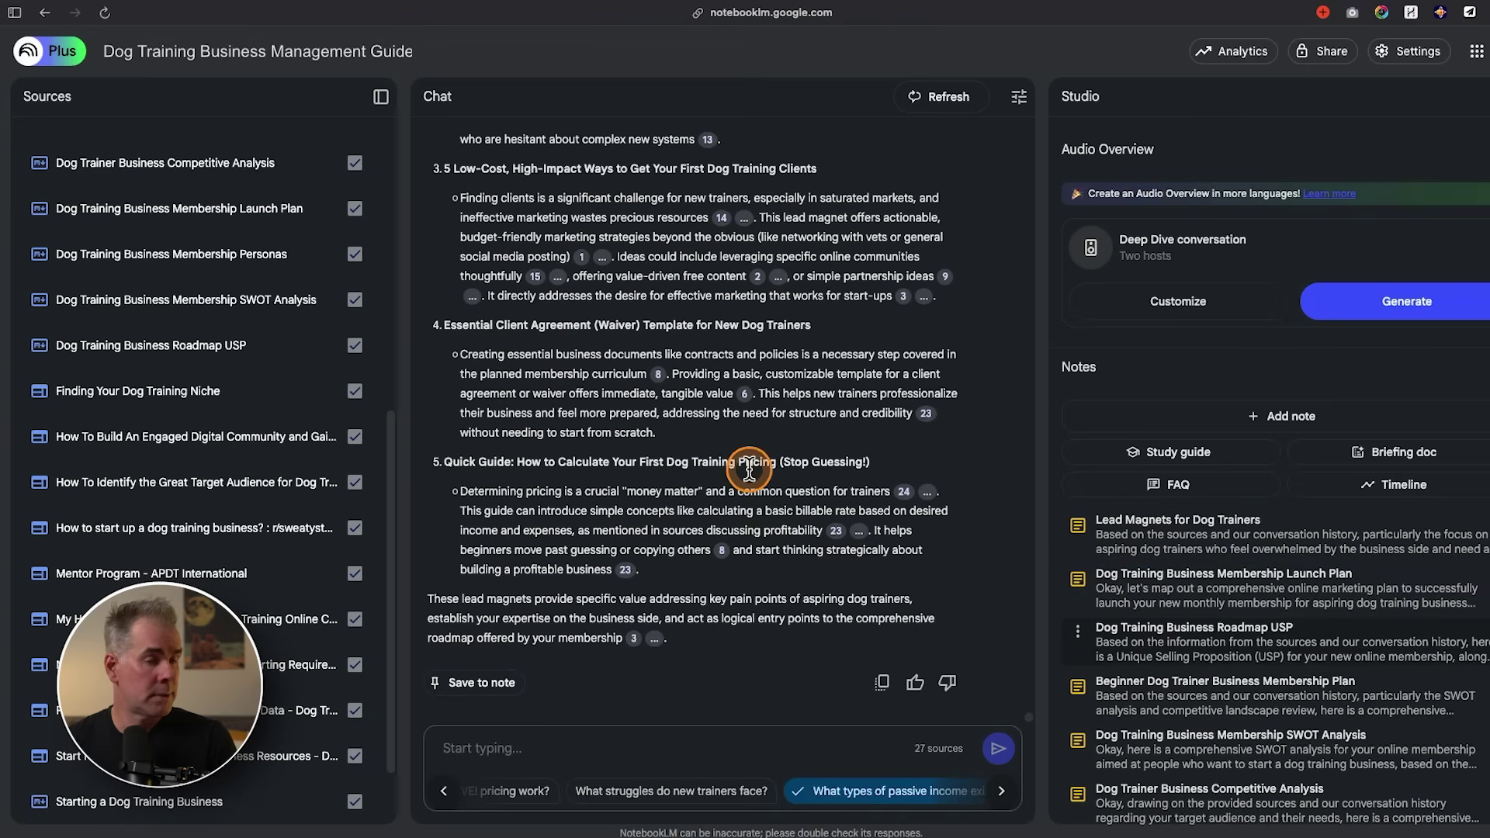
{"action": "left_click", "coordinate": [1191, 519]}
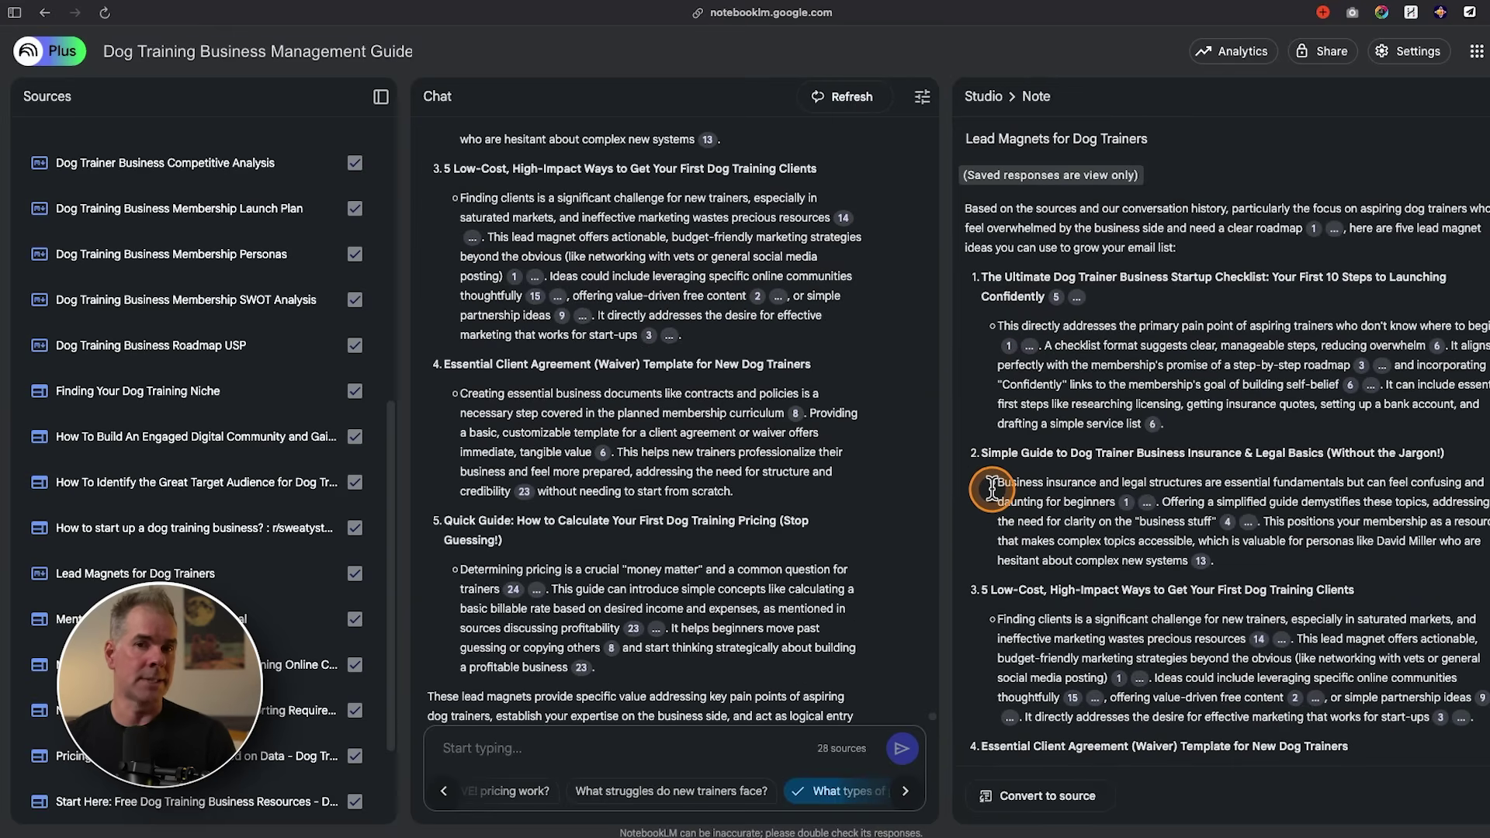
Step: Prompt the chat to create lead magnet #3 from the suggested ideas with "great, create #3 for me"
{"action": "scroll", "coordinate": [722, 512], "scroll_direction": "up", "scroll_amount": 1}
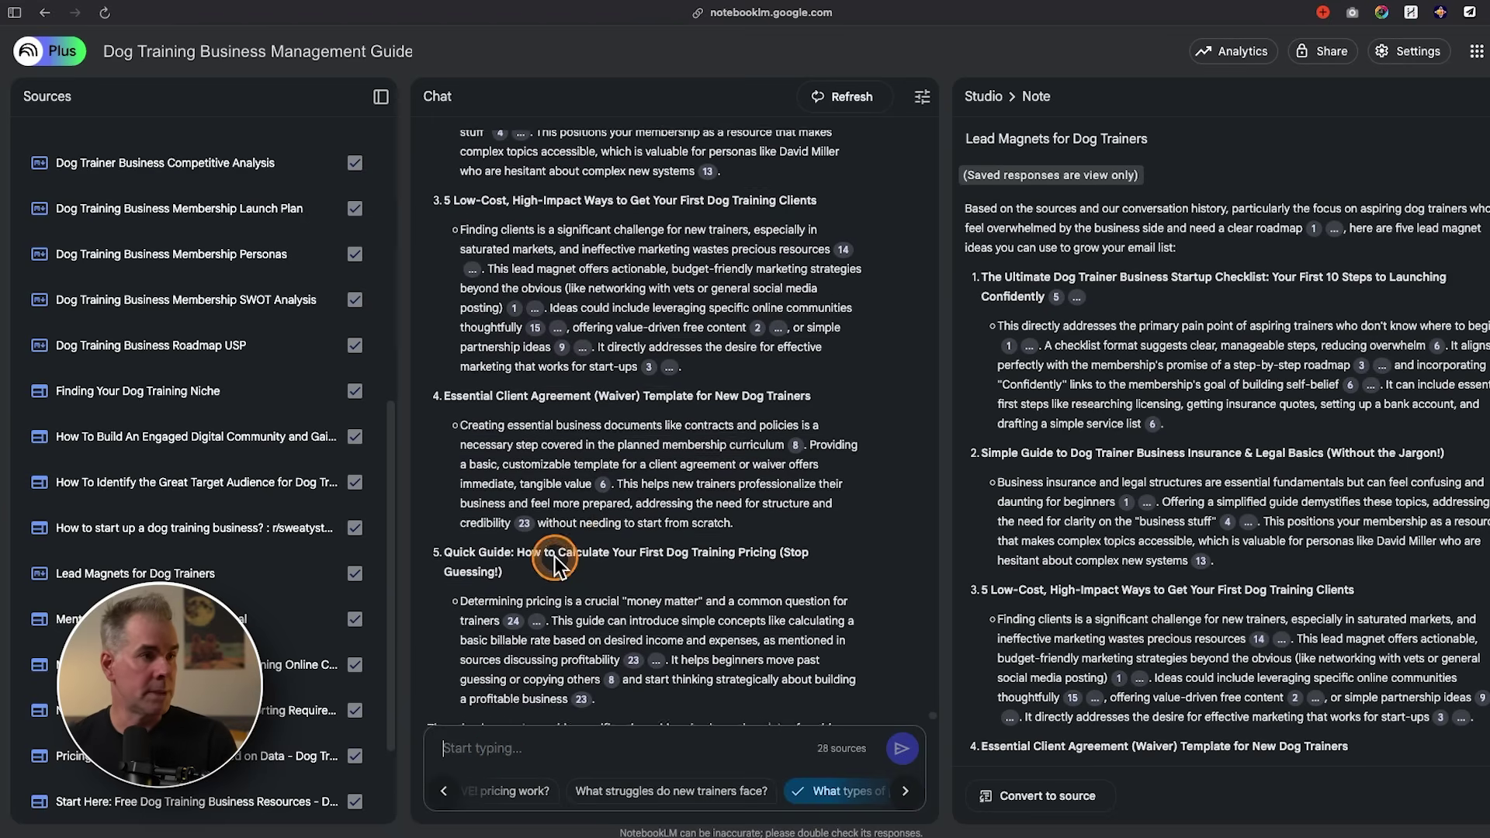
{"action": "scroll", "coordinate": [543, 556], "scroll_direction": "up", "scroll_amount": 1}
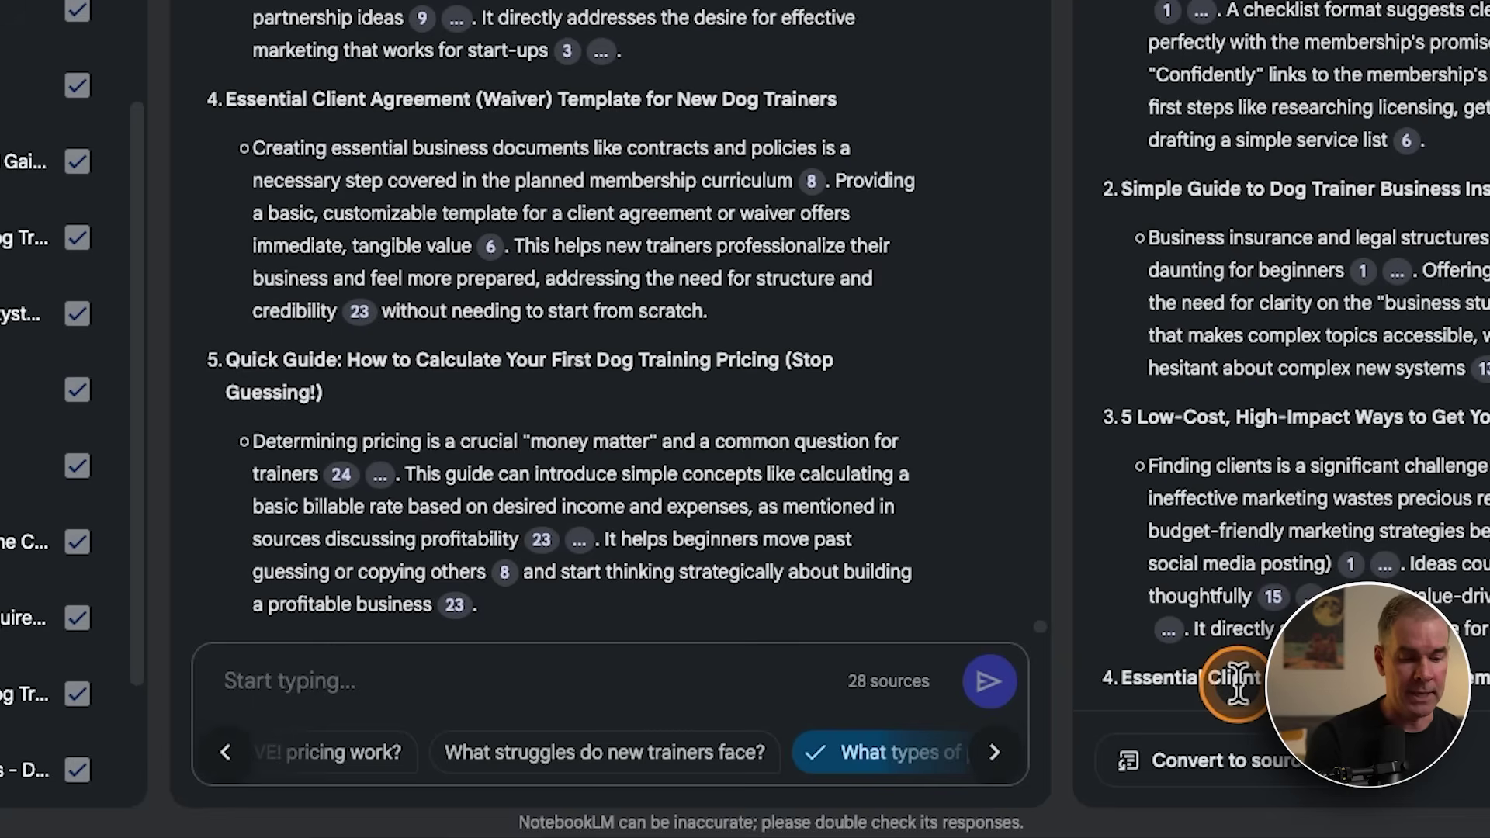
{"action": "left_click", "coordinate": [466, 748]}
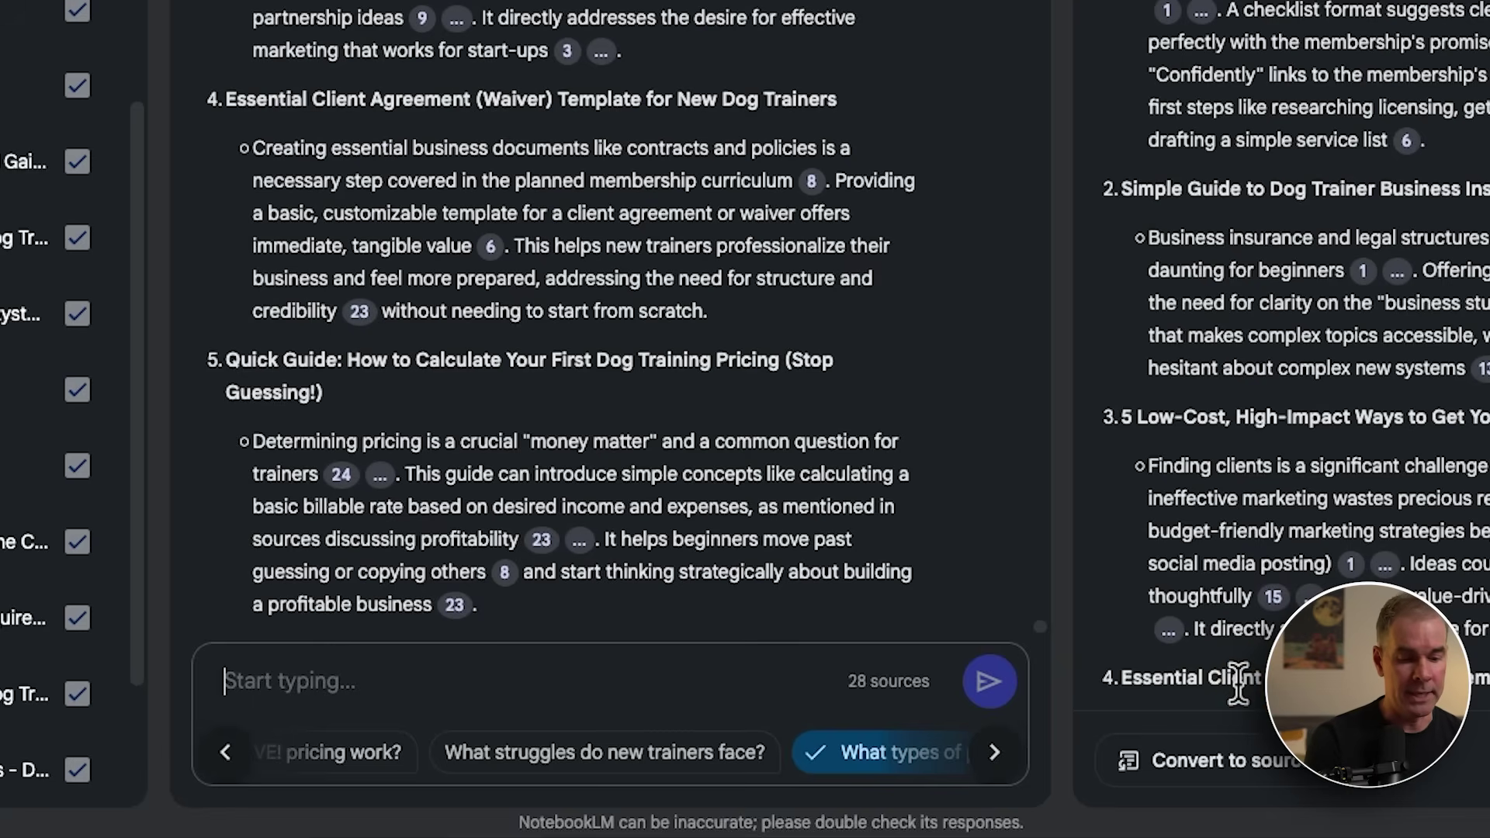
{"action": "type", "text": "great"}
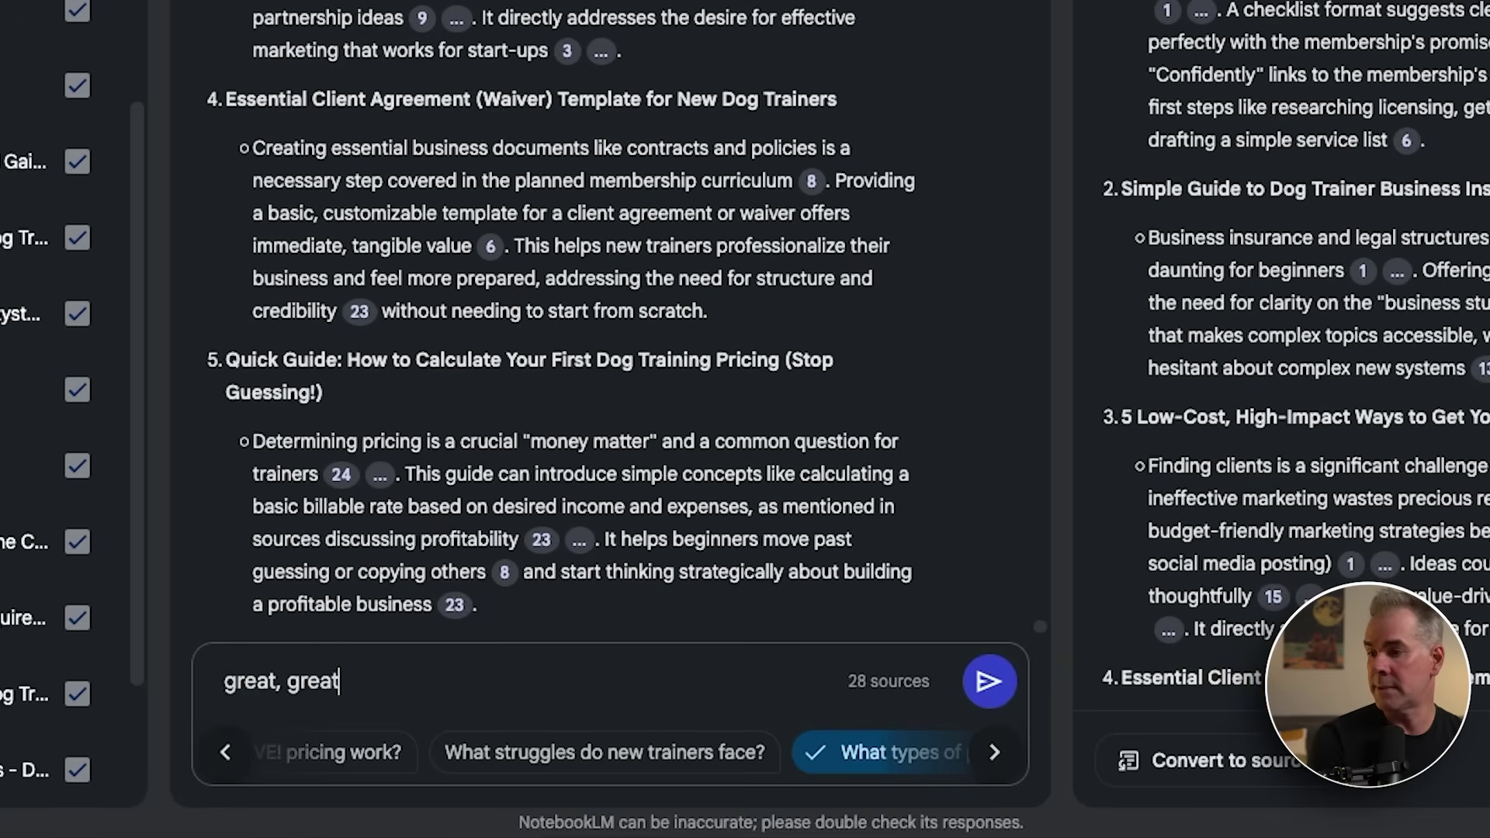
{"action": "type", "text": ", create #3 for "}
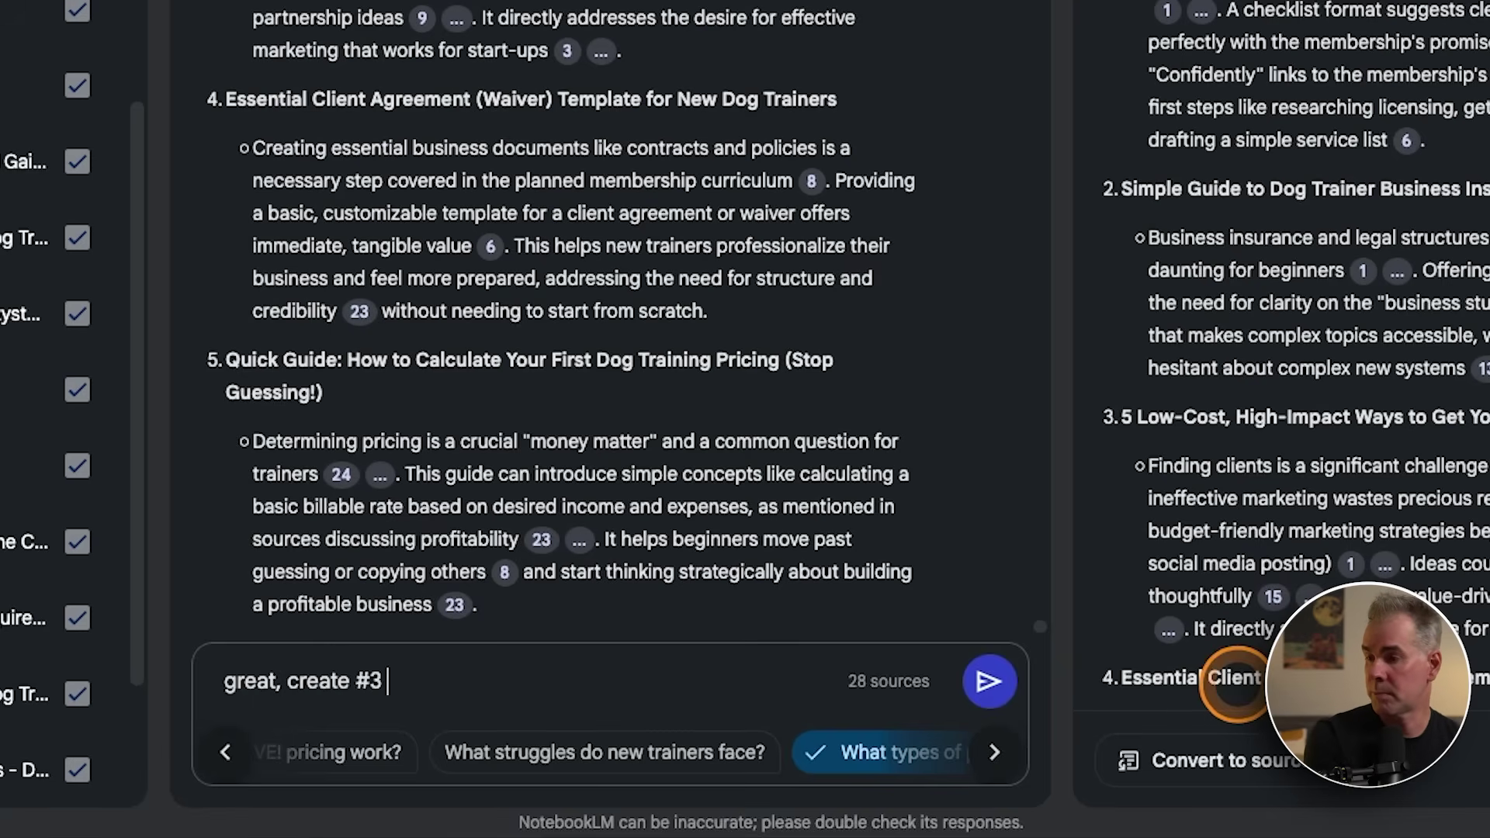
{"action": "type", "text": "me"}
{"action": "key", "text": "Return"}
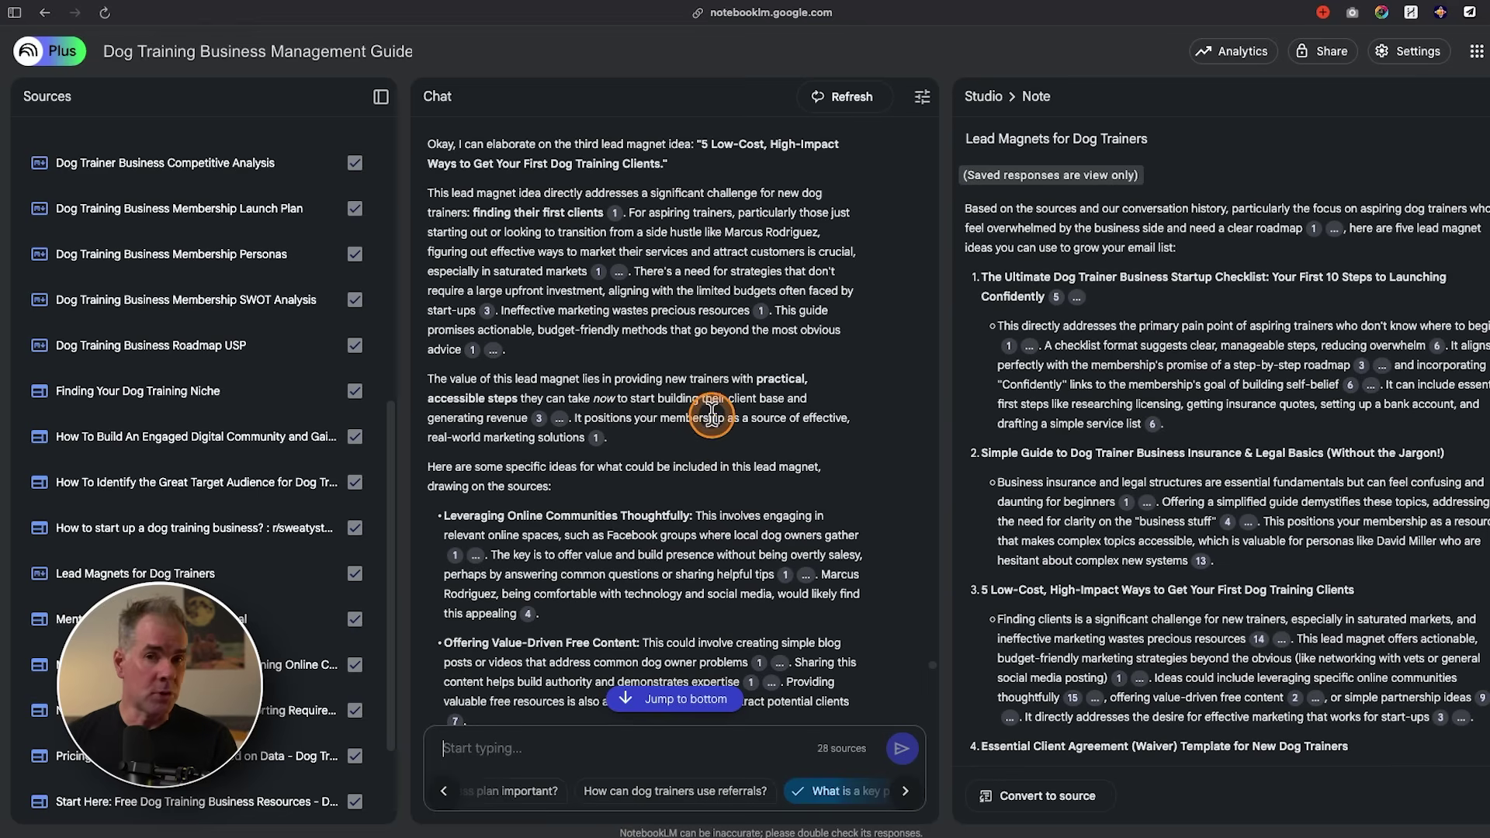
Step: Read through the chat's elaboration of the third lead magnet idea and the full lead magnet text written for a Google Doc
{"action": "scroll", "coordinate": [699, 395], "scroll_direction": "down", "scroll_amount": 5}
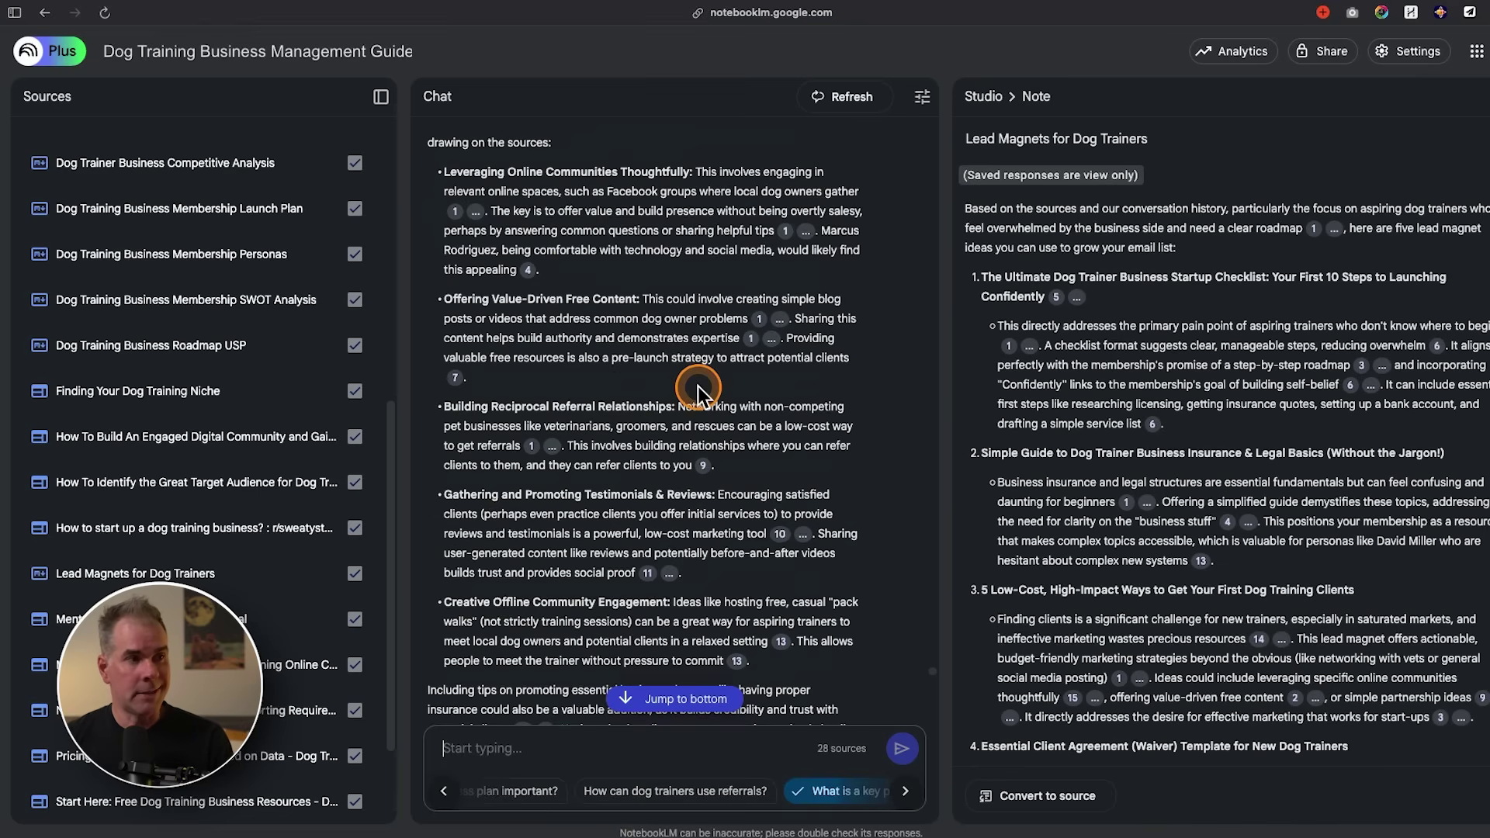
{"action": "scroll", "coordinate": [698, 385], "scroll_direction": "down", "scroll_amount": 7}
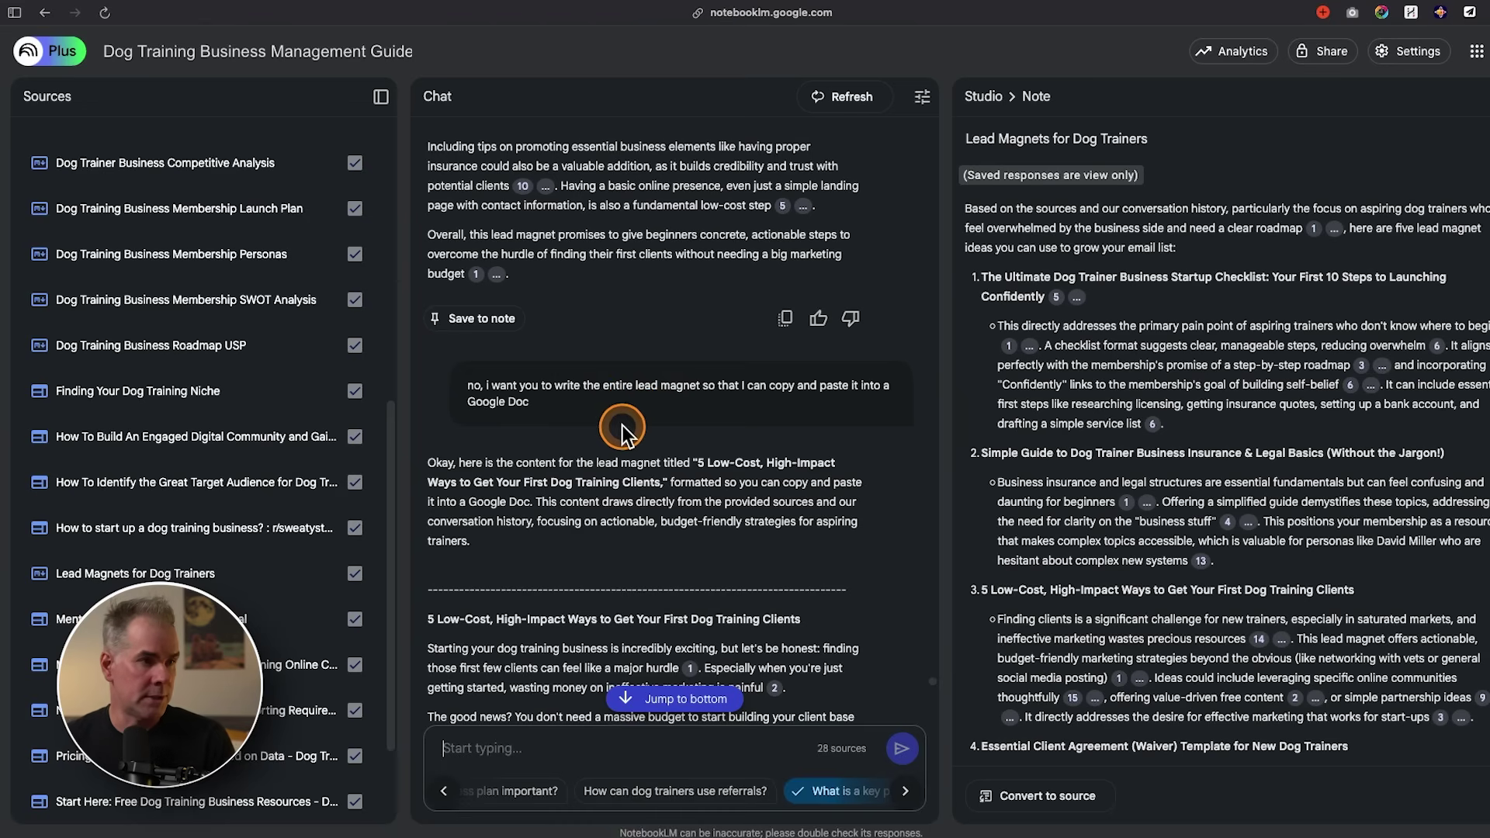
{"action": "scroll", "coordinate": [621, 427], "scroll_direction": "down", "scroll_amount": 4}
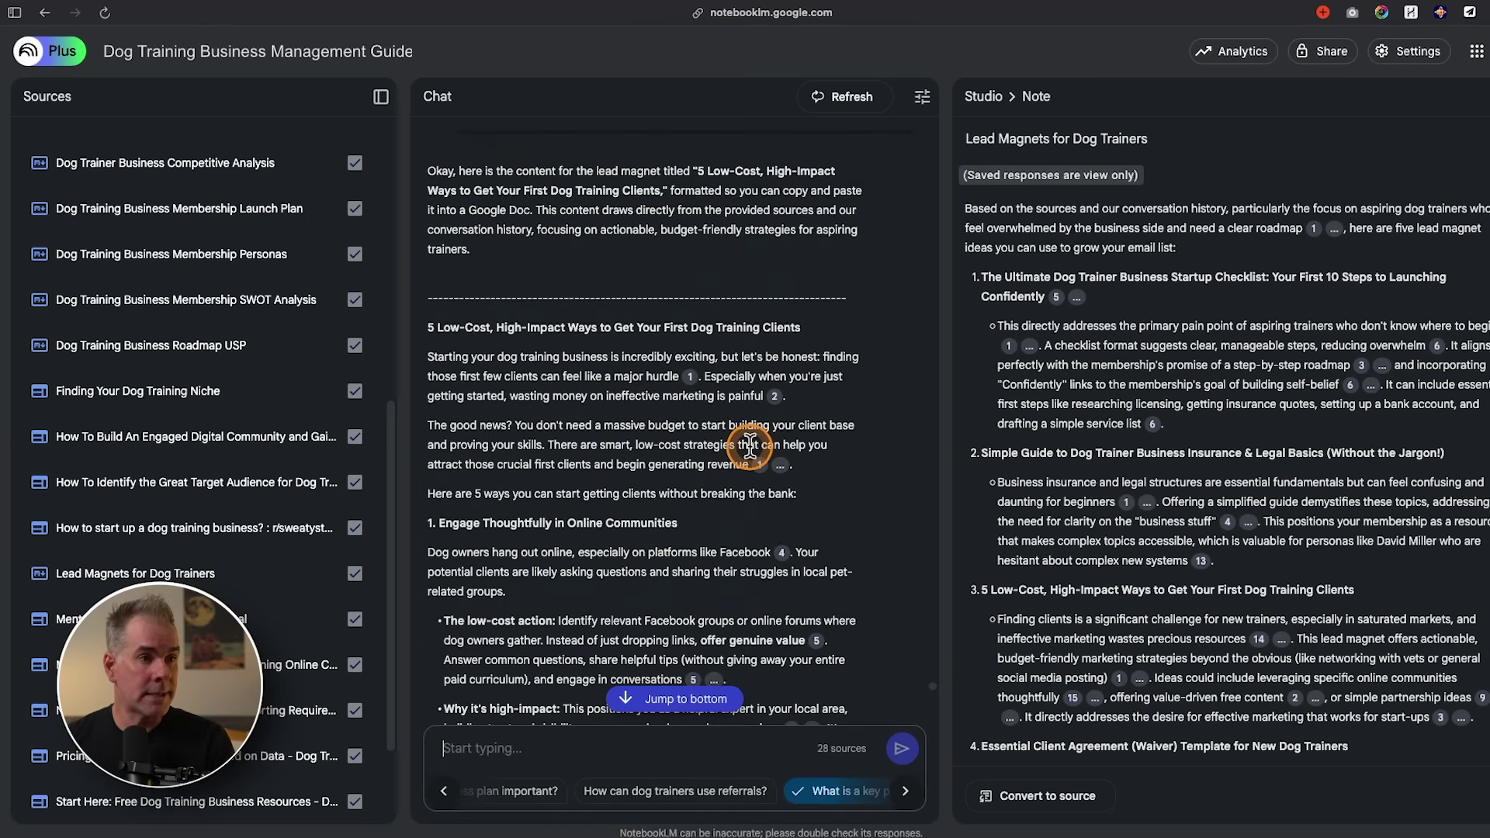
{"action": "triple_click", "coordinate": [733, 324]}
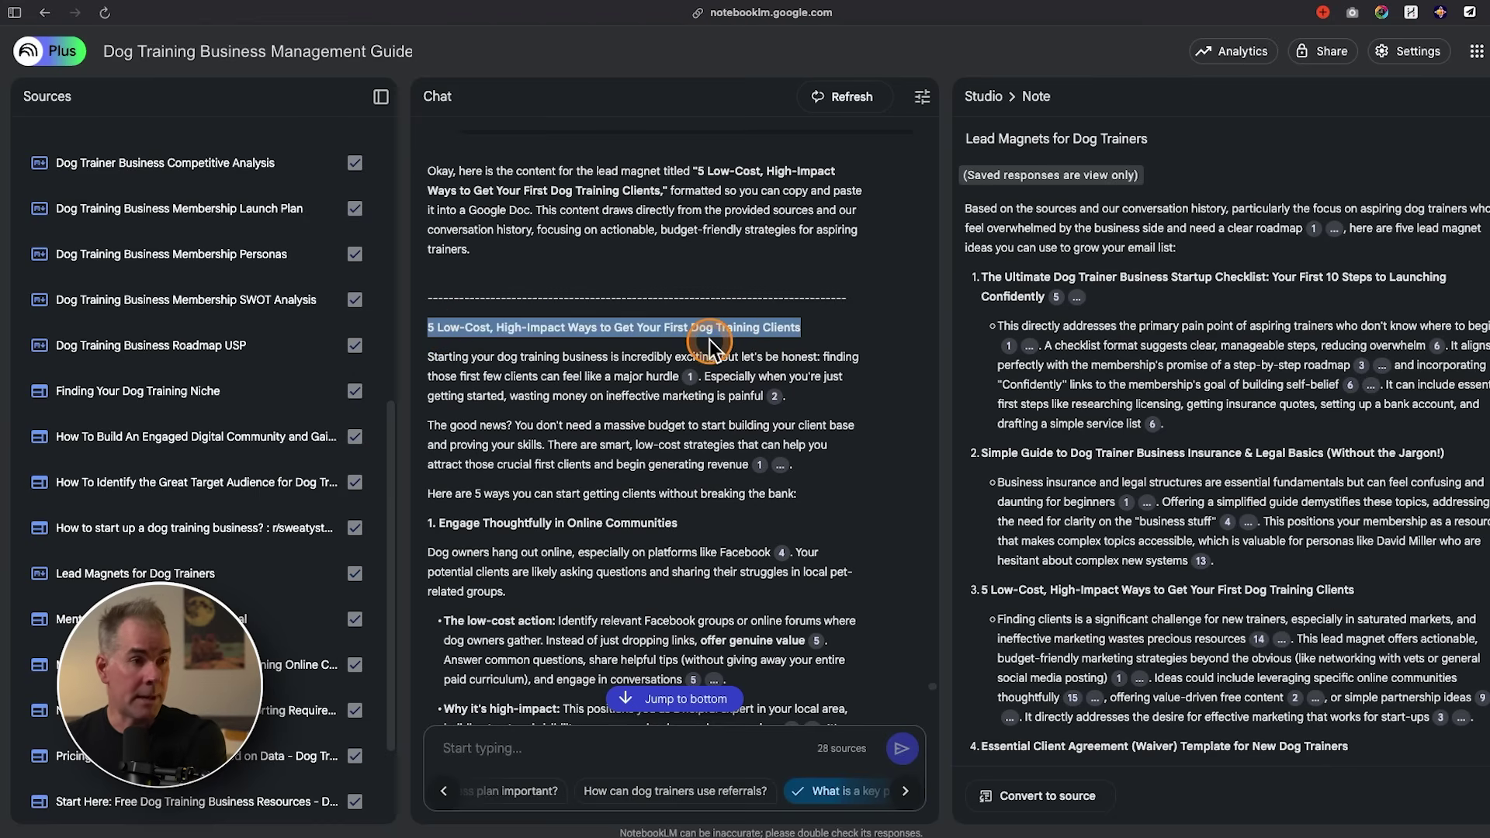
{"action": "scroll", "coordinate": [719, 396], "scroll_direction": "down", "scroll_amount": 10}
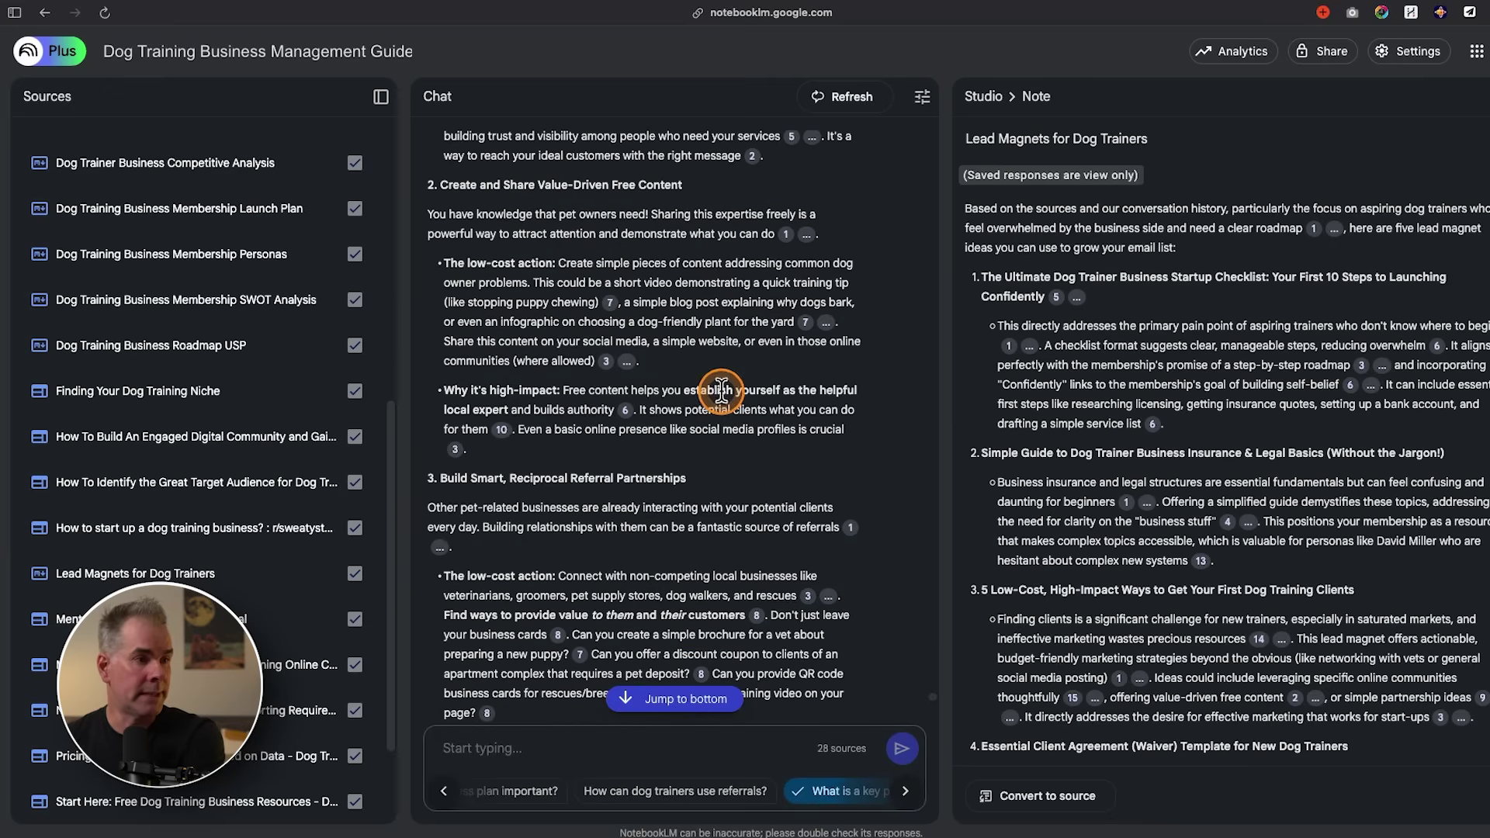
{"action": "scroll", "coordinate": [493, 692], "scroll_direction": "down", "scroll_amount": 15}
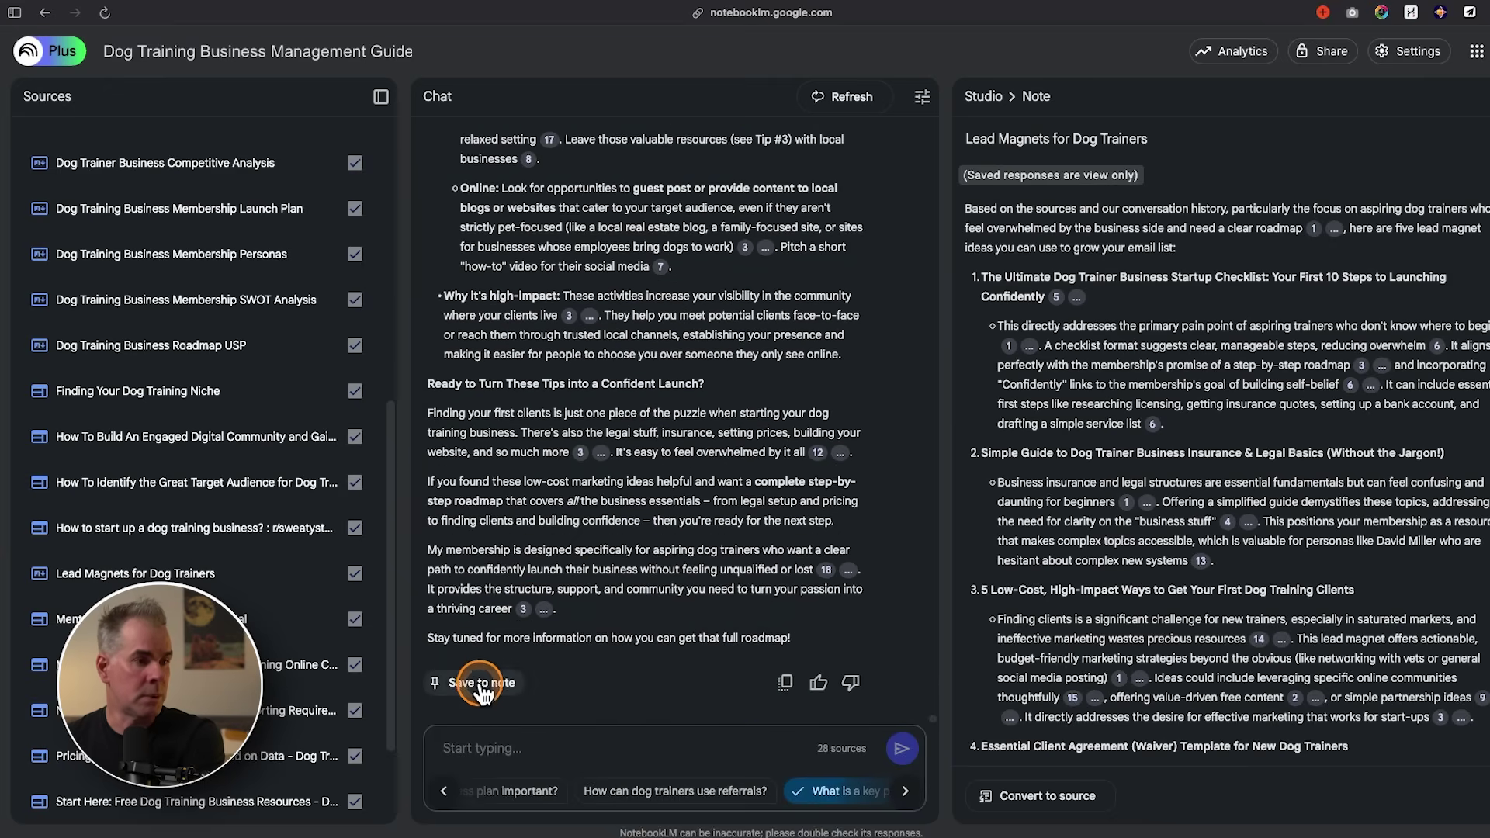
Step: Save the full lead magnet response as a note, open that note and convert it to a notebook source
{"action": "left_click", "coordinate": [483, 684]}
{"action": "left_click", "coordinate": [1125, 796]}
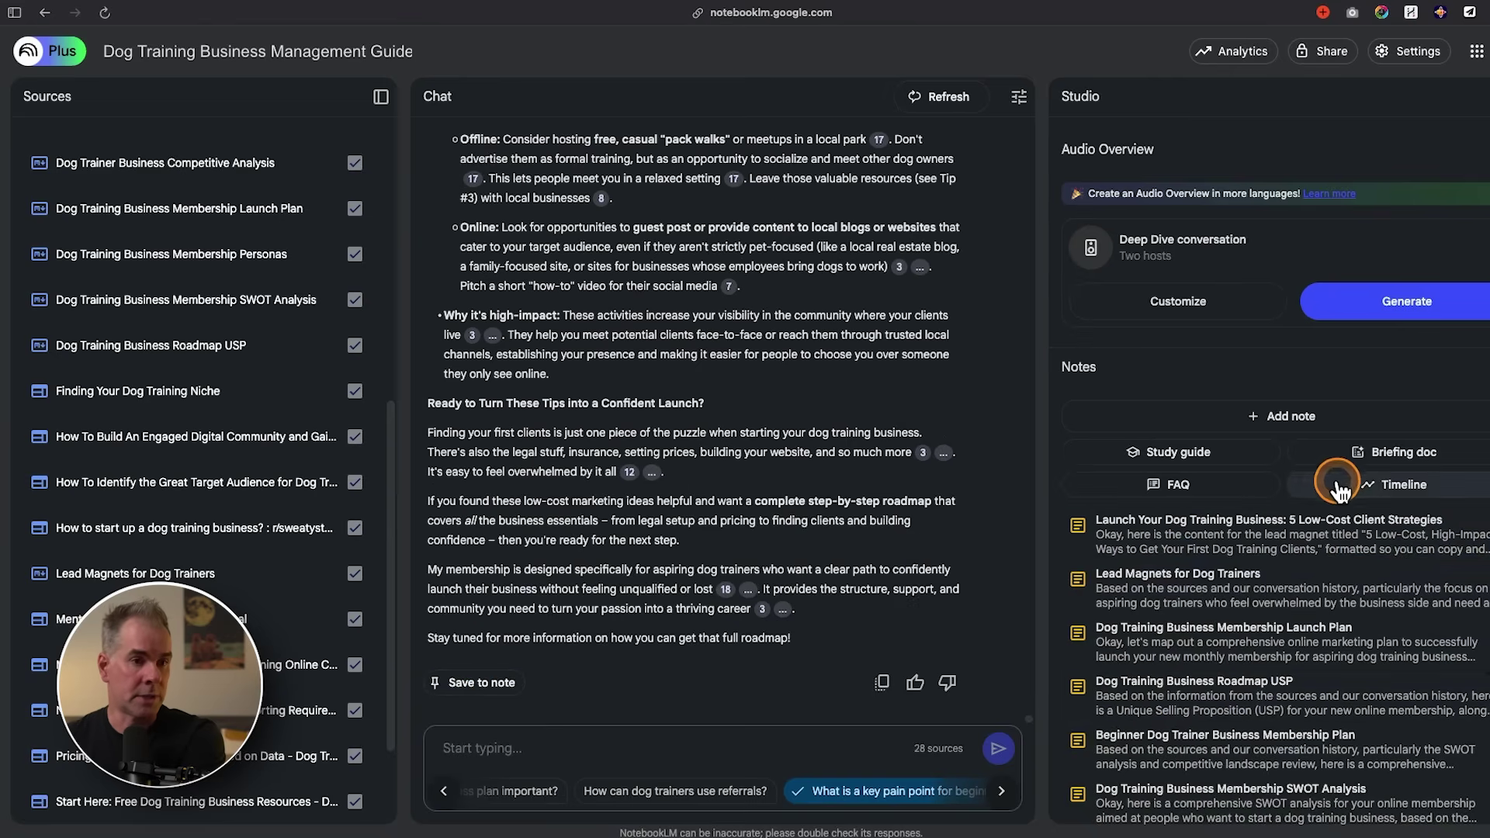
{"action": "left_click", "coordinate": [1247, 522]}
{"action": "left_click", "coordinate": [1043, 796]}
Step: Copy the full lead magnet response and add it to the untitled Google Docs document under a Lead Magnet heading after the existing content
{"action": "scroll", "coordinate": [695, 434], "scroll_direction": "up", "scroll_amount": 1}
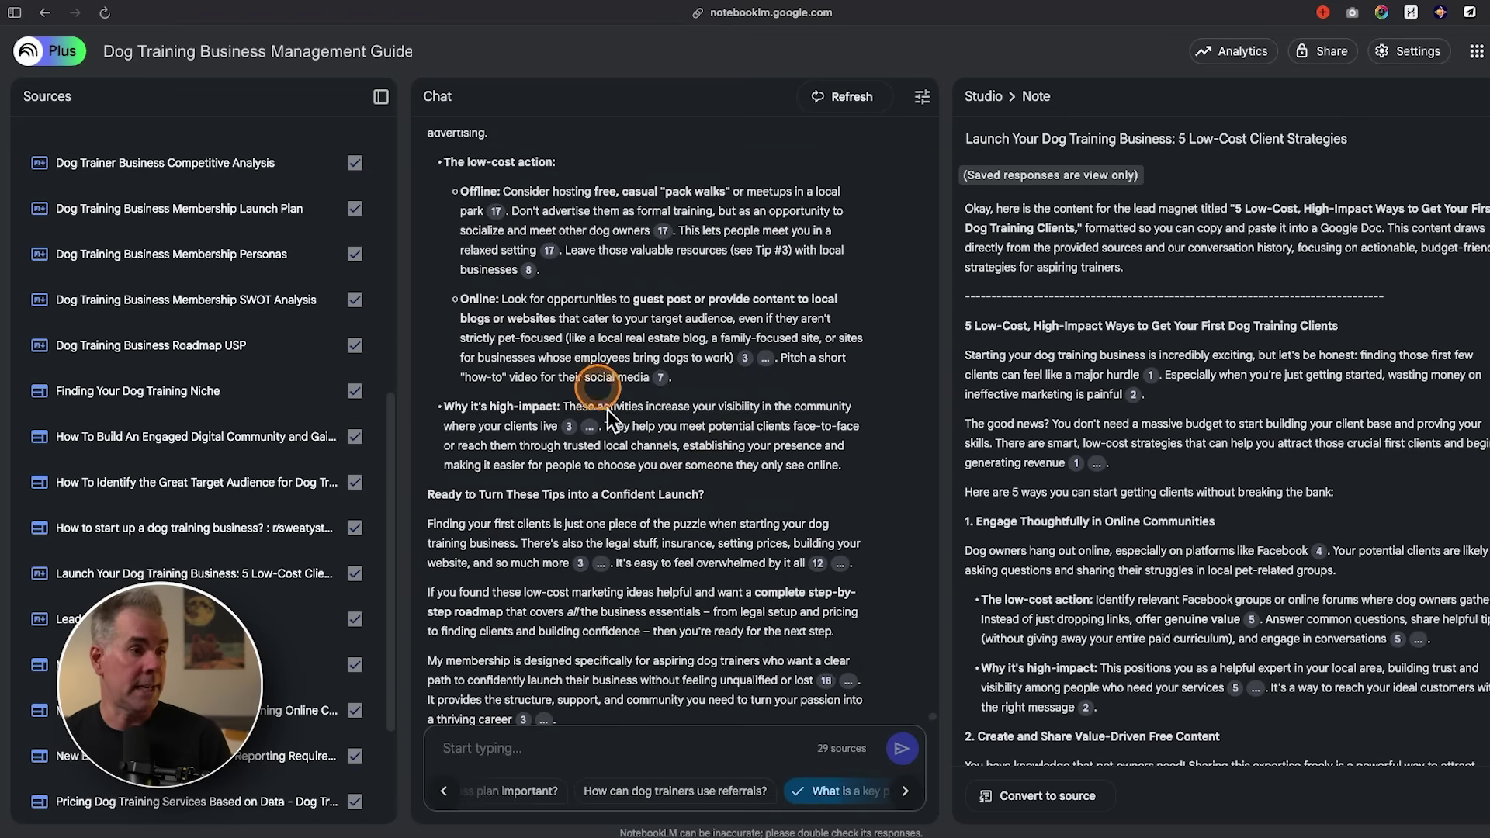
{"action": "scroll", "coordinate": [734, 586], "scroll_direction": "down", "scroll_amount": 2}
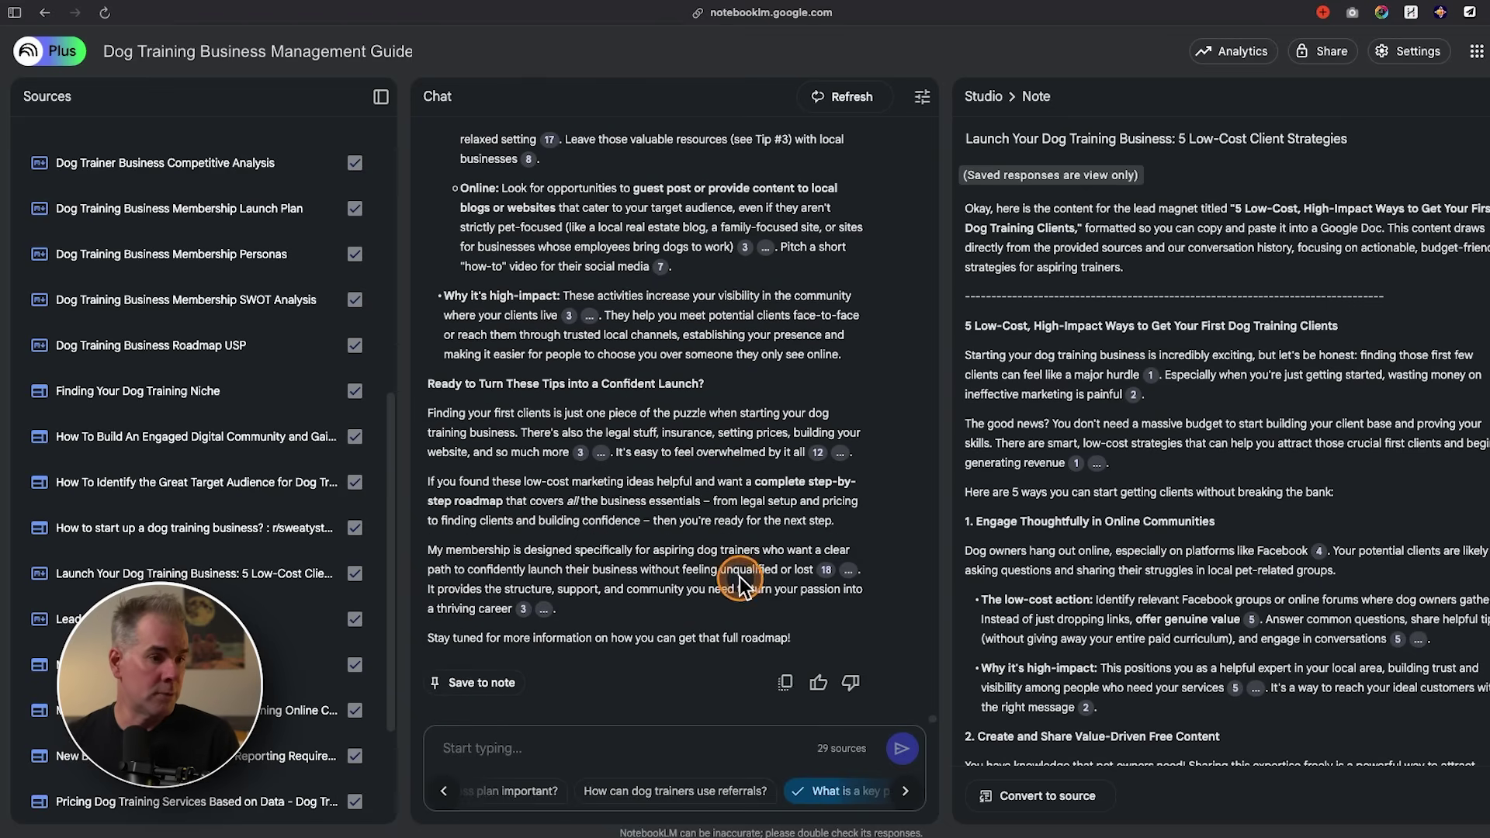
{"action": "left_click", "coordinate": [784, 683]}
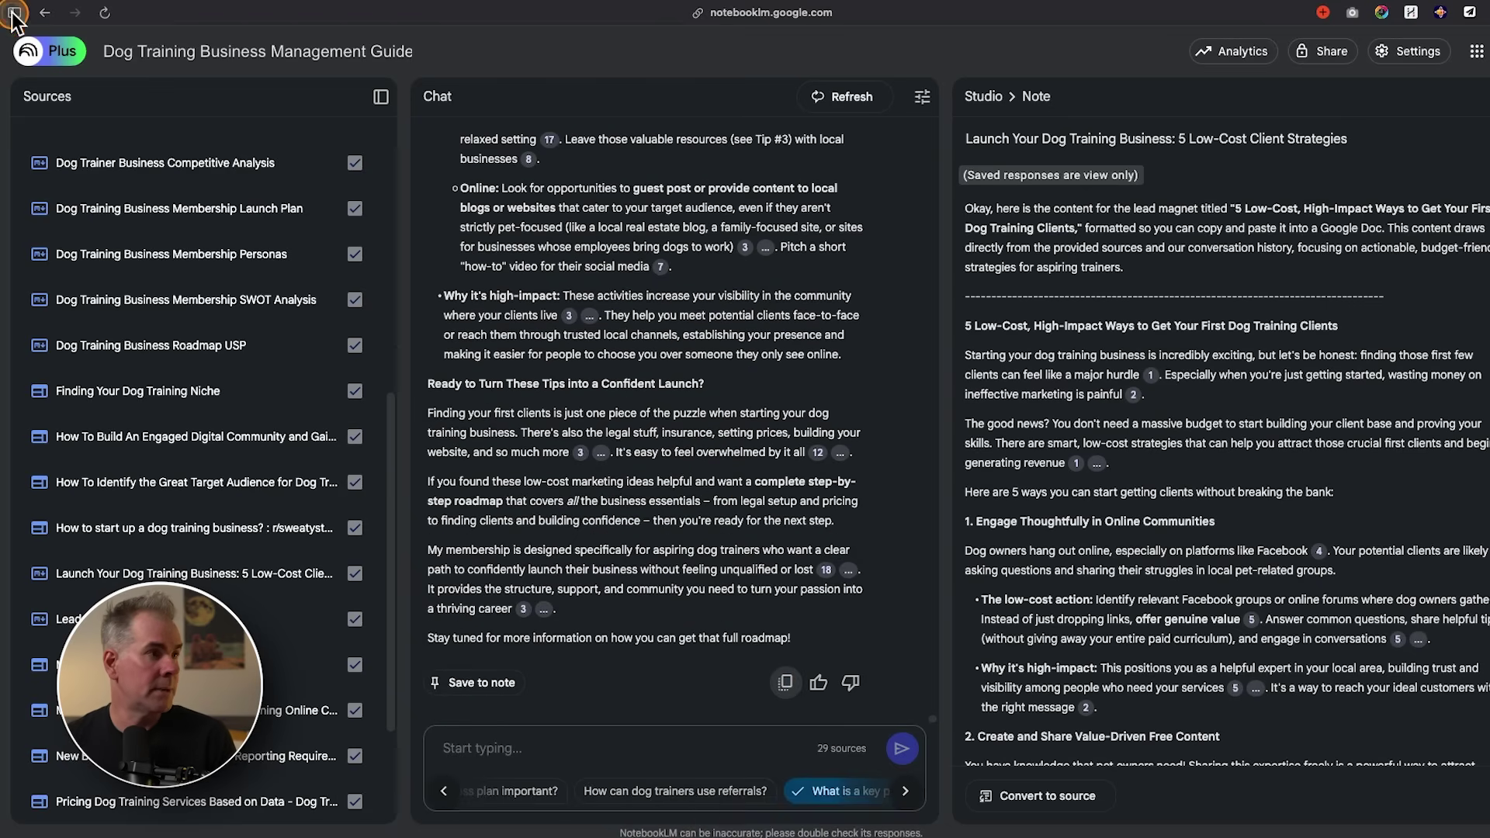
{"action": "left_click", "coordinate": [14, 13]}
{"action": "left_click", "coordinate": [63, 204]}
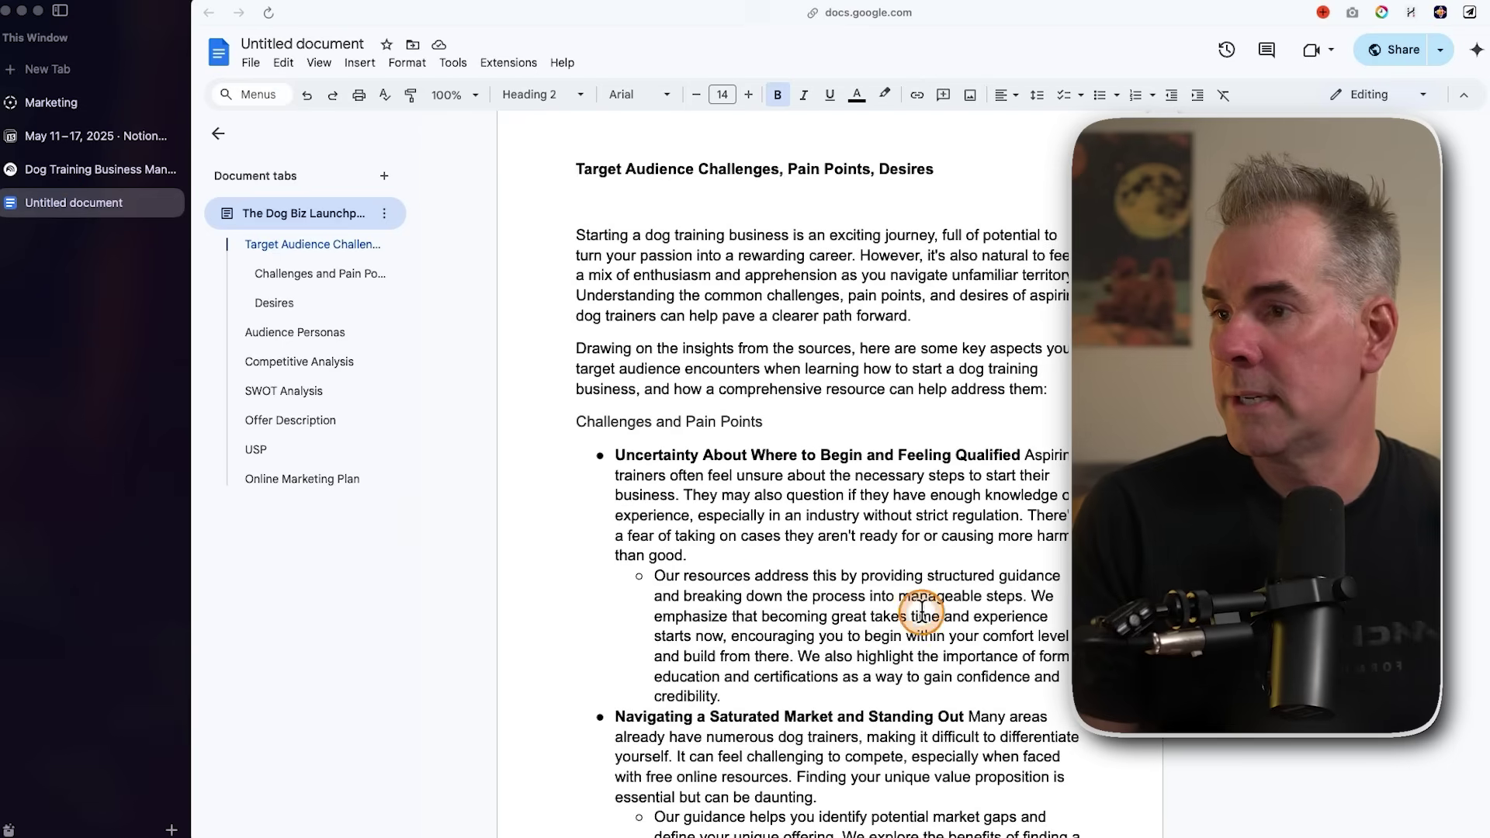
{"action": "scroll", "coordinate": [918, 566], "scroll_direction": "down", "scroll_amount": 10}
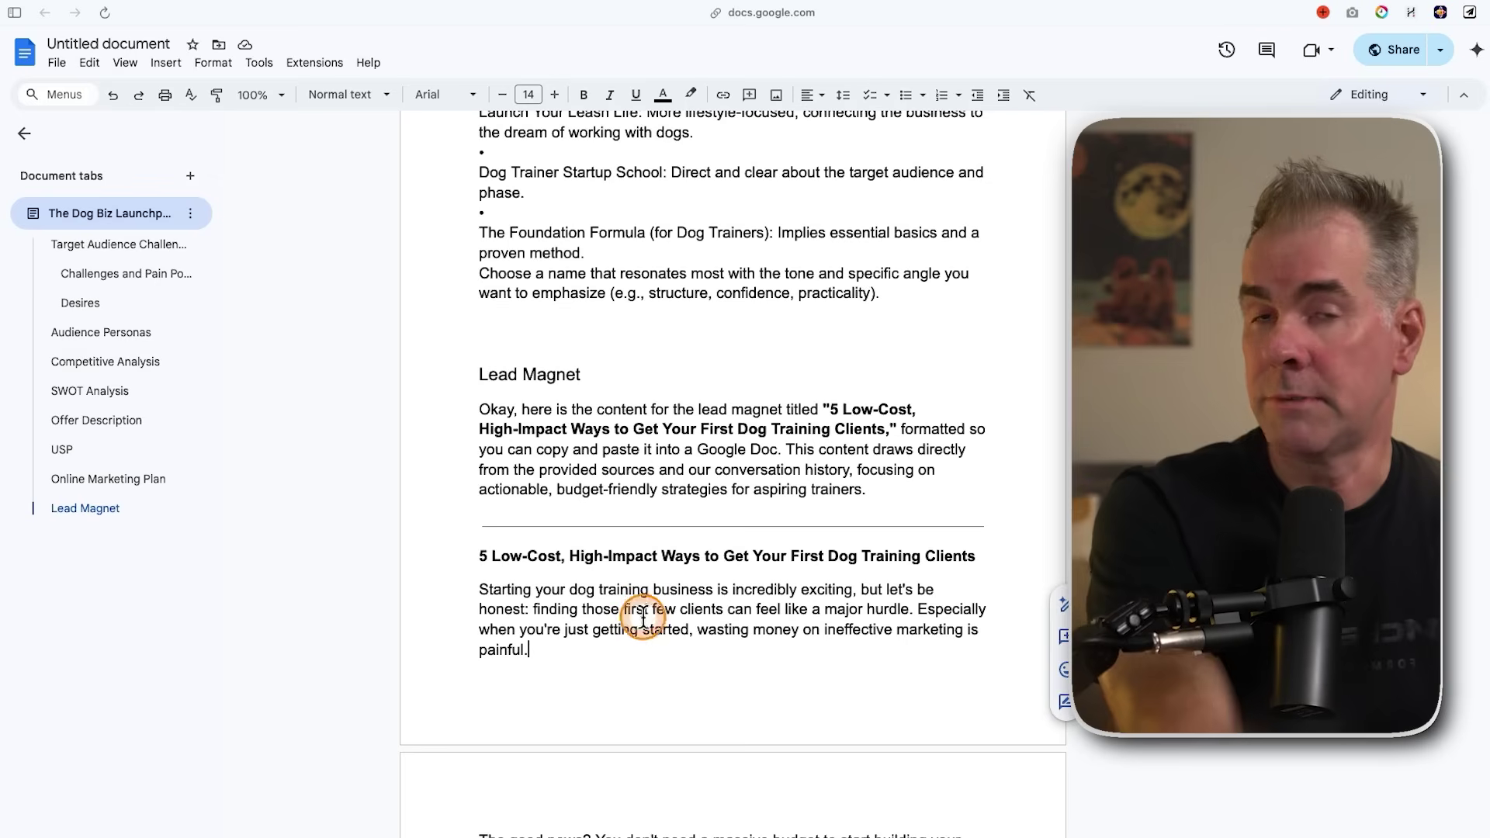
Step: Switch back to the Dog Training Business Management Guide notebook in NotebookLM and close the open note
{"action": "left_click", "coordinate": [14, 12]}
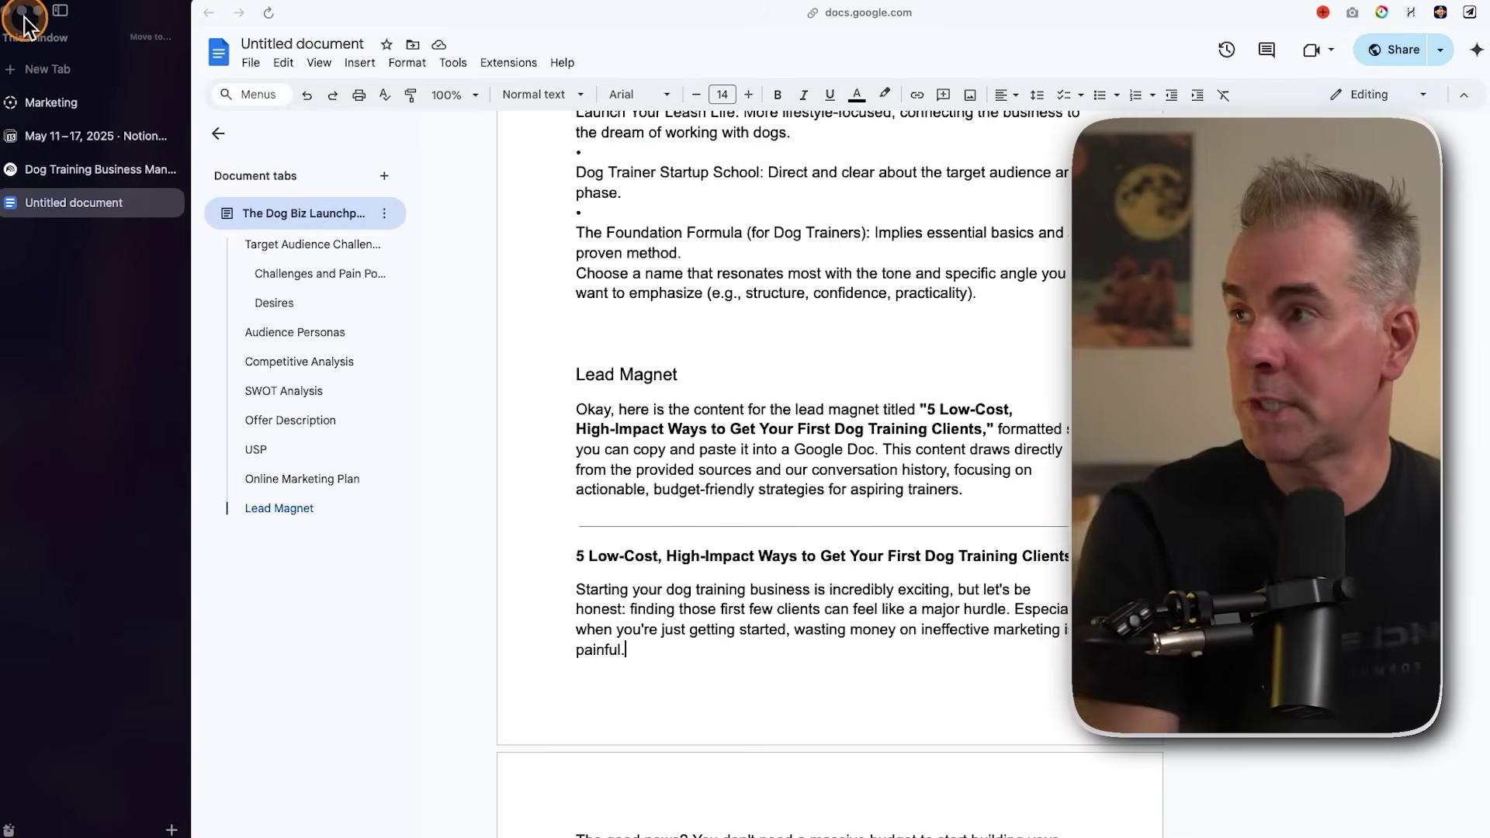
{"action": "left_click", "coordinate": [69, 171]}
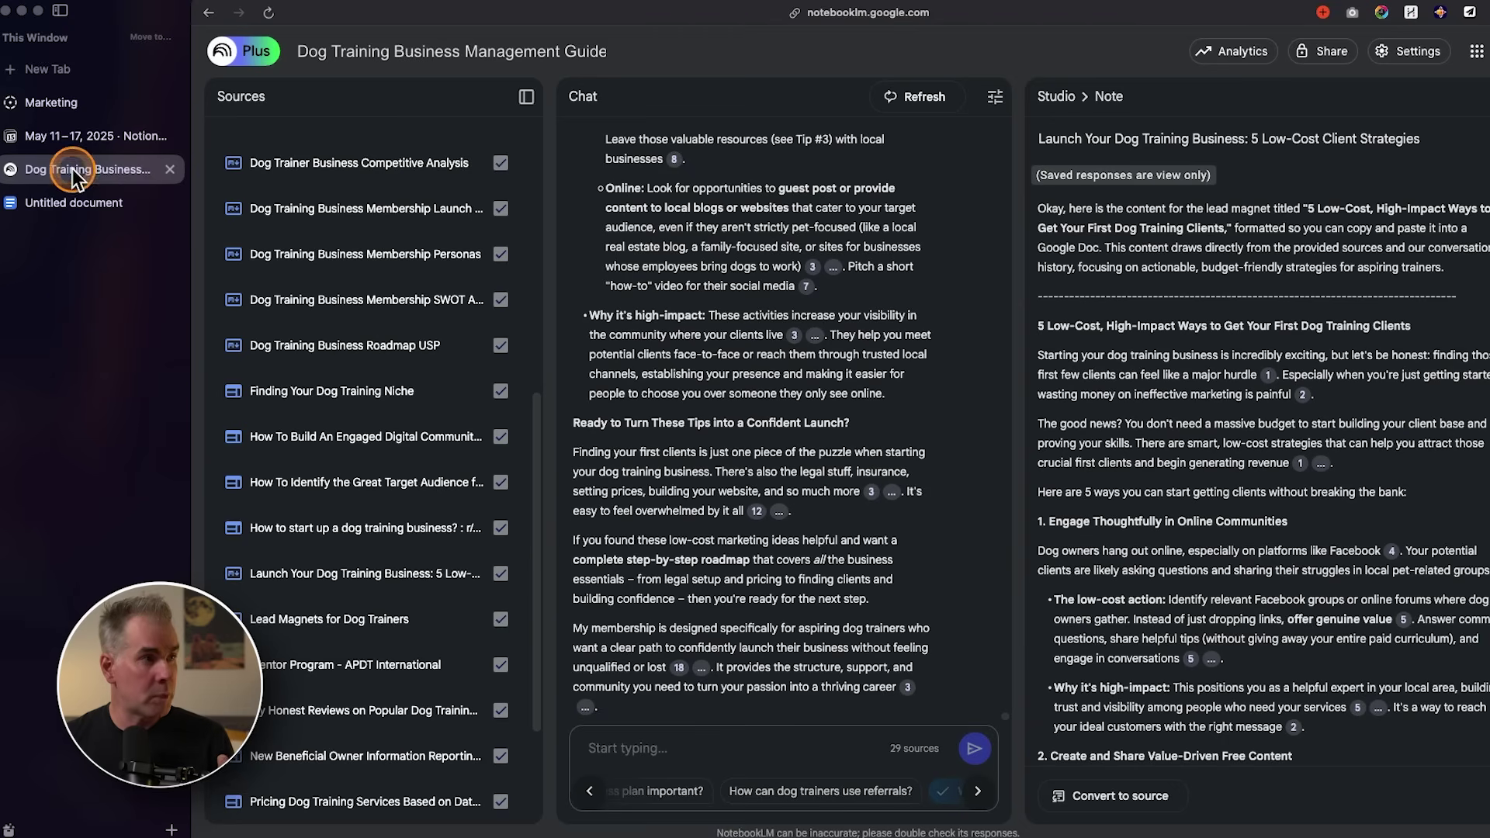
{"action": "left_click", "coordinate": [60, 11]}
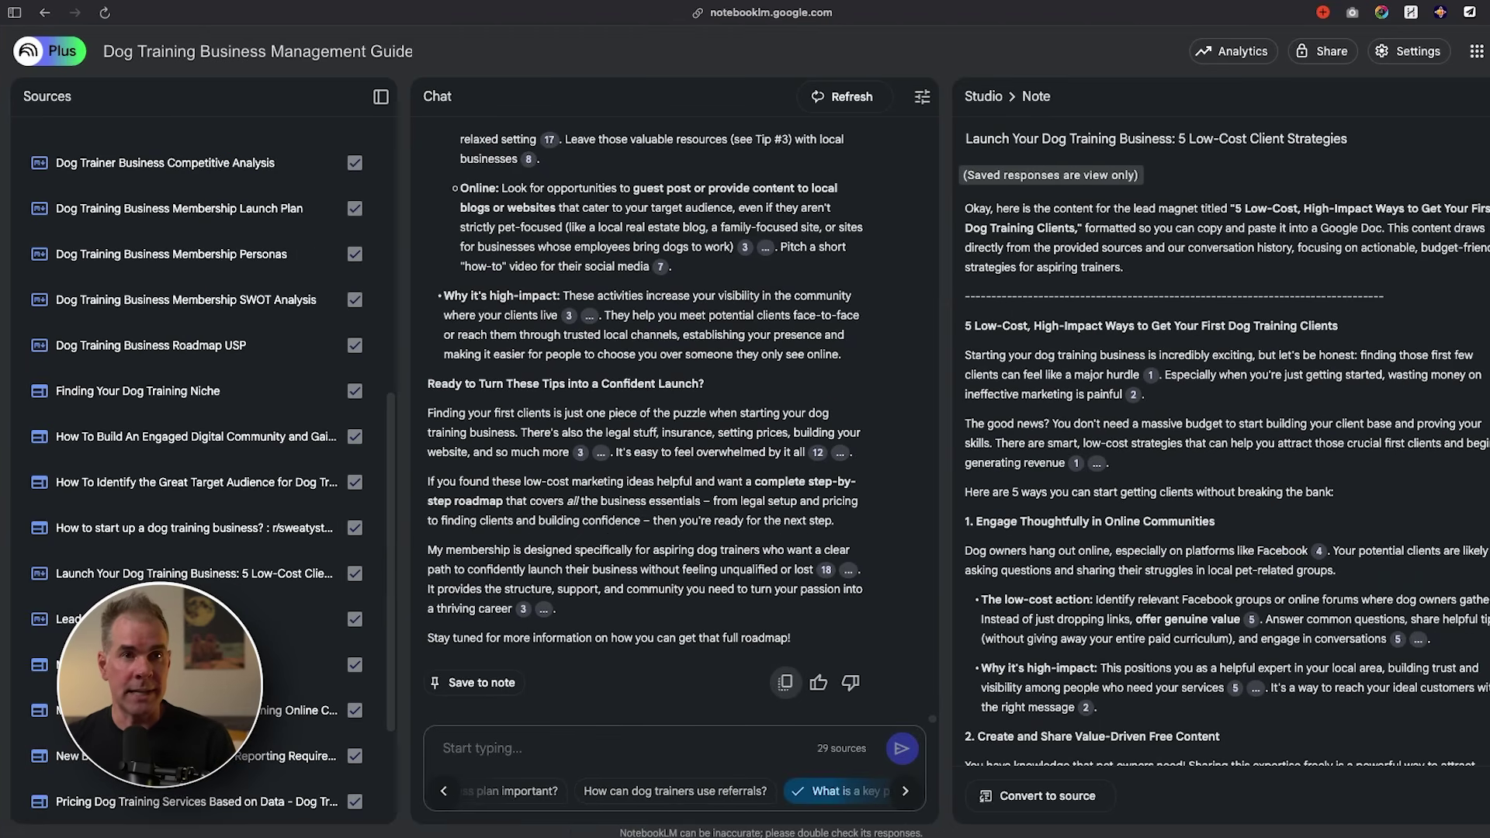
{"action": "left_click", "coordinate": [1478, 96]}
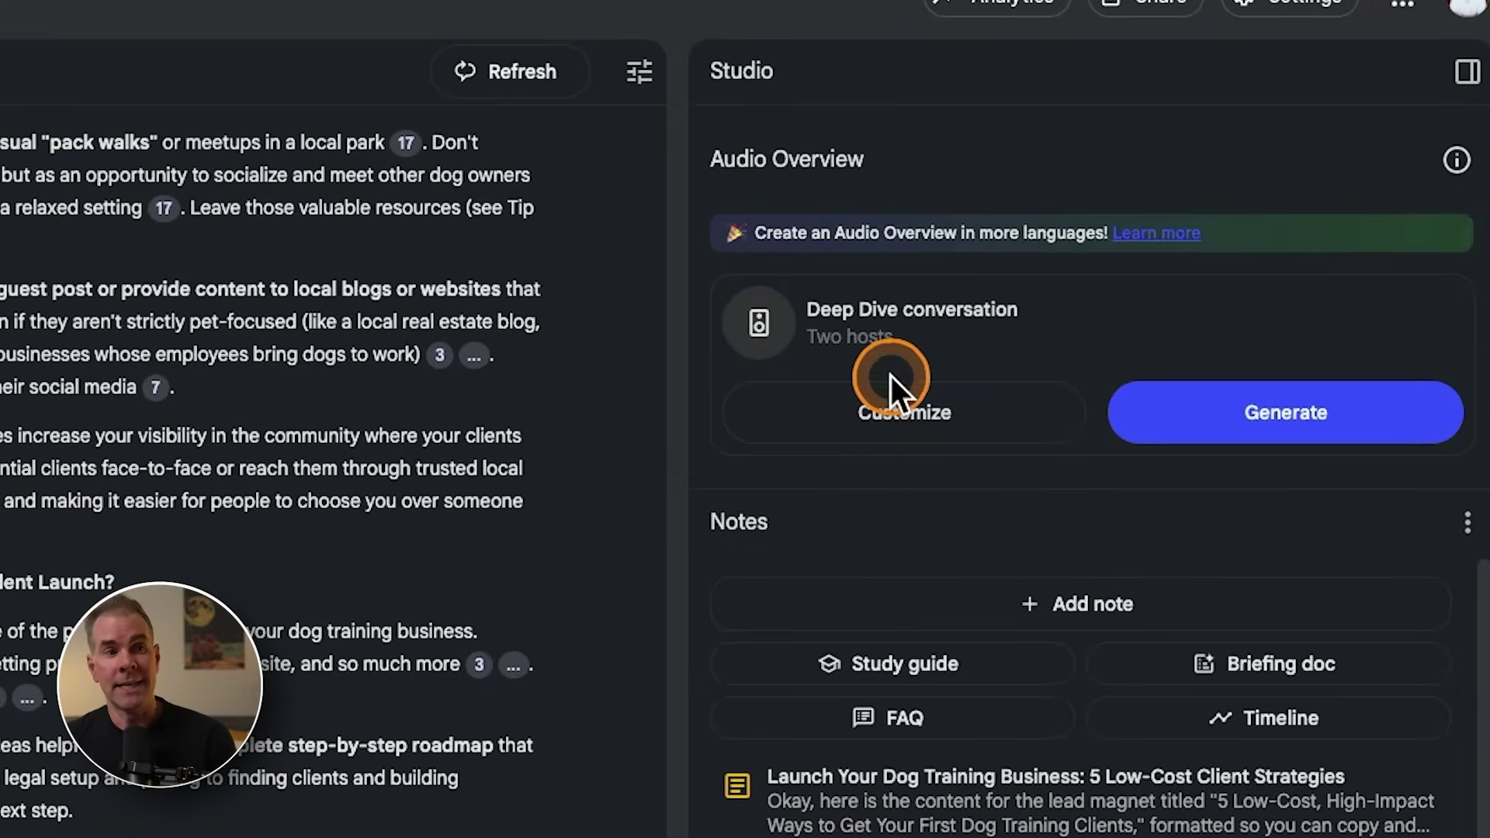
Step: Generate a customized Audio Overview focused on "5 Low-Cost, High-Impact Ways to Get Your First Dog Training Clients", with only the Launch Your Dog Training Business source selected
{"action": "left_click", "coordinate": [884, 419]}
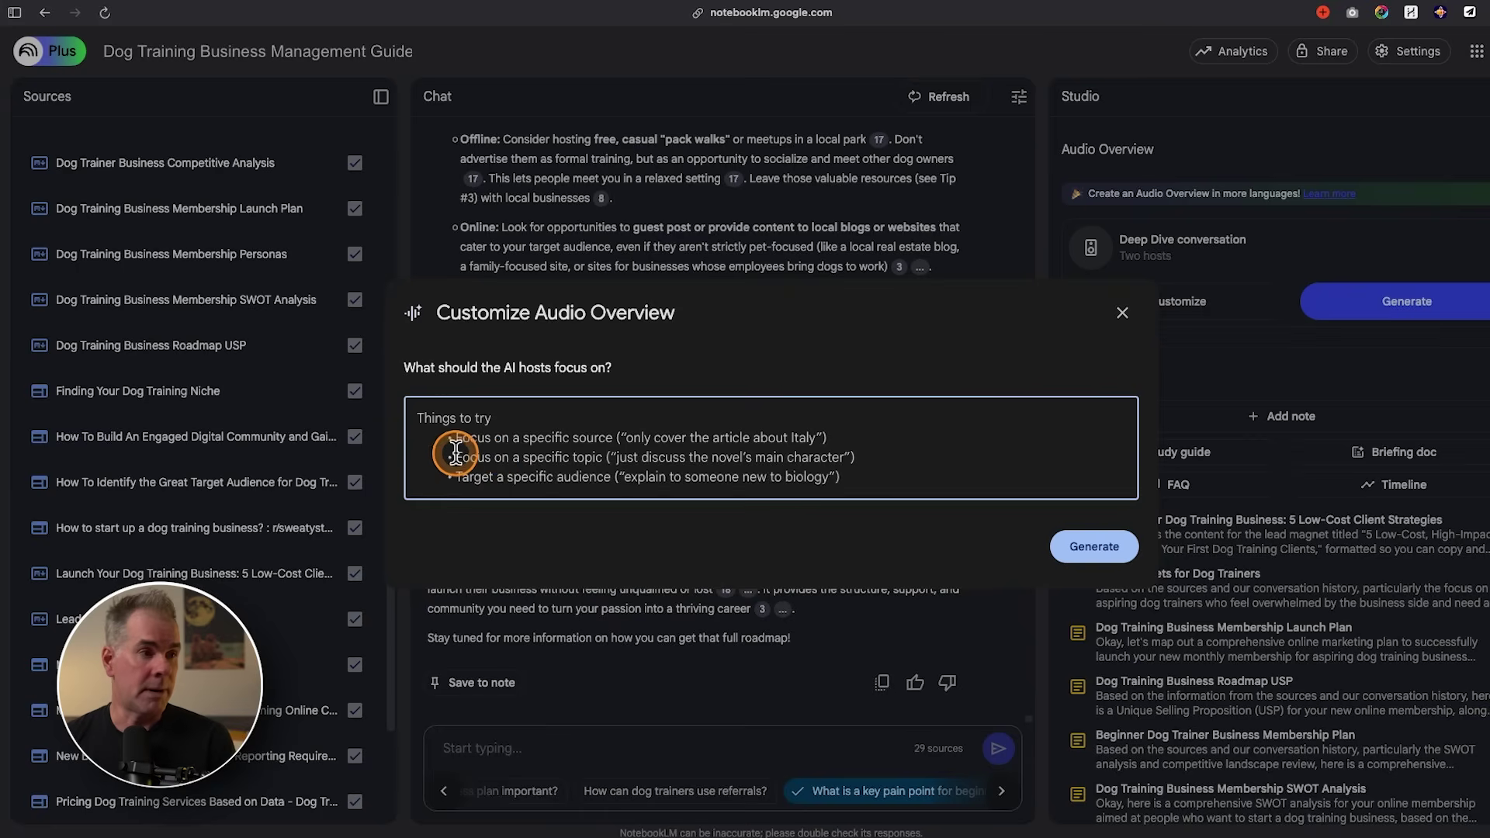
{"action": "key", "text": "ctrl+v"}
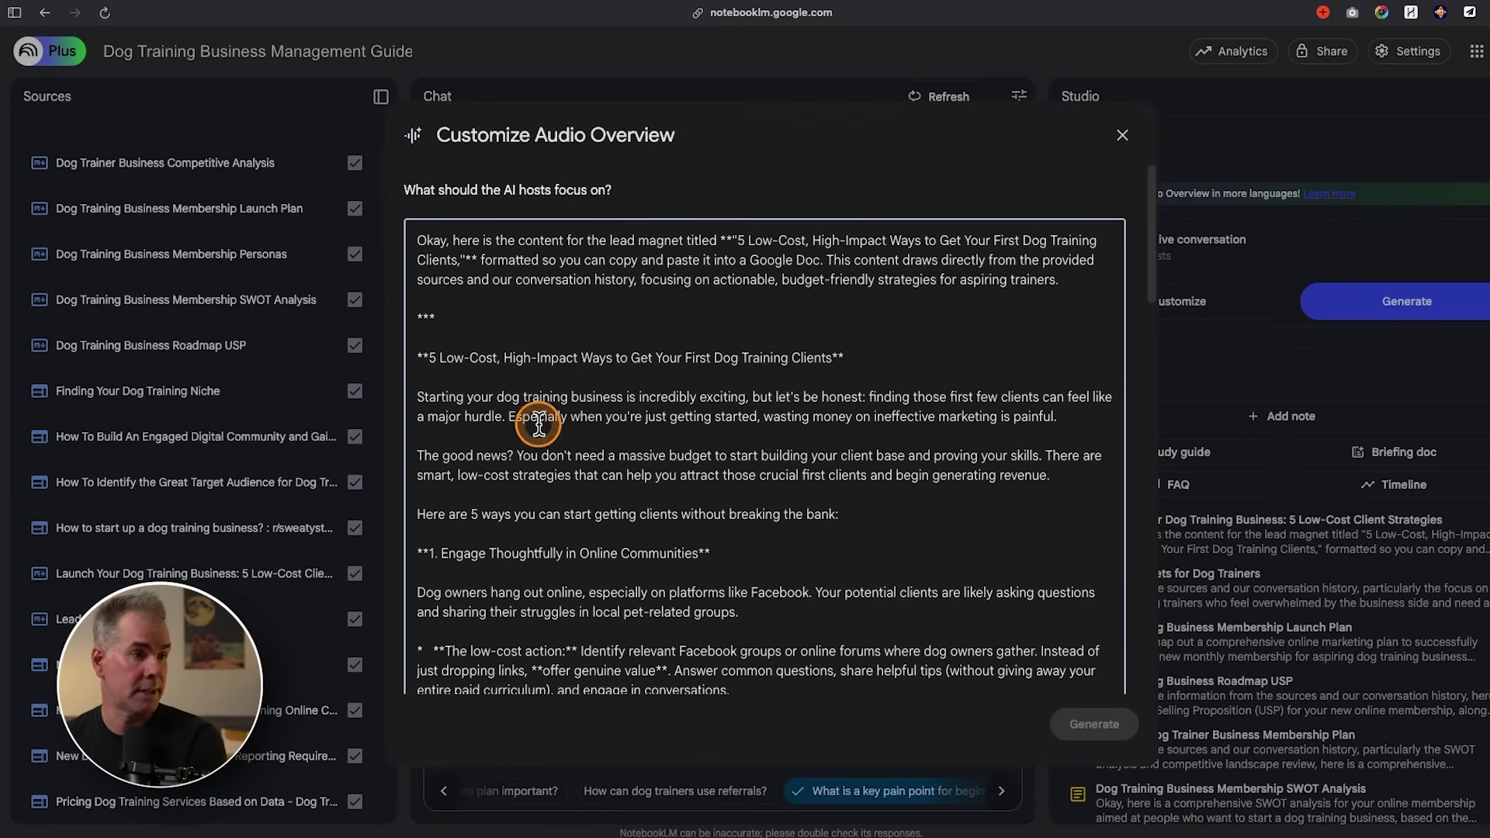
{"action": "key", "text": "ctrl+a"}
{"action": "key", "text": "ctrl+v"}
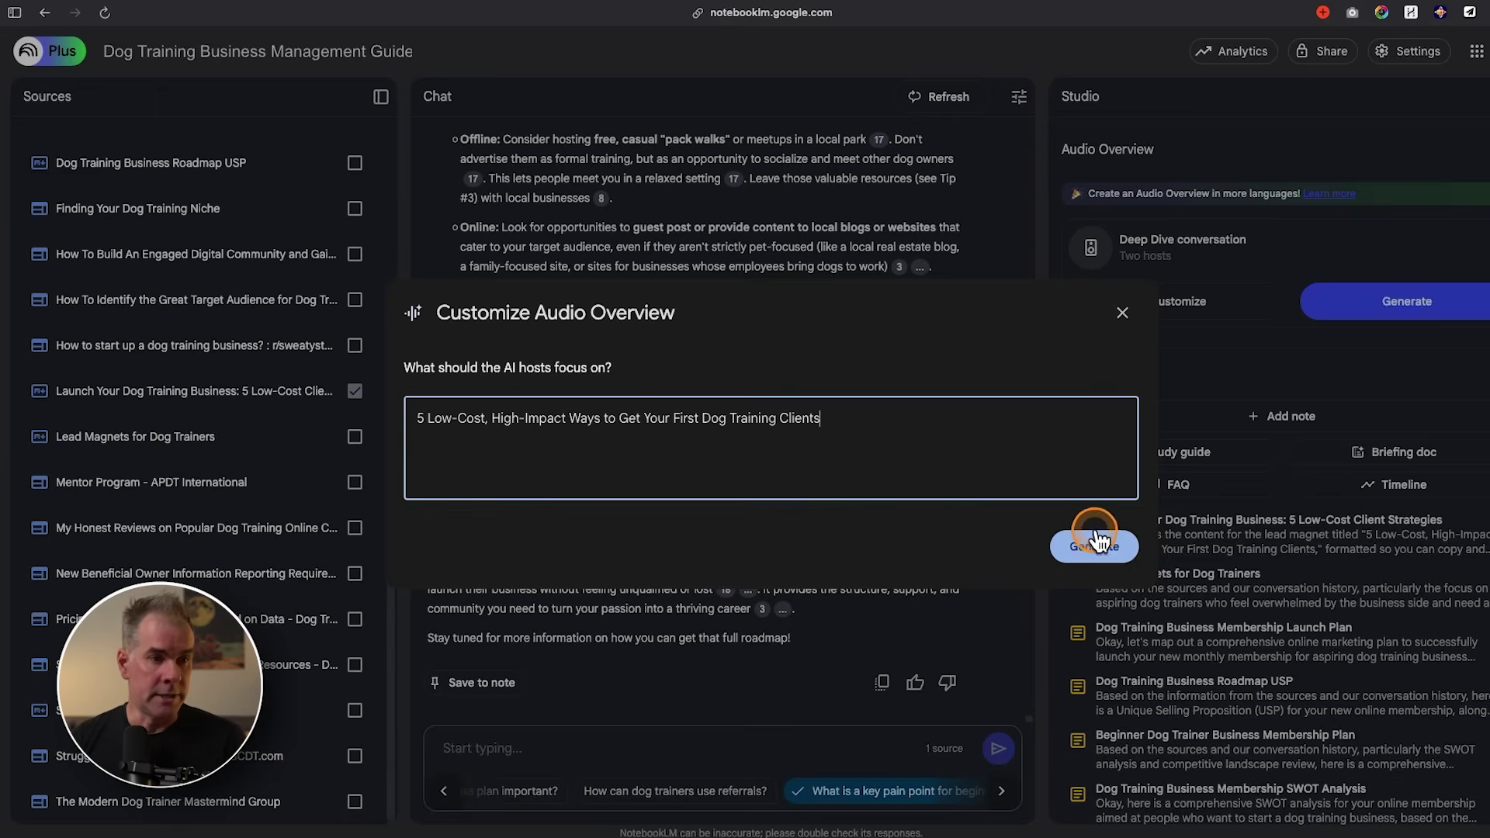
{"action": "left_click", "coordinate": [1094, 548]}
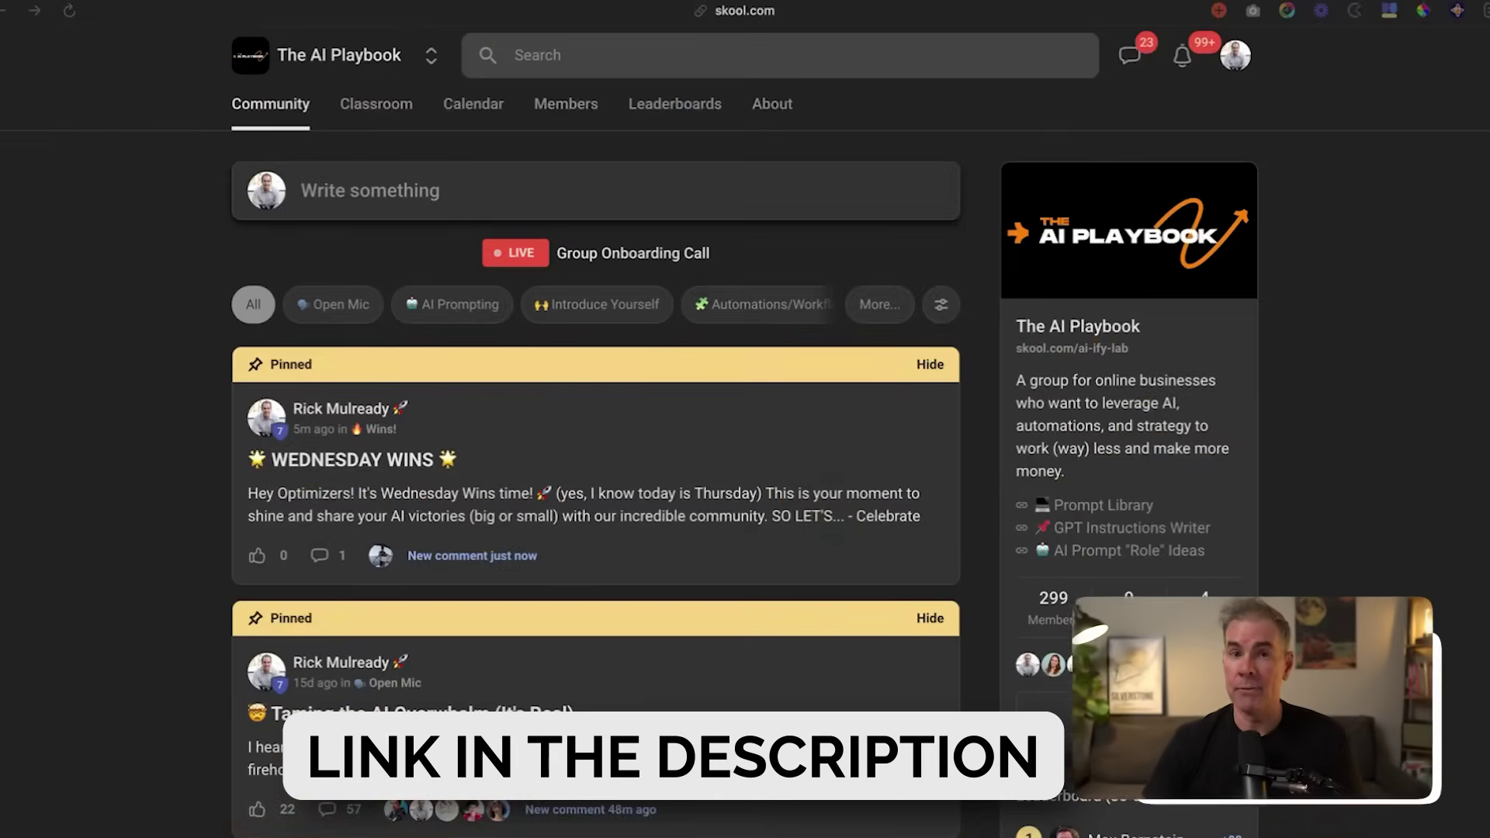
Step: Browse The AI Playbook community posts on Skool, then open its Classroom and look over the available courses
{"action": "scroll", "coordinate": [596, 465], "scroll_direction": "down", "scroll_amount": 15}
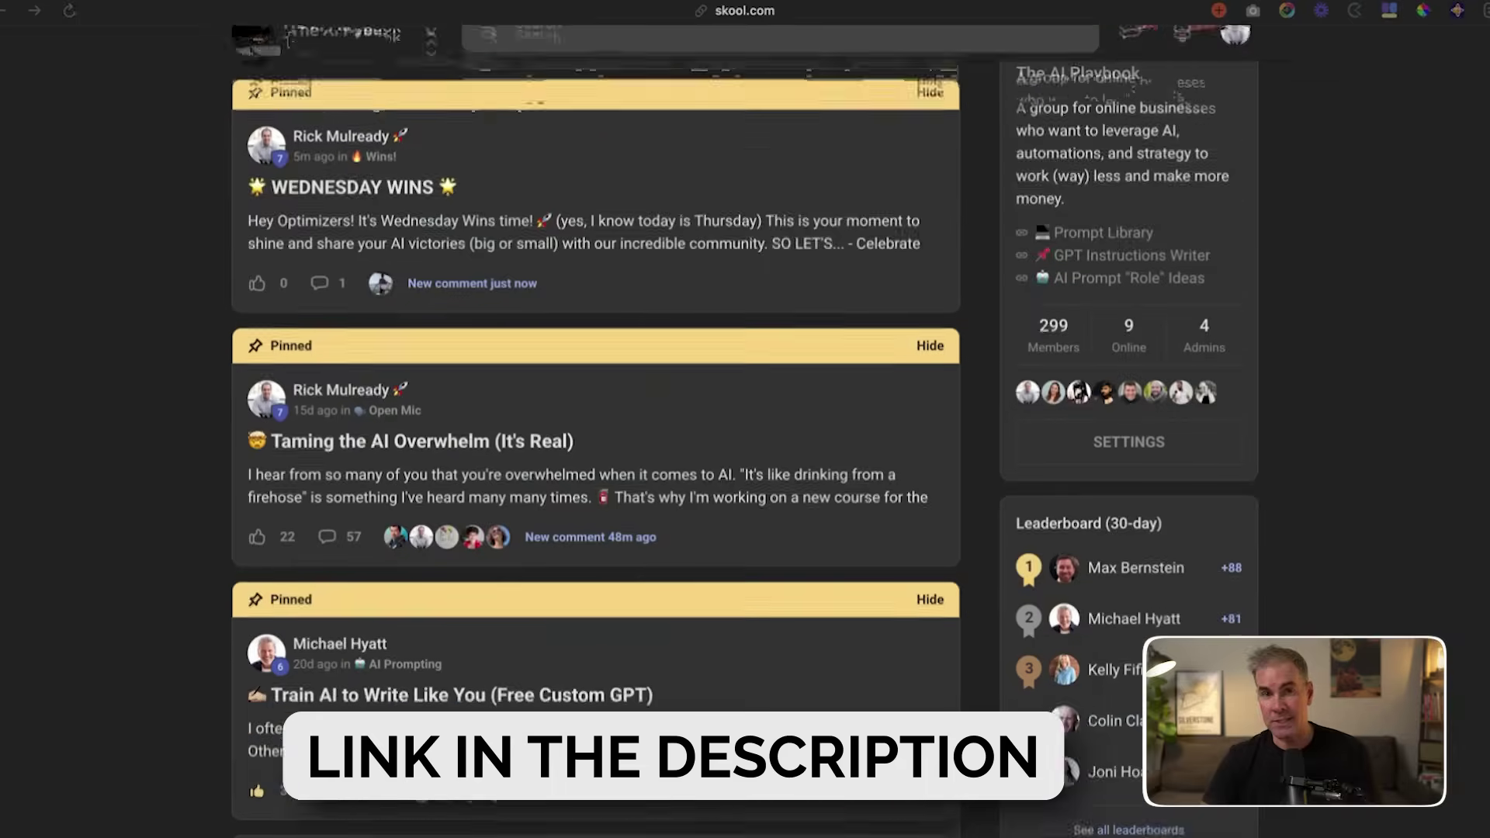
{"action": "scroll", "coordinate": [595, 465], "scroll_direction": "down", "scroll_amount": 7}
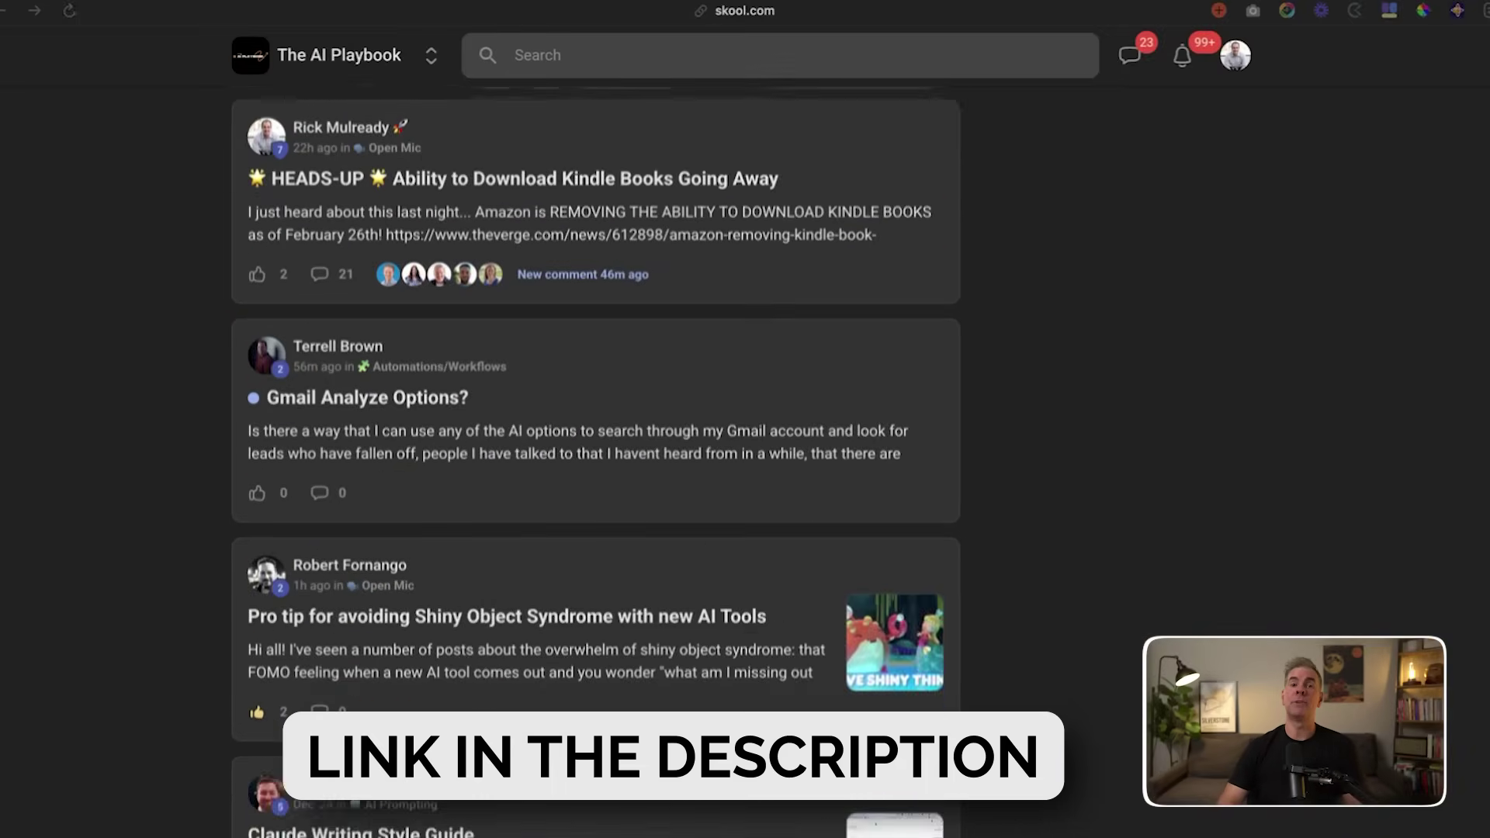
{"action": "scroll", "coordinate": [596, 466], "scroll_direction": "up", "scroll_amount": 12}
{"action": "scroll", "coordinate": [433, 116], "scroll_direction": "up", "scroll_amount": 7}
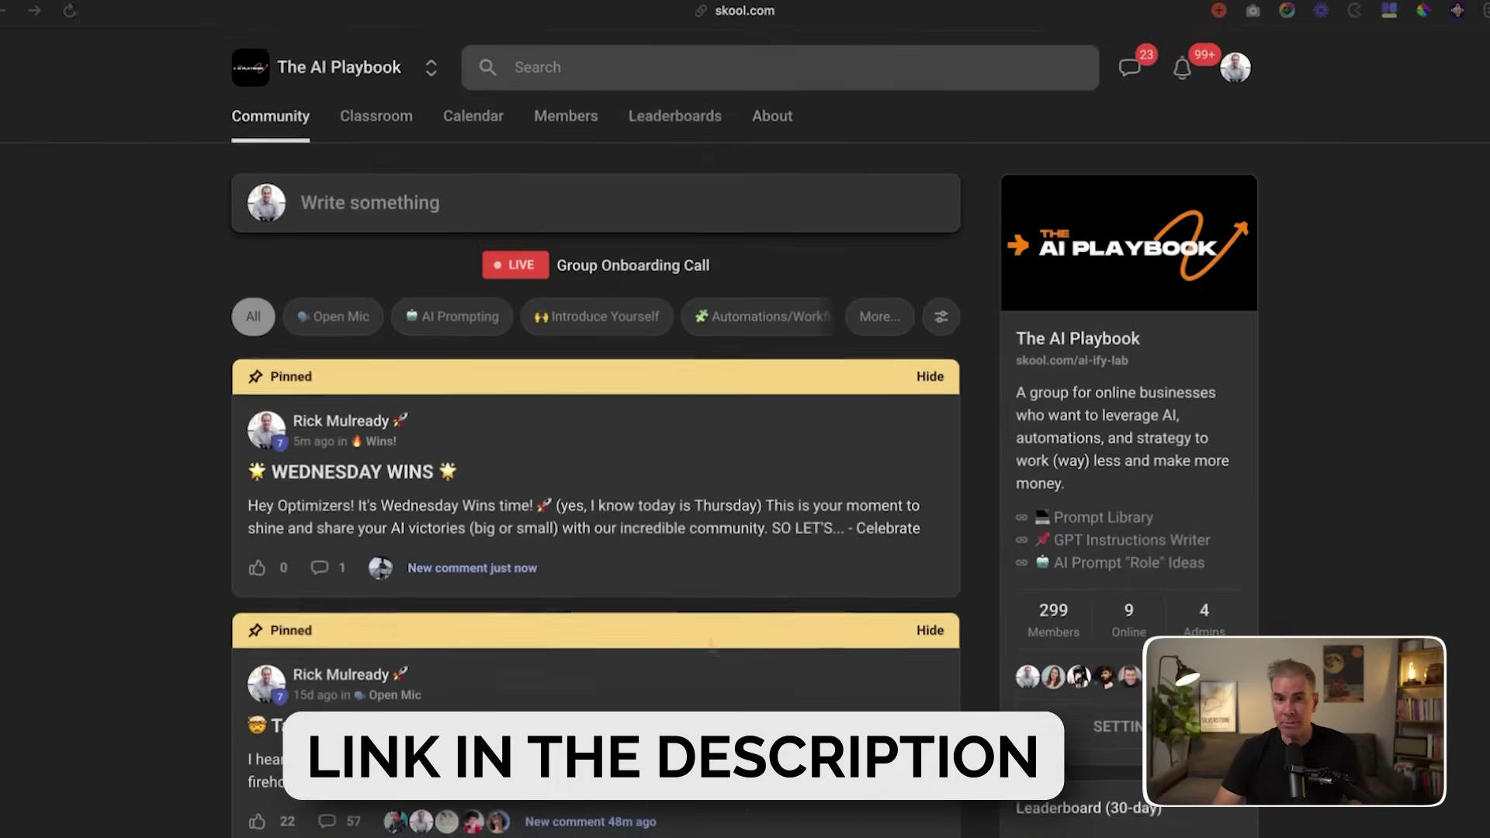
{"action": "left_click", "coordinate": [376, 105]}
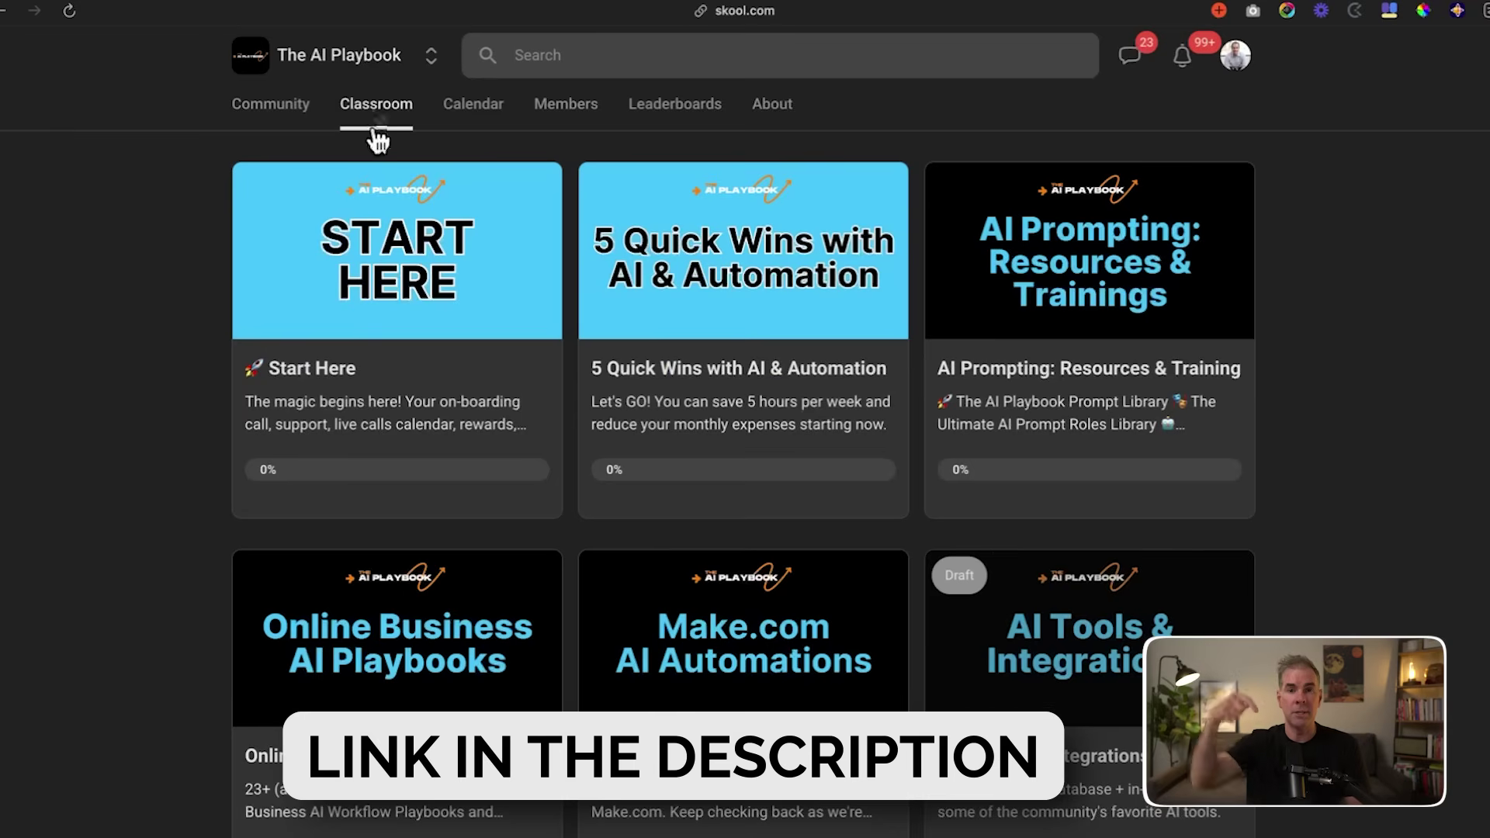
{"action": "scroll", "coordinate": [743, 466], "scroll_direction": "down", "scroll_amount": 7}
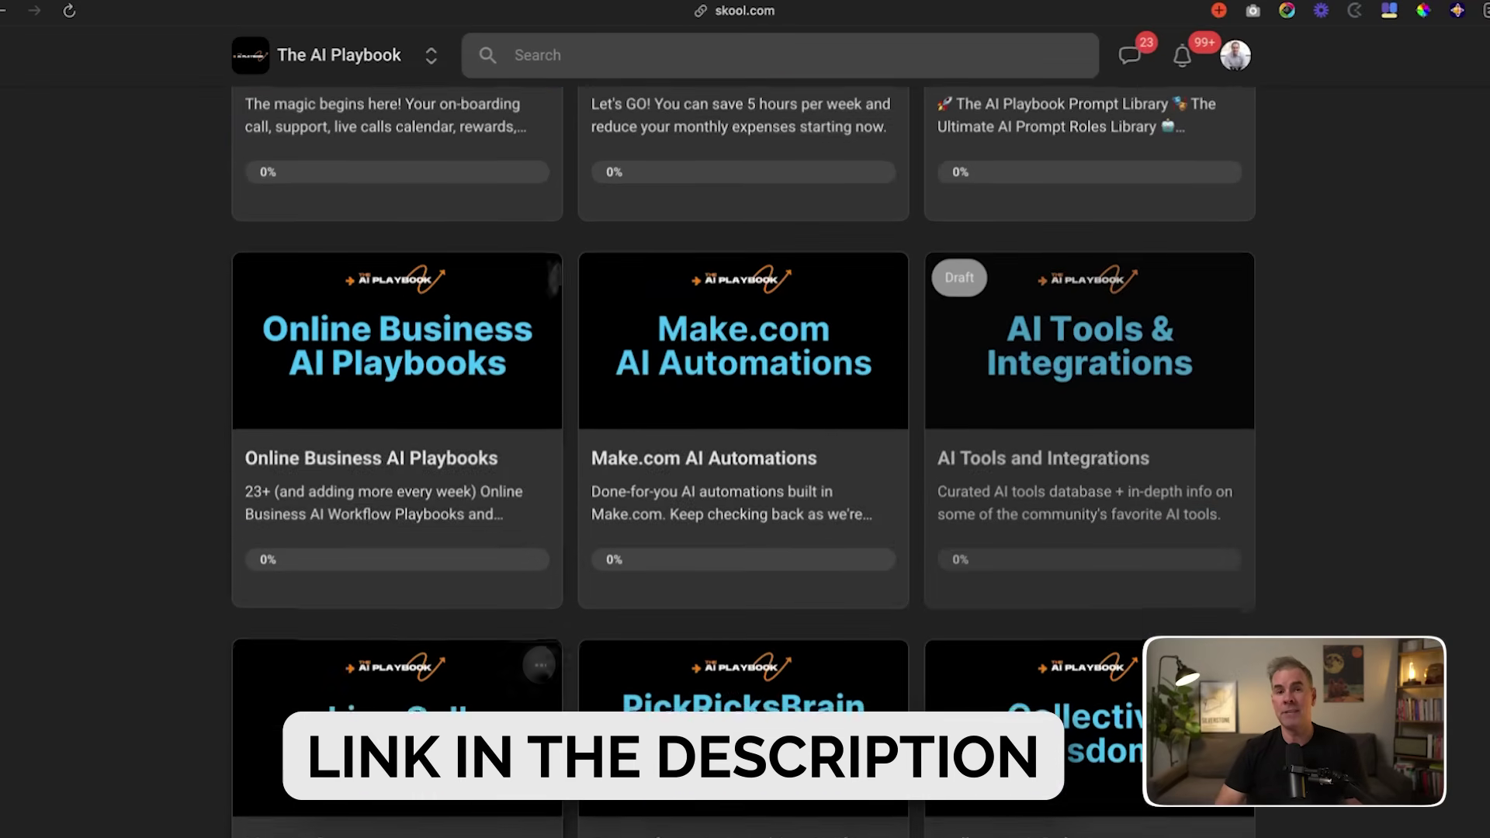